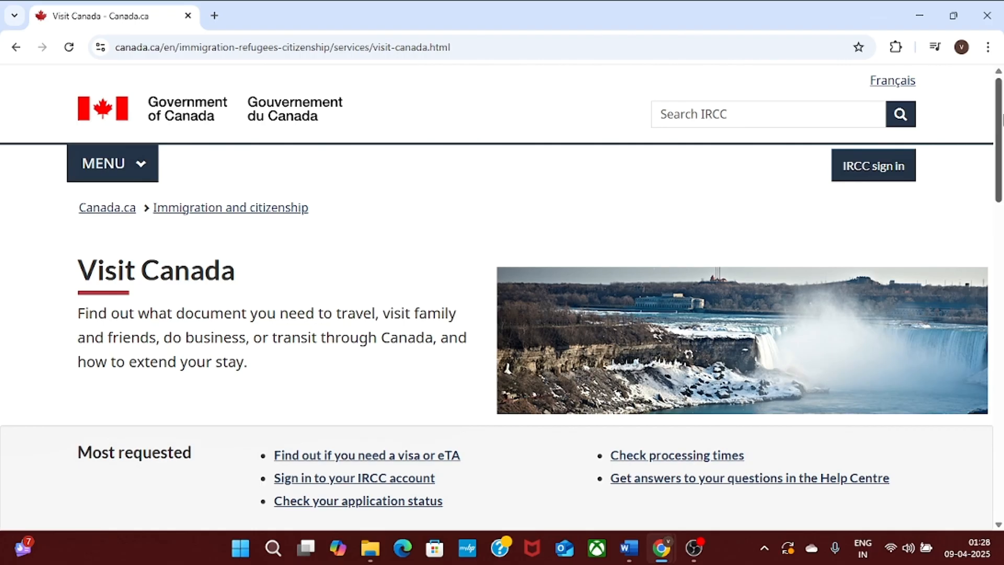
Open the visitor visa (temporary resident visa) information page from Visit Canada.
drag(999, 119, 1002, 224)
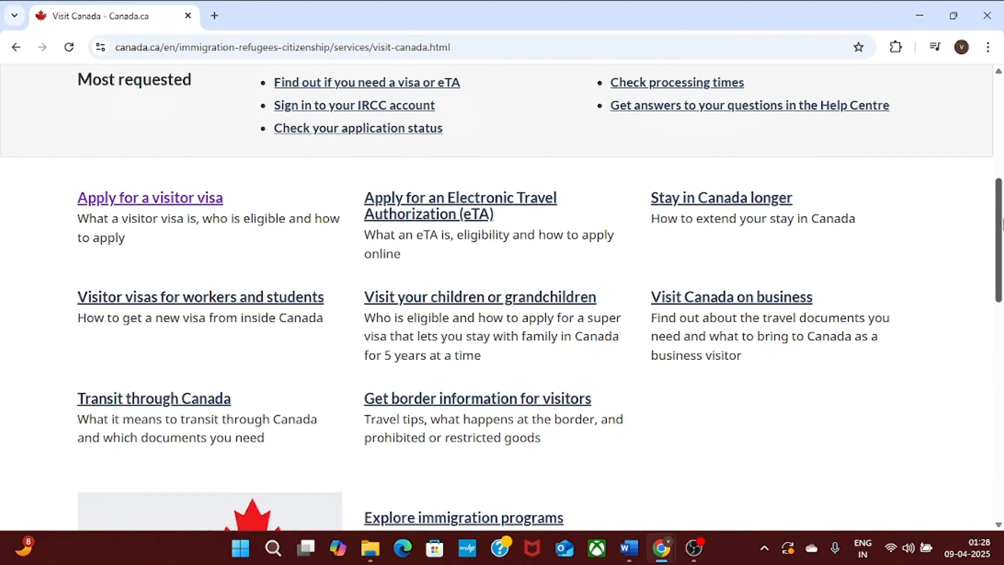
click(147, 199)
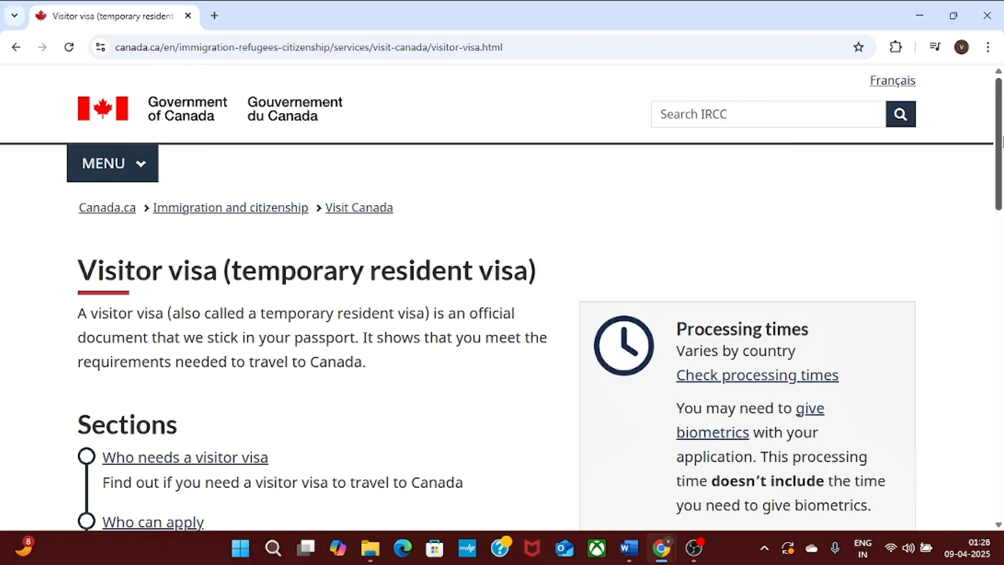
drag(1001, 139, 1001, 209)
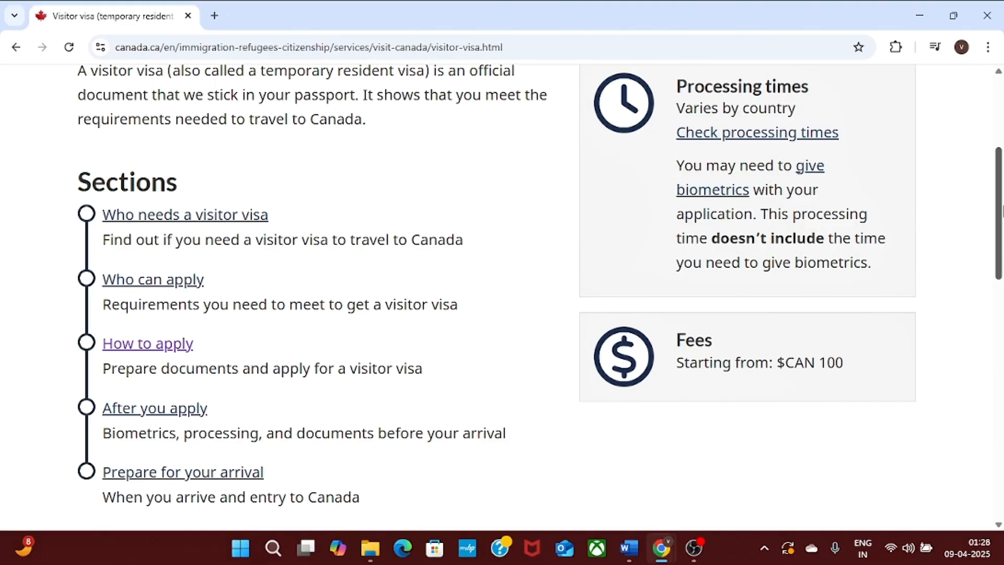
Highlight the country-dependent processing times and the $CAN 100 fee, then open How to apply.
drag(676, 85, 798, 181)
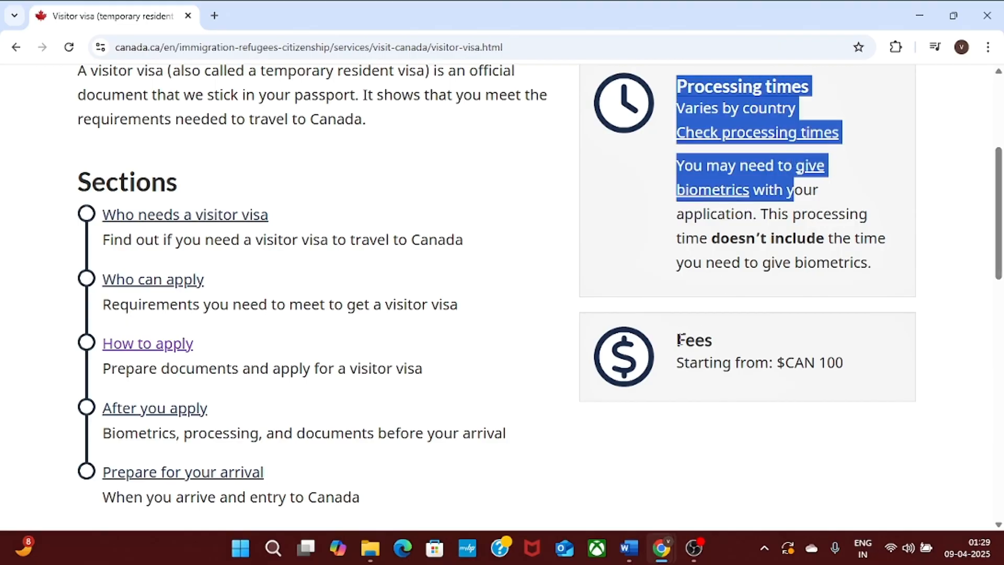
drag(676, 339, 842, 363)
click(729, 473)
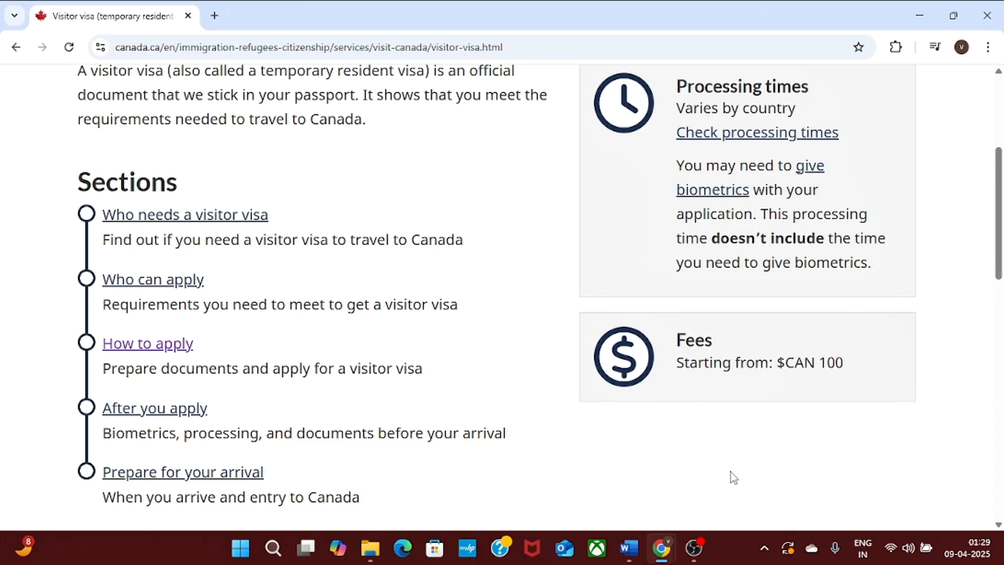
drag(1002, 263, 1002, 282)
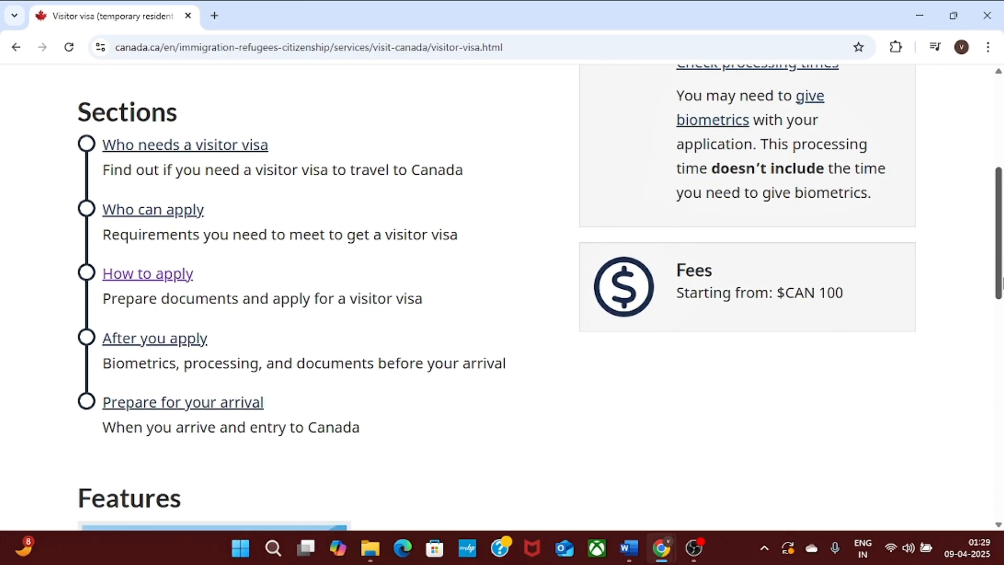
click(92, 278)
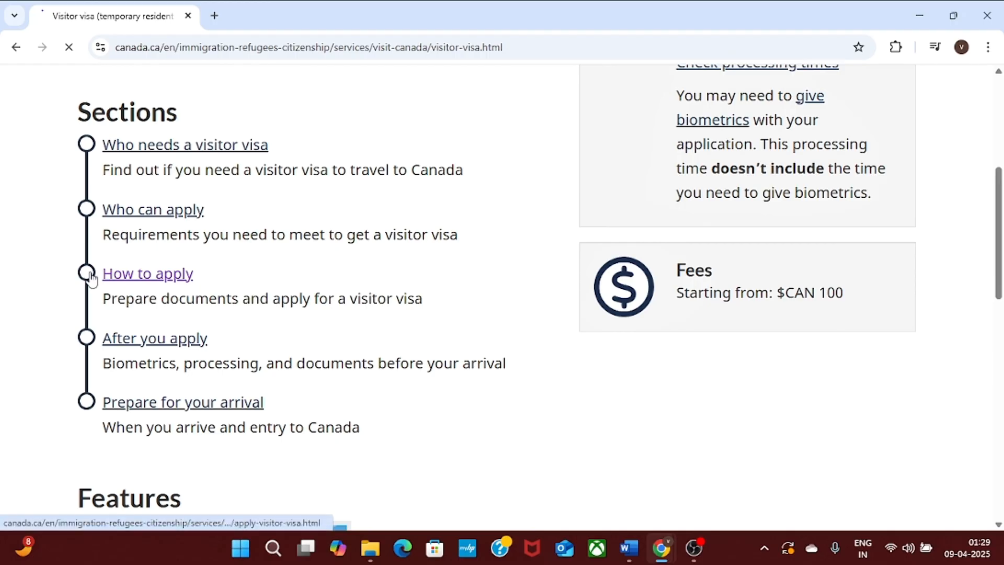
Scroll the How to apply page down to the 'Why are you applying for a visitor visa?' question.
scroll(1002, 228, down, 5)
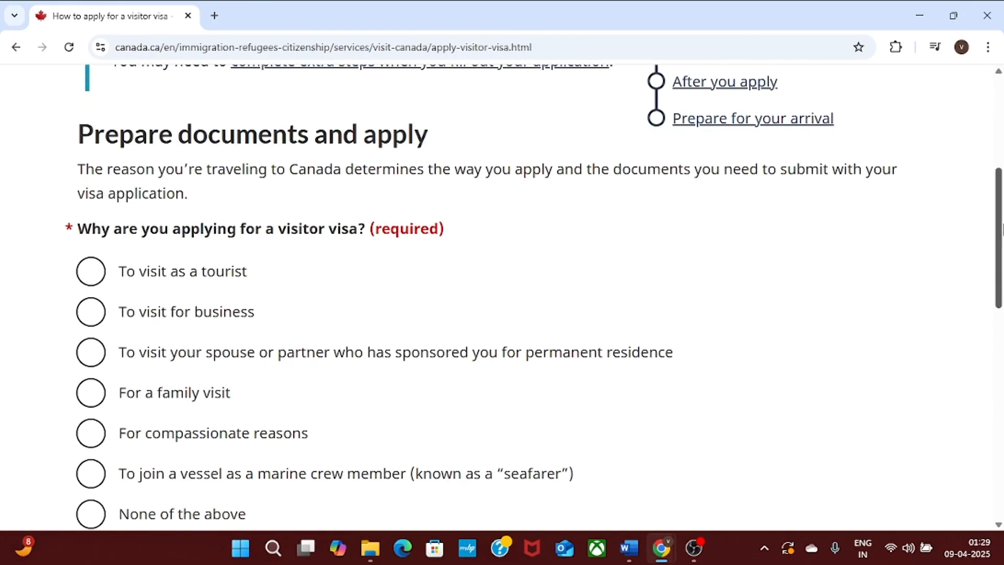
drag(1001, 228, 1002, 256)
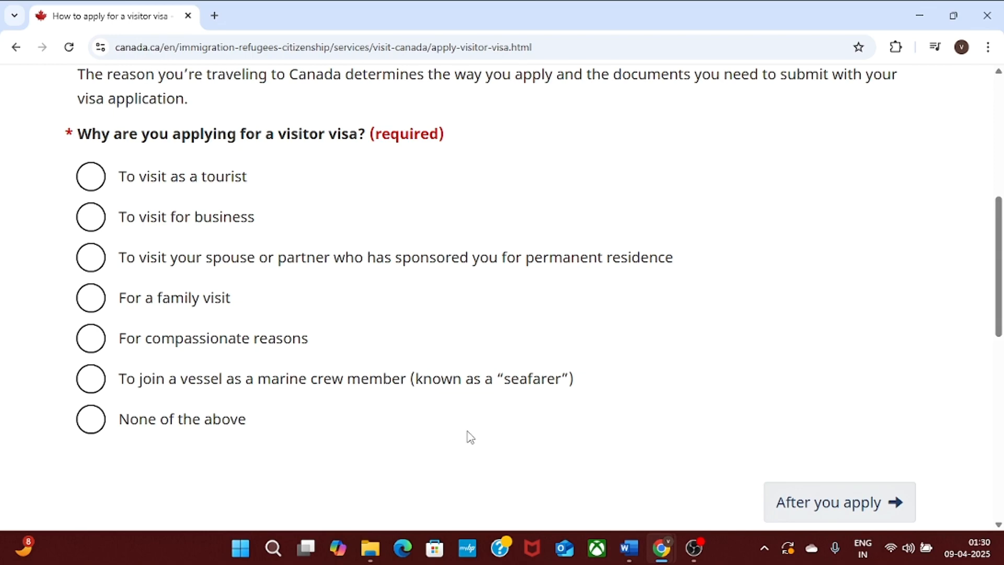
Answer family visit, Canadian permanent resident and No for over 6 months, then continue.
click(97, 306)
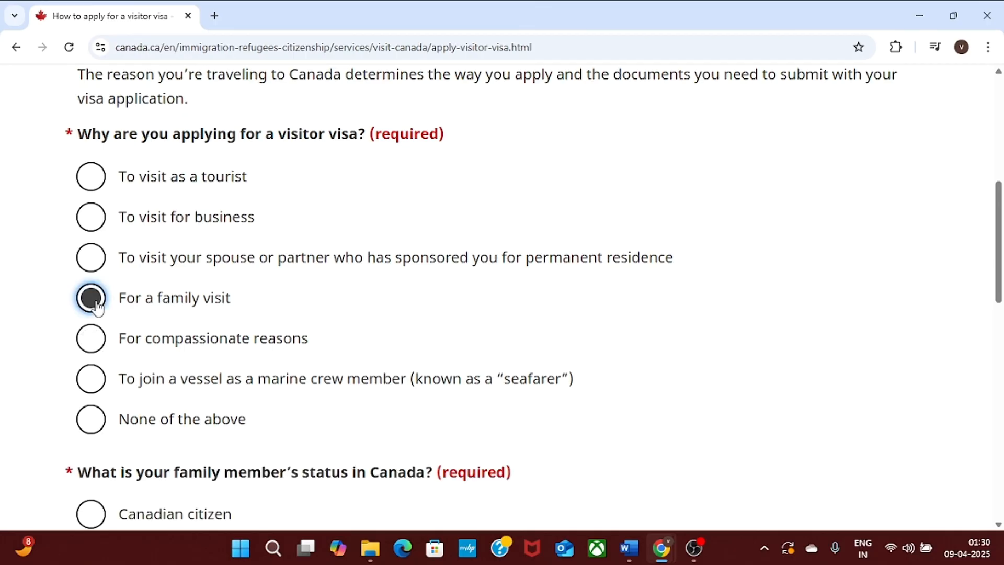
scroll(1001, 269, down, 4)
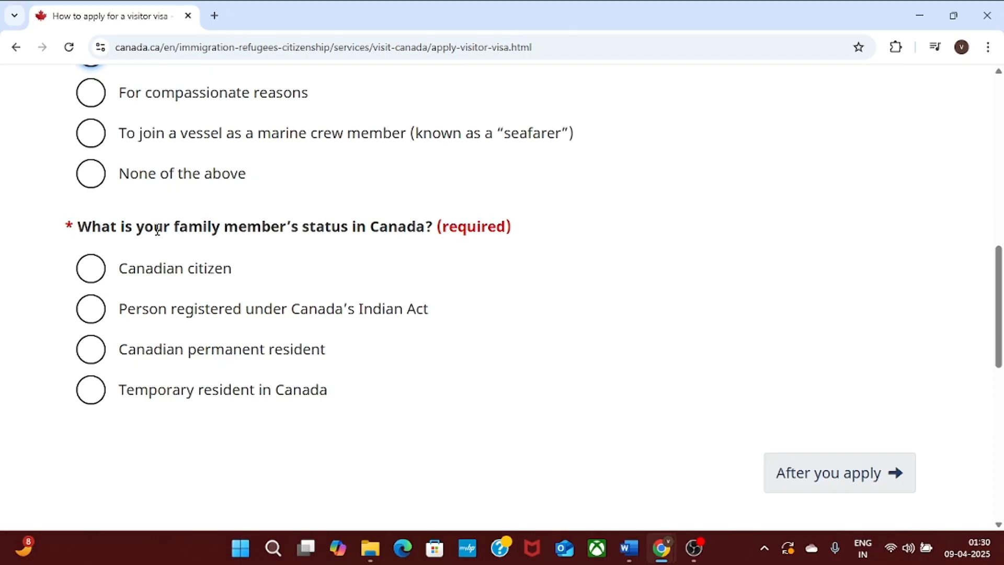
click(93, 359)
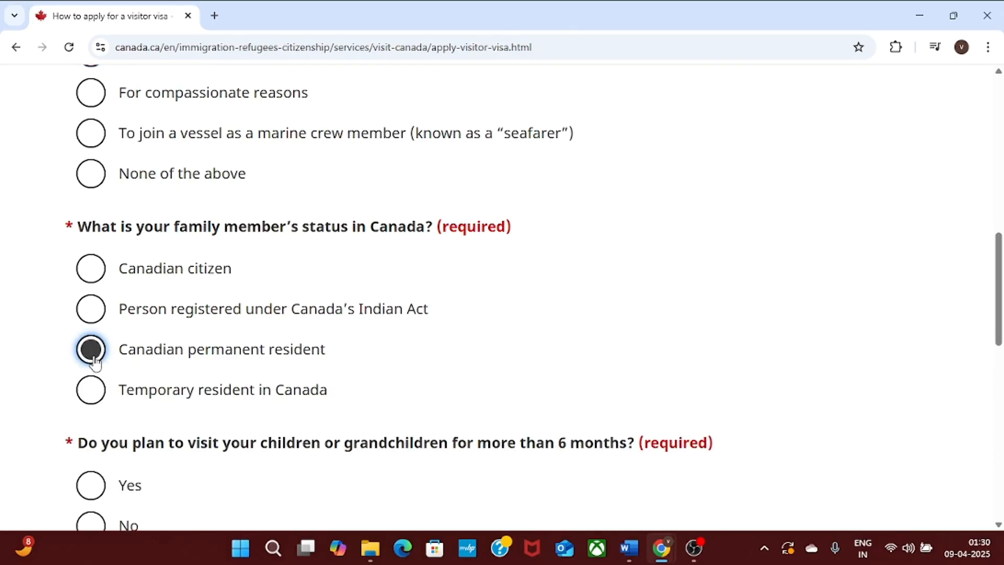
drag(998, 284, 1000, 345)
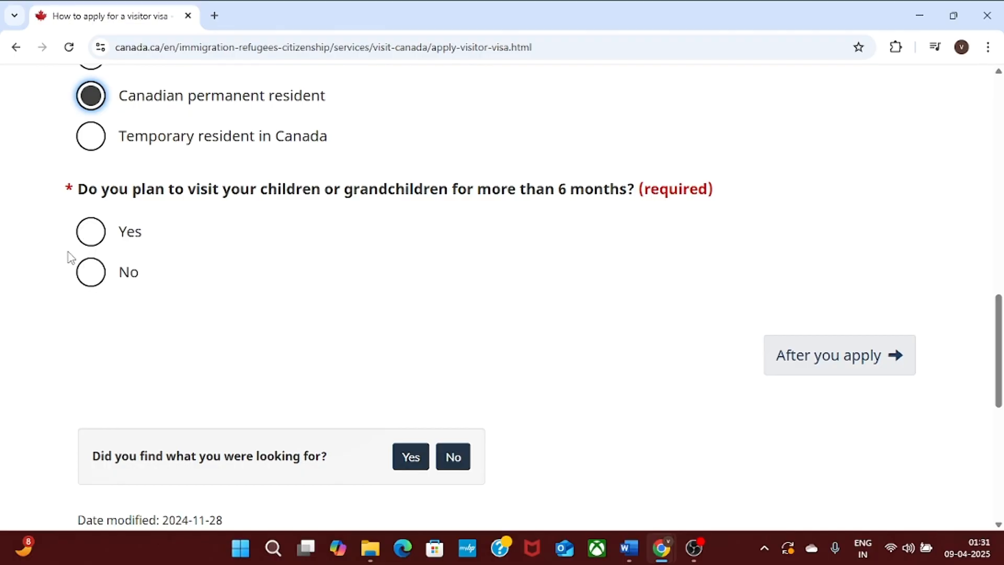
click(95, 285)
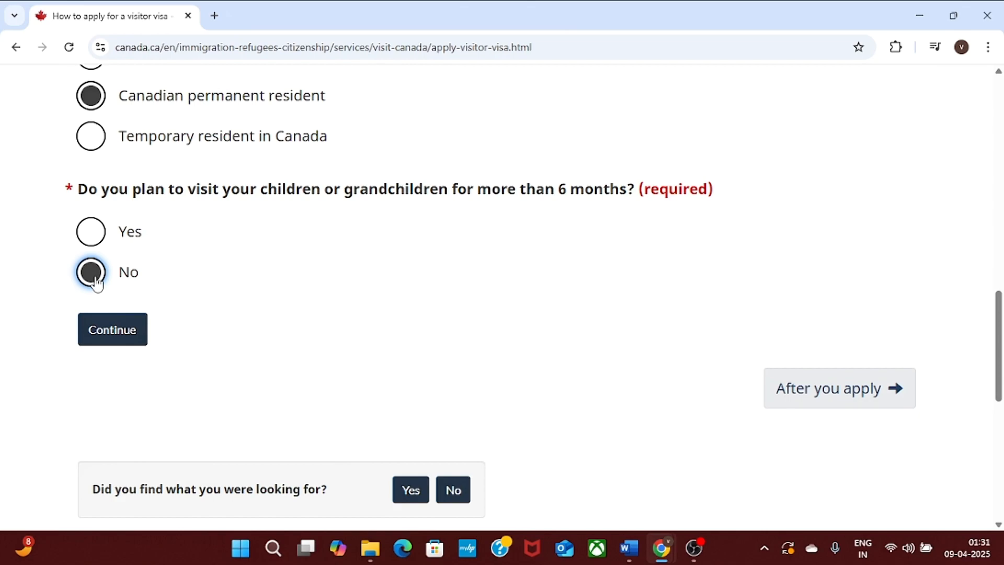
click(111, 342)
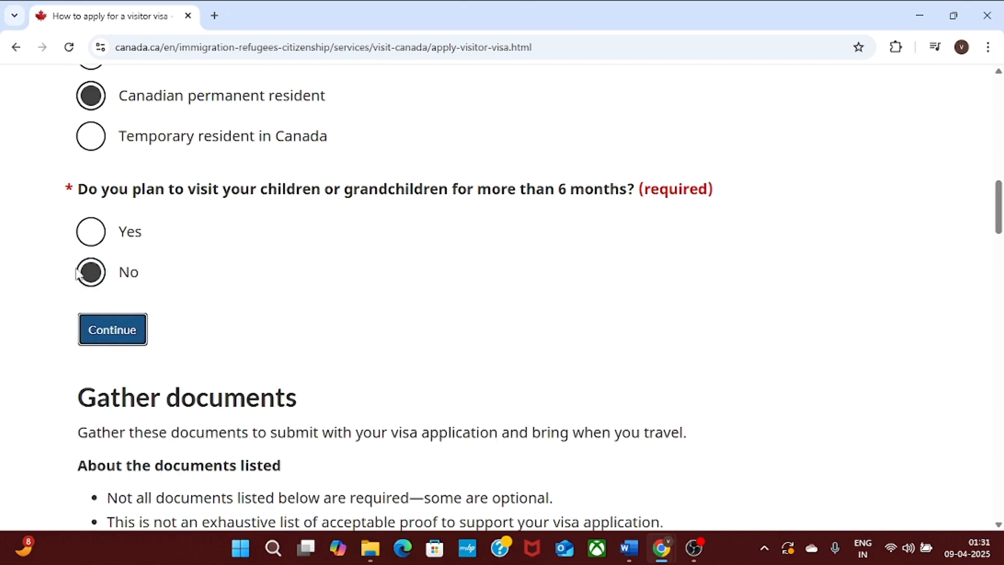
click(121, 341)
drag(998, 213, 1000, 266)
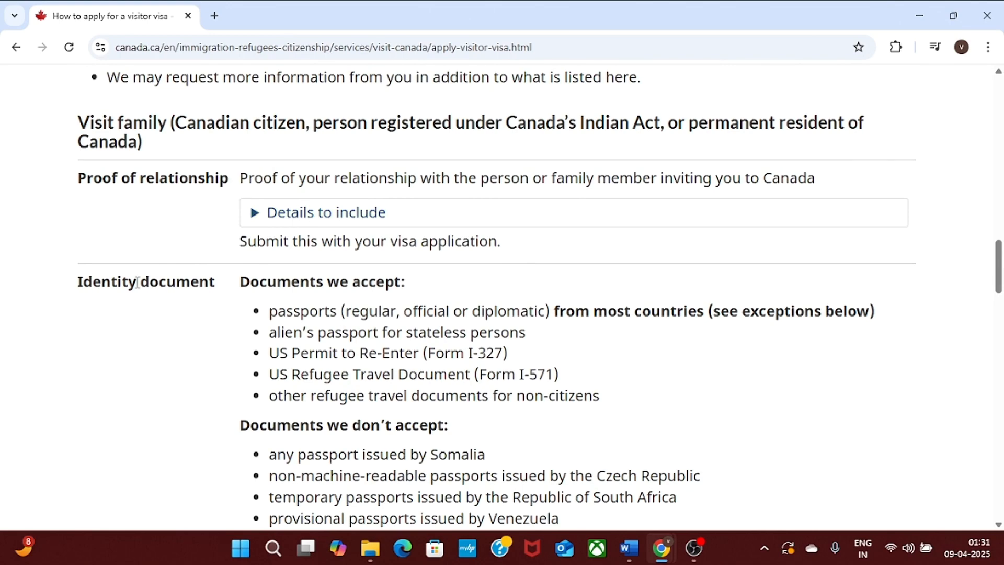
drag(268, 312, 609, 399)
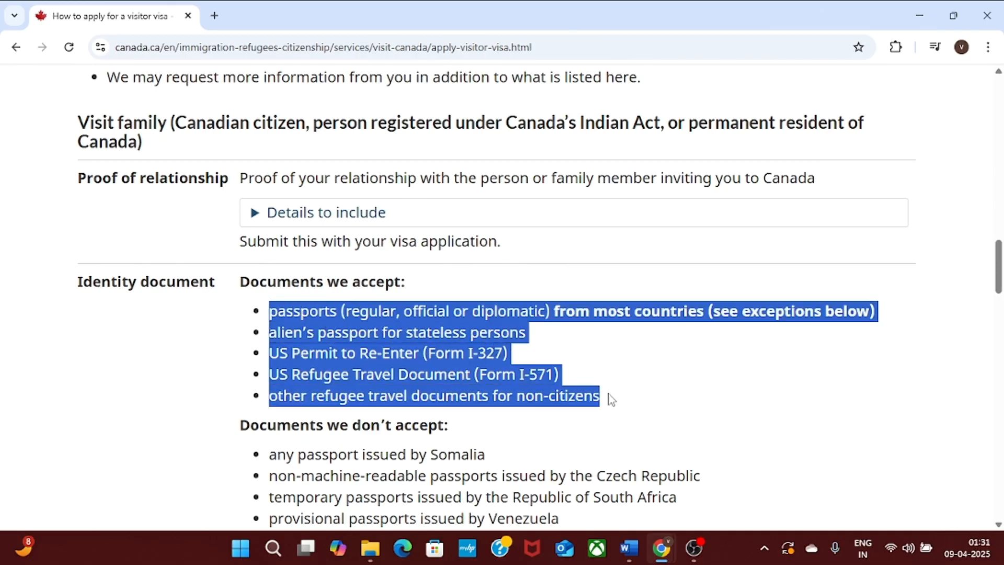
scroll(999, 257, down, 4)
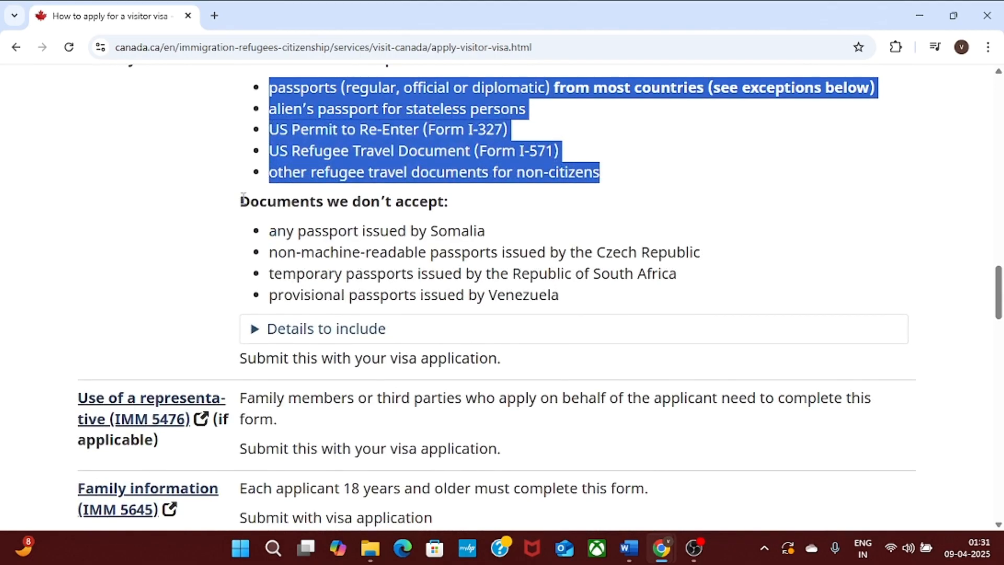
drag(240, 201, 477, 203)
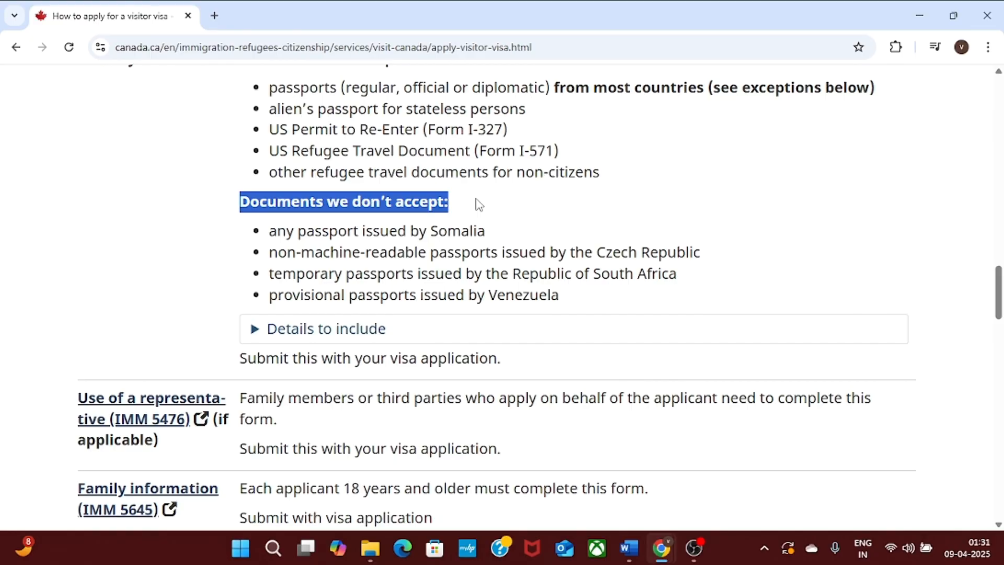
drag(287, 230, 599, 299)
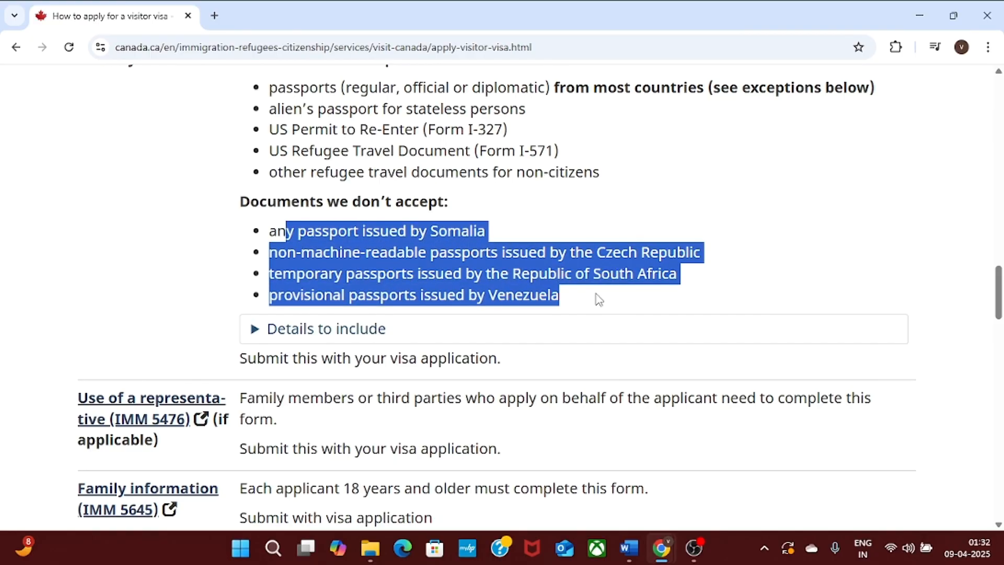
scroll(999, 290, down, 1)
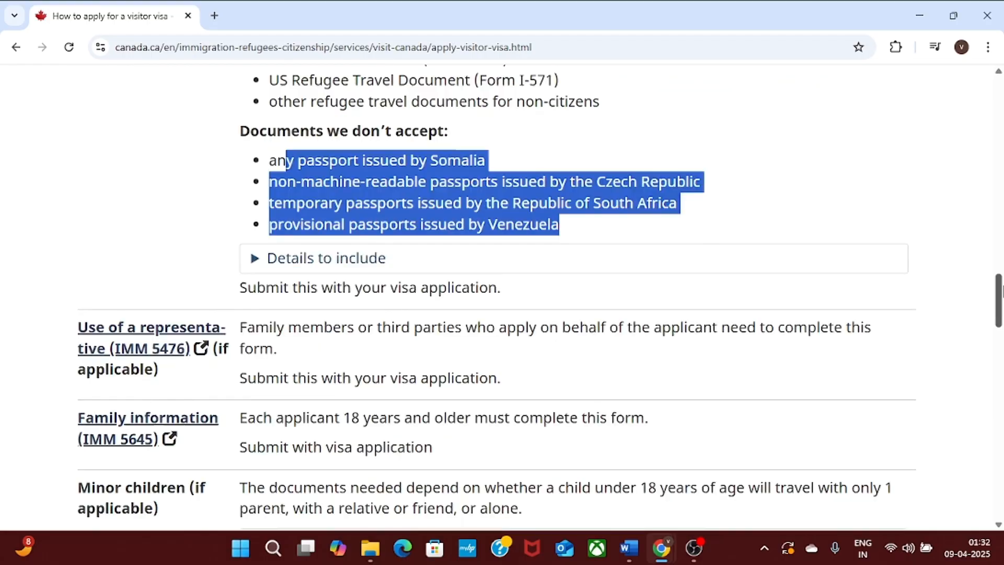
scroll(1000, 290, down, 2)
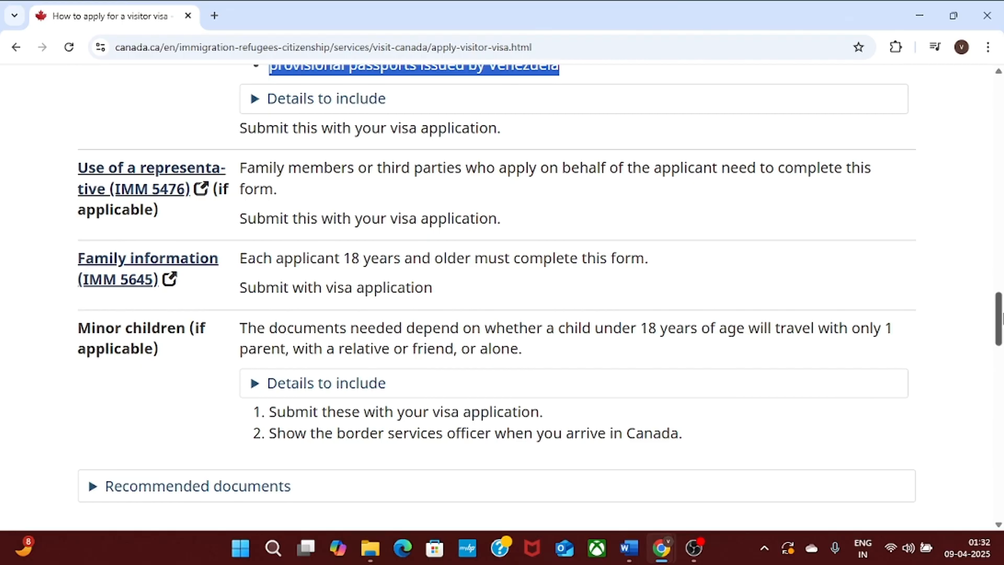
drag(1001, 317, 1001, 411)
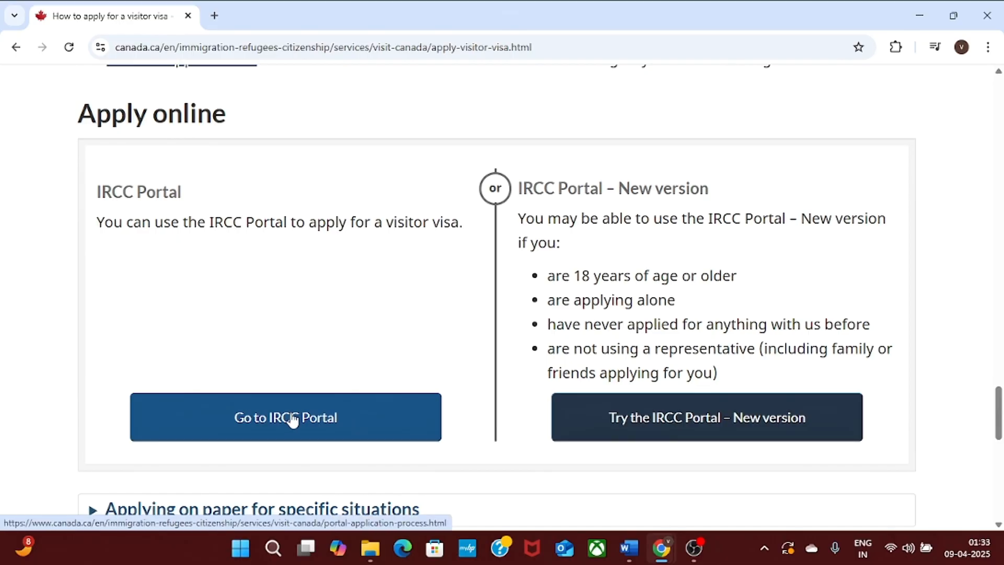
Go to the IRCC Portal and choose Get invite code under Sign in / Register.
click(350, 422)
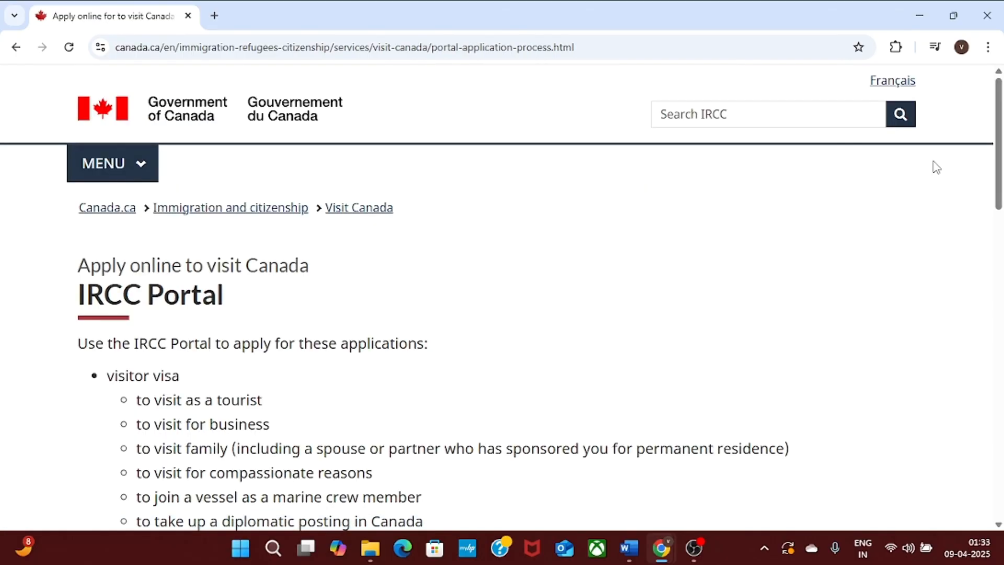
drag(998, 157, 1002, 267)
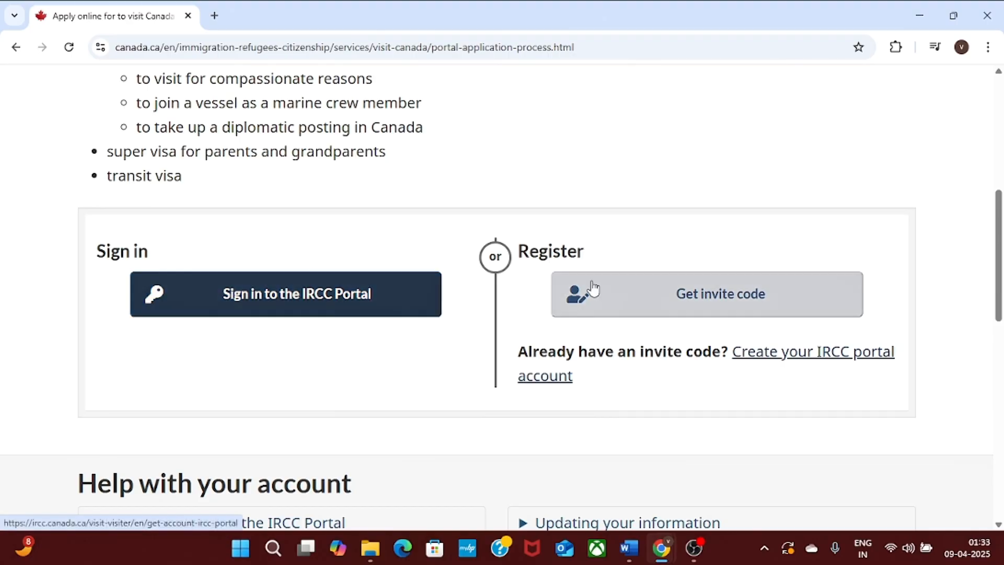
click(729, 305)
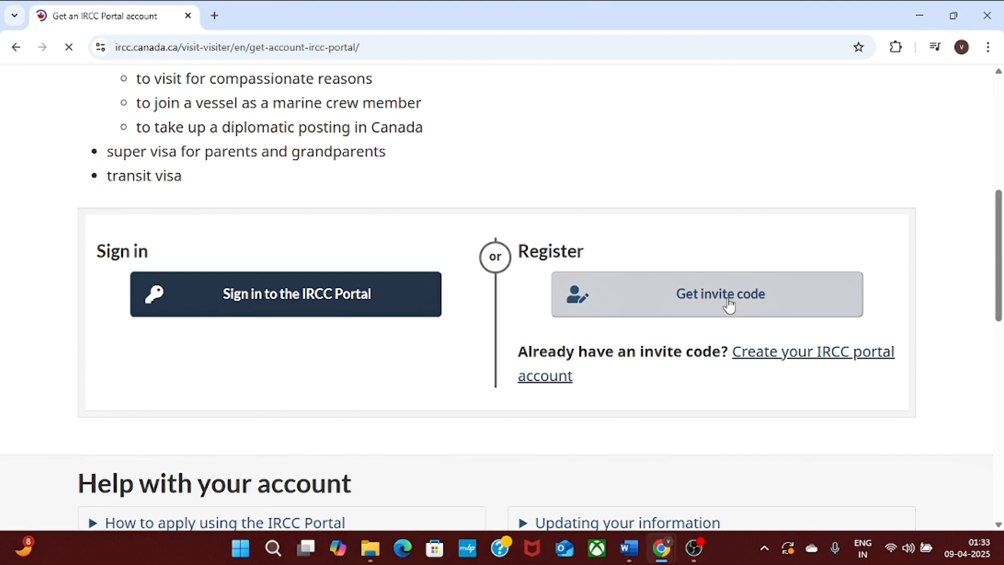
scroll(1002, 255, down, 3)
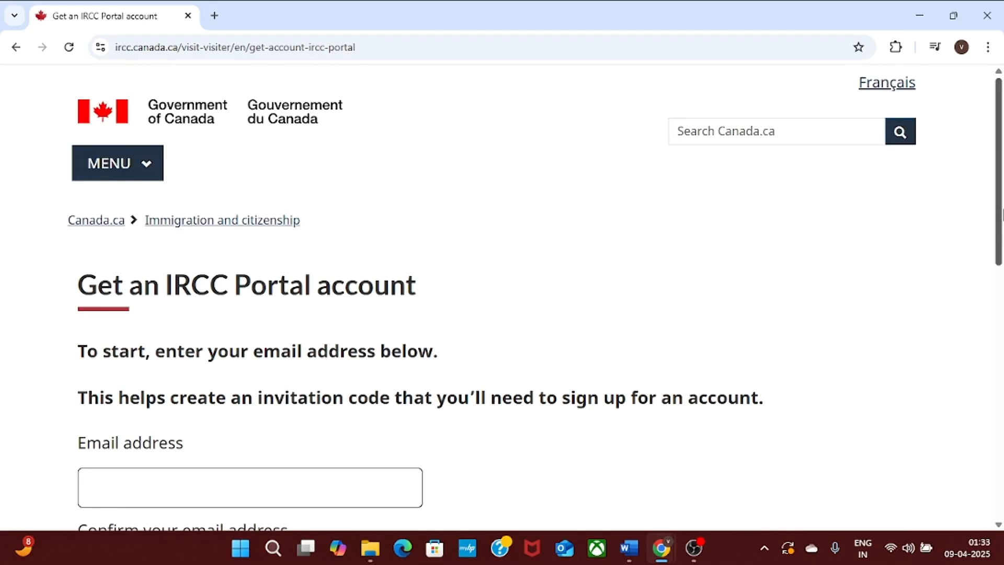
Enter the Gmail address, generate the invitation code, and select the code for copying.
drag(1002, 210, 1002, 281)
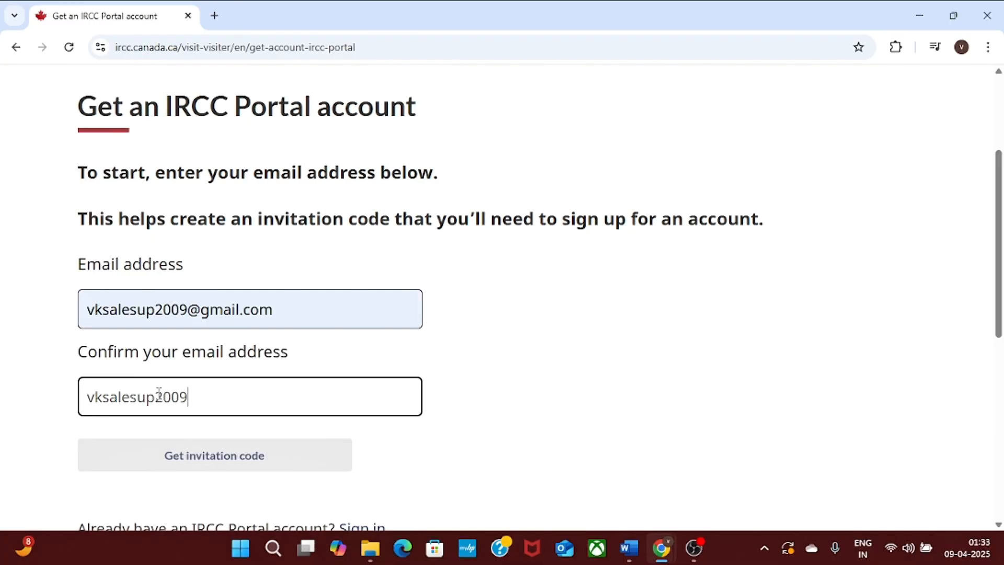
text(@gmail.com)
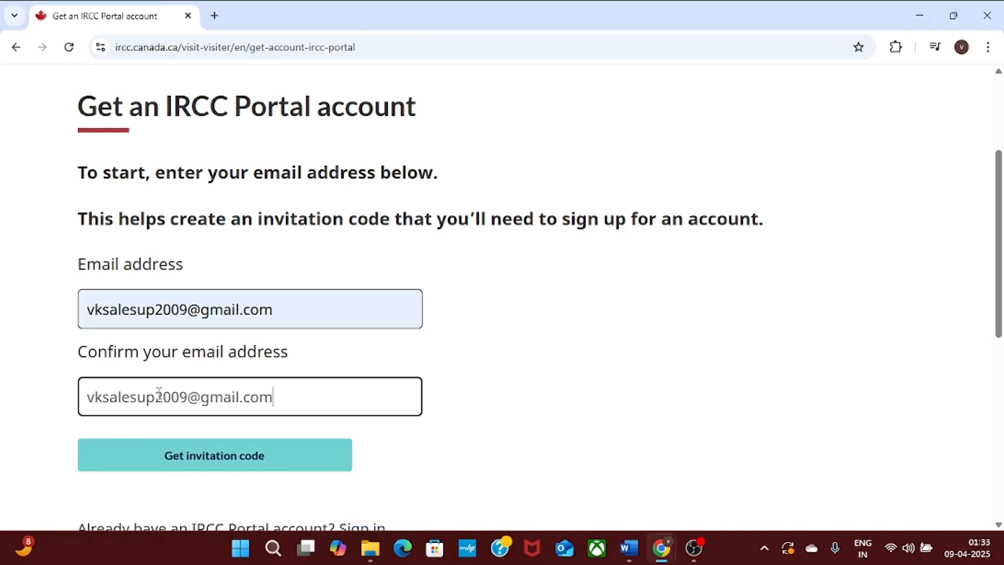
click(294, 460)
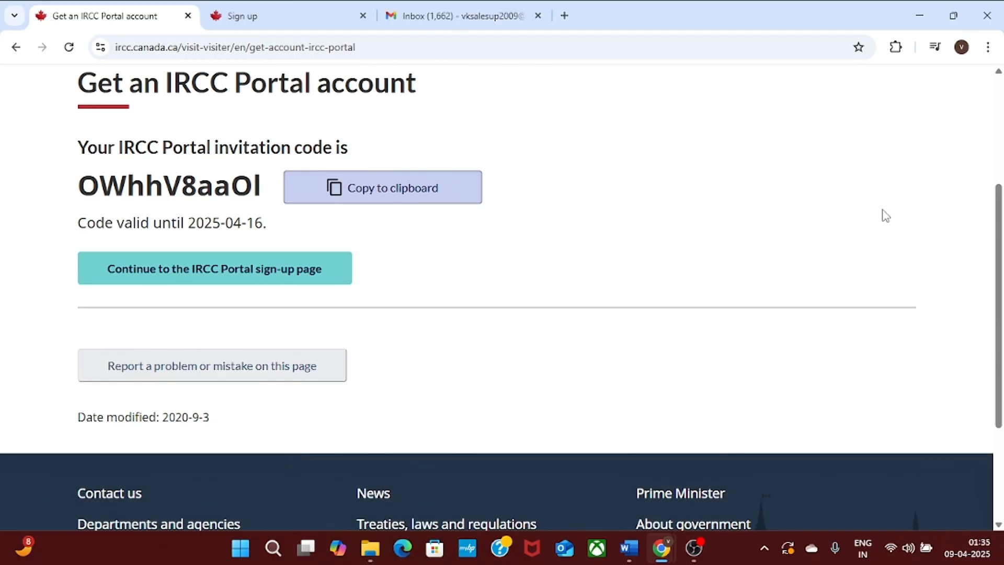
scroll(471, 235, up, 1)
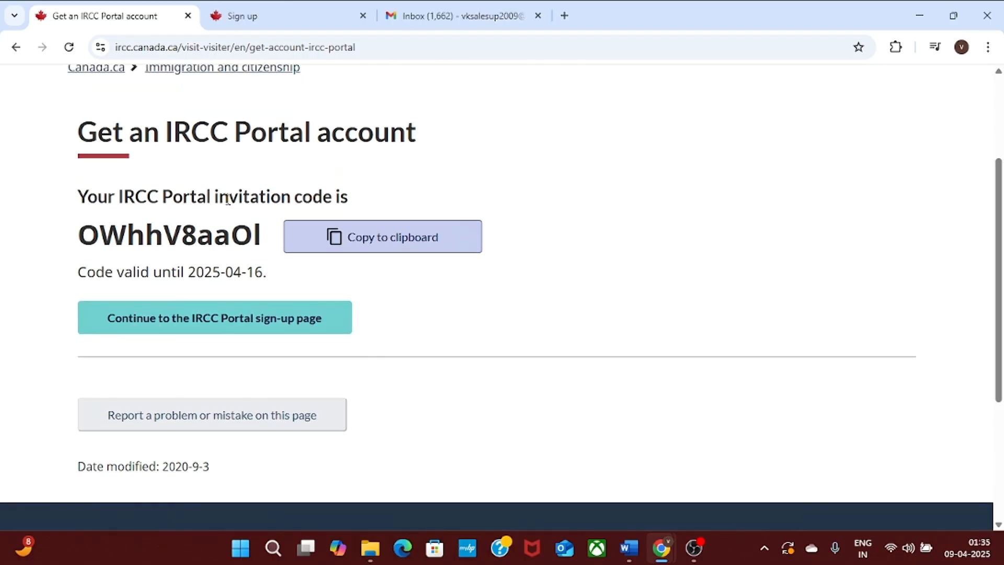
drag(79, 233, 262, 220)
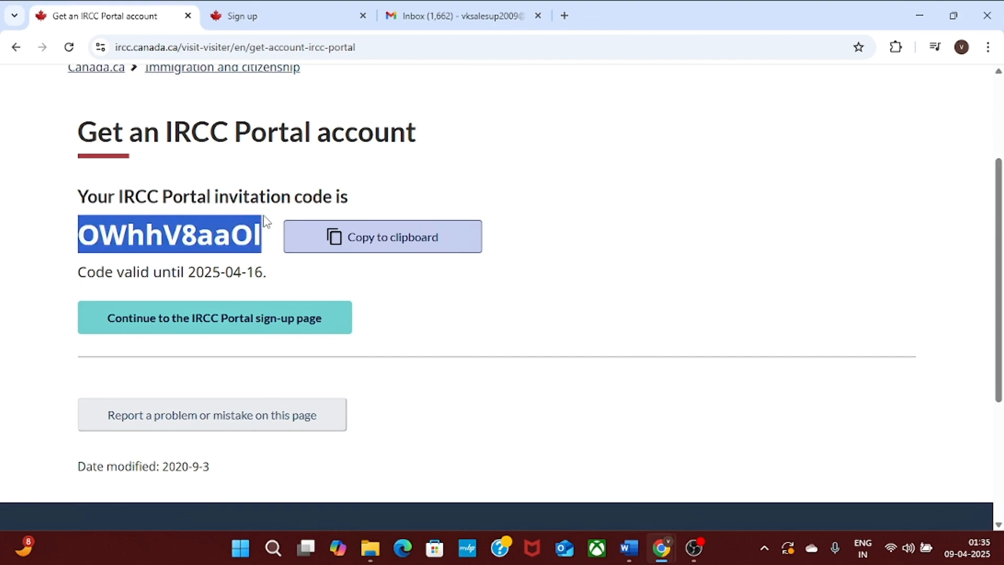
Paste the invitation code into the sign-up form and fill in the saved email address.
click(192, 329)
click(163, 297)
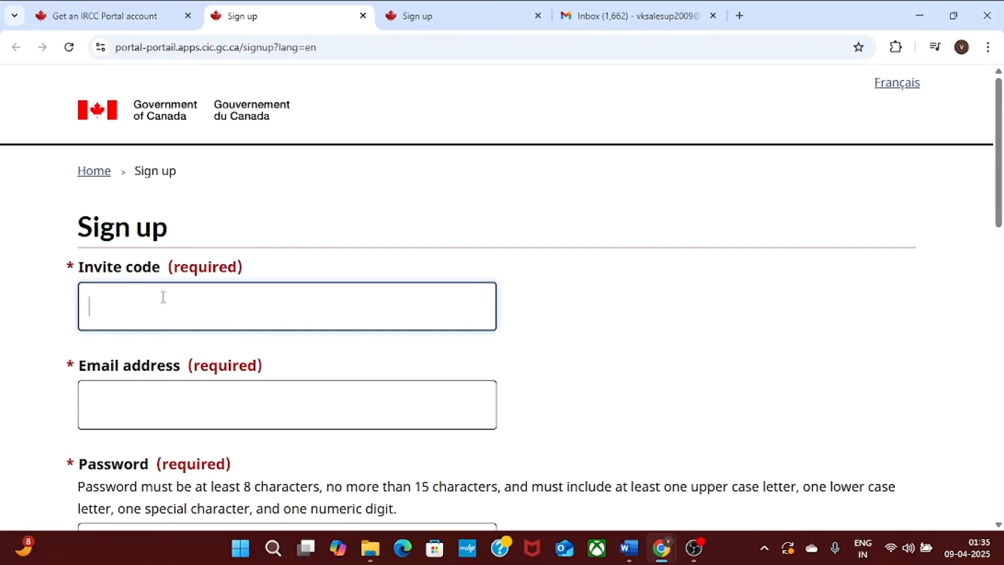
text(OWhhV8aaOI)
click(128, 409)
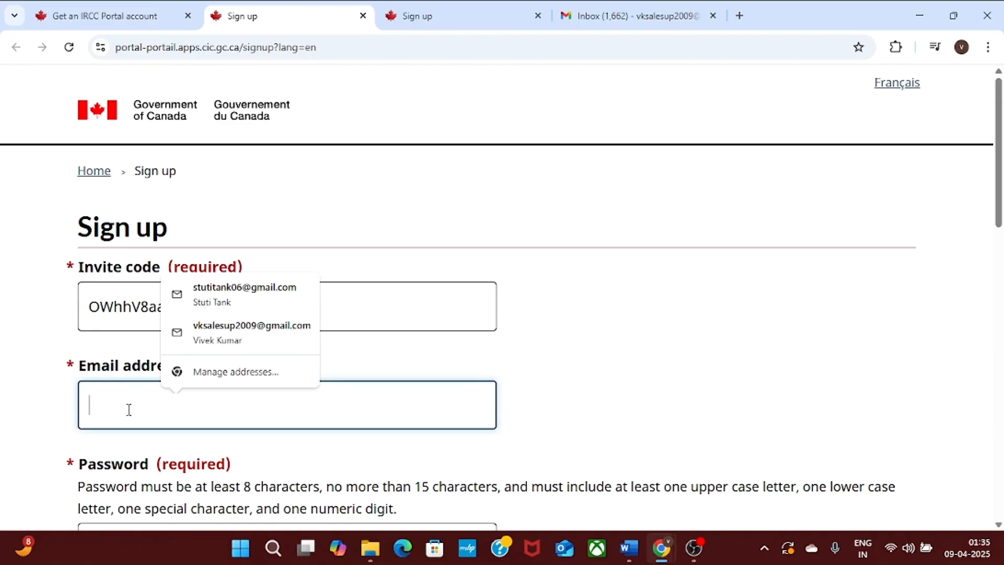
click(251, 330)
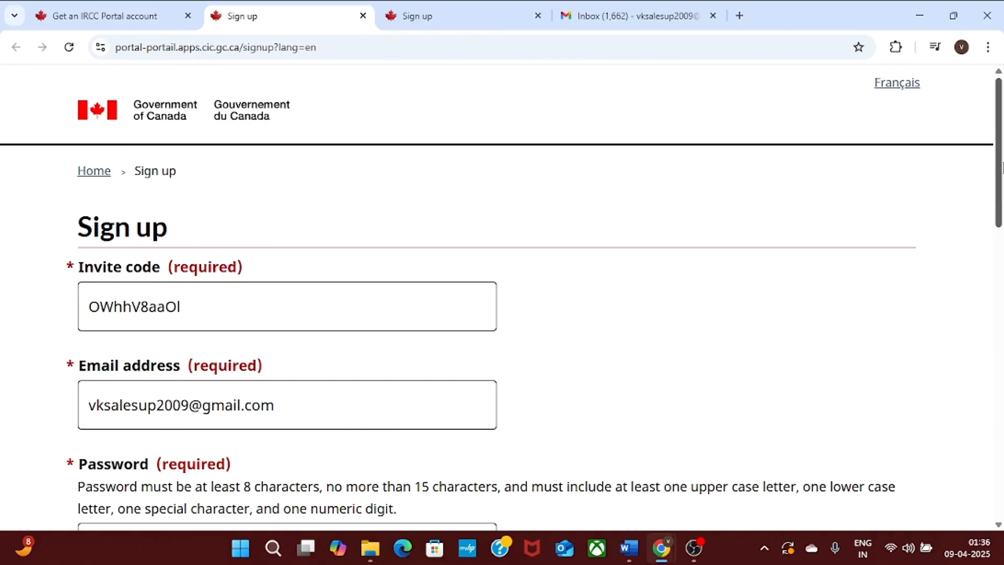
scroll(378, 352, down, 4)
scroll(379, 351, up, 4)
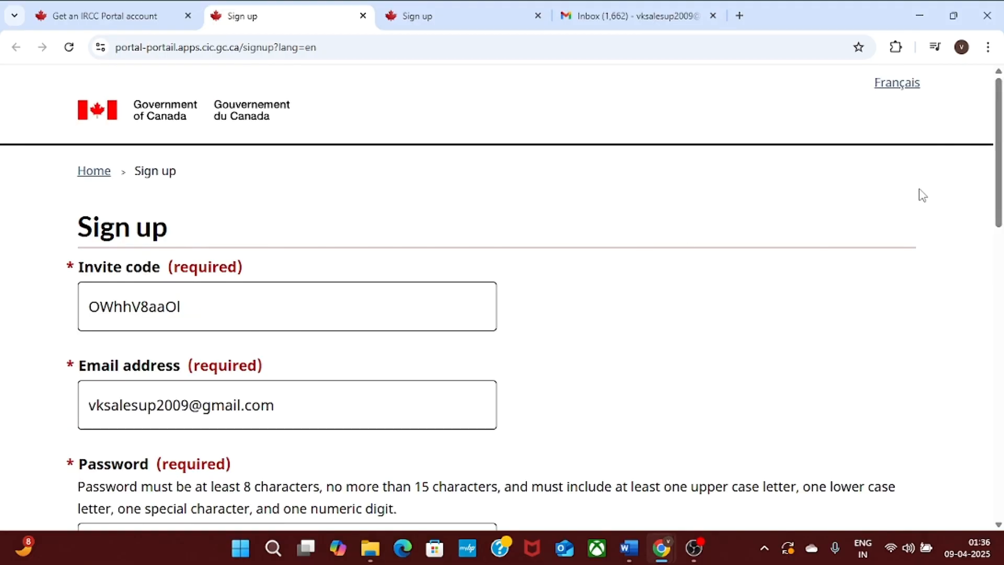
drag(999, 177, 1002, 254)
Enter the surname and given name, choose a Canada or US phone number, and submit sign-up.
text(gh)
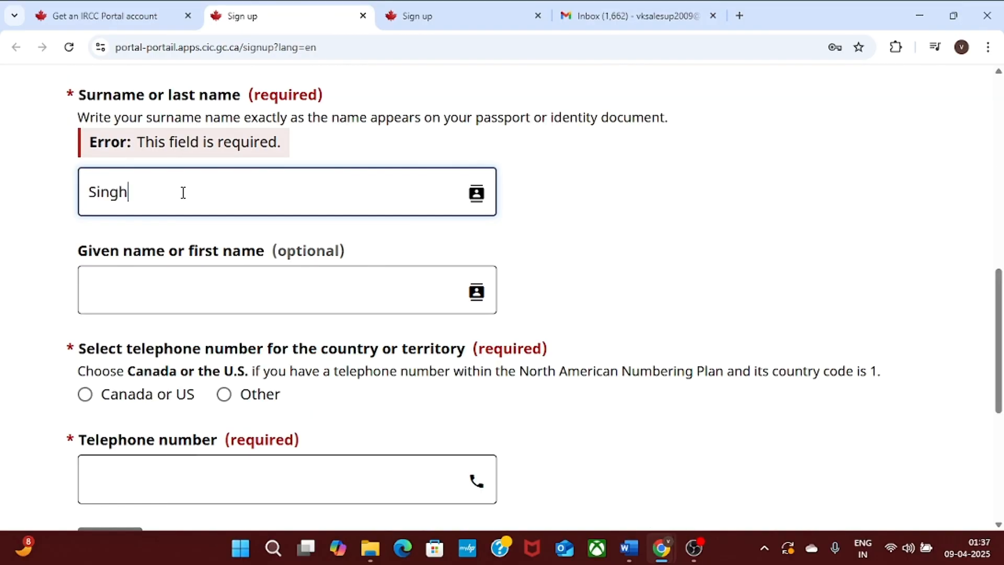
click(18, 246)
click(131, 274)
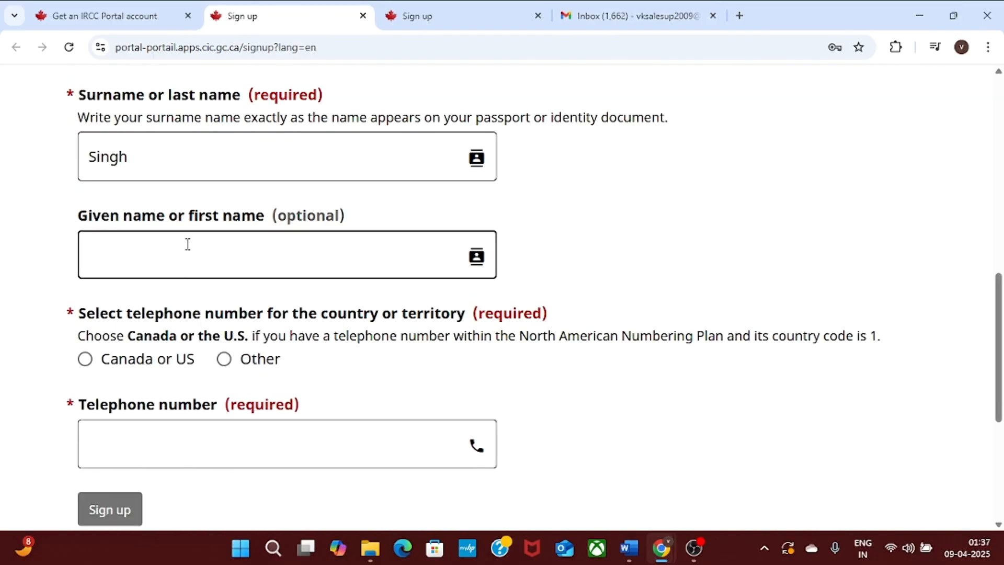
click(166, 150)
click(152, 244)
text(S)
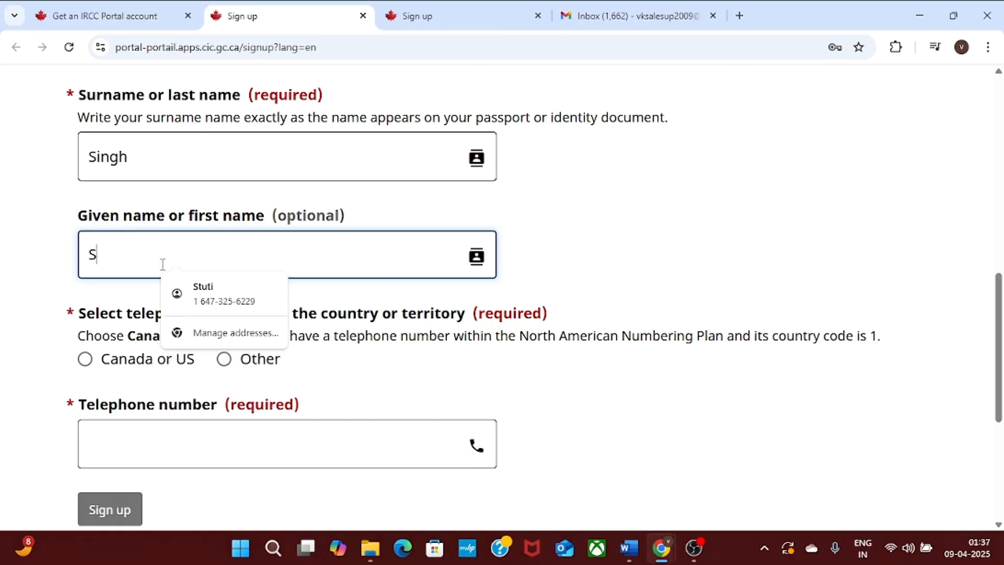
text(anjay)
click(2, 209)
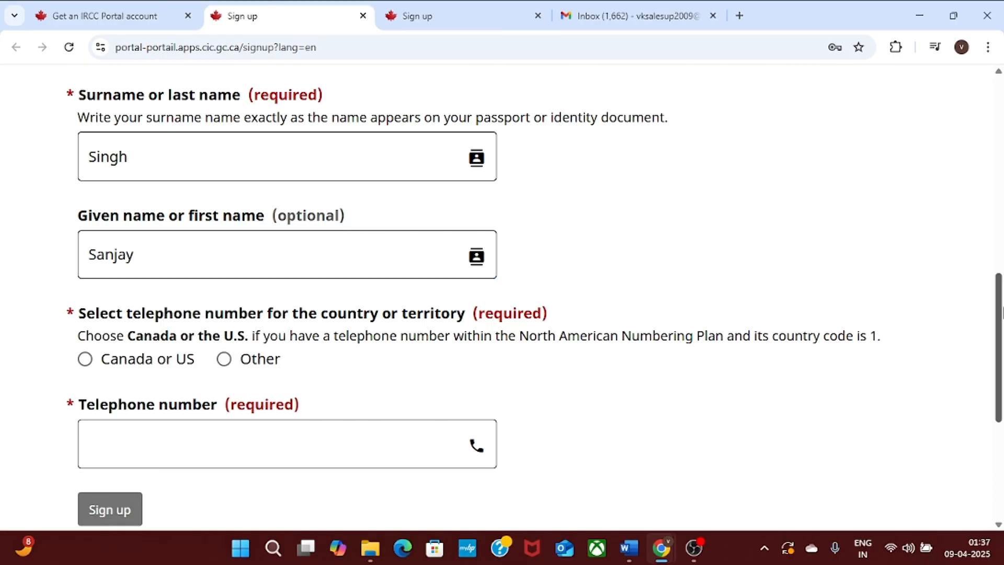
mouse_move(1002, 312)
mouse_down()
mouse_move(1002, 323)
mouse_move(1001, 294)
mouse_up()
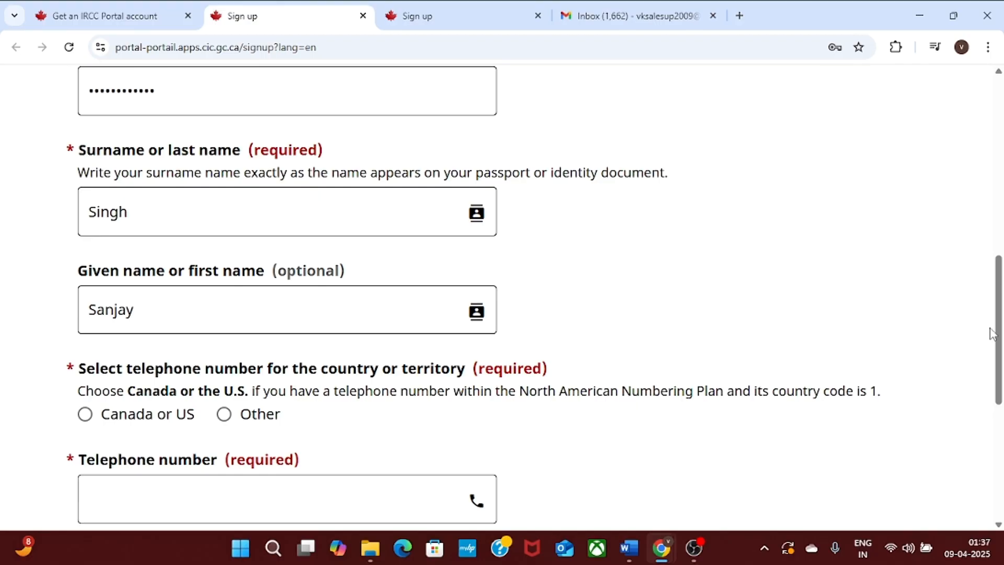
drag(998, 333, 1000, 355)
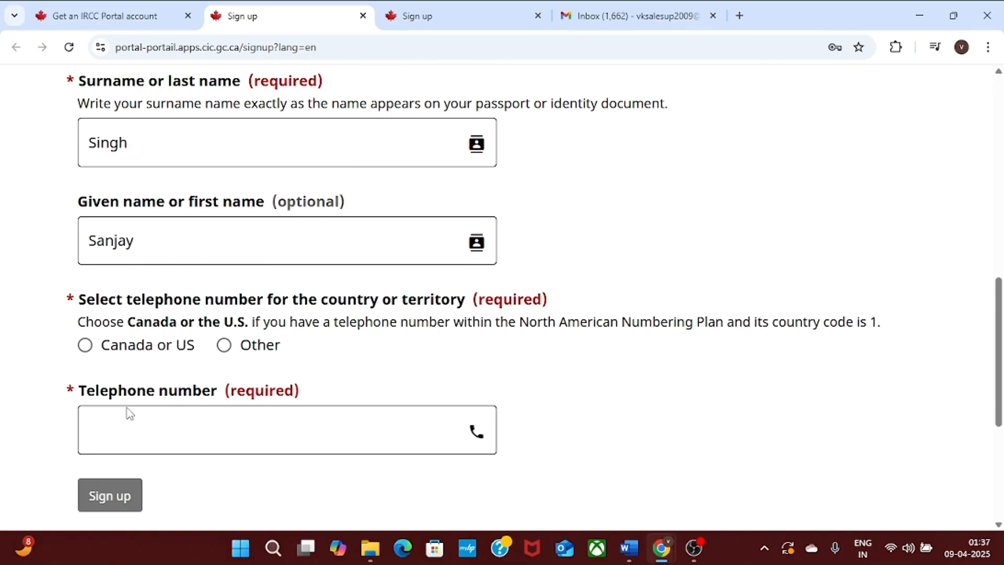
click(85, 345)
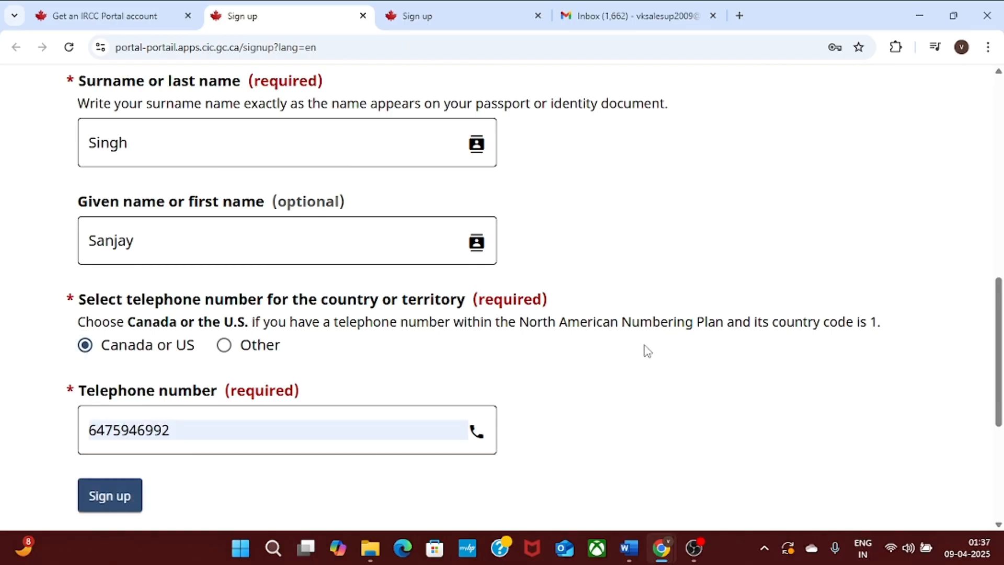
click(104, 497)
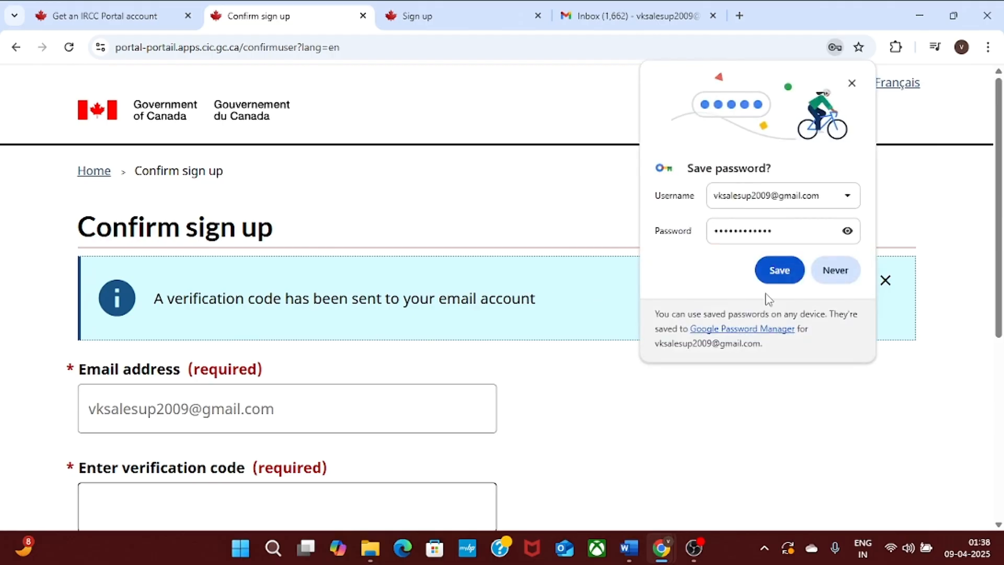
Decline Chrome's offer to save the password and open the IRCC Portal Next steps email.
click(821, 273)
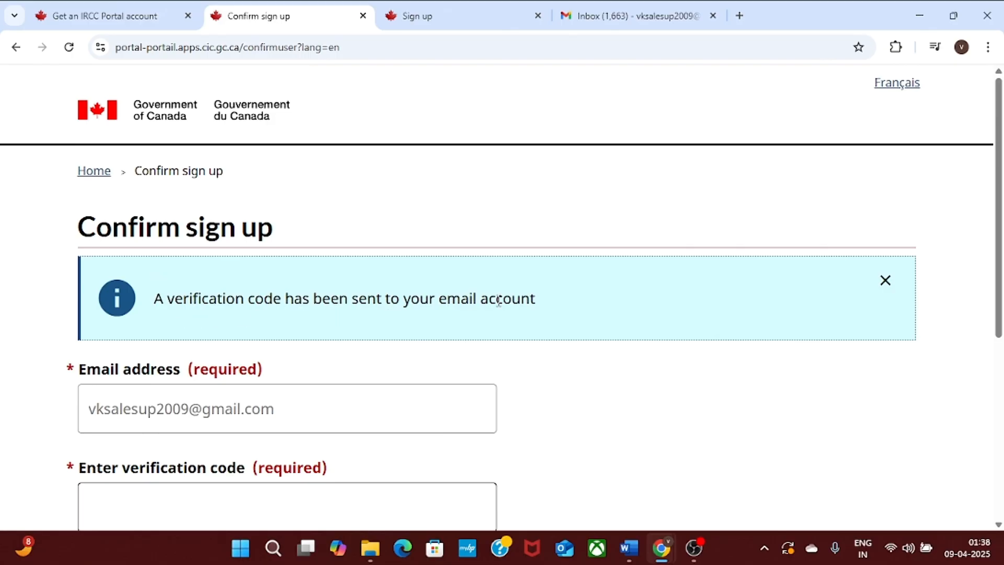
scroll(955, 195, down, 2)
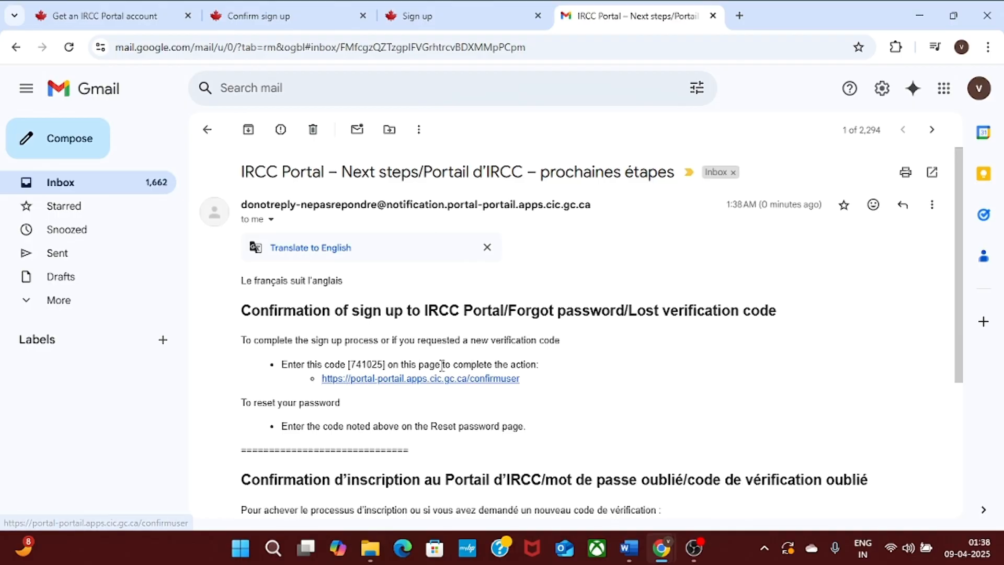
Close the duplicate Sign up tab and return to the IRCC Next steps email.
click(421, 14)
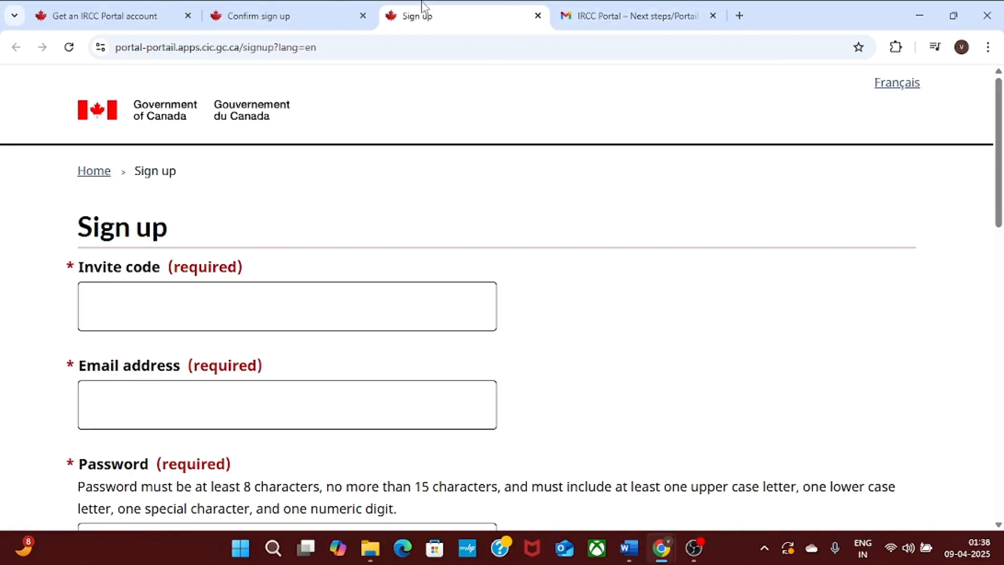
click(148, 314)
click(337, 11)
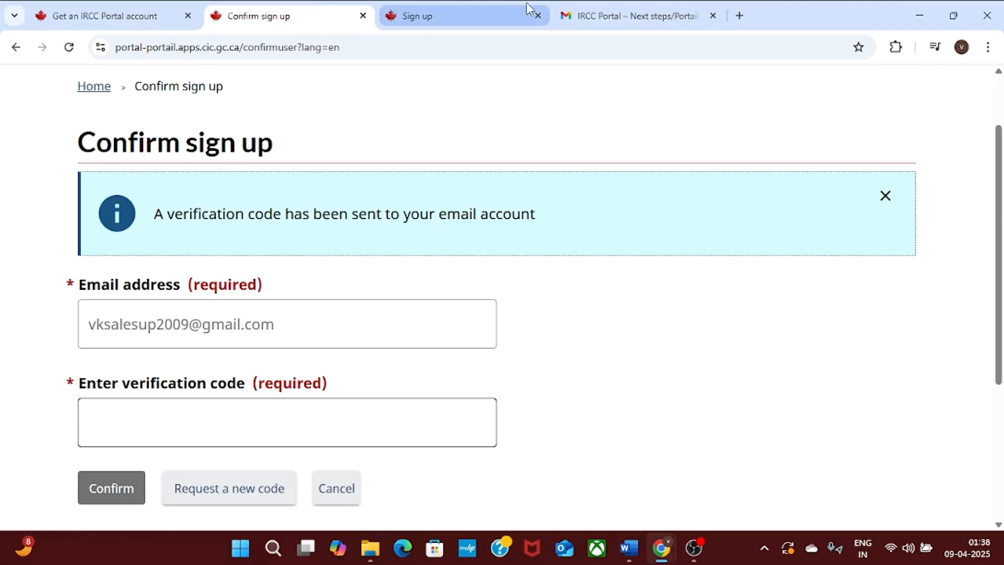
click(538, 16)
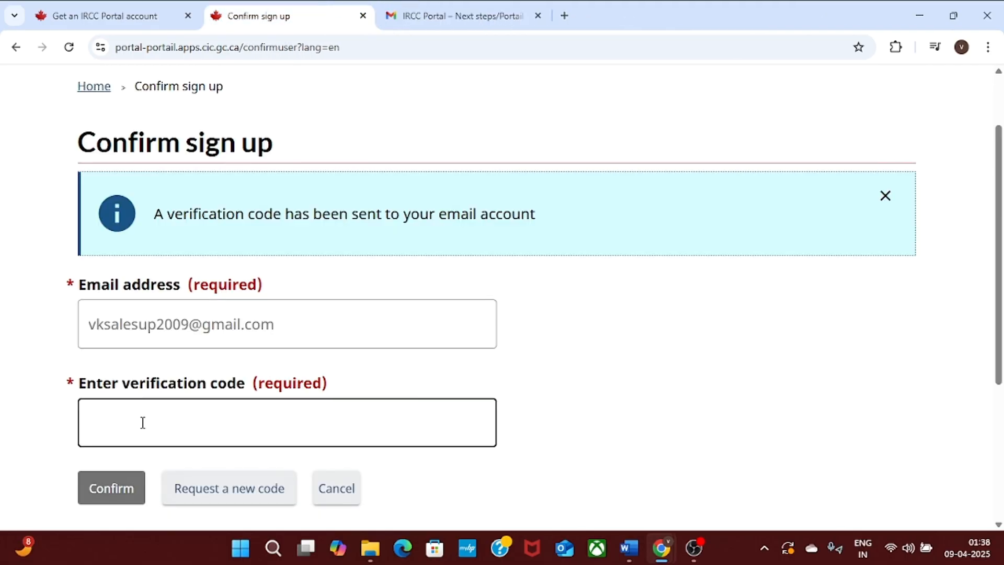
click(142, 422)
click(485, 12)
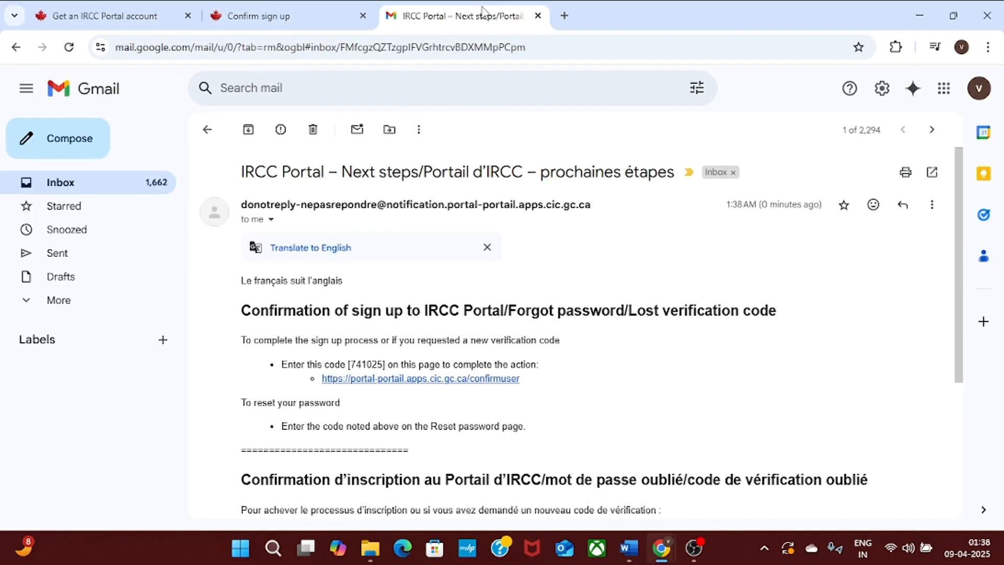
Copy the emailed verification code into the Confirm sign up field and confirm it.
double_click(365, 362)
key(ctrl+c)
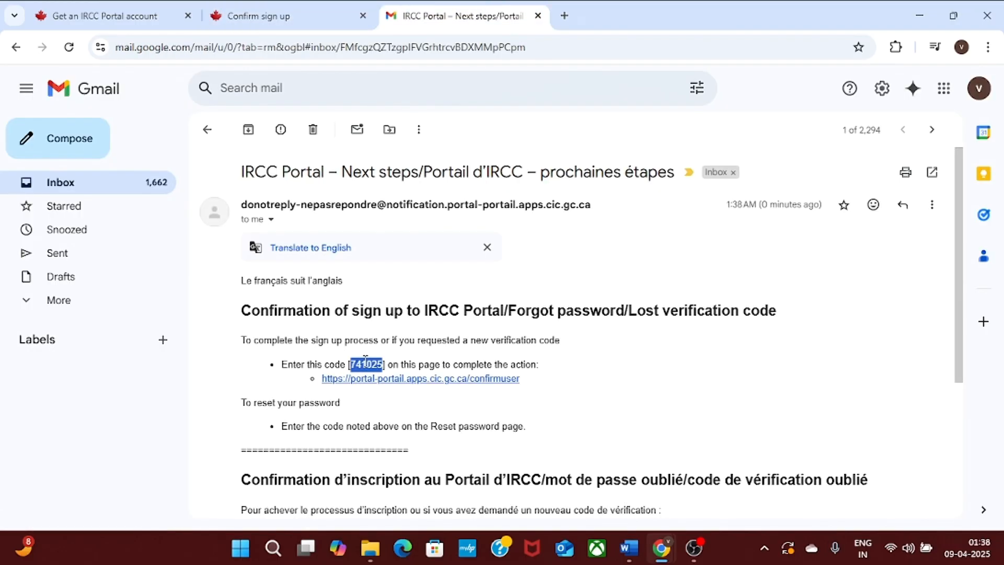
click(266, 7)
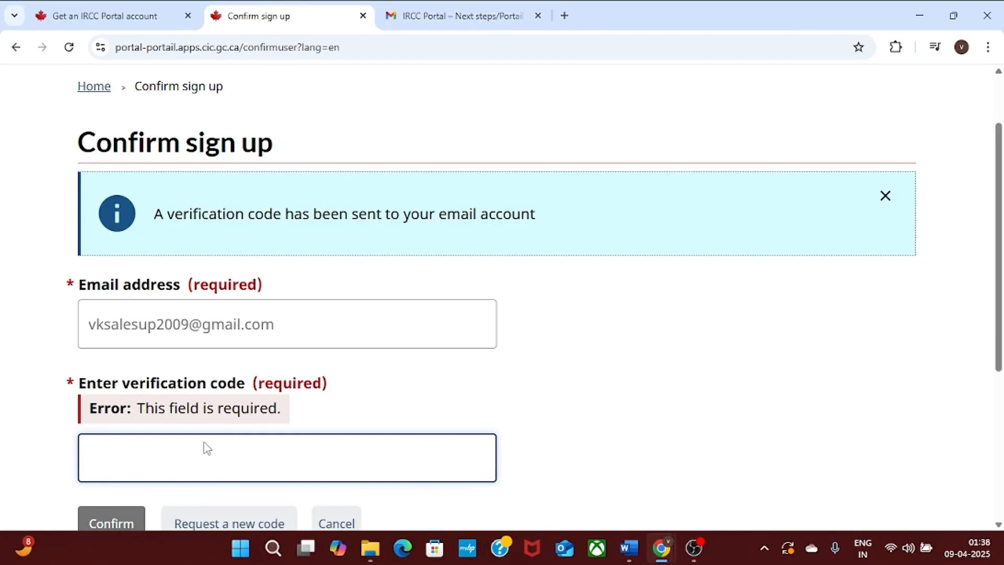
text(v)
key(BackSpace)
key(ctrl+v)
click(674, 407)
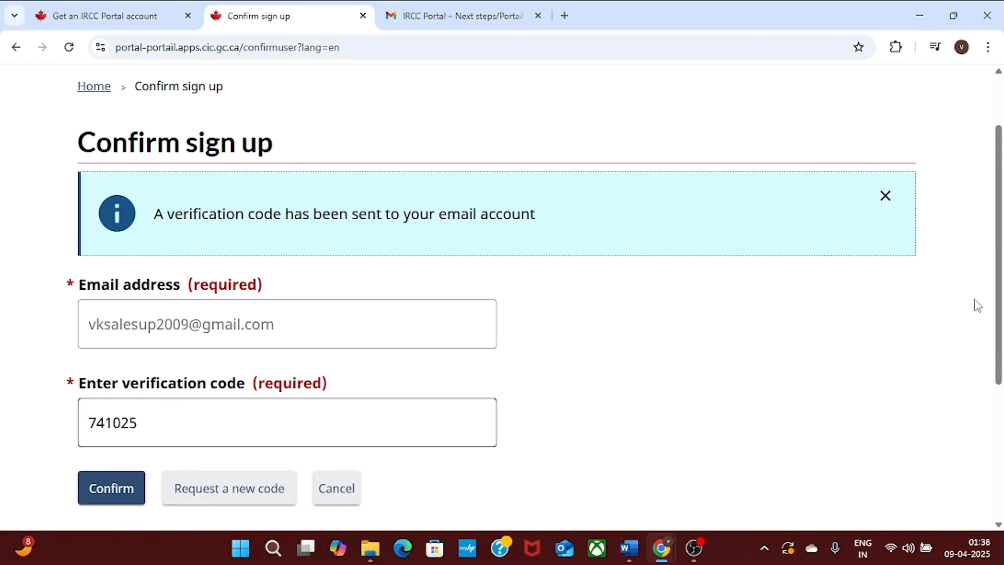
scroll(976, 303, down, 2)
click(108, 377)
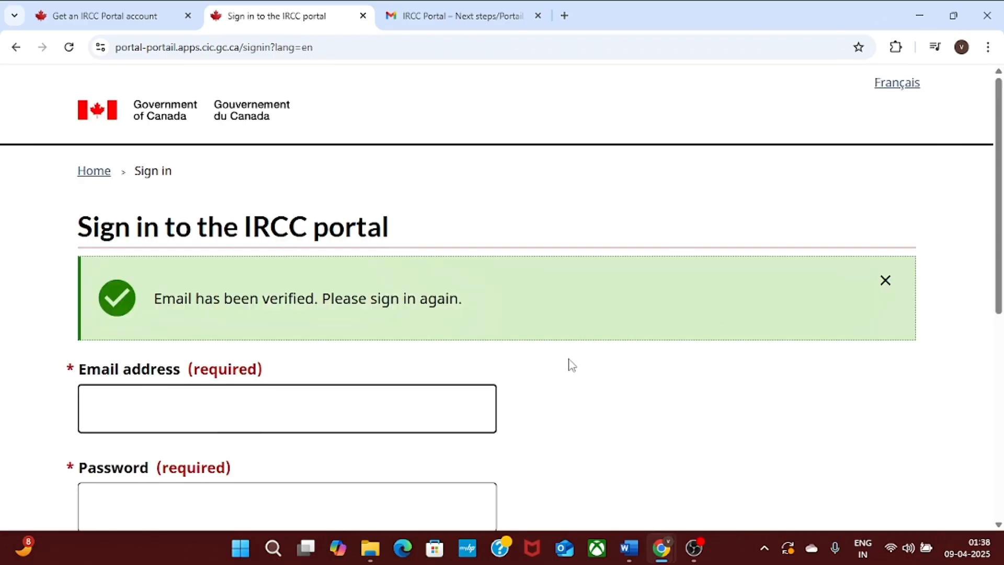
Sign in to the IRCC Portal with the new account's email and password.
scroll(1000, 222, down, 2)
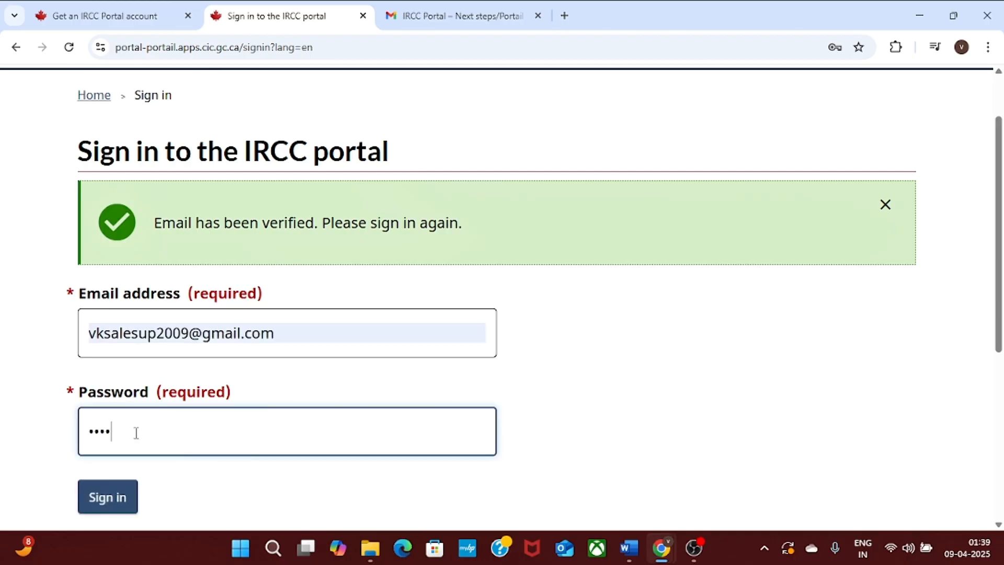
text(••••••••)
click(95, 493)
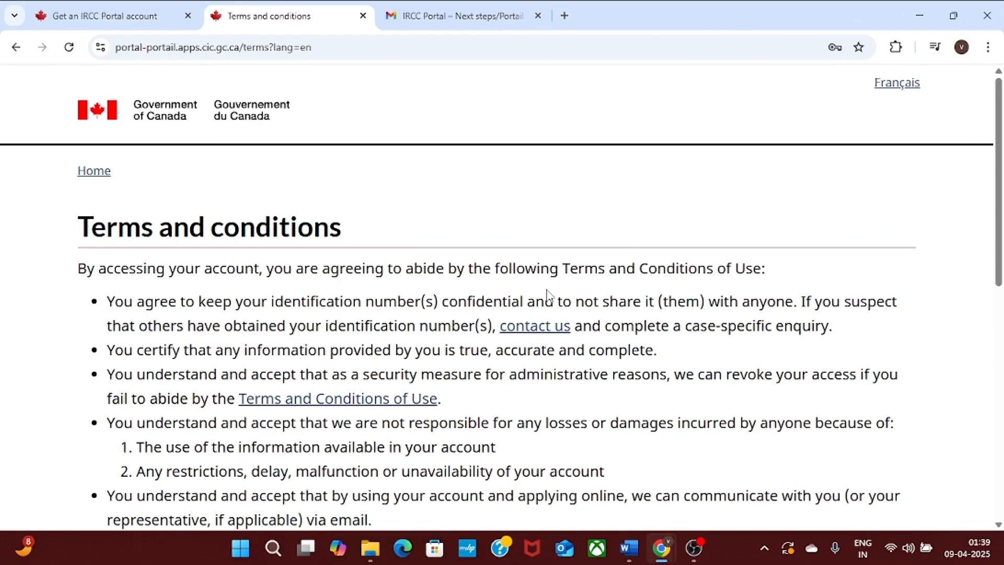
Accept the terms and conditions and start a visitor or transit visa application.
scroll(1001, 229, down, 2)
scroll(1001, 229, down, 5)
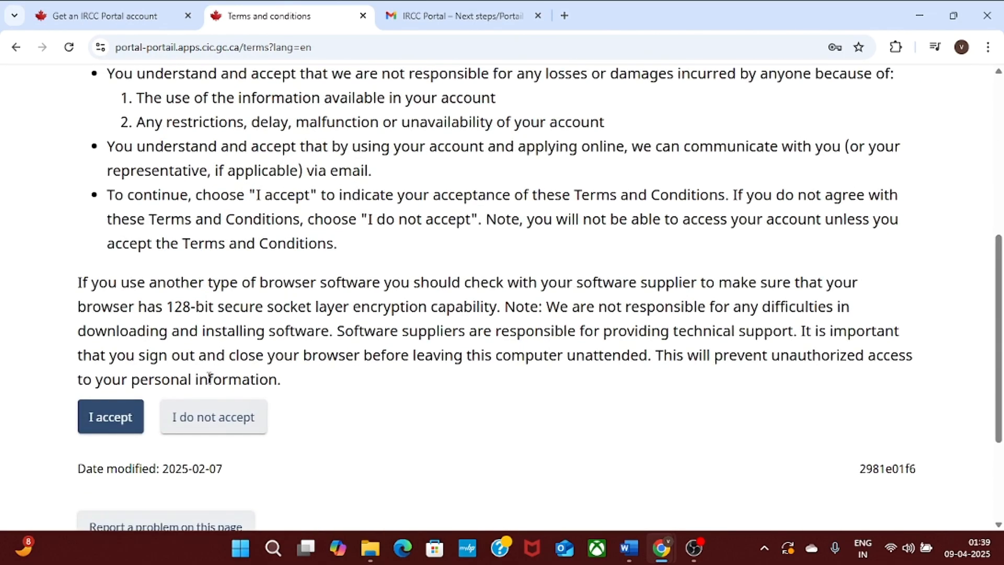
click(111, 426)
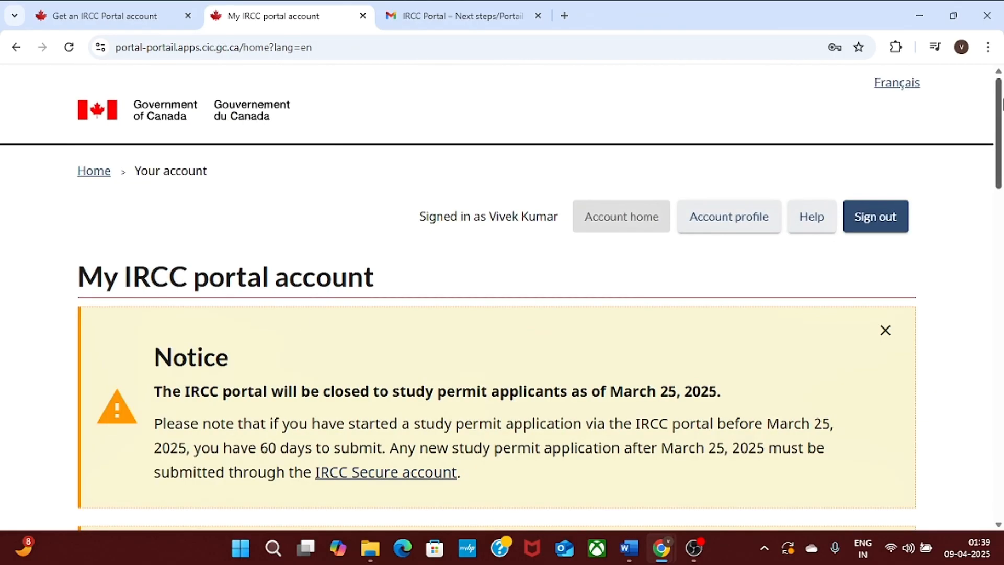
drag(1001, 102, 1001, 223)
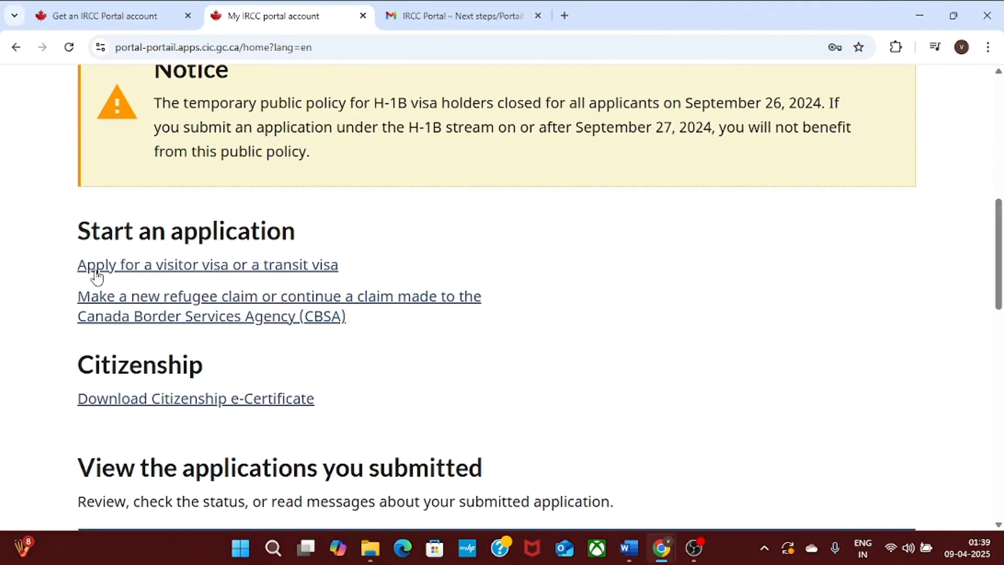
click(122, 271)
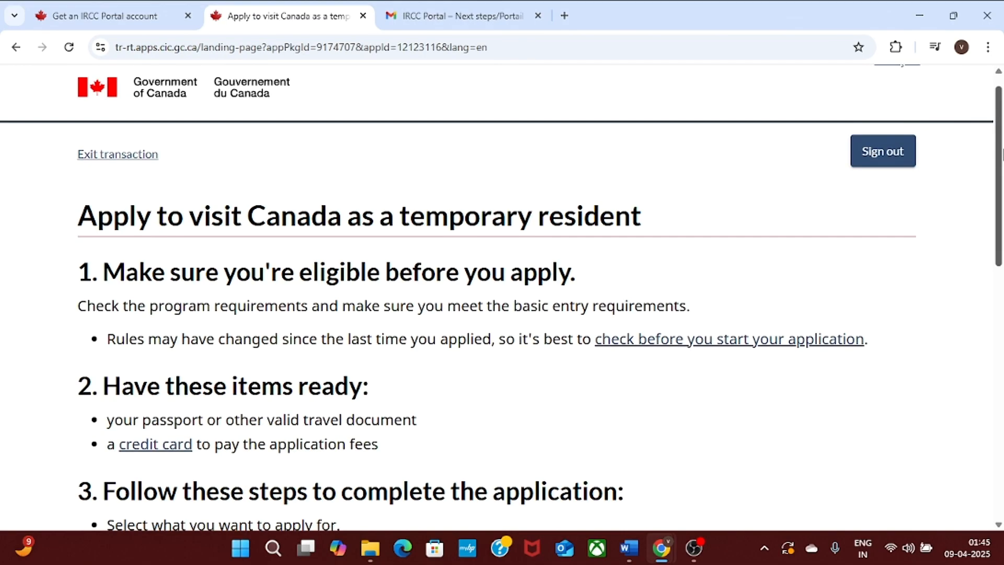
Acknowledge having read the application information and start the visitor visa application.
mouse_move(1001, 156)
mouse_down()
mouse_move(1001, 185)
mouse_move(1001, 156)
mouse_up()
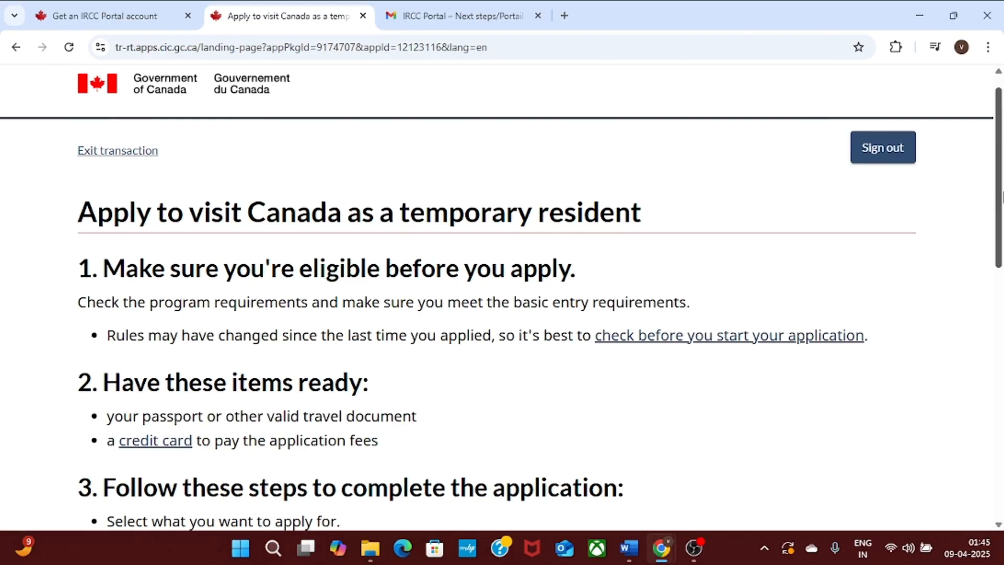
drag(1002, 197, 1002, 366)
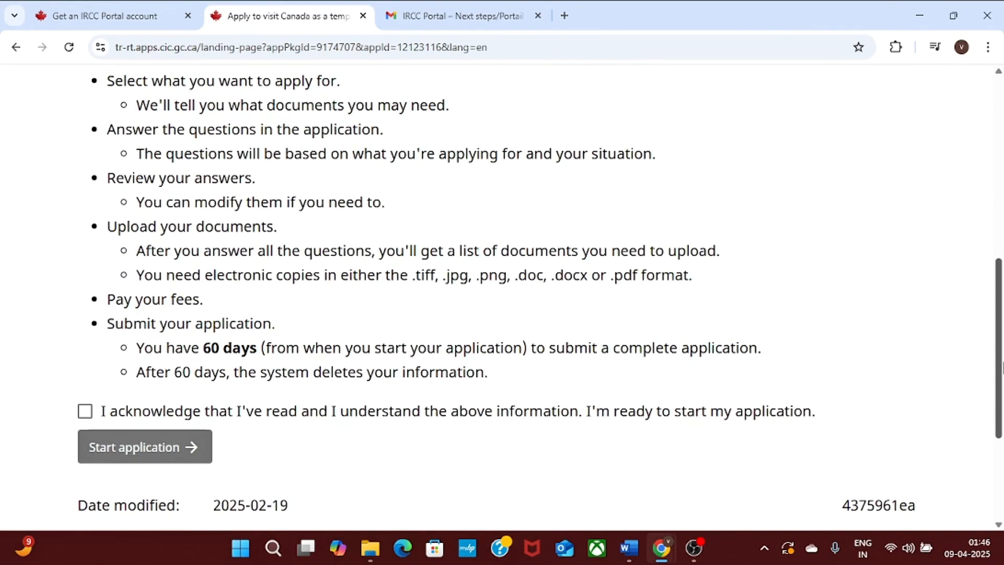
click(85, 411)
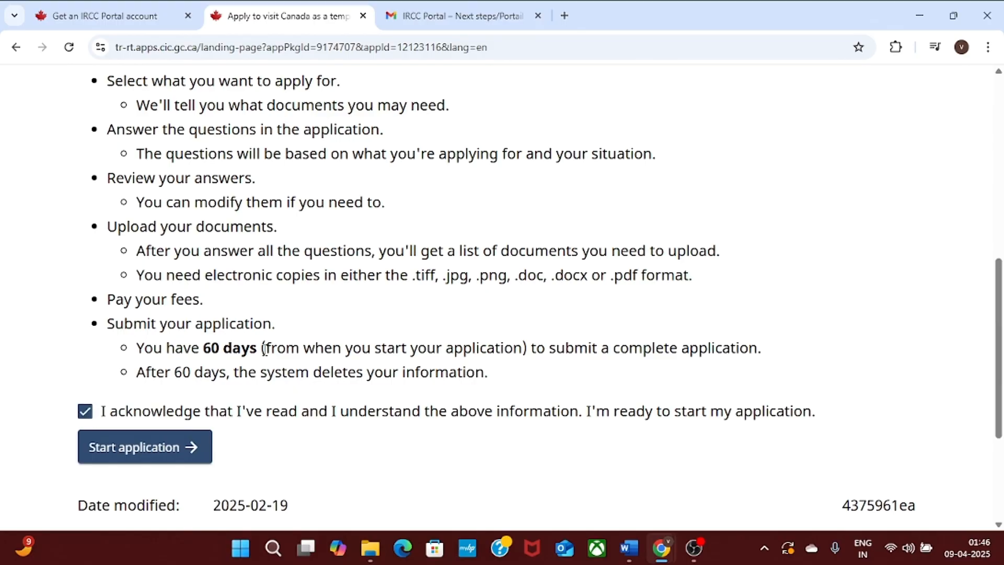
drag(1002, 343, 1002, 405)
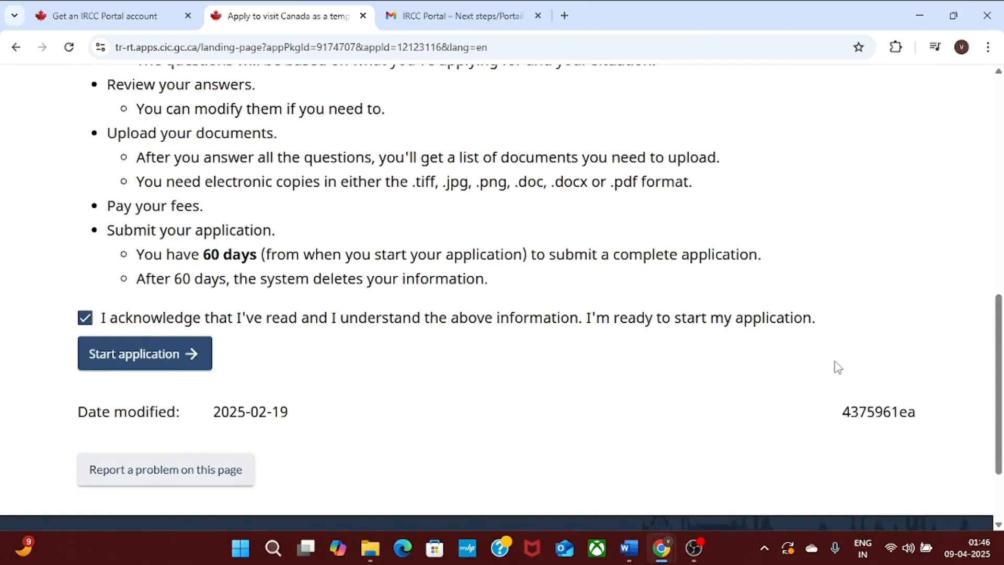
click(136, 347)
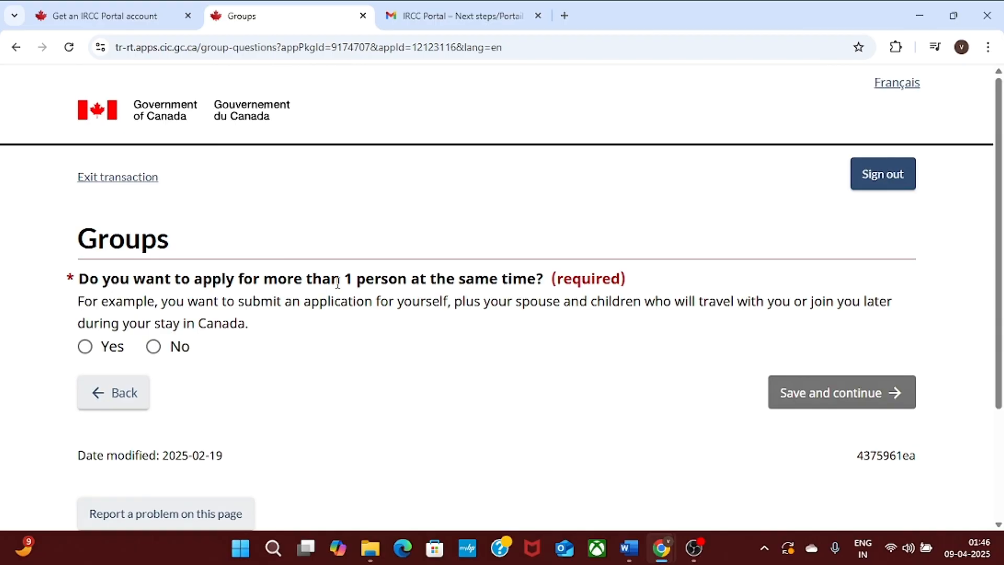
Answer No to applying for more than one person and save the Groups page.
click(85, 347)
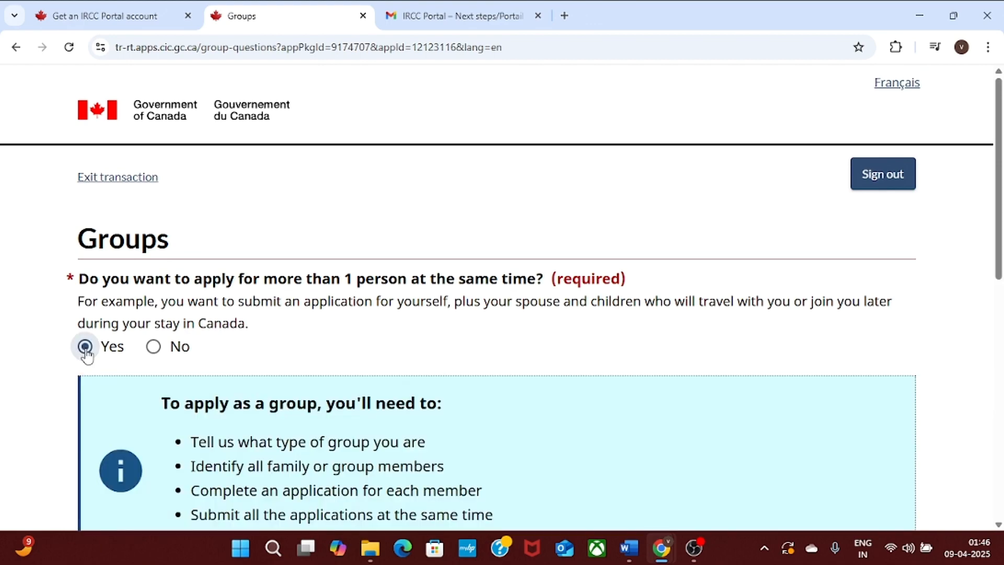
click(154, 348)
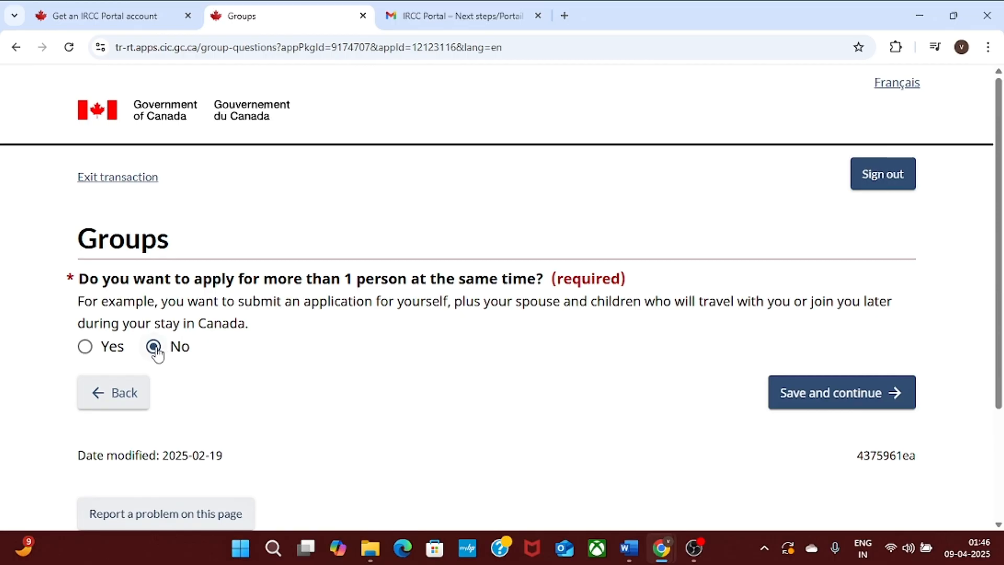
click(790, 396)
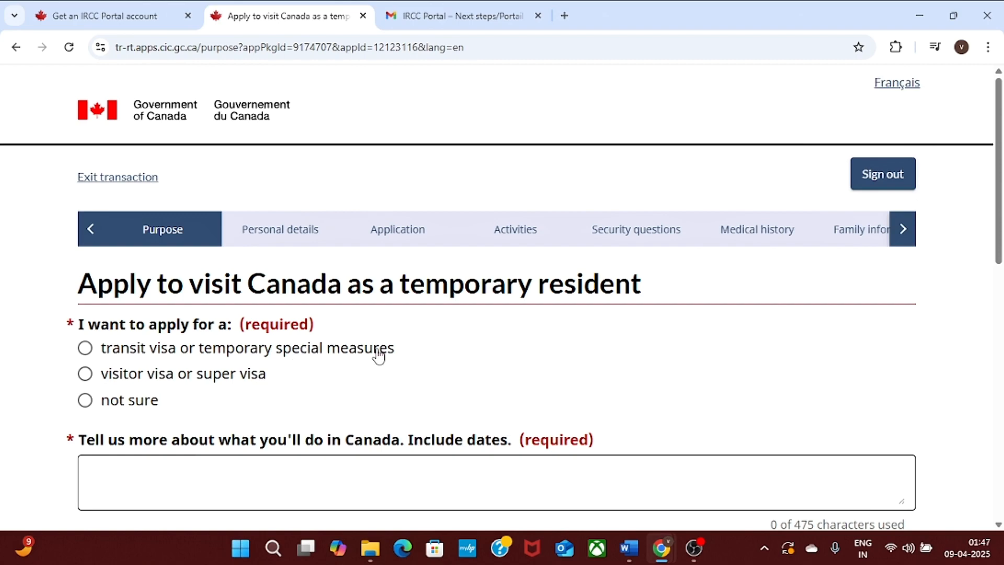
Choose visitor visa or super visa, with visiting a grandparent, grandchild, sibling or non-dependent child as the reason.
click(103, 378)
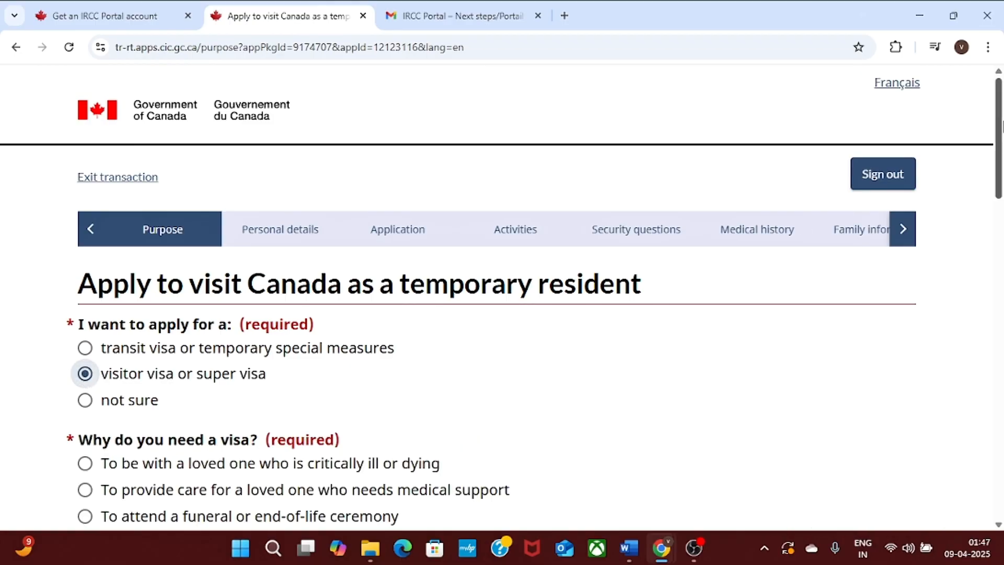
scroll(340, 274, down, 4)
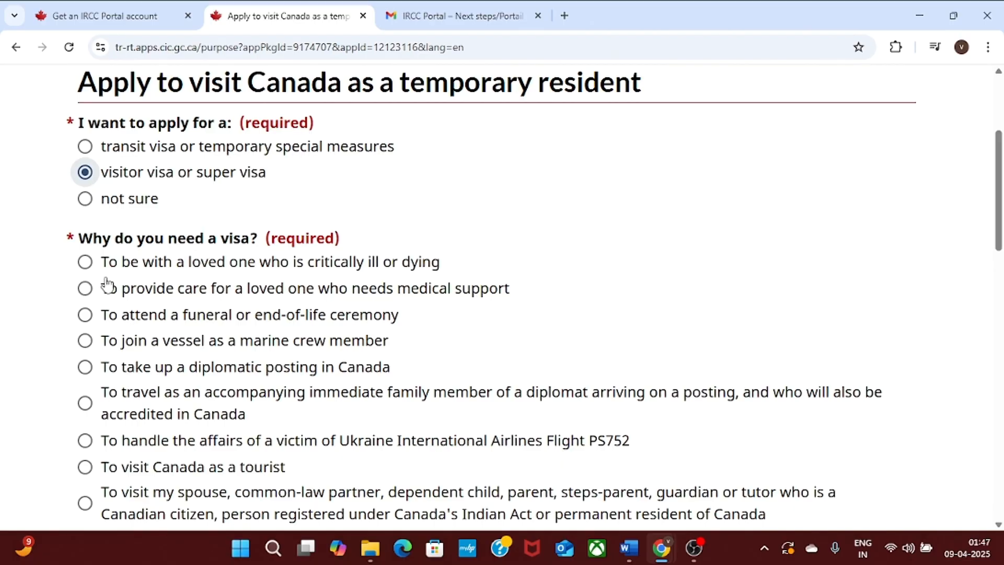
drag(998, 177, 999, 207)
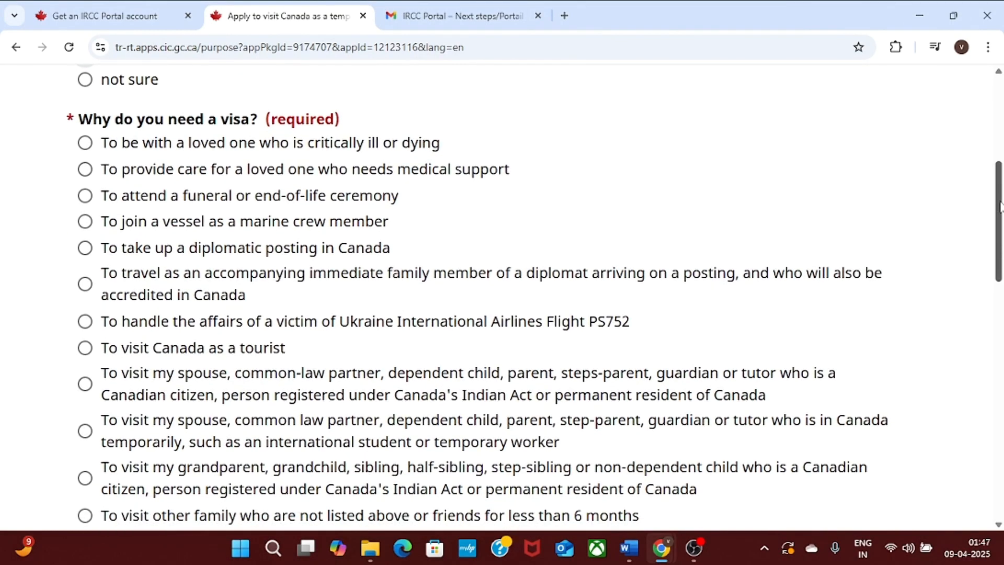
drag(1000, 232, 1001, 228)
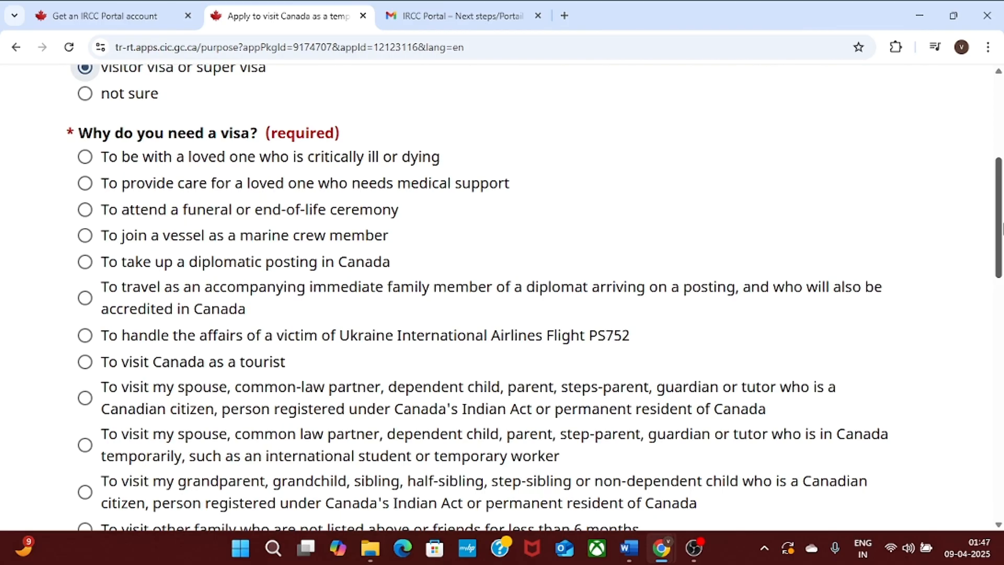
drag(1001, 215, 1002, 273)
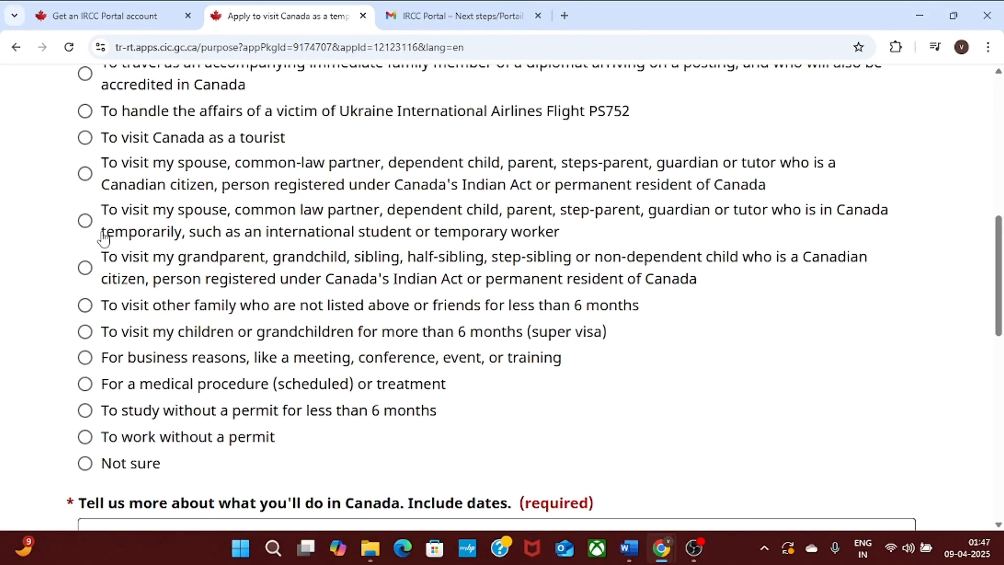
click(86, 269)
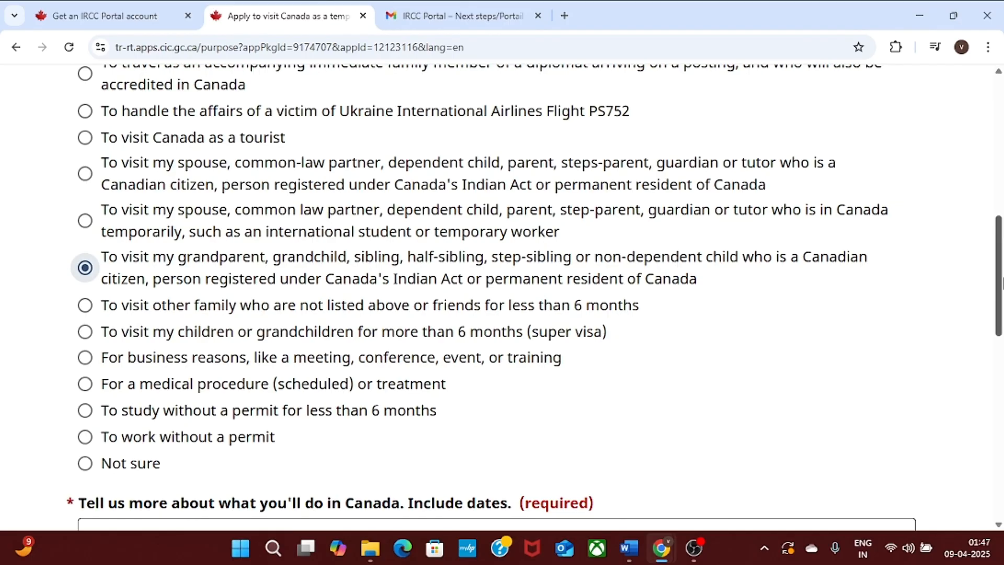
Place the cursor in the Tell us more box to start describing the visit.
drag(1001, 285, 1001, 319)
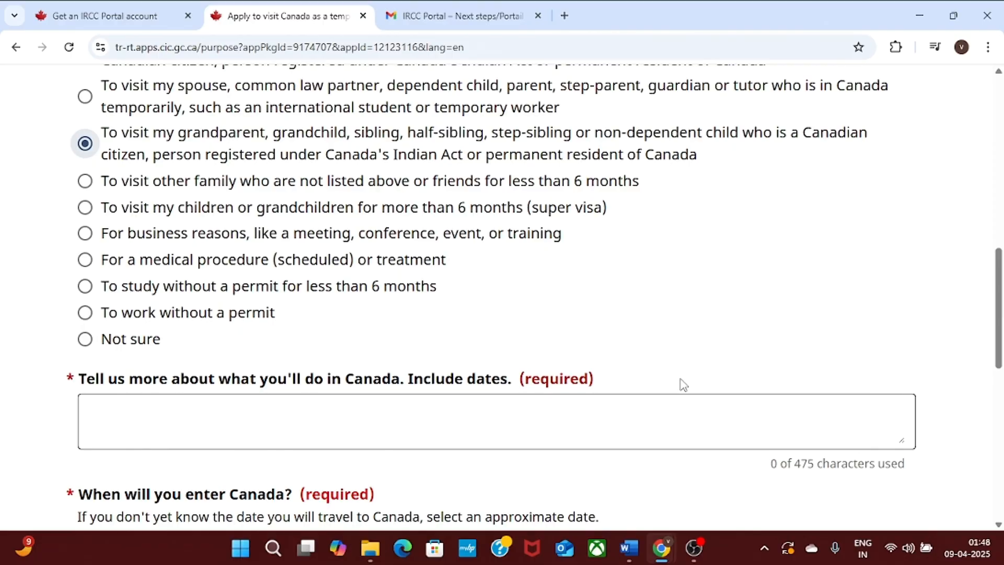
mouse_move(748, 466)
mouse_down()
mouse_move(895, 458)
mouse_move(758, 488)
mouse_move(757, 475)
mouse_up()
click(943, 465)
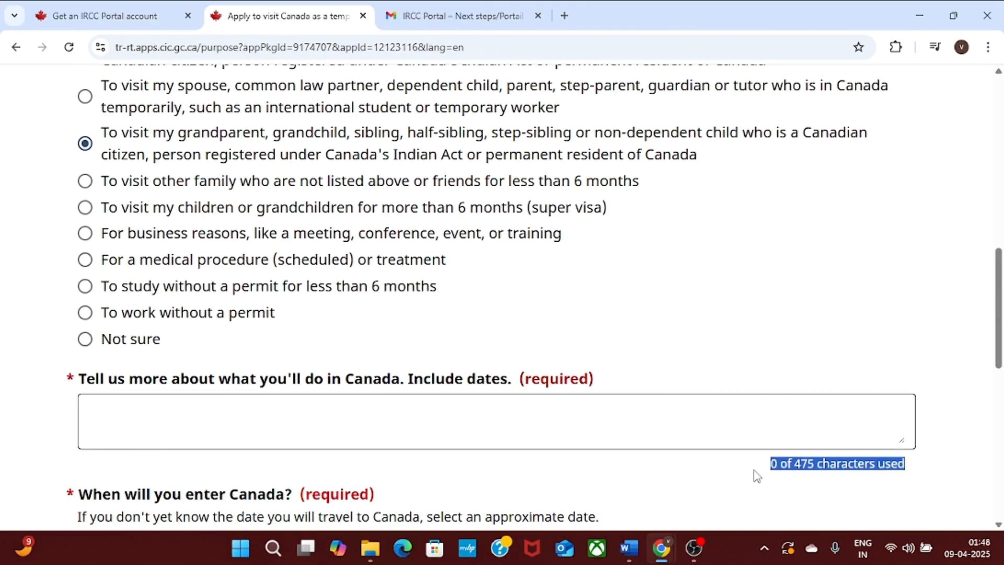
click(219, 420)
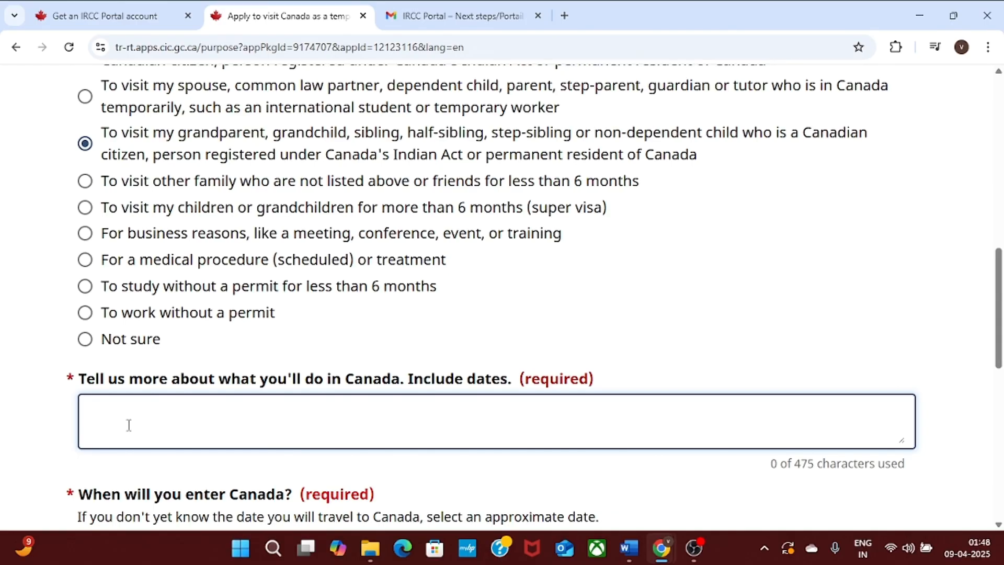
Paste the visit description and replace the word 'family' with 'son who is'.
text(I want to visit my family in canada.)
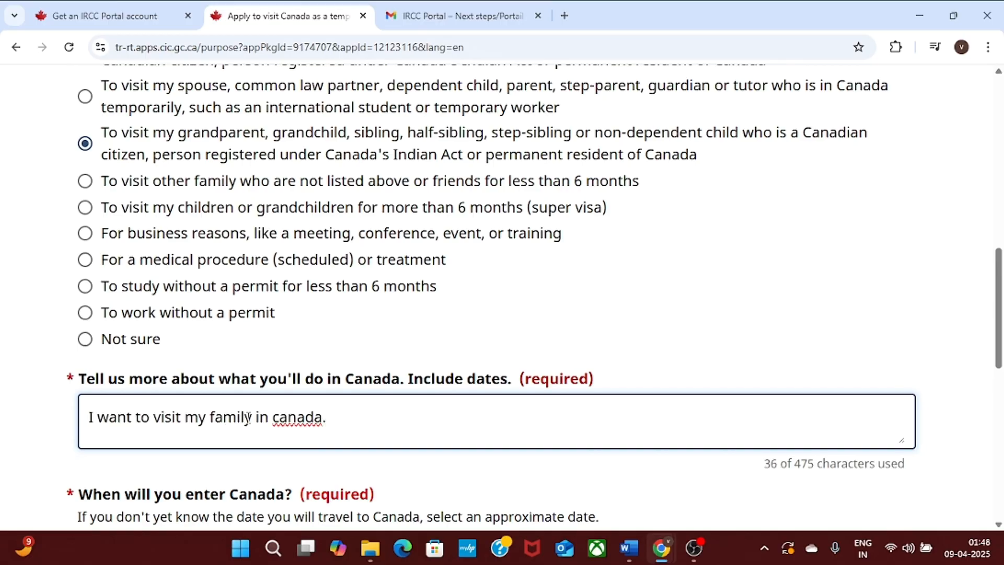
drag(253, 417, 211, 417)
text(son)
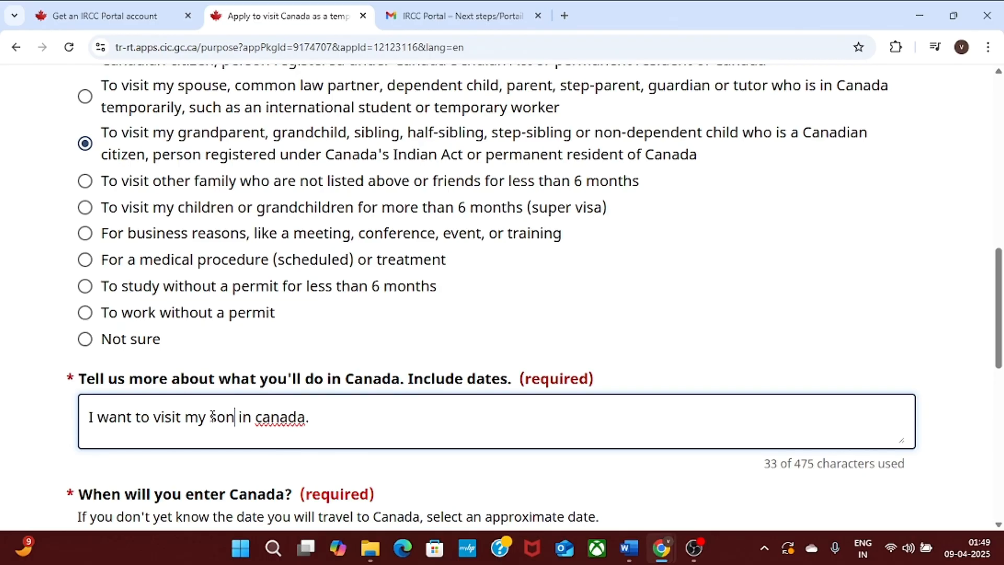
text( who  )
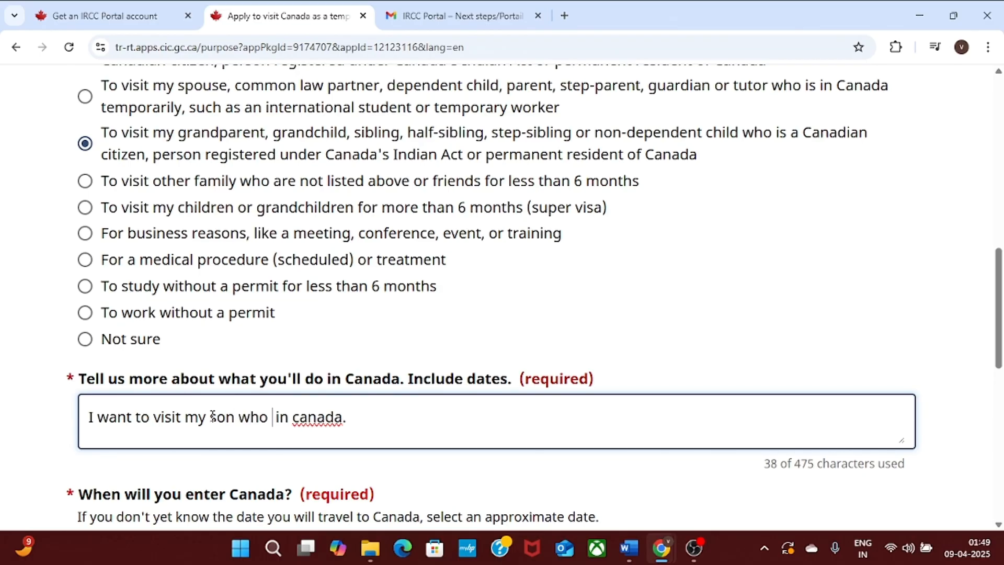
text(is)
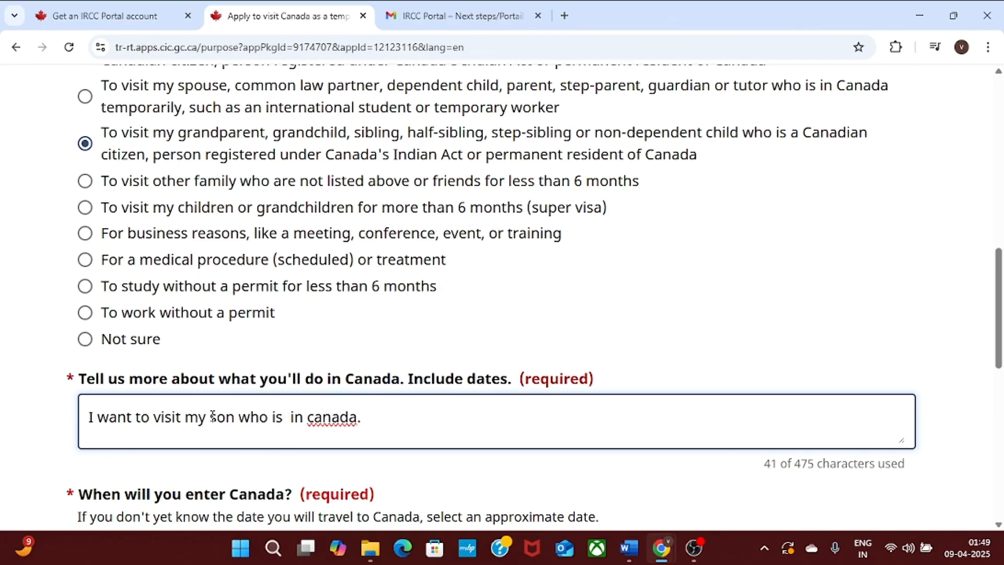
key(BackSpace)
drag(372, 416, 88, 405)
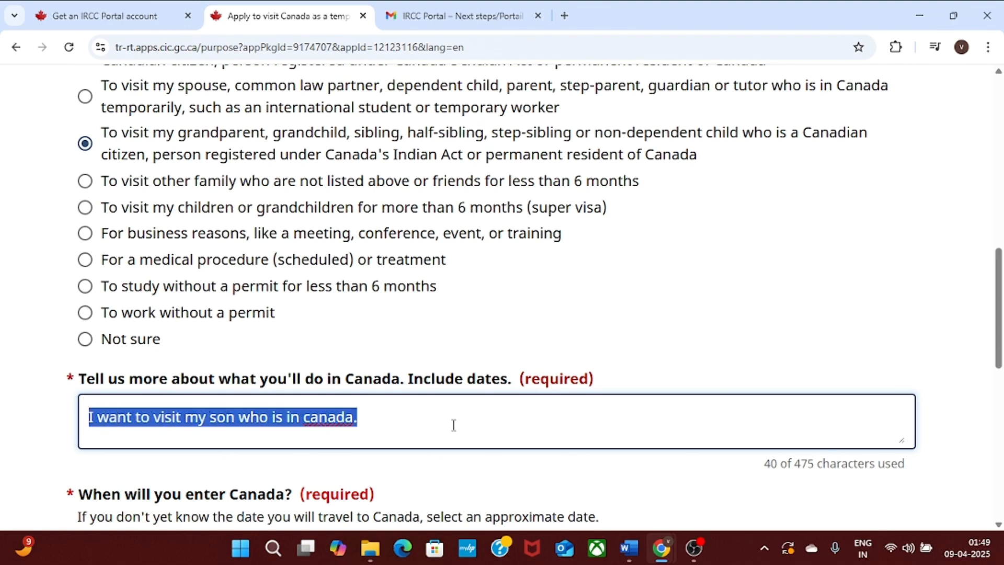
drag(753, 471, 870, 466)
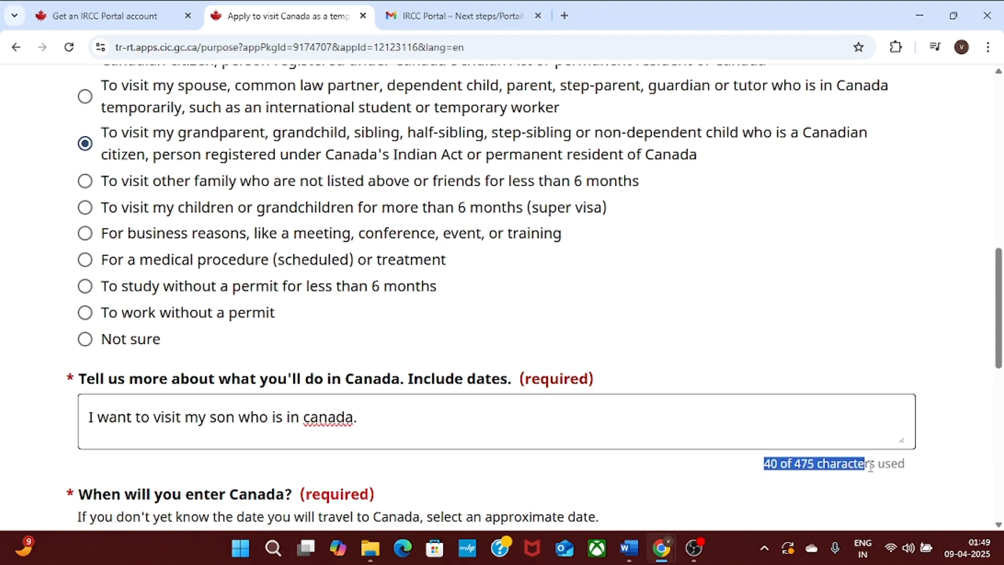
click(952, 467)
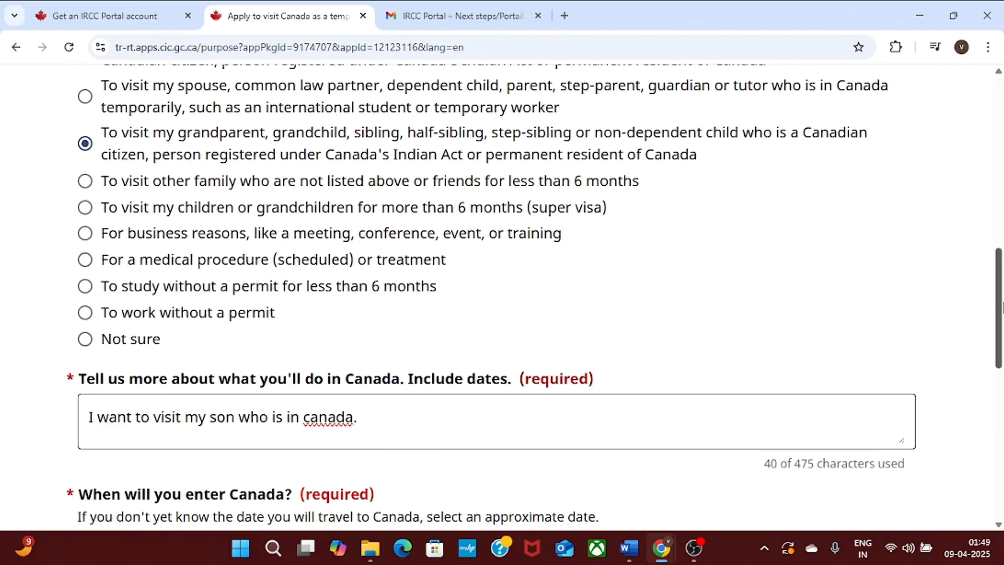
Set the date of entering Canada to 16 April 2025.
scroll(998, 351, down, 3)
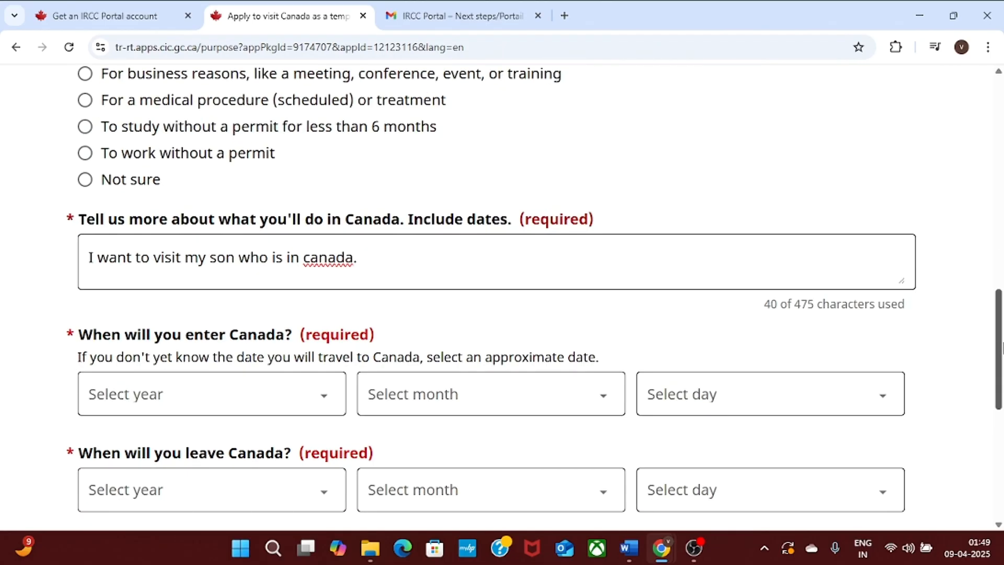
scroll(1001, 348, down, 2)
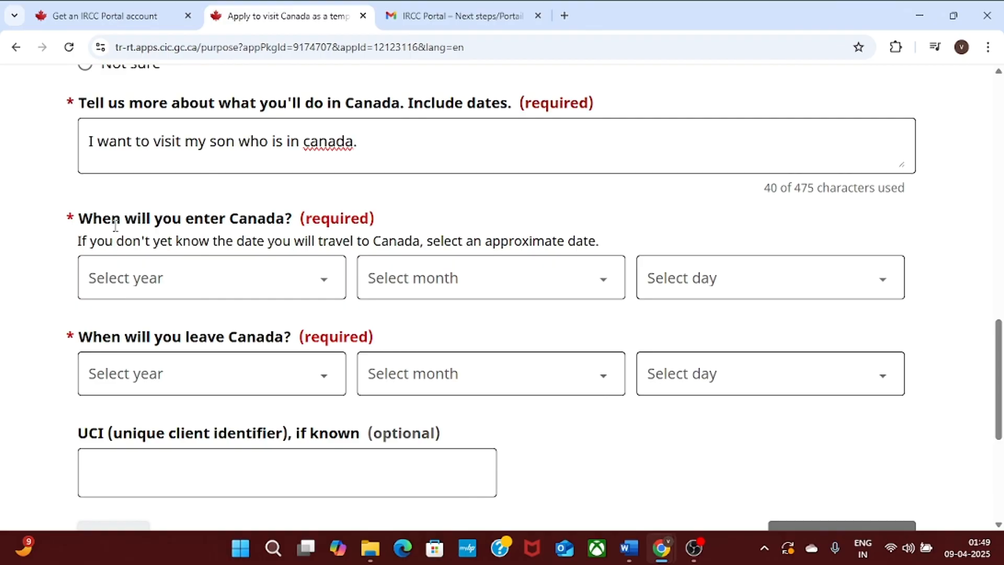
click(328, 281)
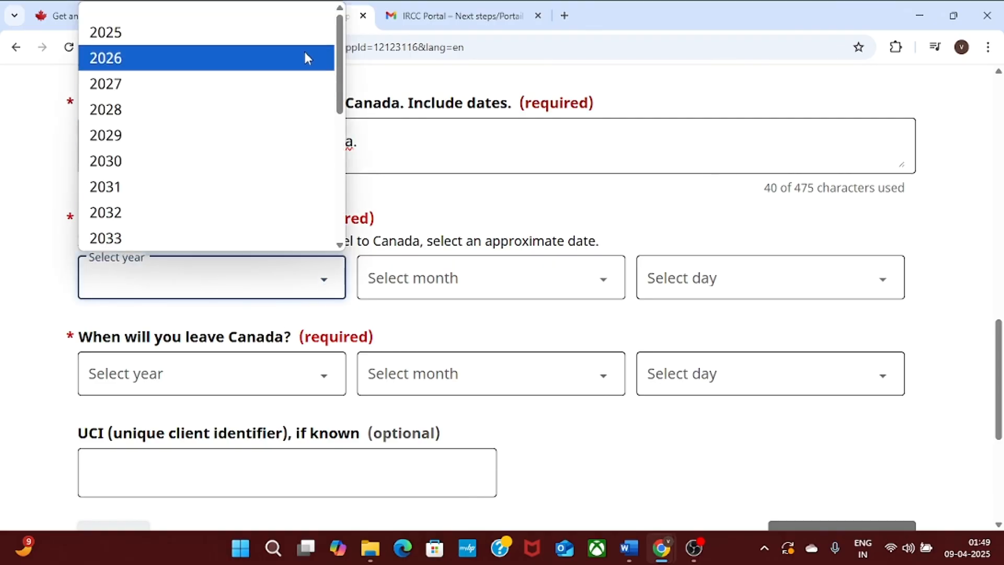
click(305, 29)
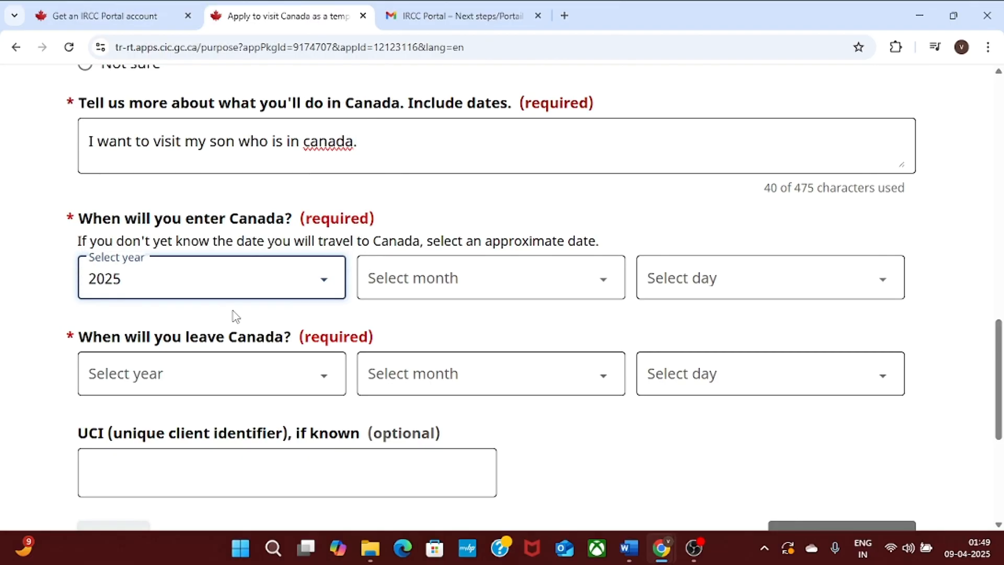
click(569, 281)
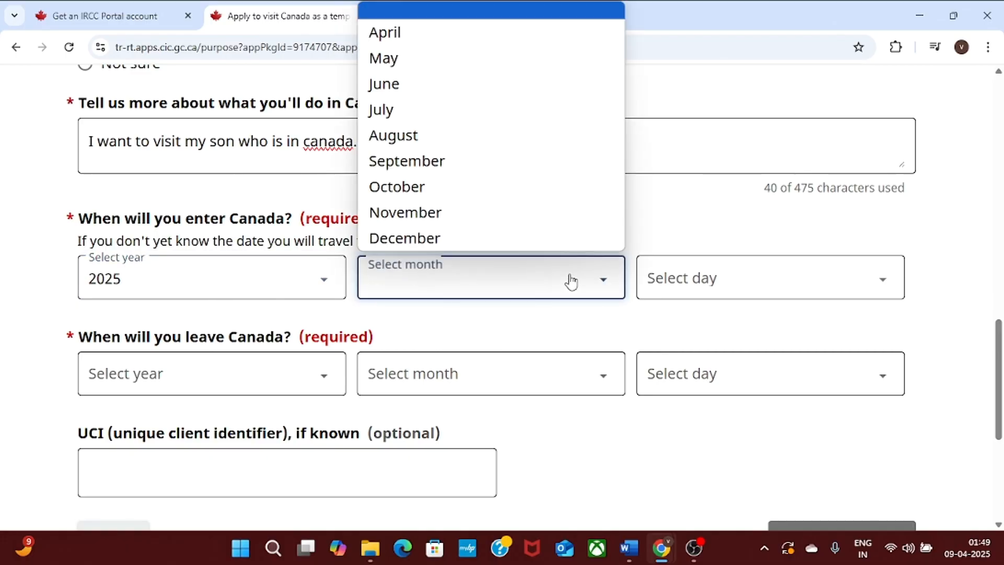
click(474, 32)
click(730, 289)
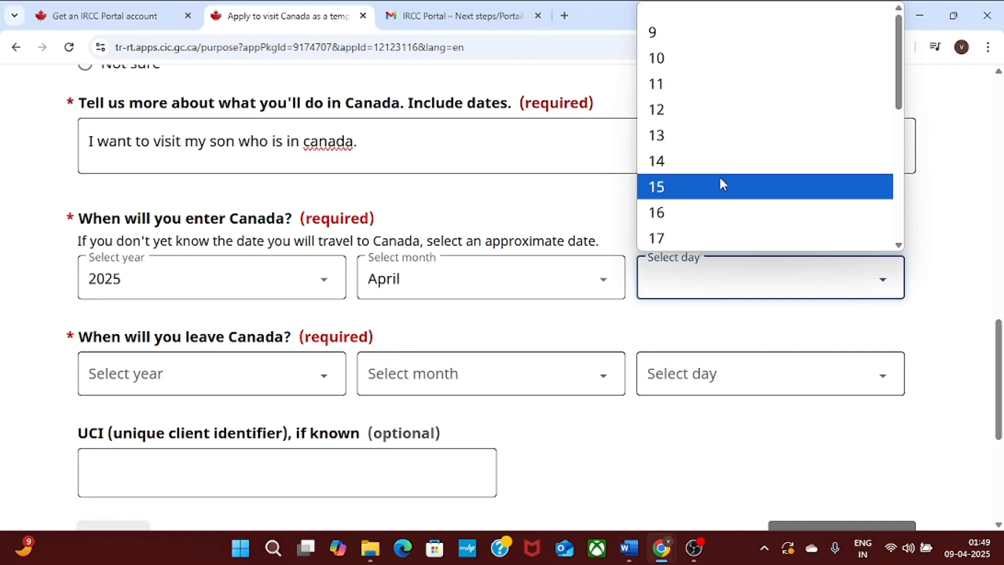
click(732, 212)
Set the date of leaving Canada to 16 June 2025 and save the purpose answers.
click(223, 388)
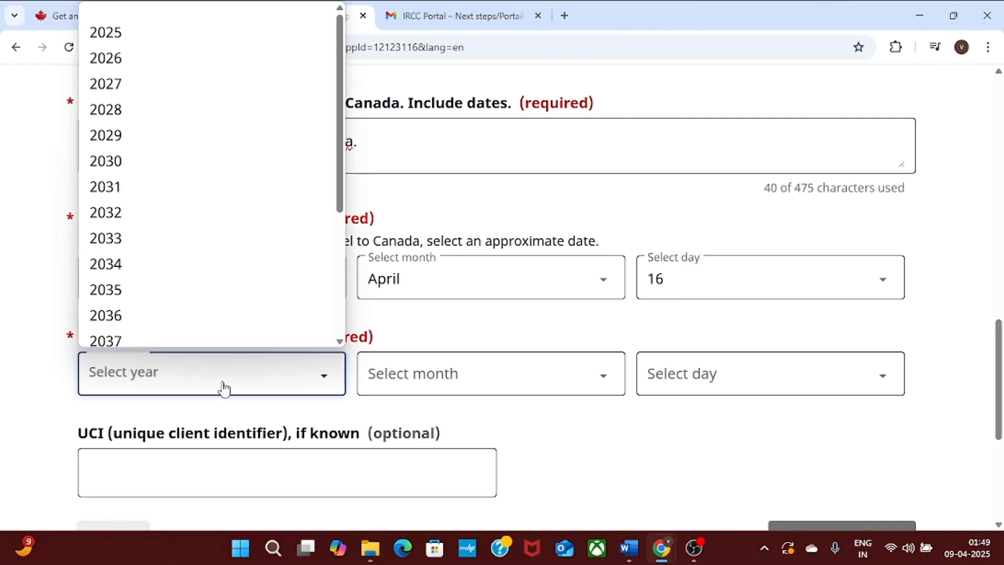
click(219, 23)
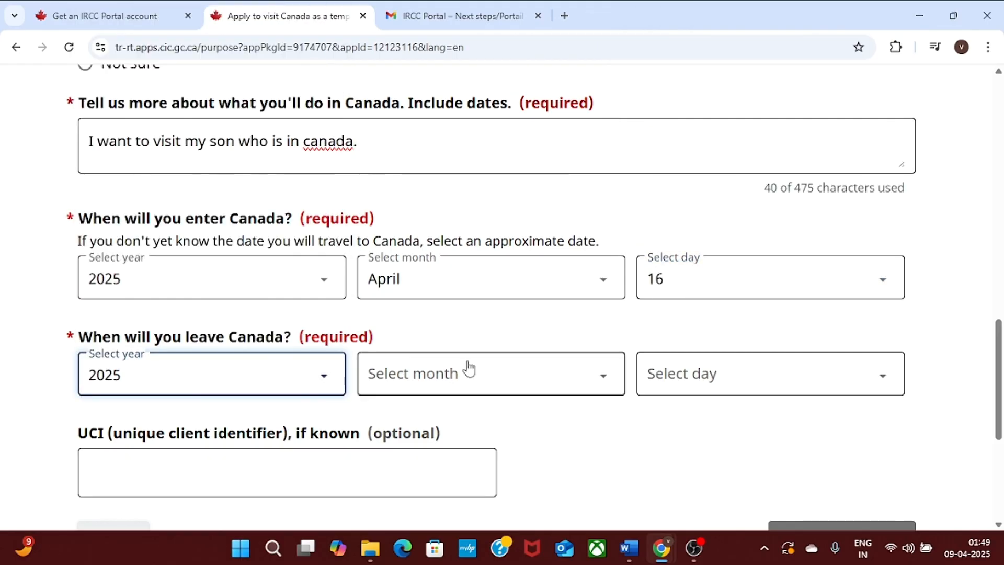
click(473, 373)
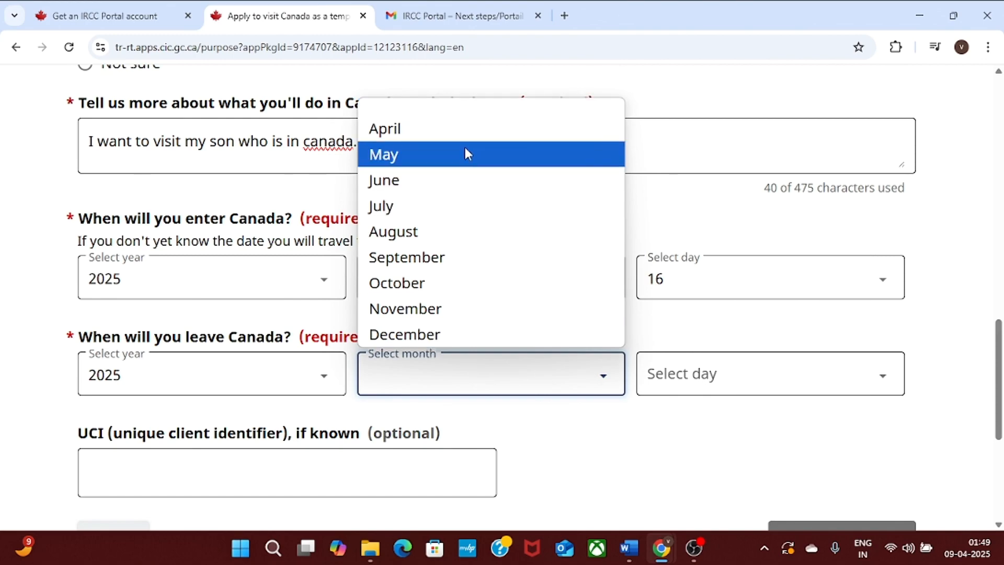
click(469, 167)
click(747, 378)
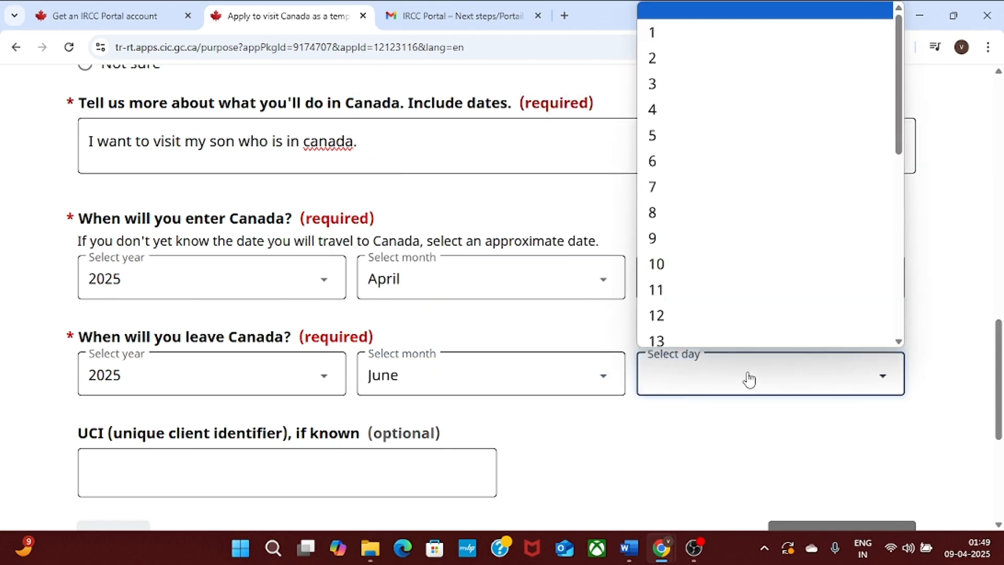
click(722, 184)
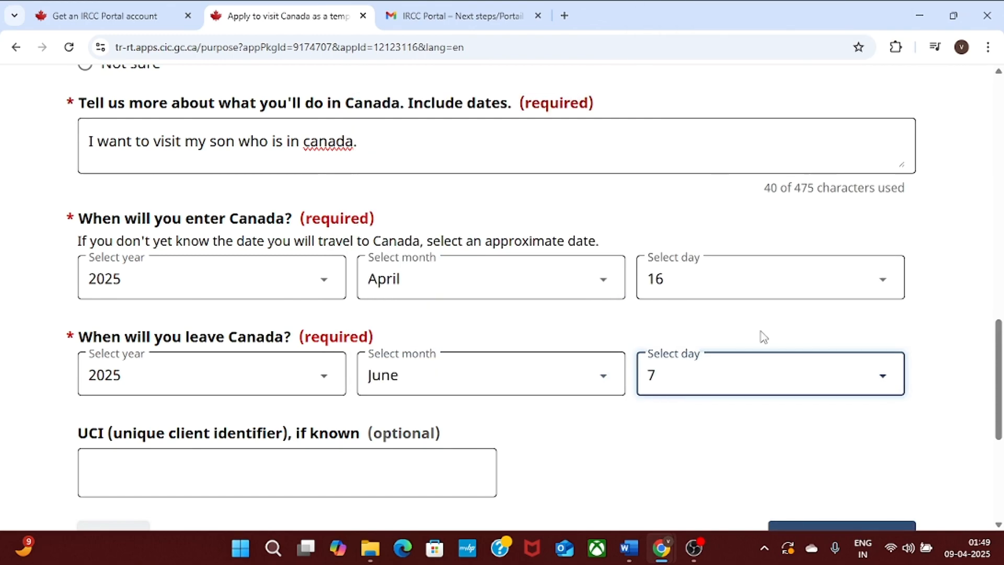
click(777, 374)
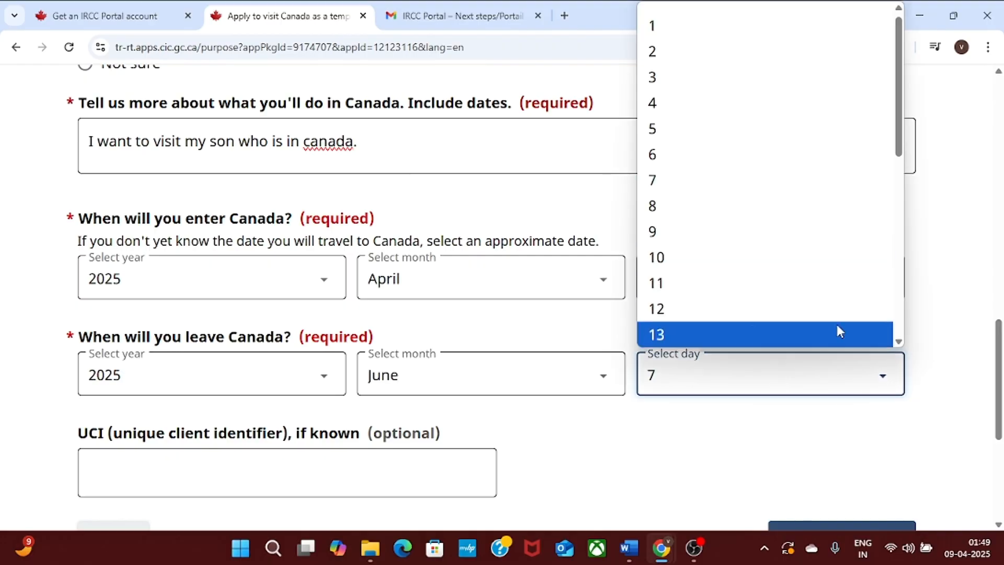
scroll(898, 346, down, 1)
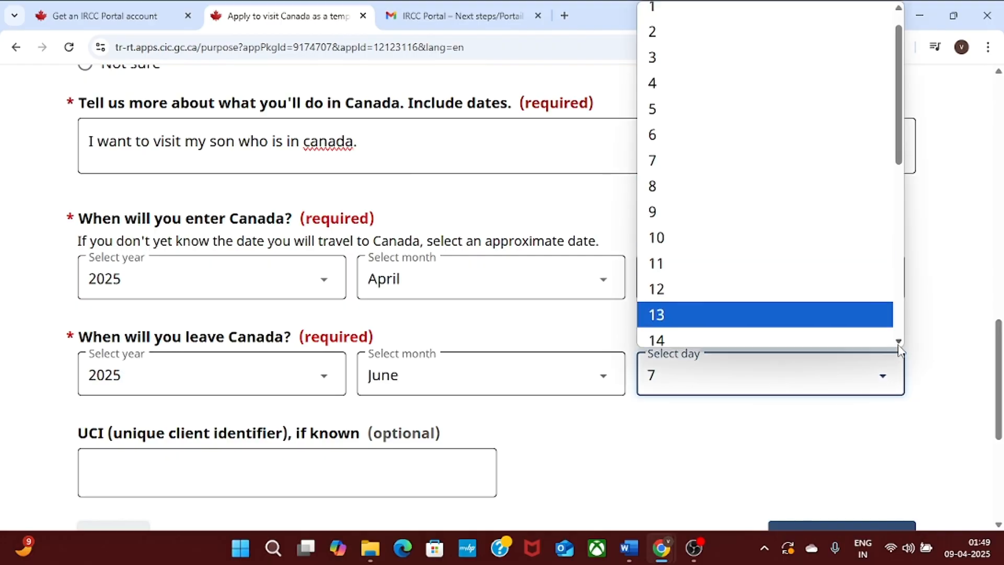
scroll(898, 346, down, 2)
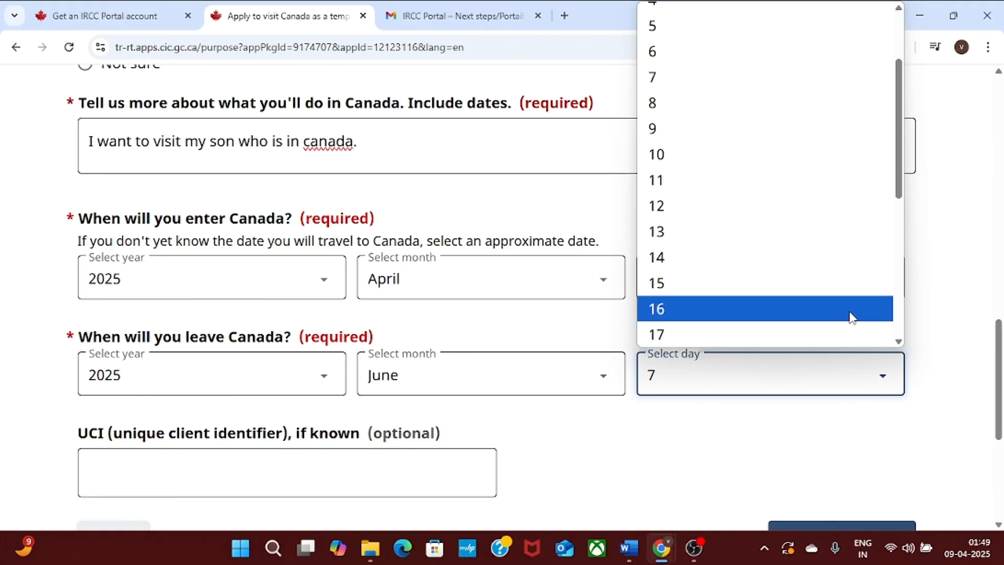
click(852, 317)
click(615, 456)
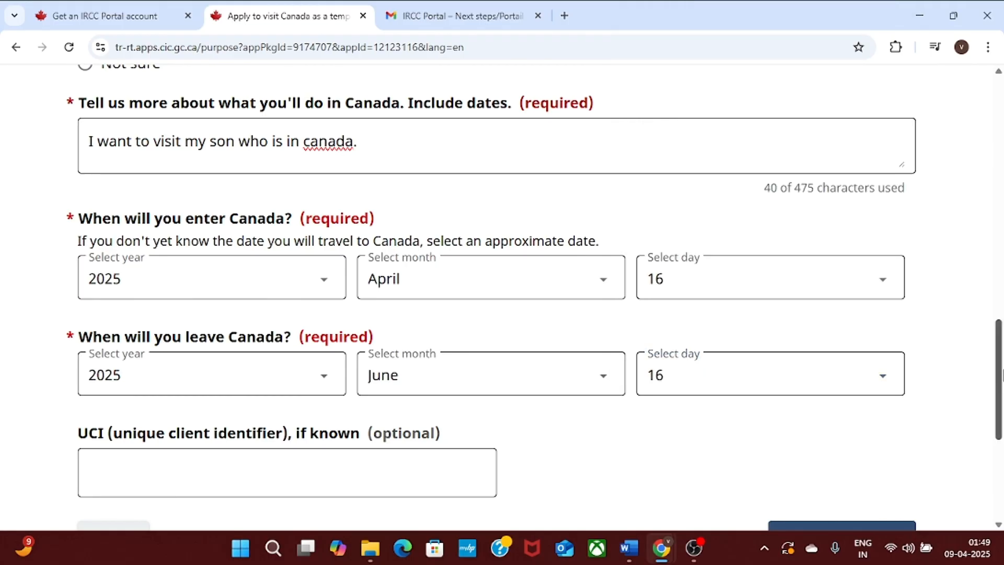
scroll(1001, 374, down, 2)
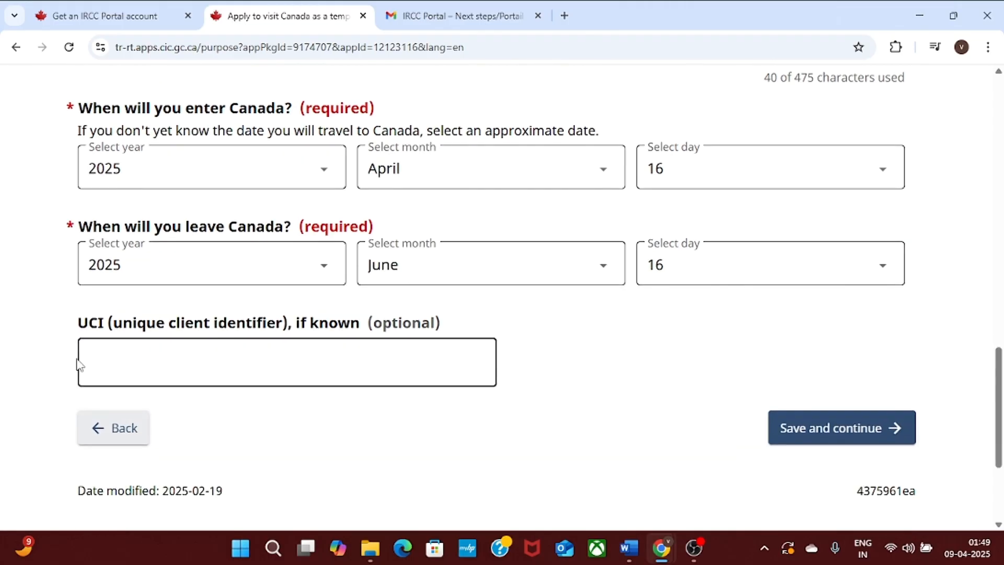
click(822, 434)
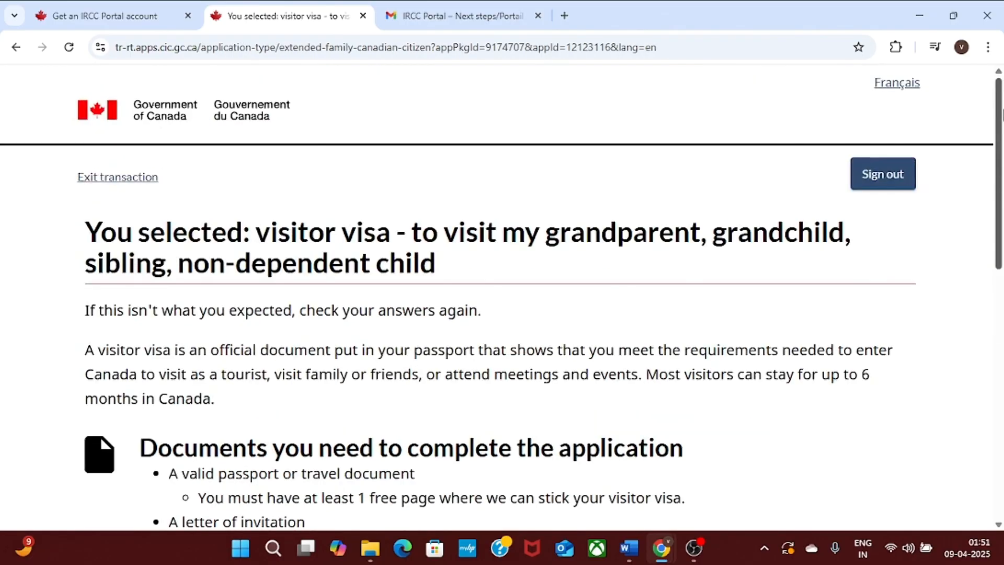
Continue to the application form, answer No to applying on someone else's behalf, and save.
drag(1002, 115, 1001, 316)
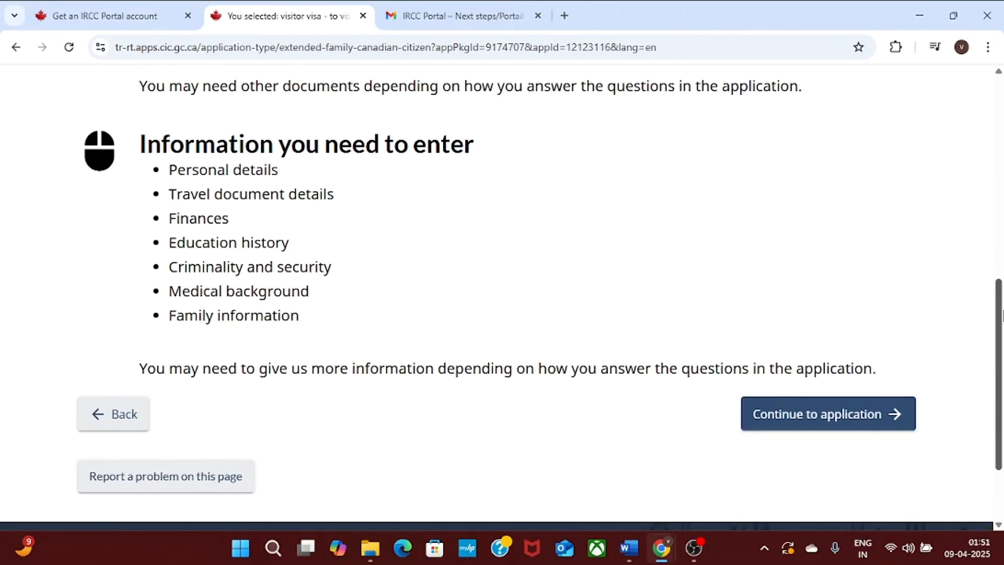
click(829, 425)
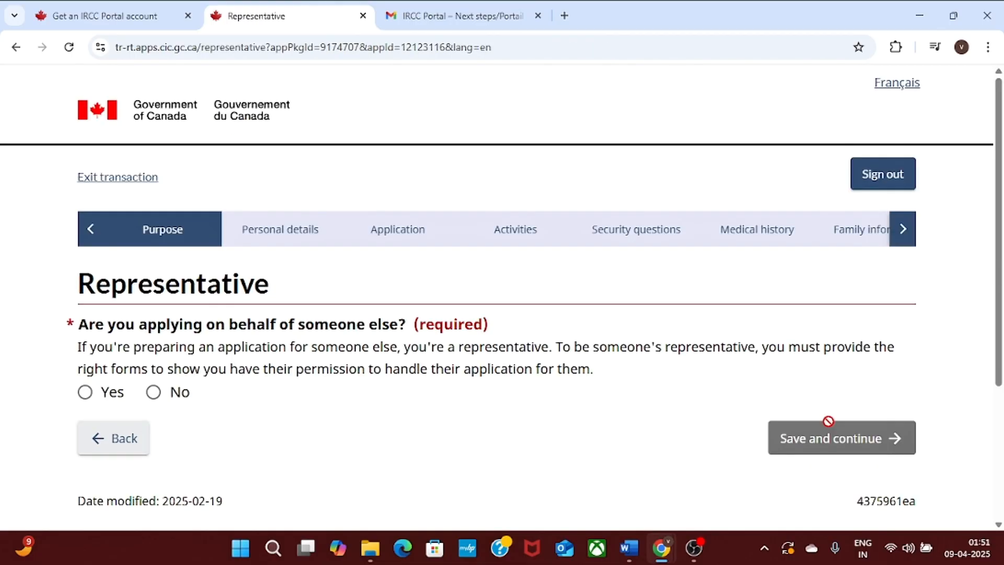
drag(1002, 221, 1002, 267)
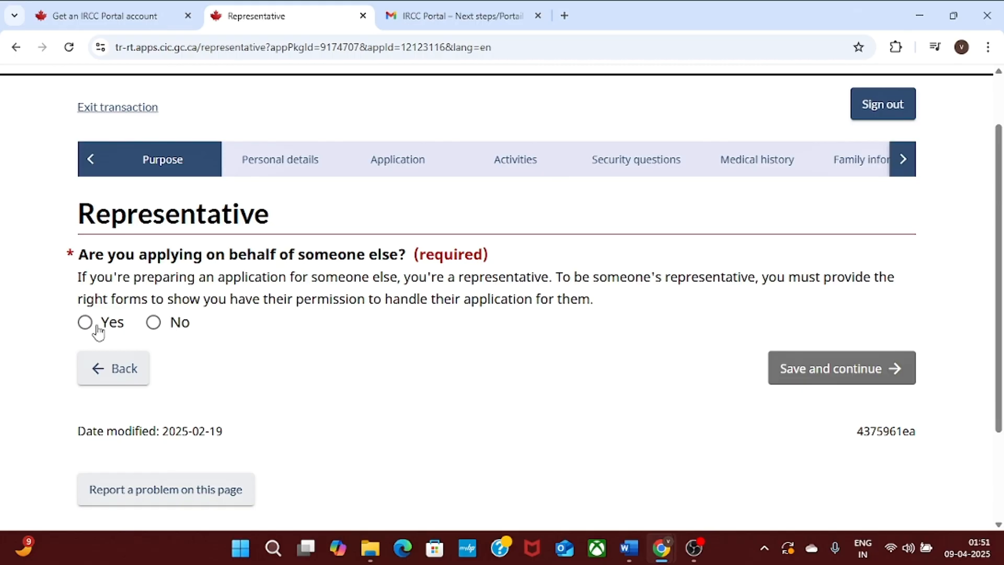
click(157, 323)
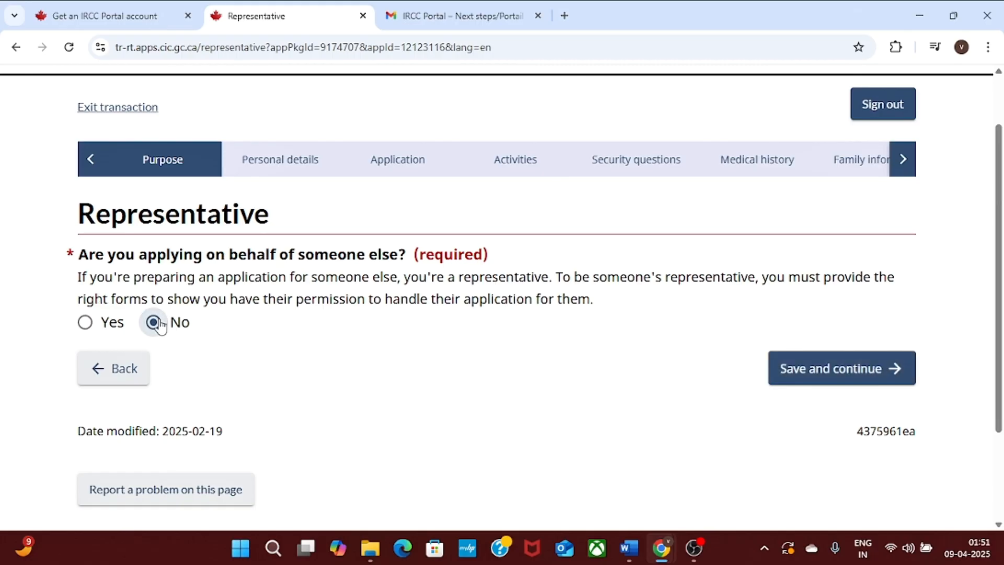
click(838, 370)
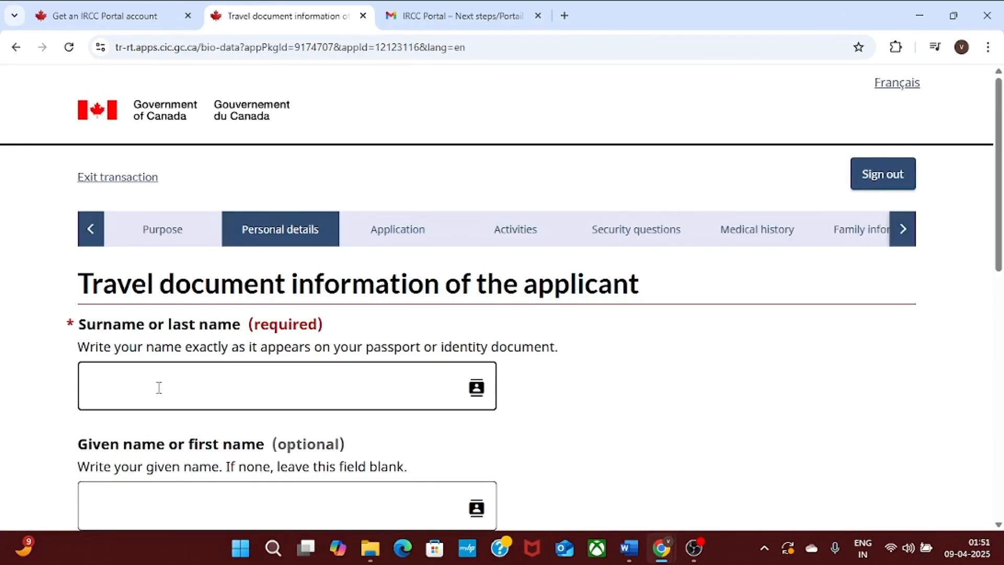
Enter the applicant's surname and given name.
scroll(1001, 188, down, 2)
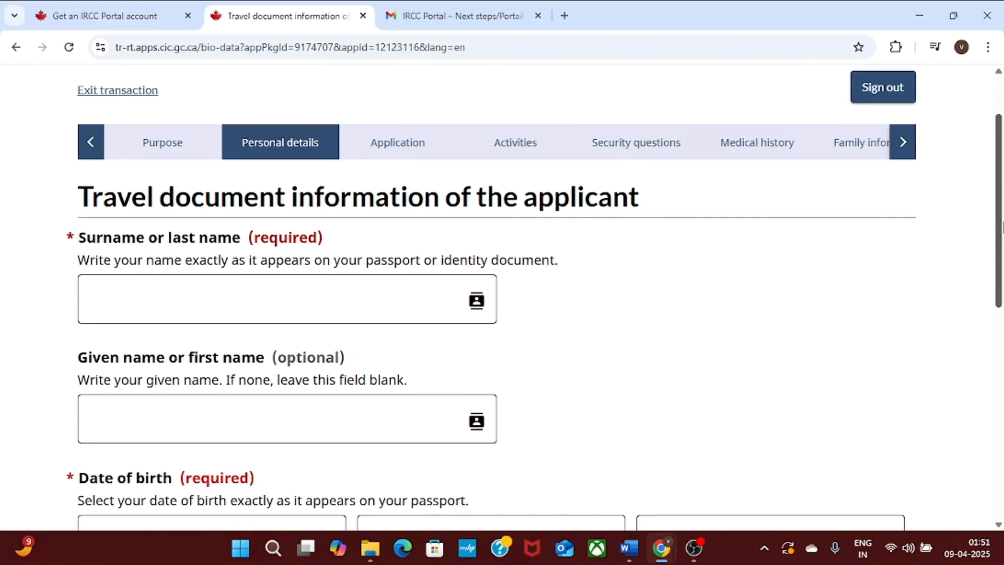
click(177, 290)
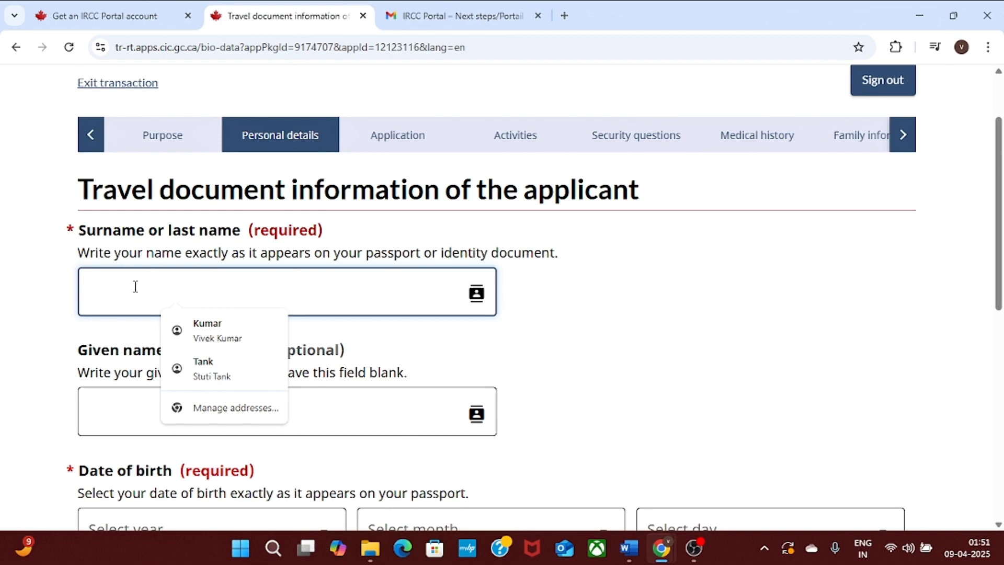
click(2, 328)
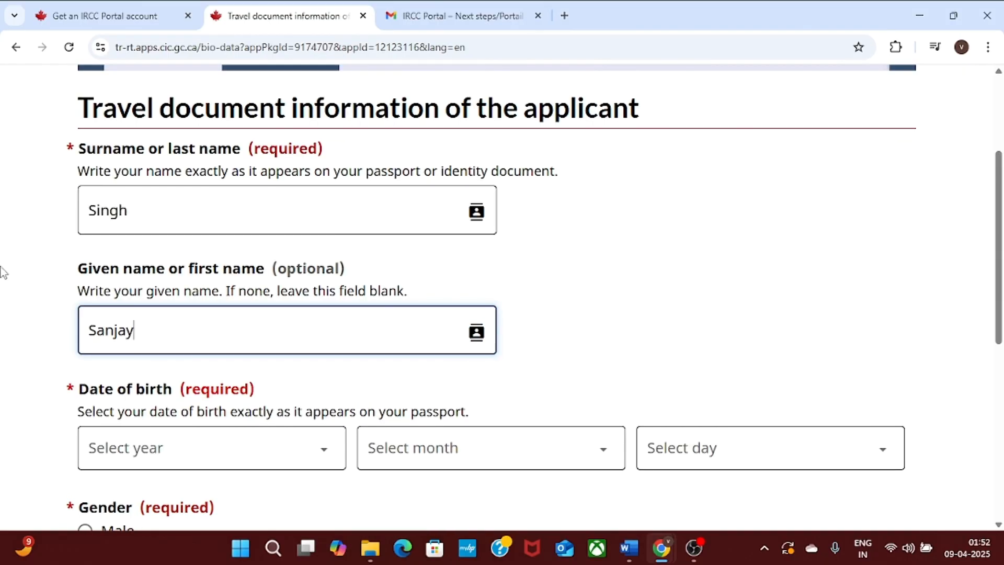
click(5, 273)
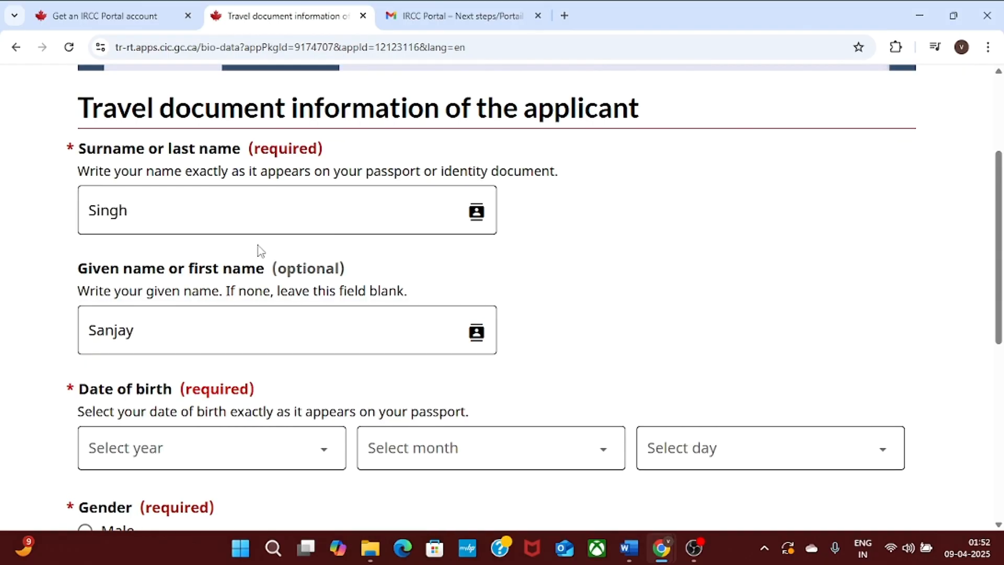
click(234, 217)
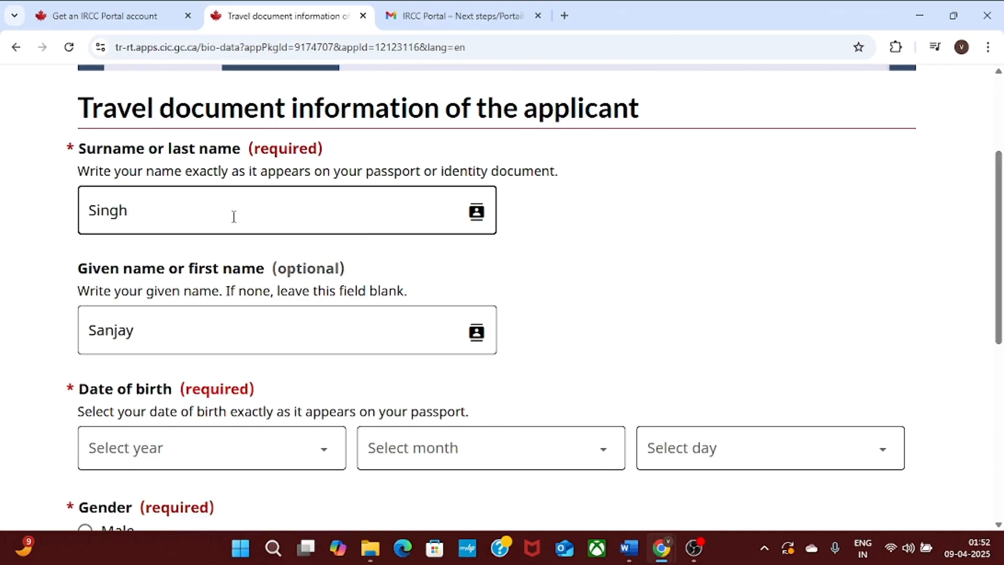
Set date of birth to 1 January 1965 and gender to Male, then save.
scroll(997, 183, down, 2)
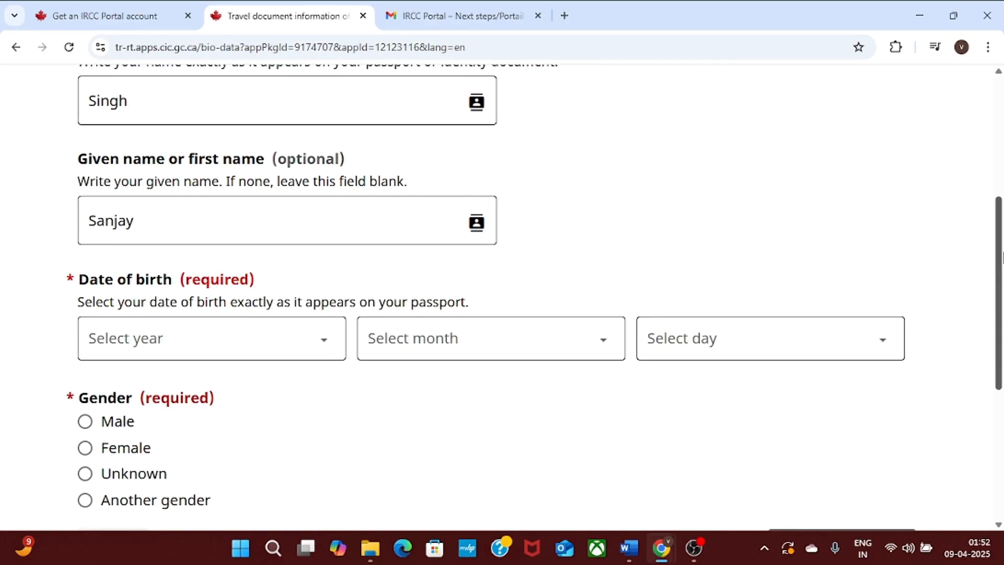
click(322, 349)
scroll(157, 230, down, 15)
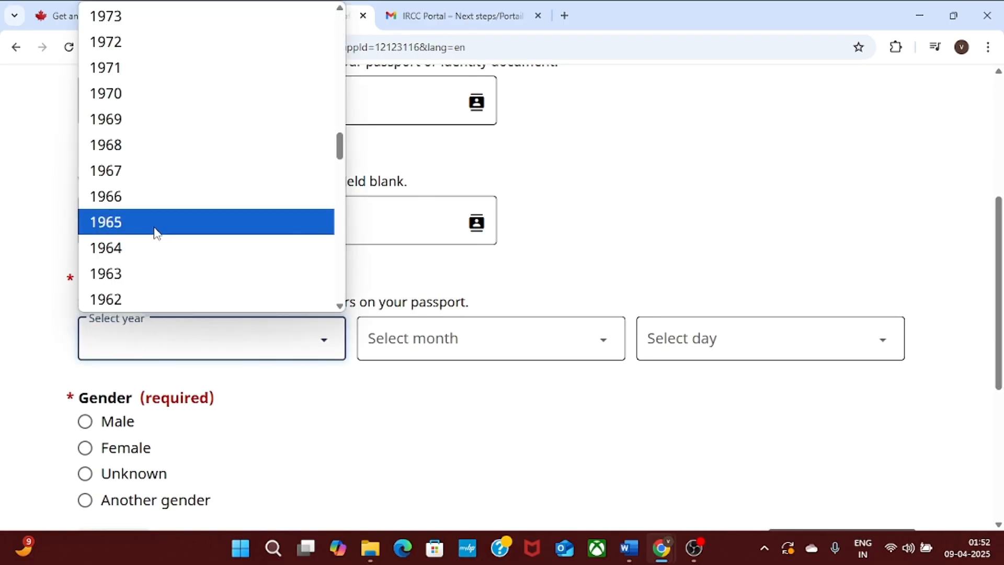
click(156, 230)
click(578, 352)
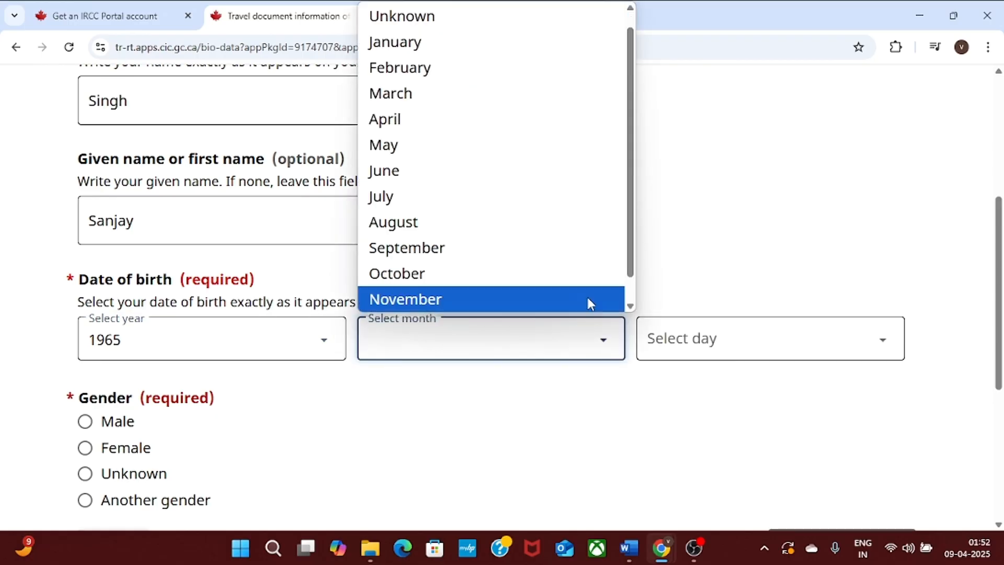
click(540, 45)
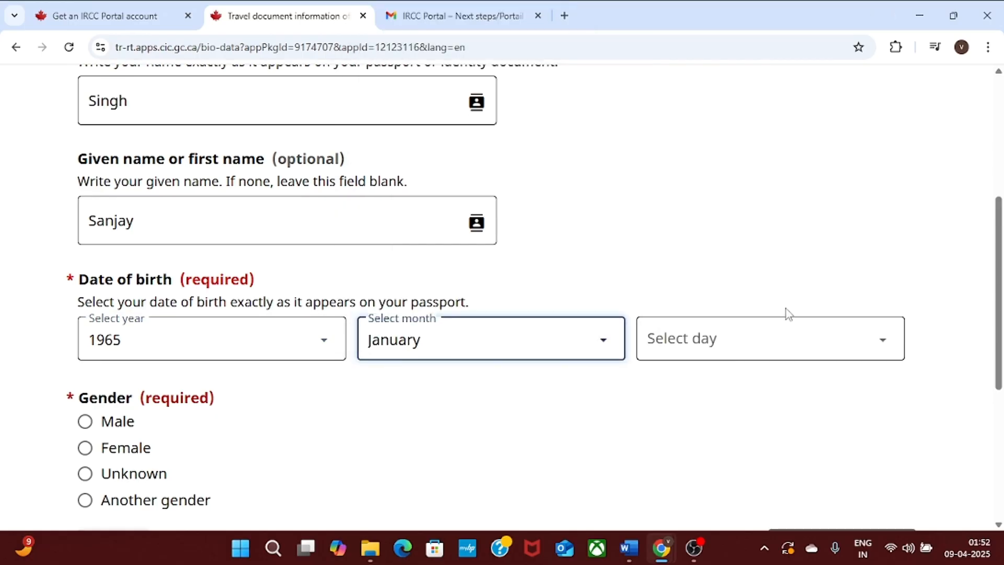
click(800, 352)
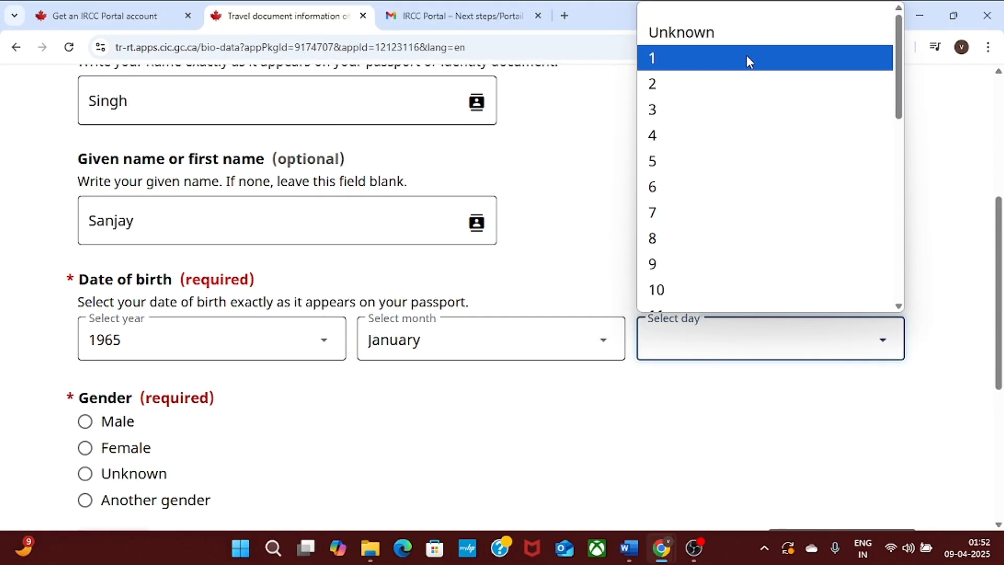
click(746, 57)
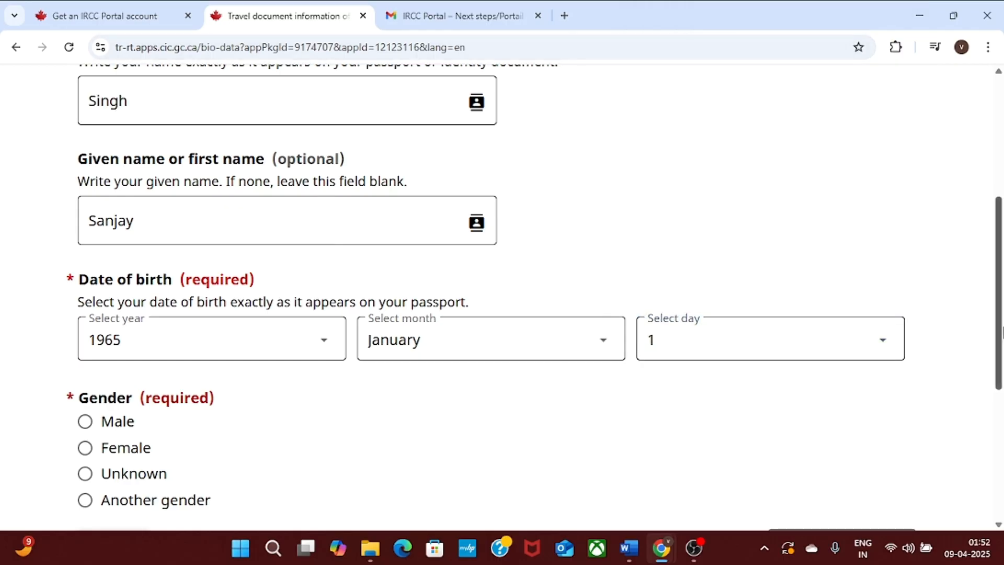
scroll(1002, 333, down, 2)
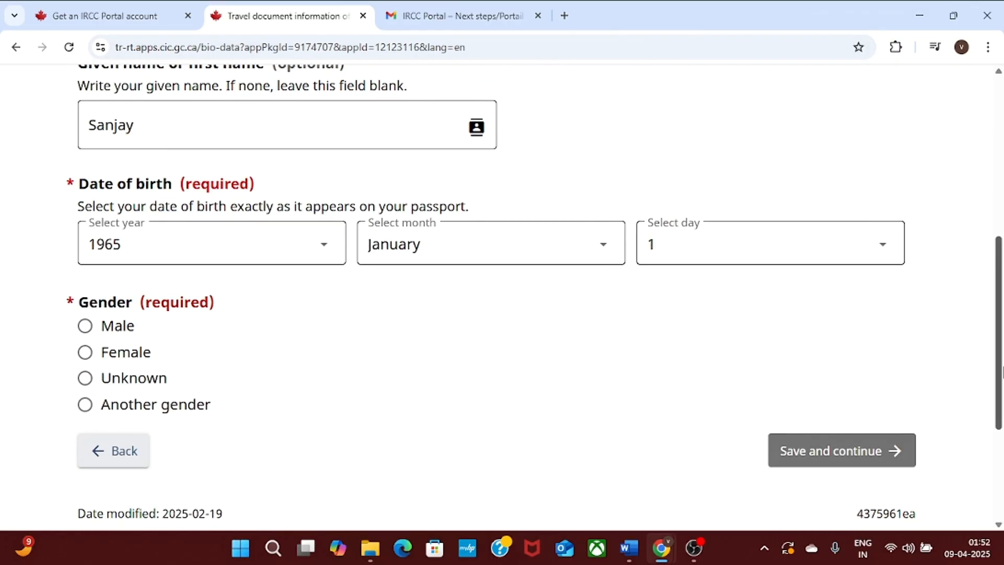
click(85, 326)
click(869, 453)
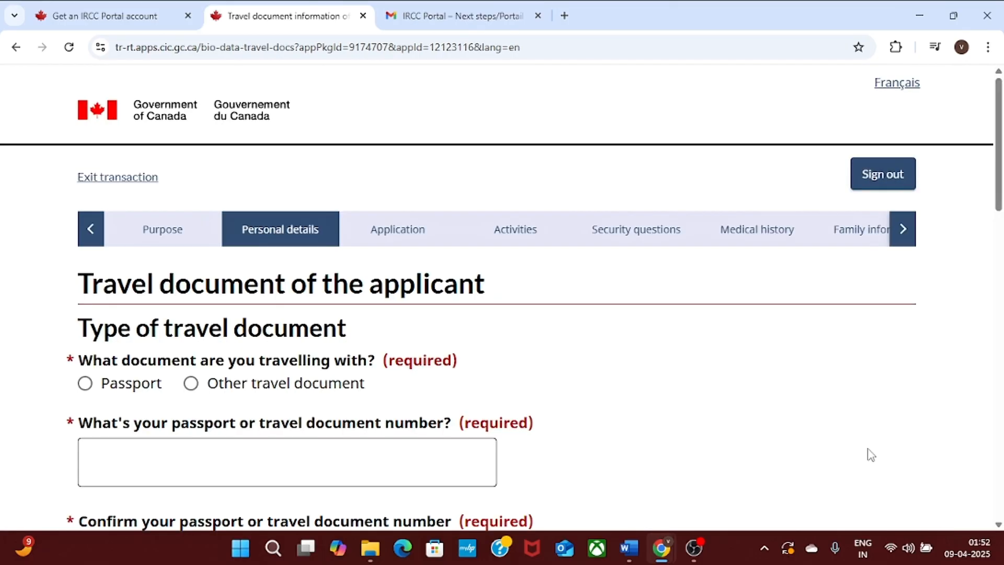
Choose Passport as the travel document and set the passport kind to Regular.
scroll(879, 421, down, 1)
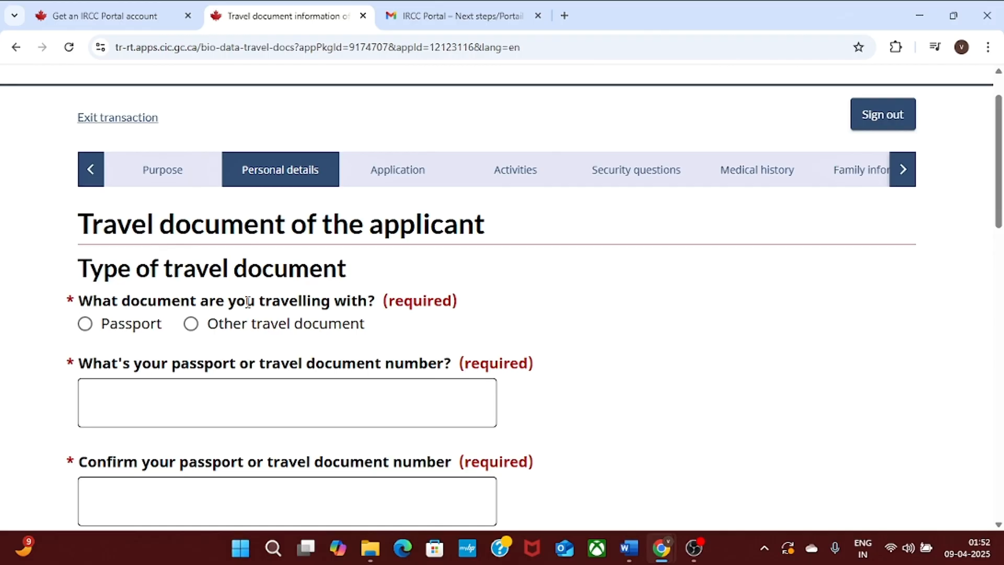
click(82, 325)
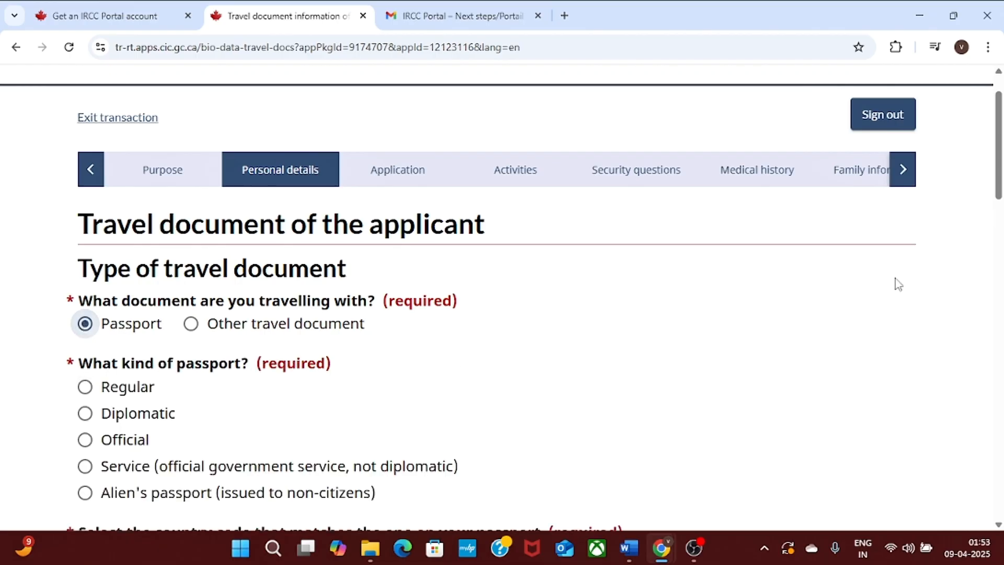
scroll(1001, 131, down, 2)
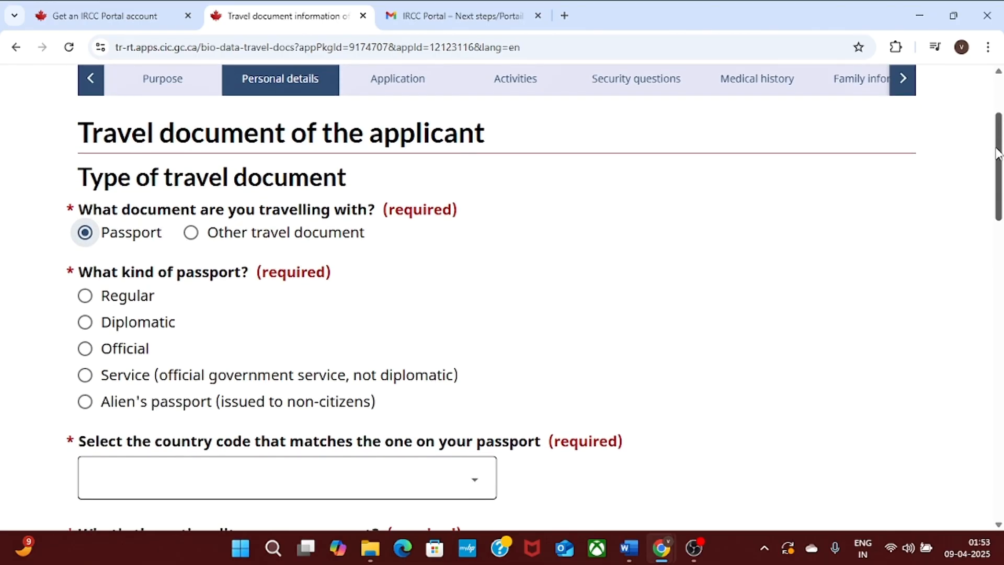
click(85, 295)
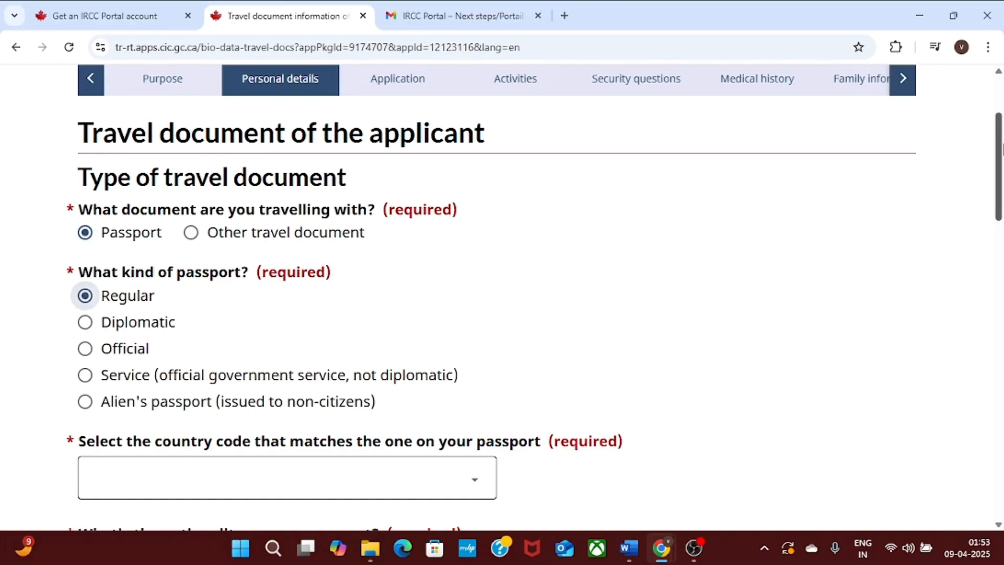
drag(1001, 148, 999, 188)
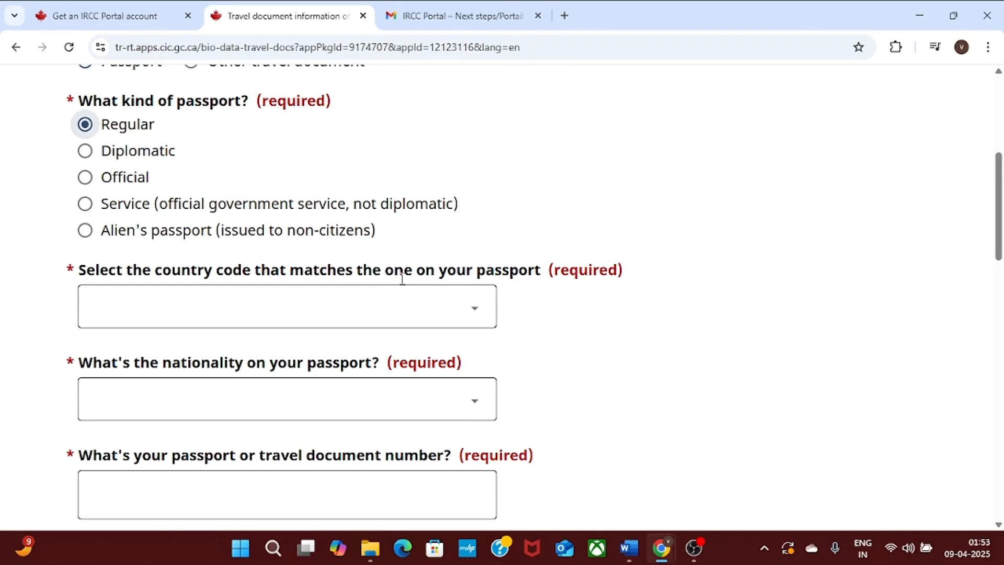
Set the passport country code to IND (India) and the nationality to India.
click(457, 310)
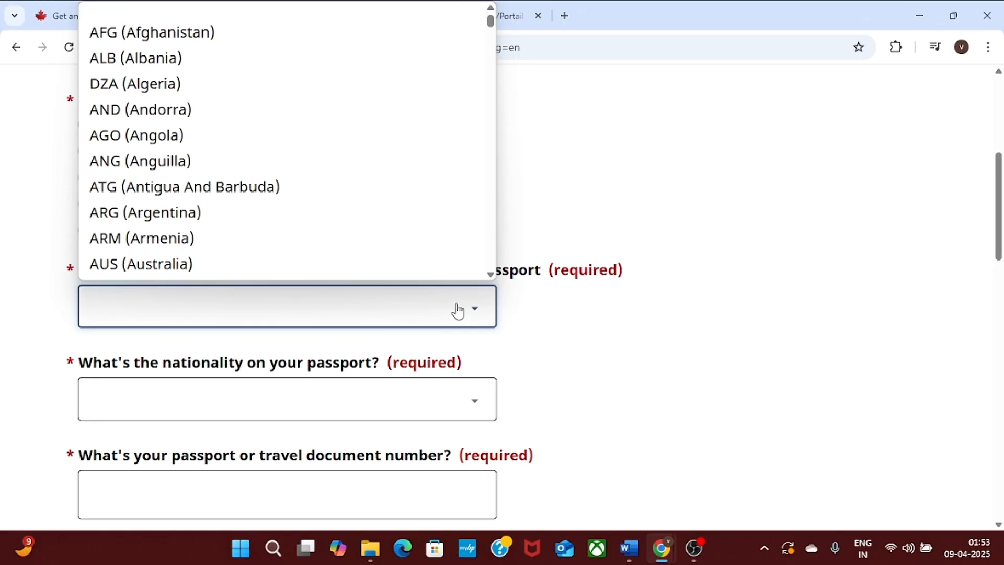
text(ind)
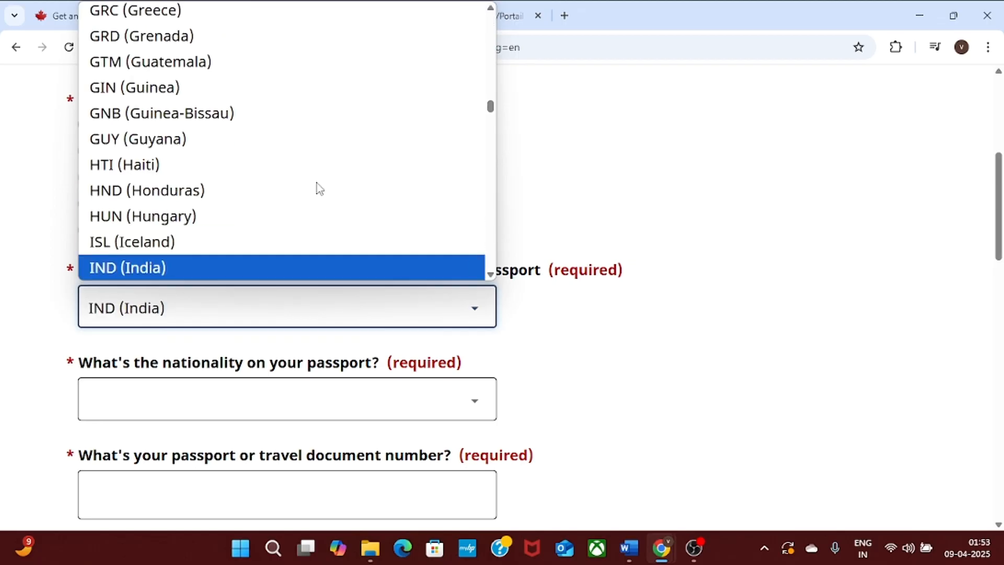
click(206, 261)
click(327, 323)
click(329, 274)
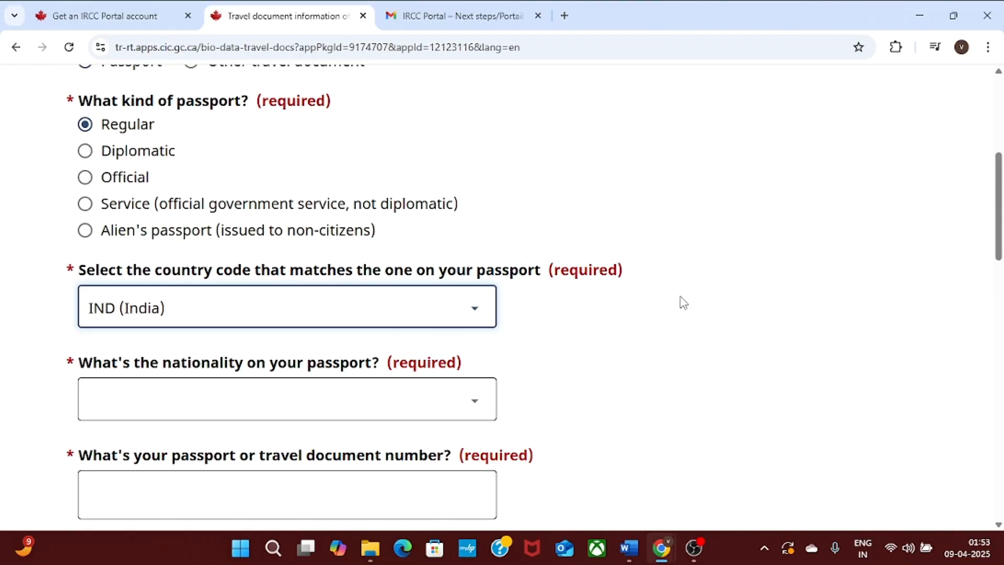
scroll(722, 293, down, 2)
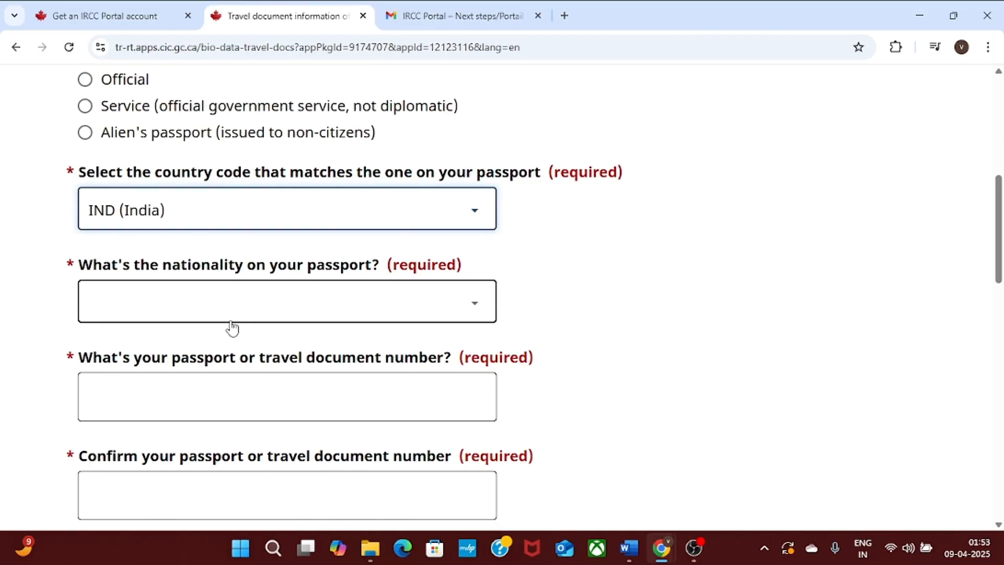
click(186, 294)
click(692, 271)
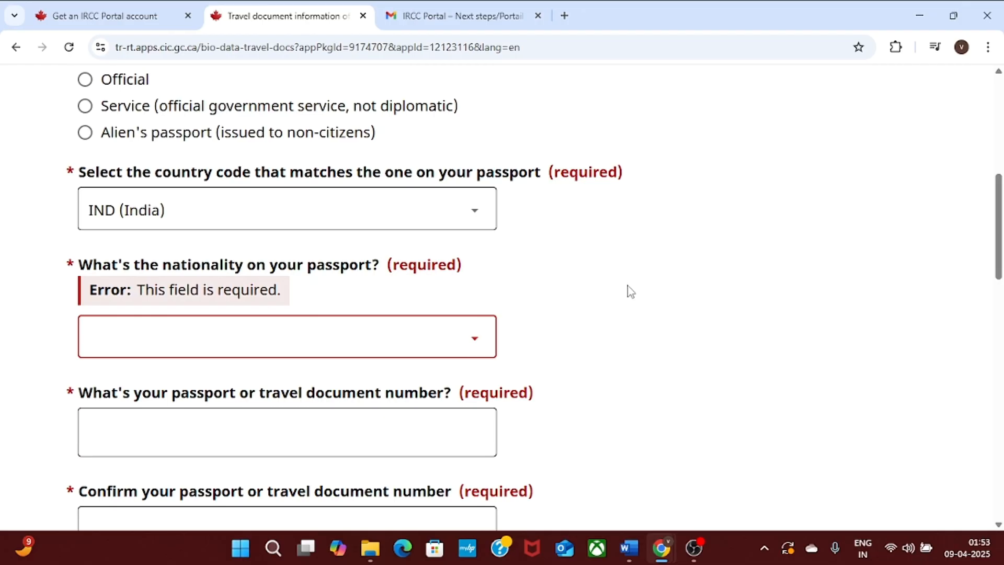
click(249, 334)
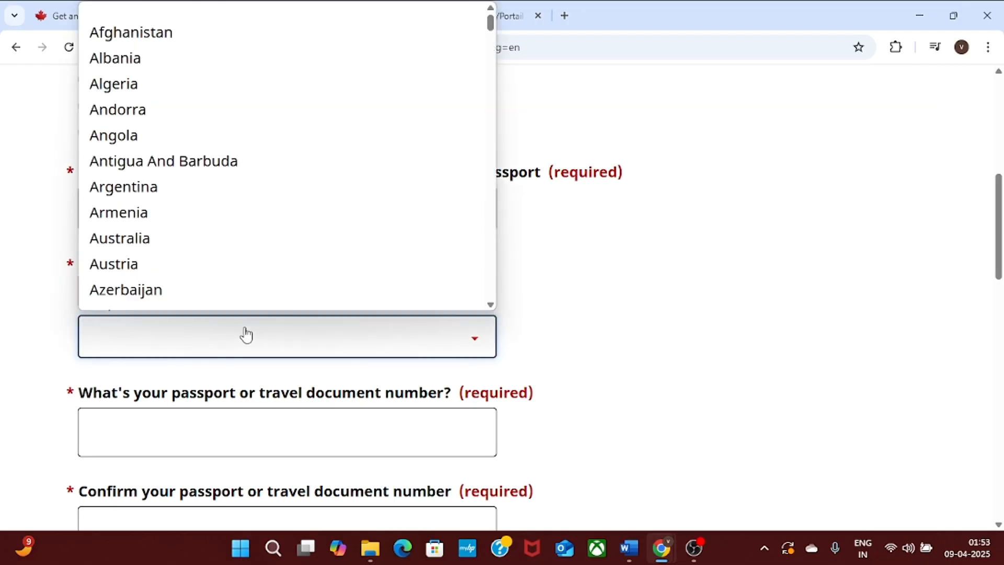
text(in)
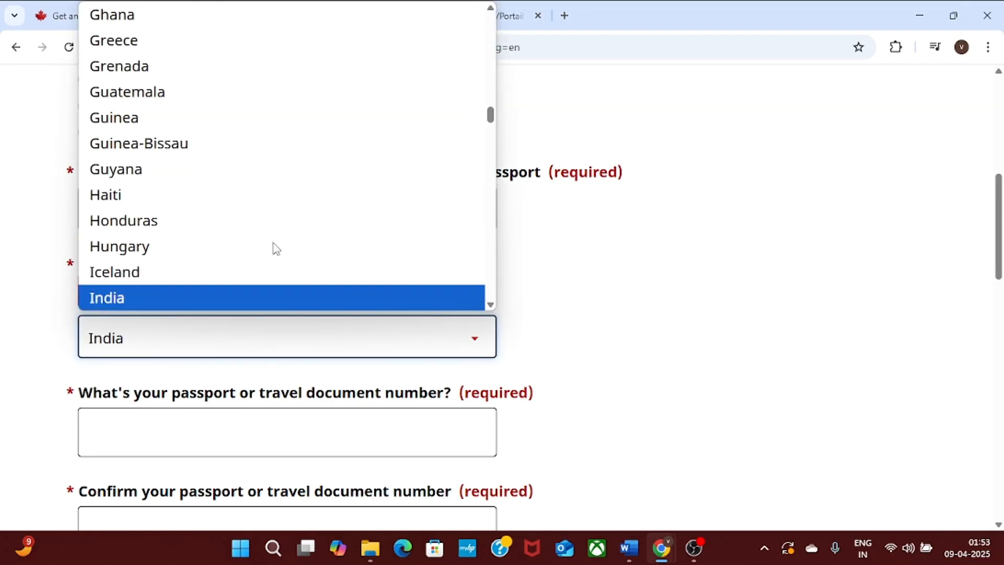
click(273, 297)
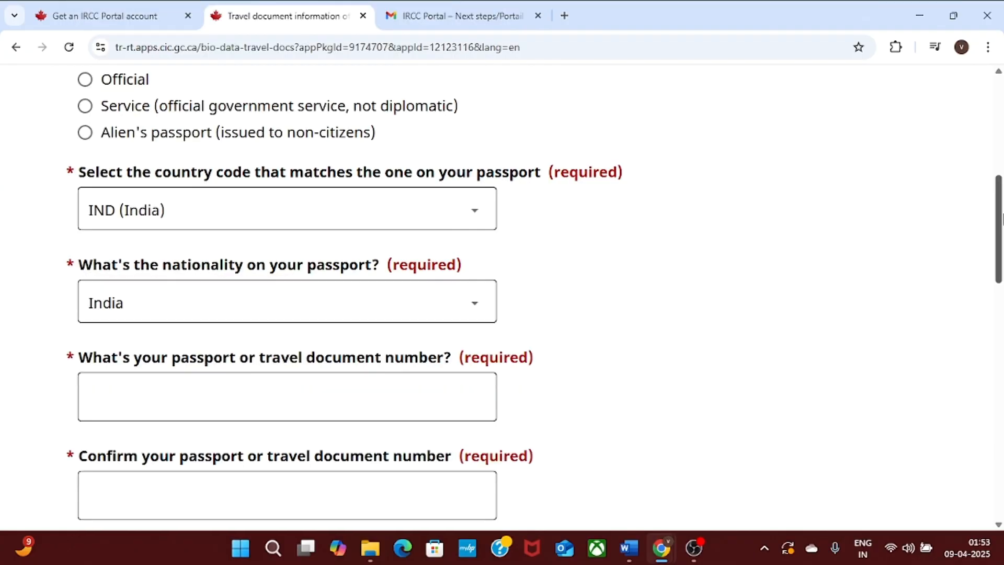
Enter the passport number and repeat the same number in the confirmation field.
scroll(1001, 215, down, 2)
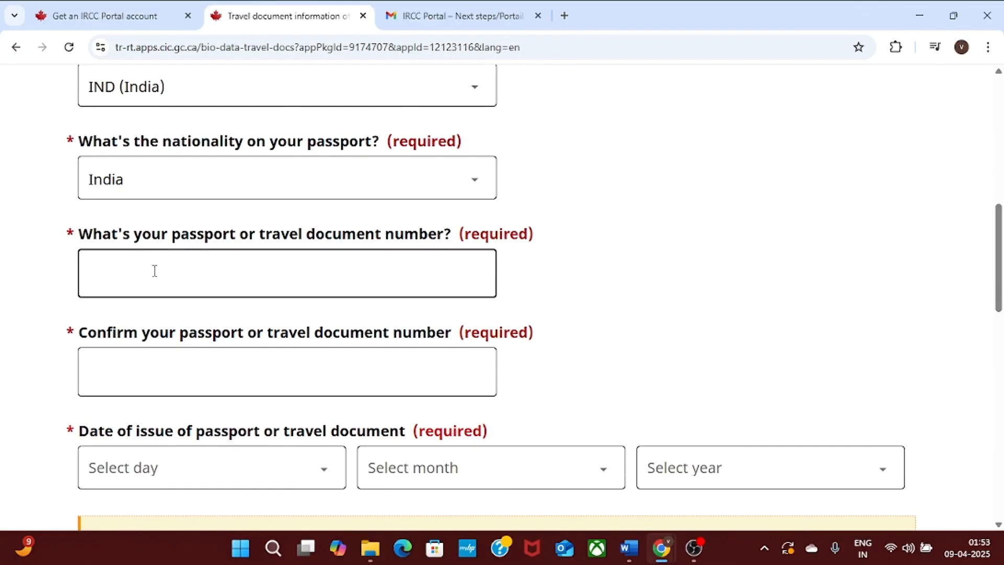
click(101, 266)
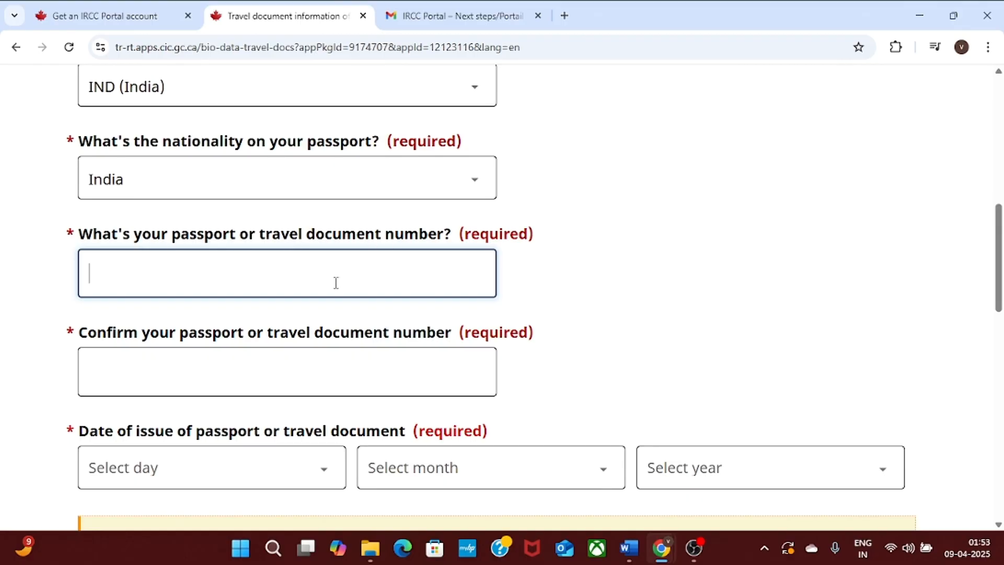
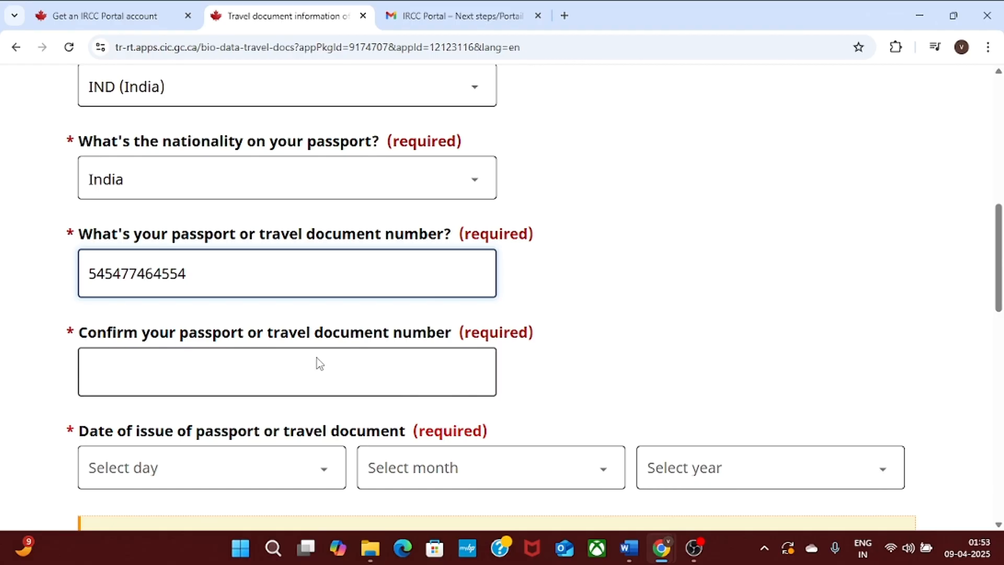
click(176, 381)
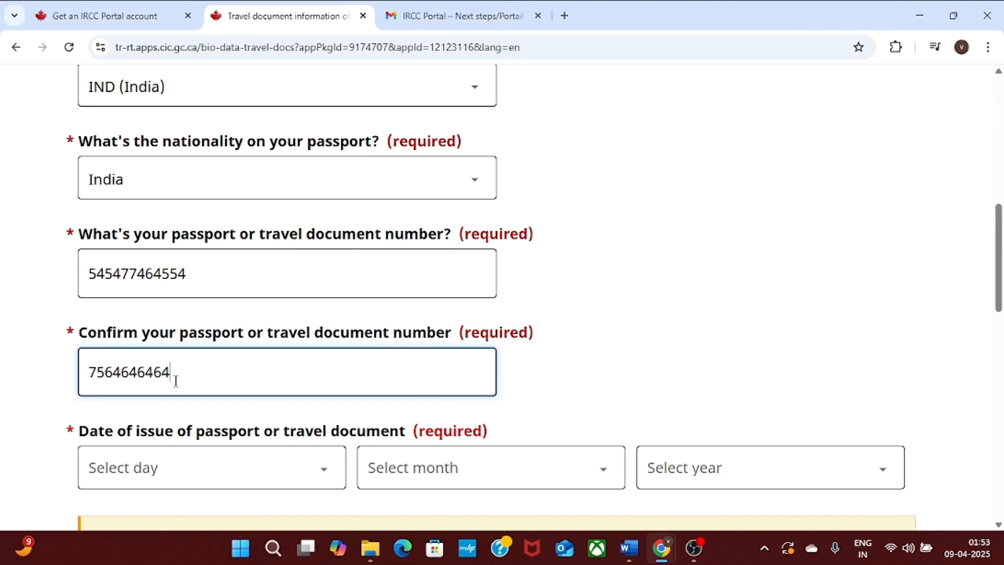
key(BackSpace)
key(BackSpace)
key(BackSpace)
key(BackSpace)
key(BackSpace)
key(BackSpace)
key(BackSpace)
key(BackSpace)
key(BackSpace)
key(BackSpace)
key(ctrl+v)
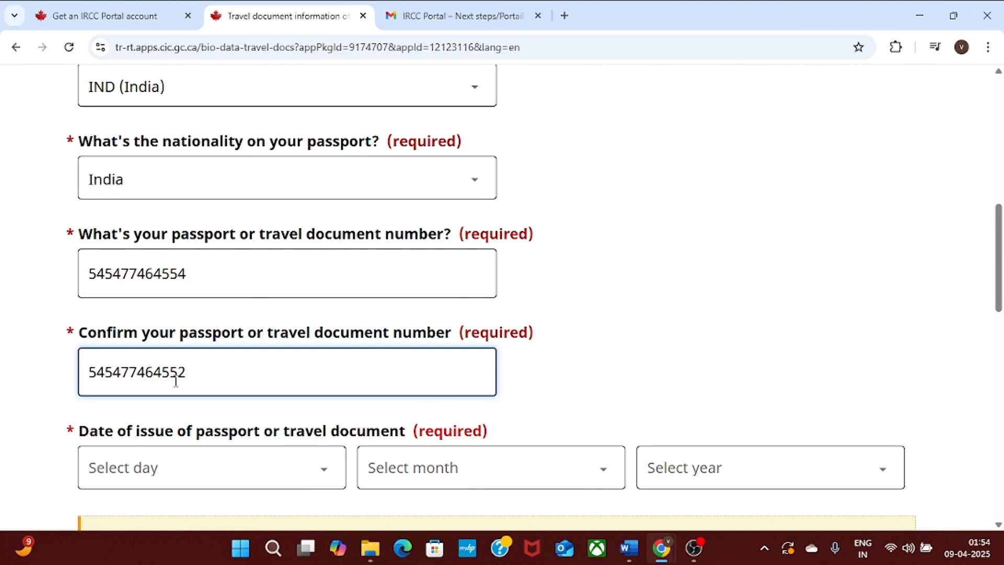
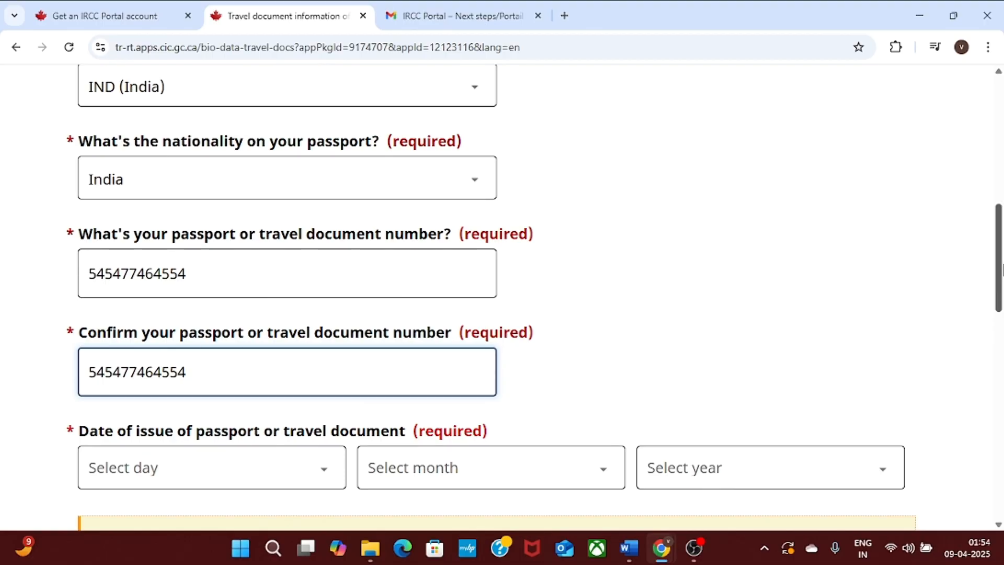
scroll(1001, 270, down, 2)
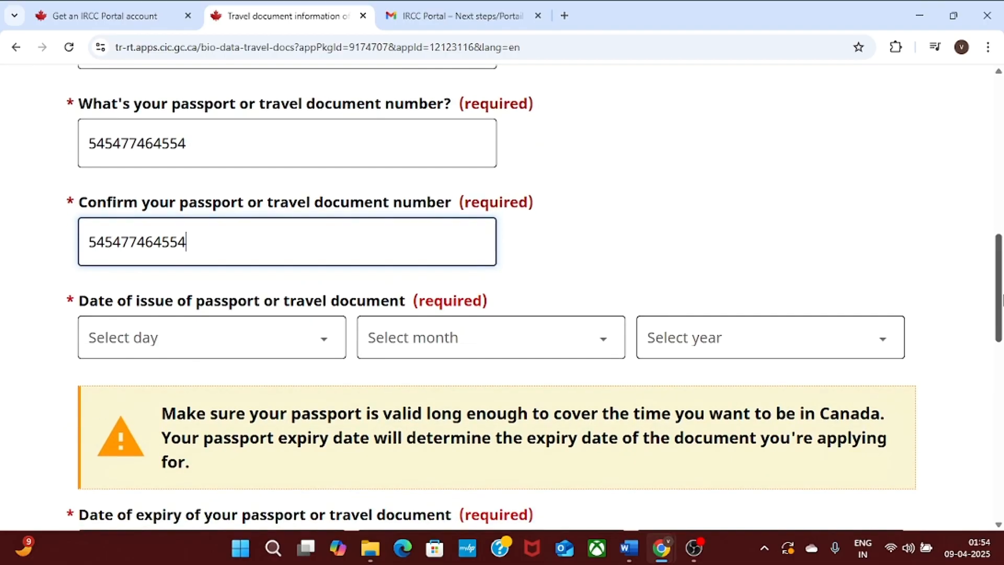
Set the passport issue date to 17 April 2015.
click(269, 352)
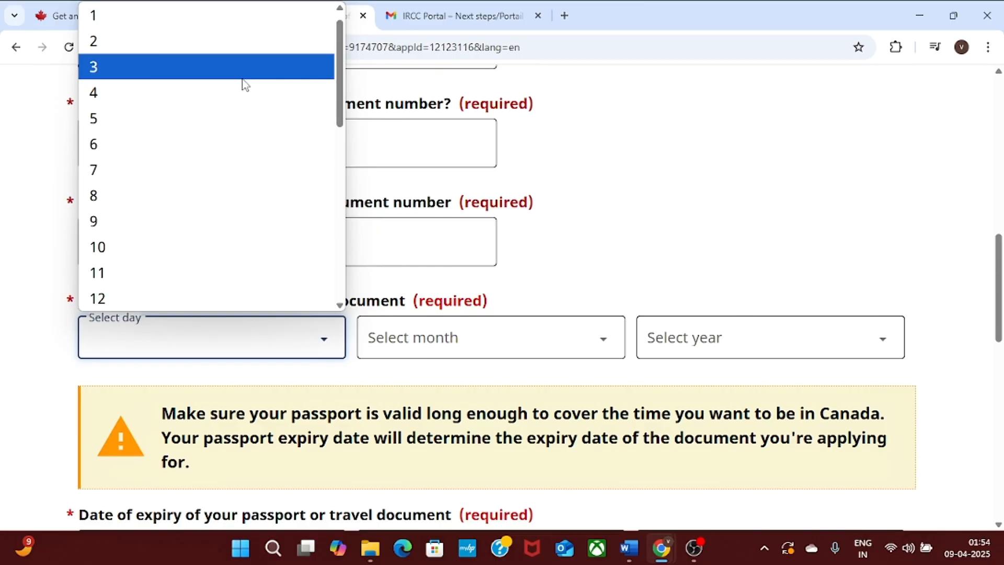
click(243, 79)
click(477, 353)
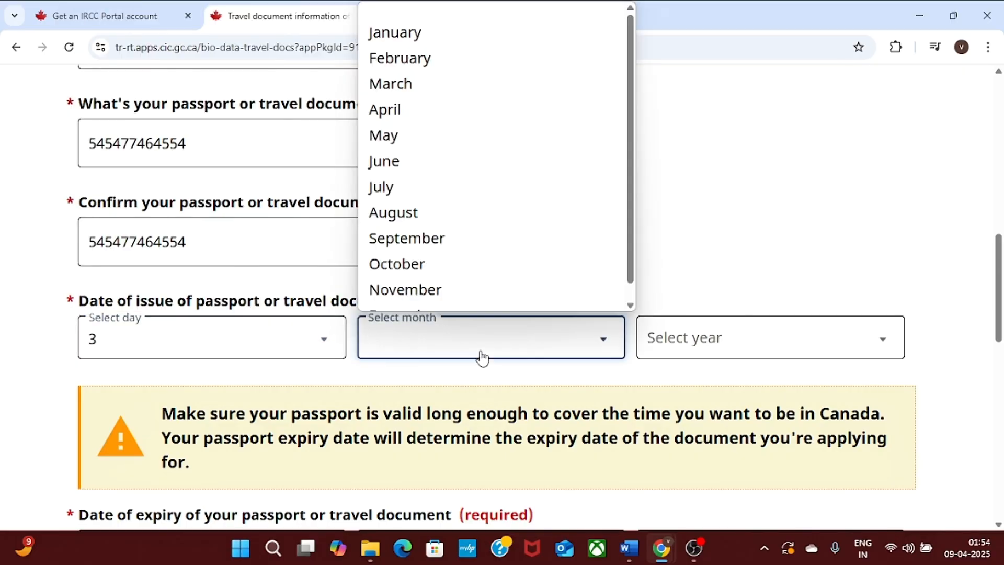
click(470, 119)
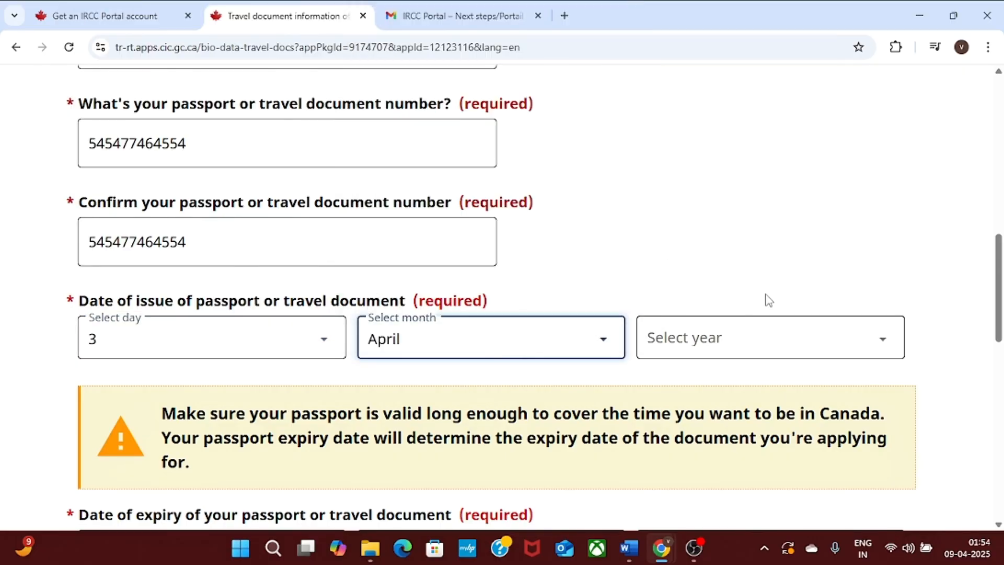
click(780, 345)
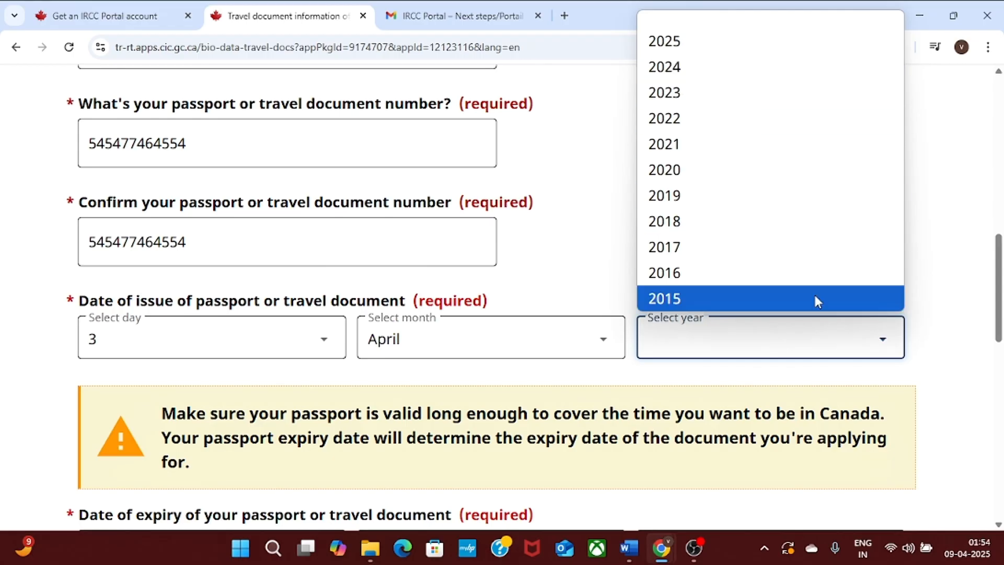
click(884, 295)
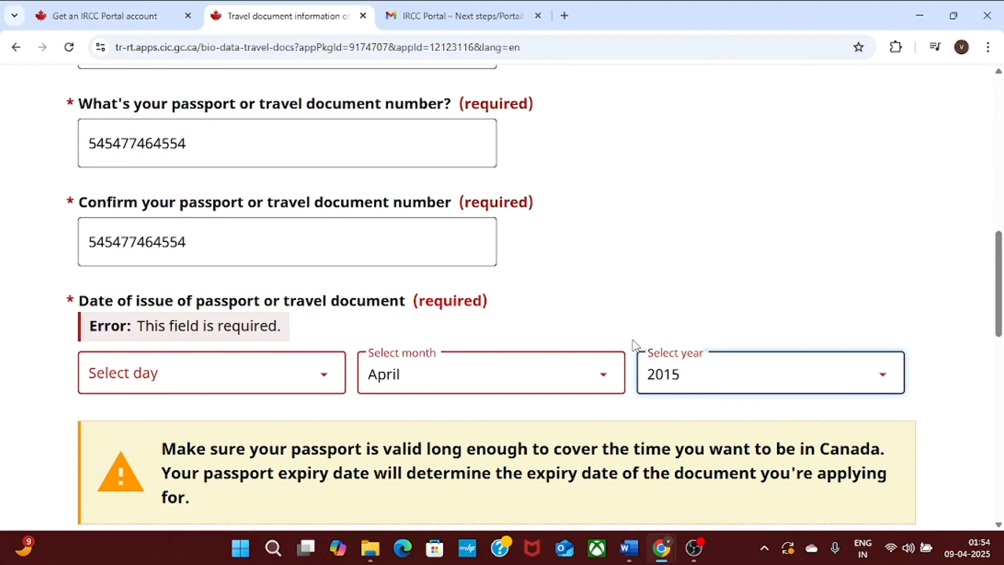
click(226, 388)
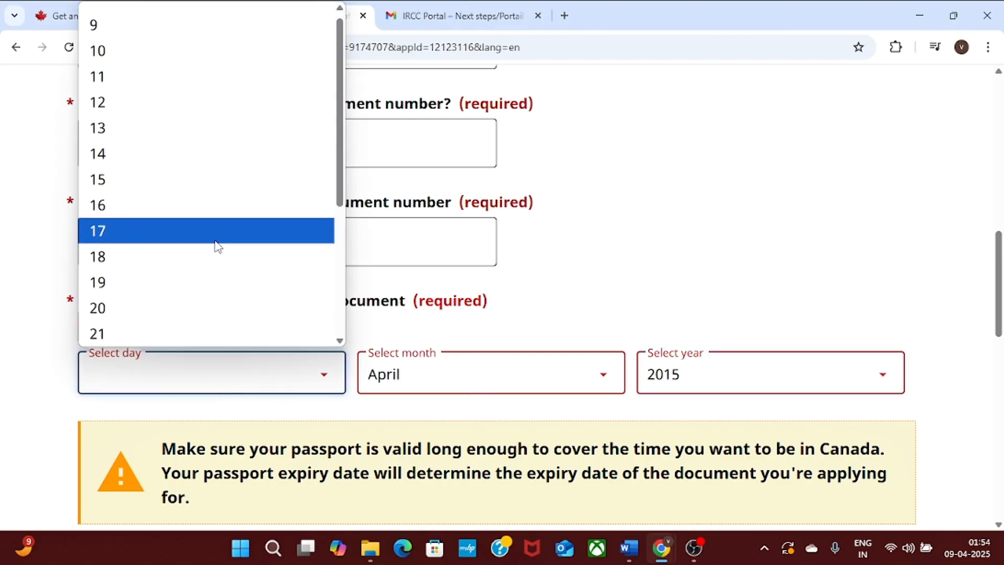
click(223, 231)
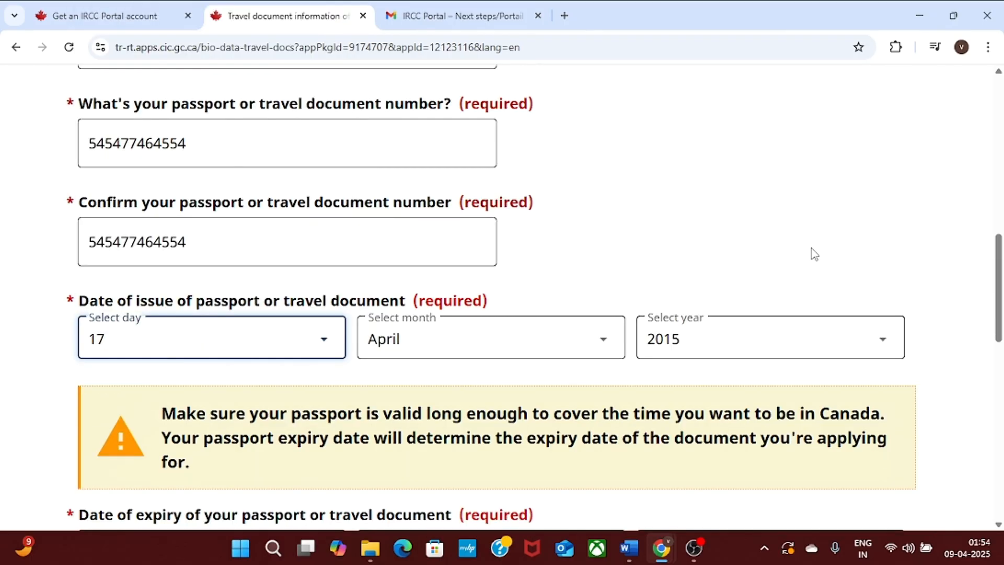
drag(998, 289, 1001, 348)
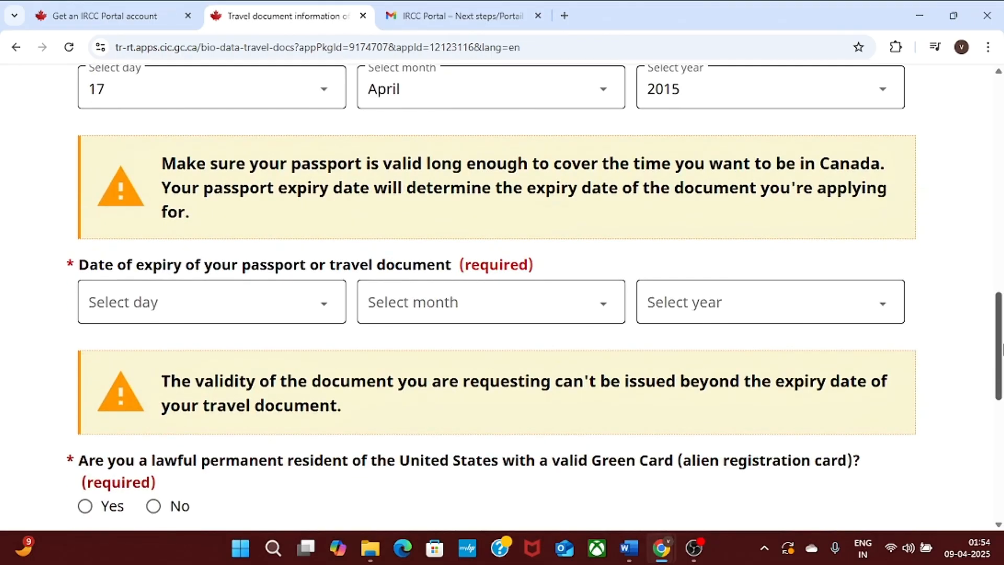
Set the passport expiry date to 15 April 2027.
click(315, 309)
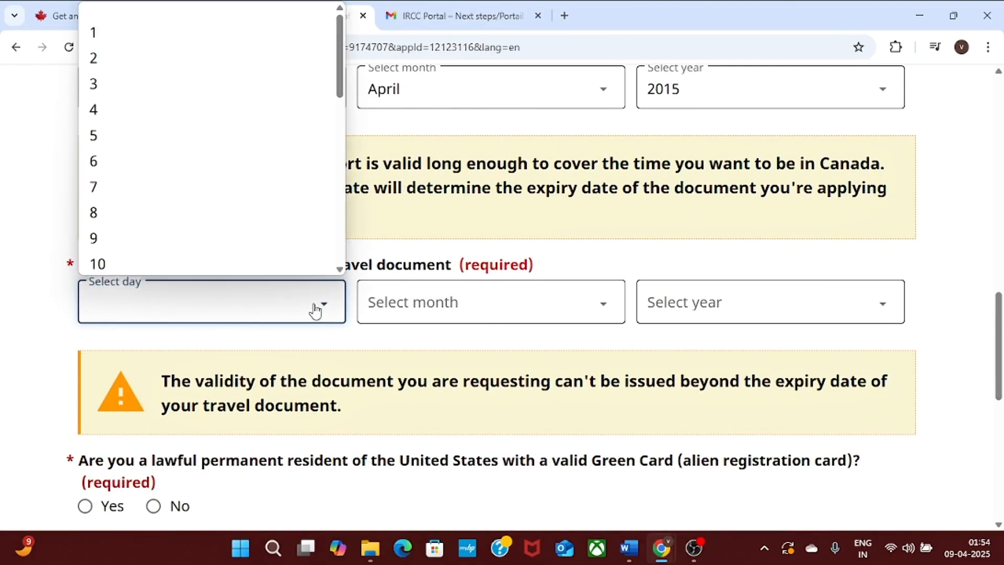
click(1, 234)
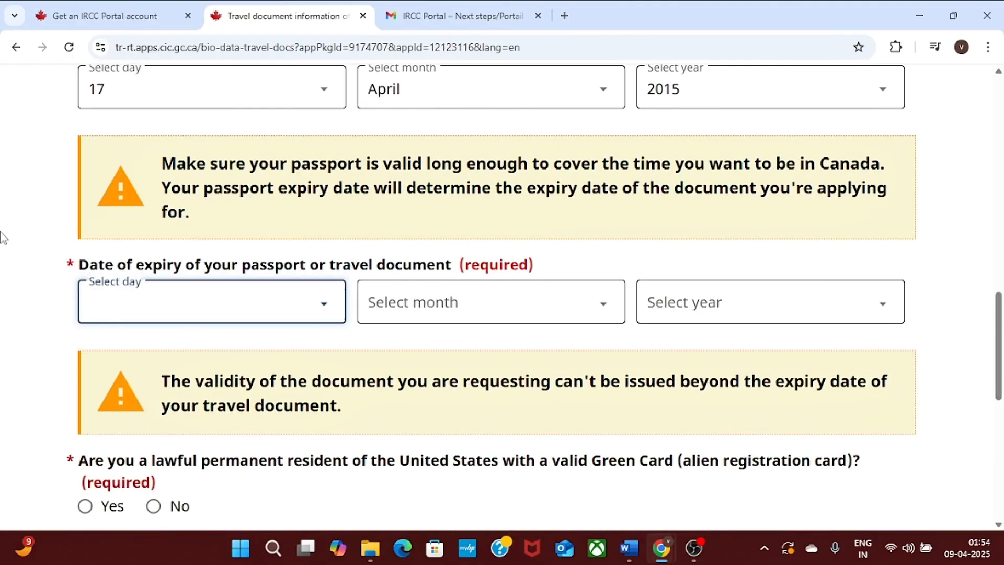
click(336, 320)
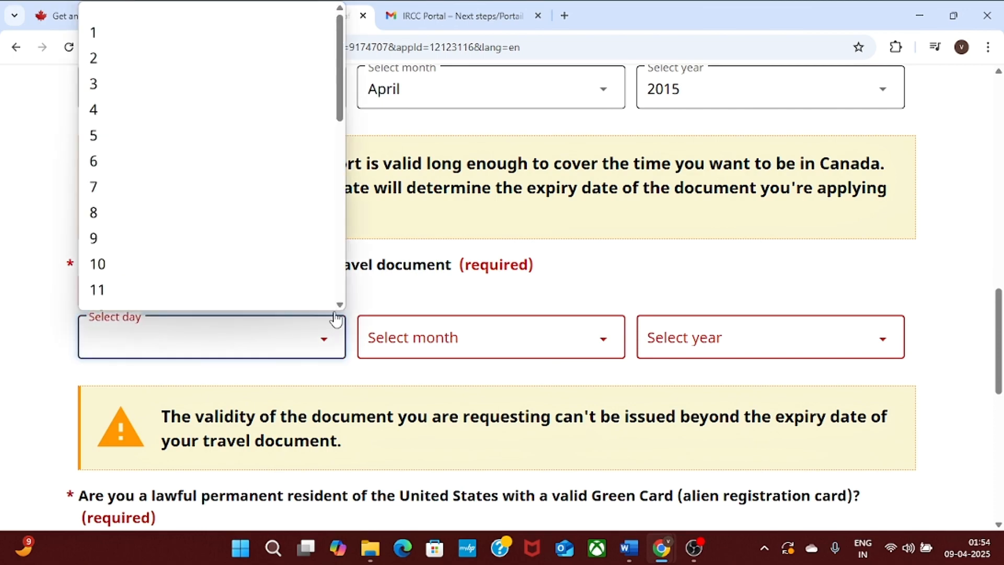
scroll(343, 229, down, 8)
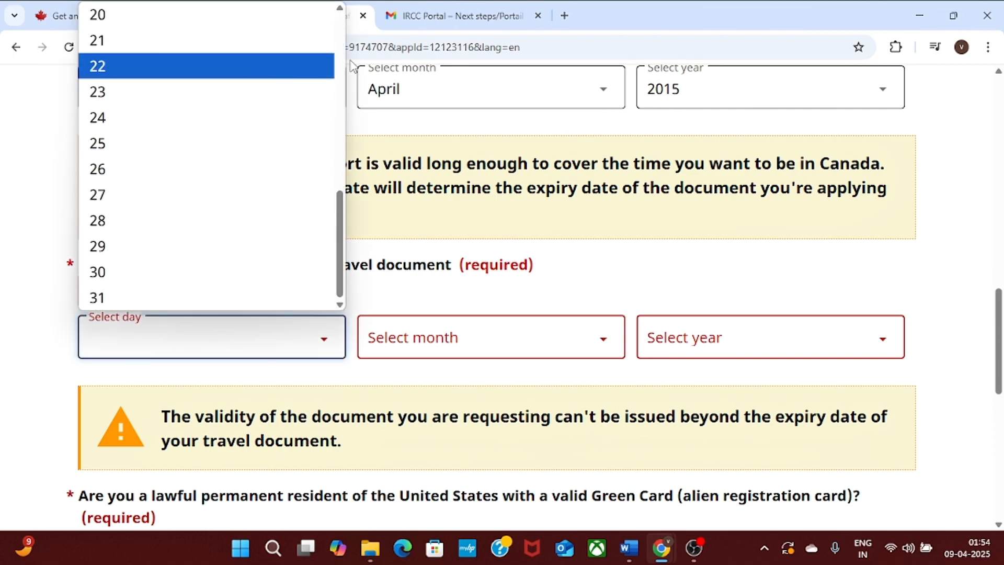
scroll(261, 131, up, 4)
click(195, 152)
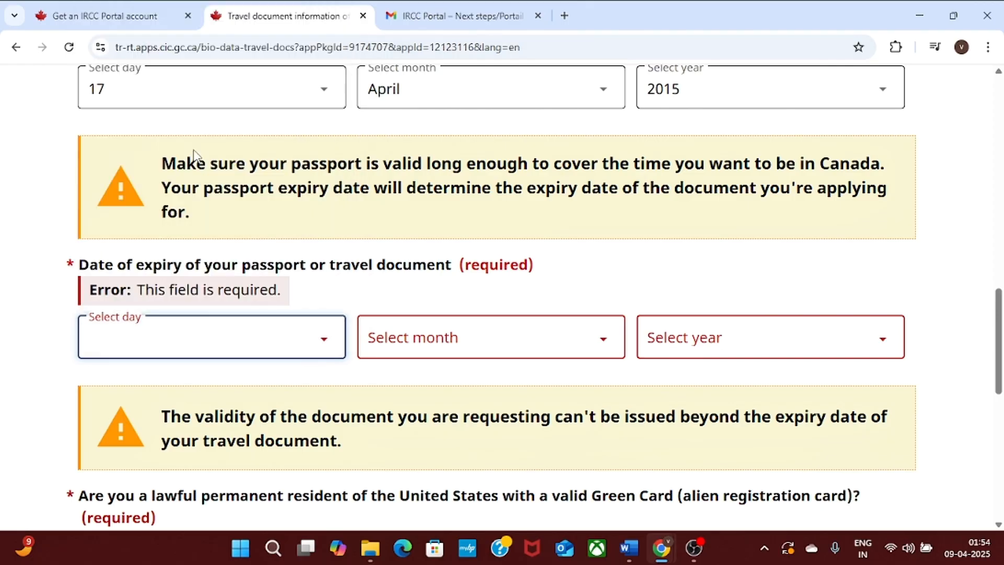
click(512, 316)
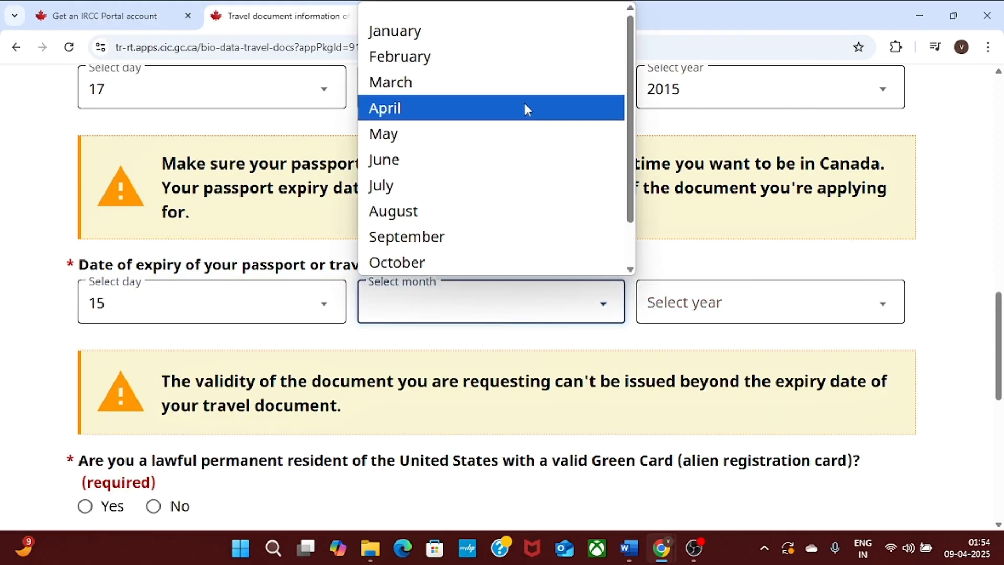
click(528, 112)
click(789, 308)
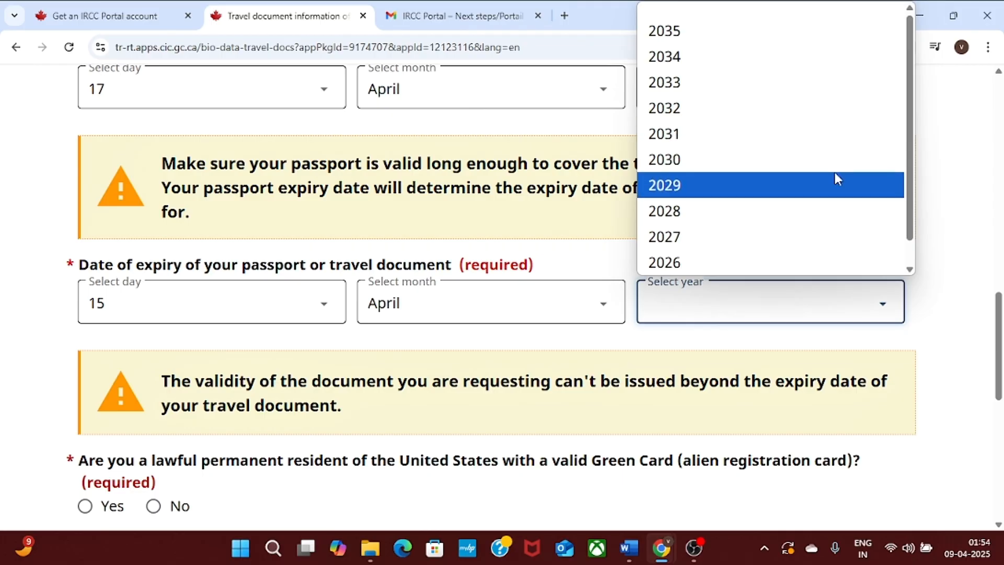
click(852, 237)
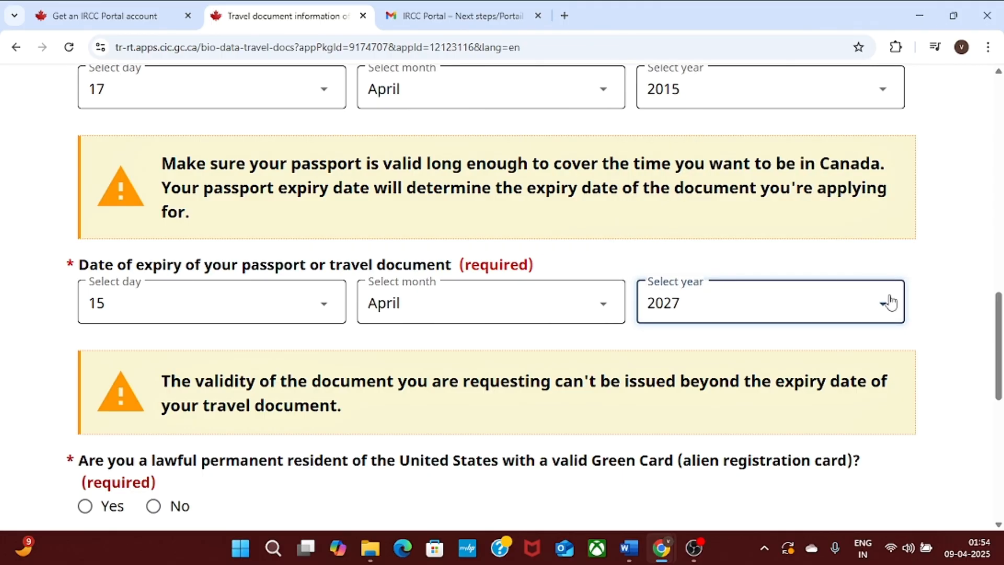
click(951, 321)
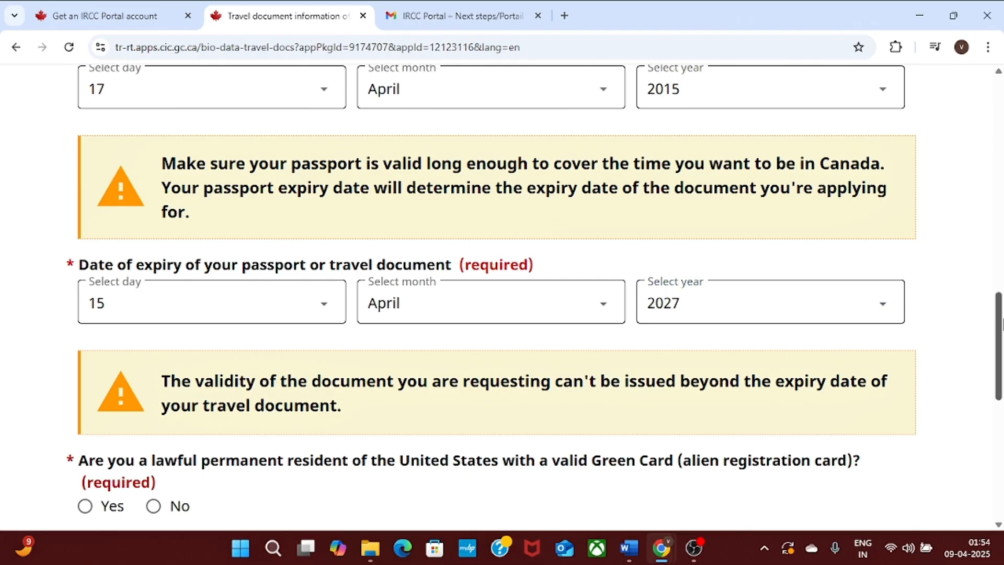
Answer No to Green Card, past Canadian visa and U.S. visa, Yes to air travel, and save.
drag(1001, 322, 1001, 372)
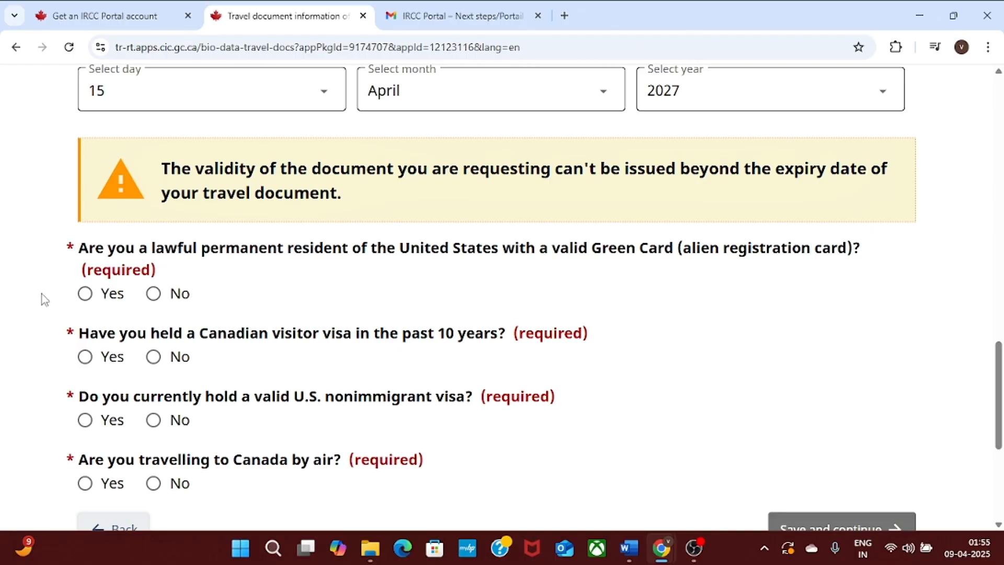
click(157, 295)
click(153, 358)
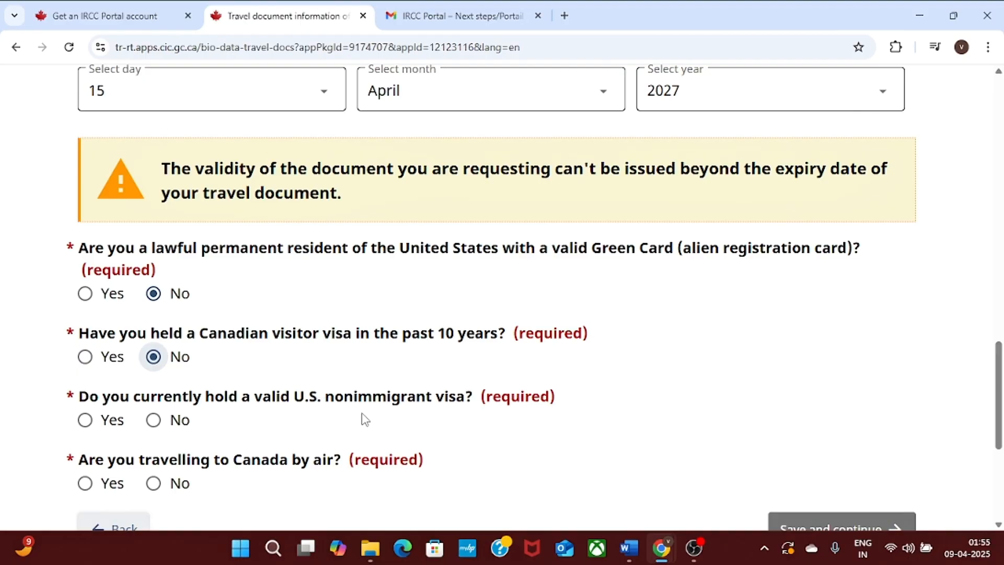
click(154, 422)
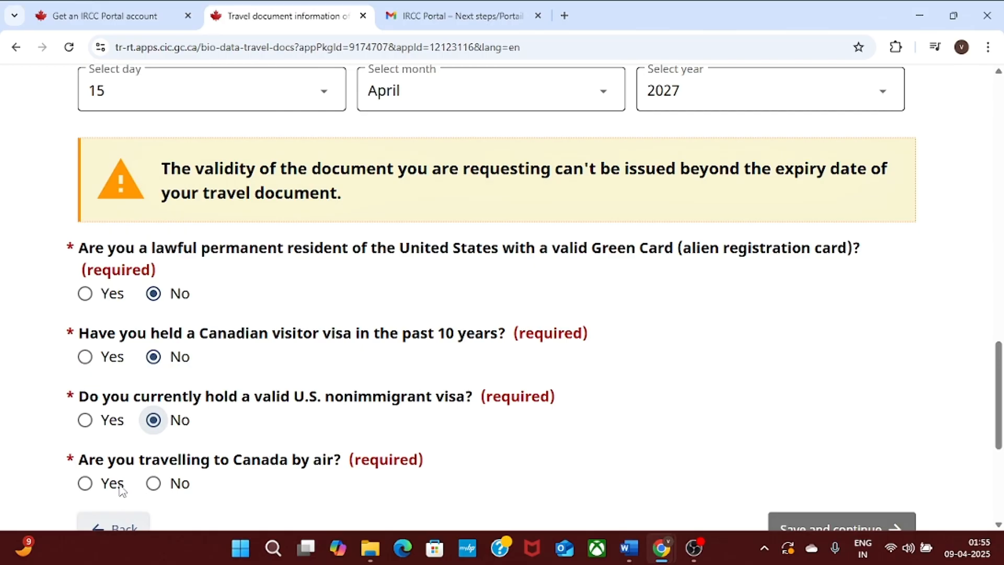
click(84, 482)
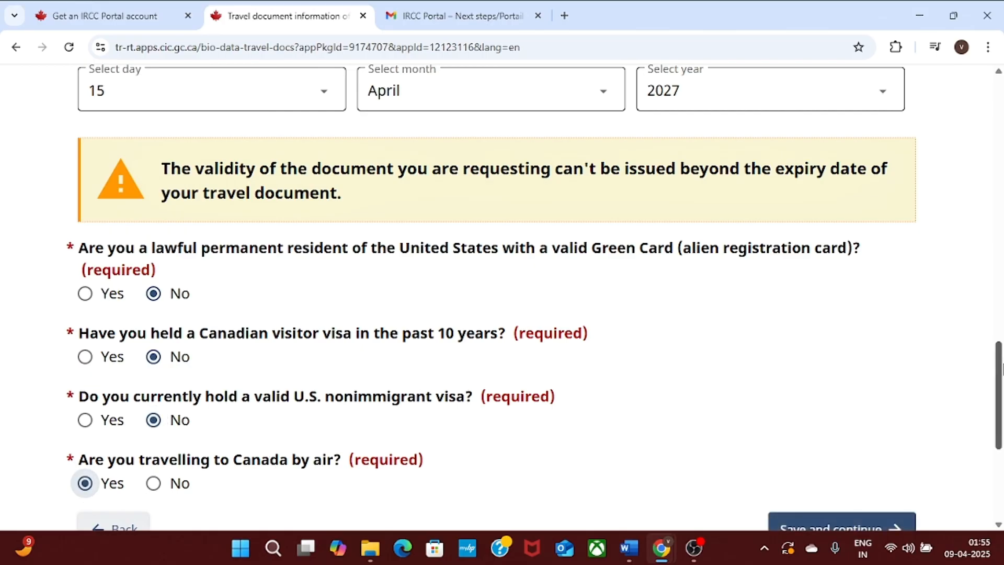
scroll(797, 380, down, 4)
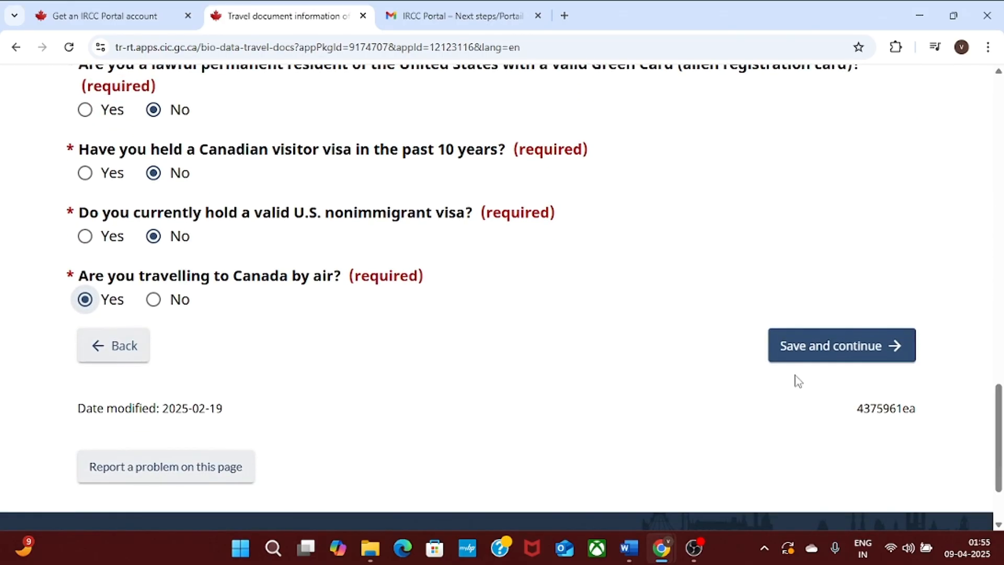
click(827, 347)
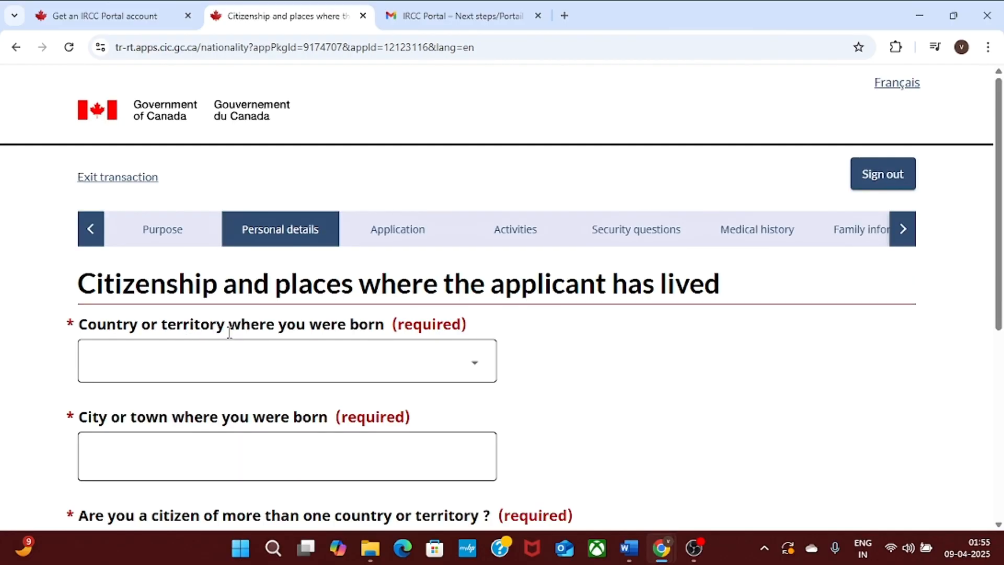
Set birth country to India and city to New Delhi, and answer No to multiple citizenships.
click(271, 370)
text(in)
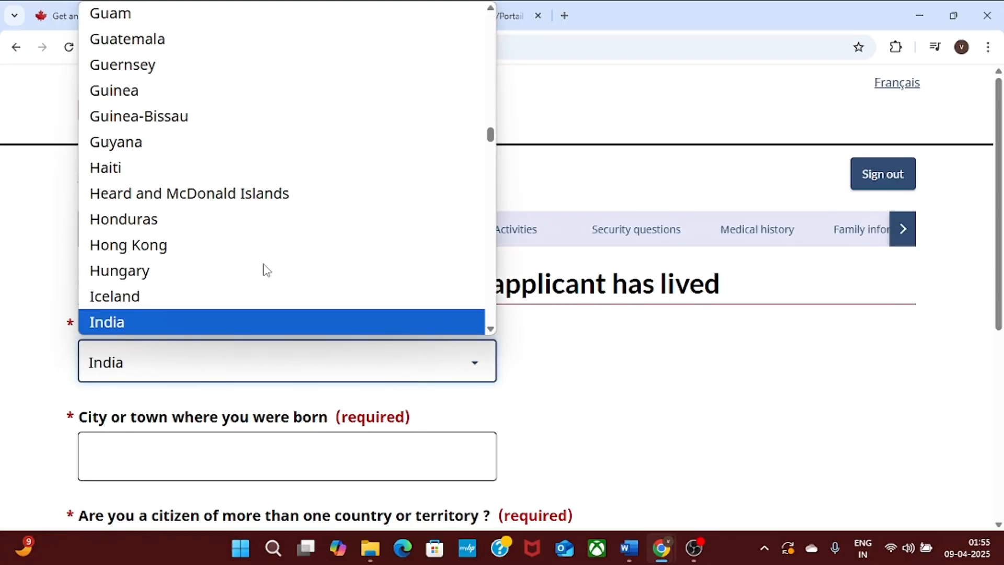
click(242, 320)
scroll(1001, 285, down, 2)
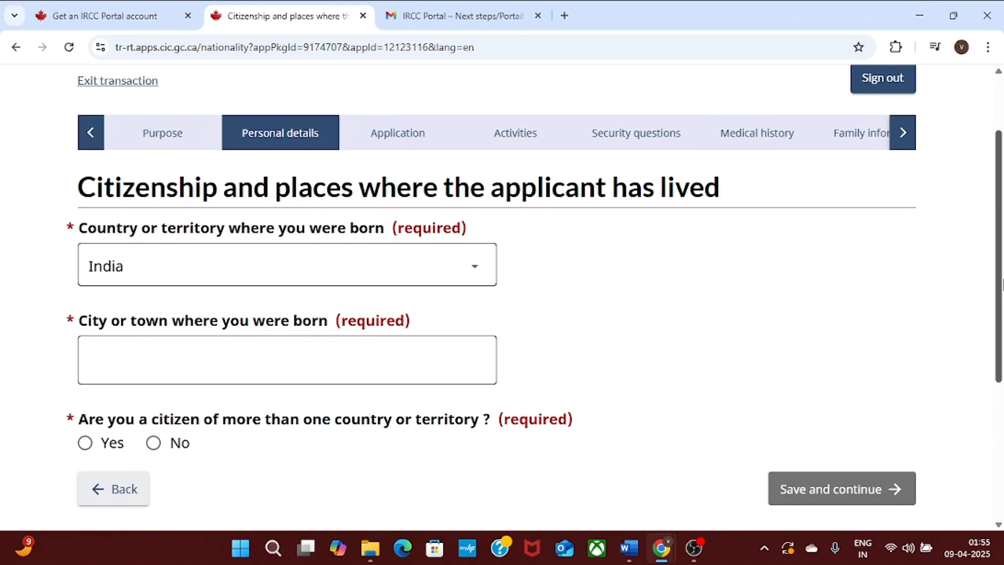
scroll(949, 293, down, 1)
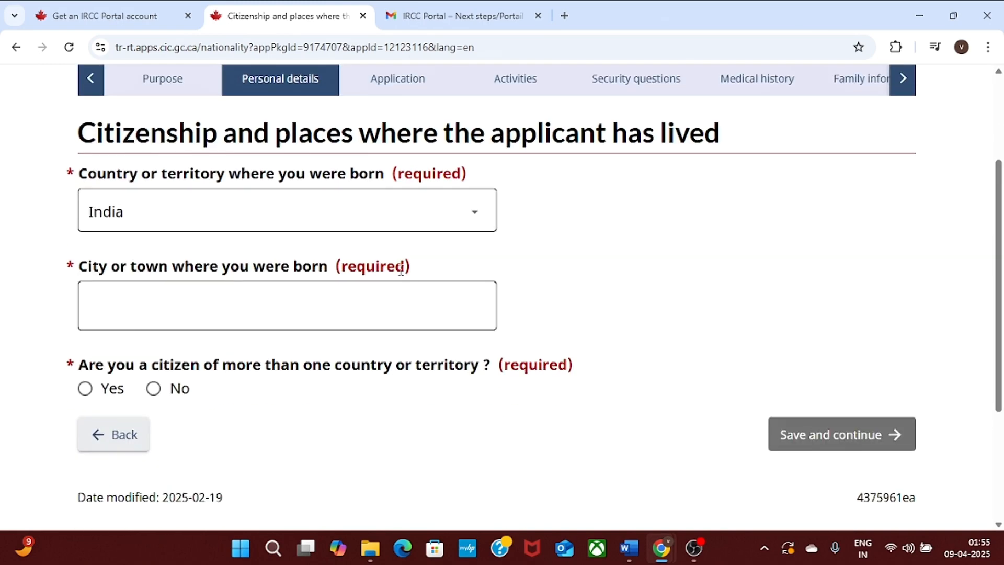
click(230, 301)
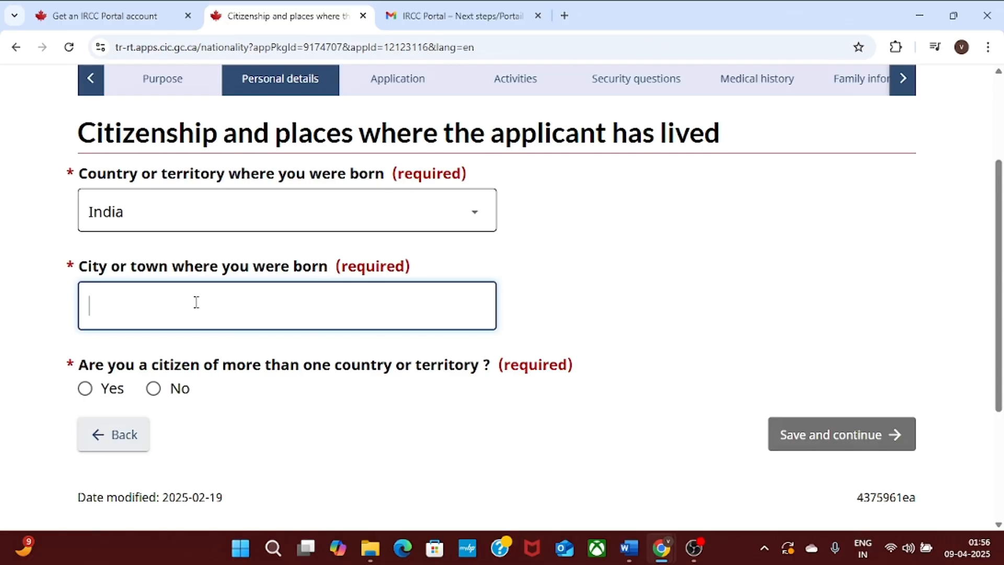
text(Delhi)
text(New)
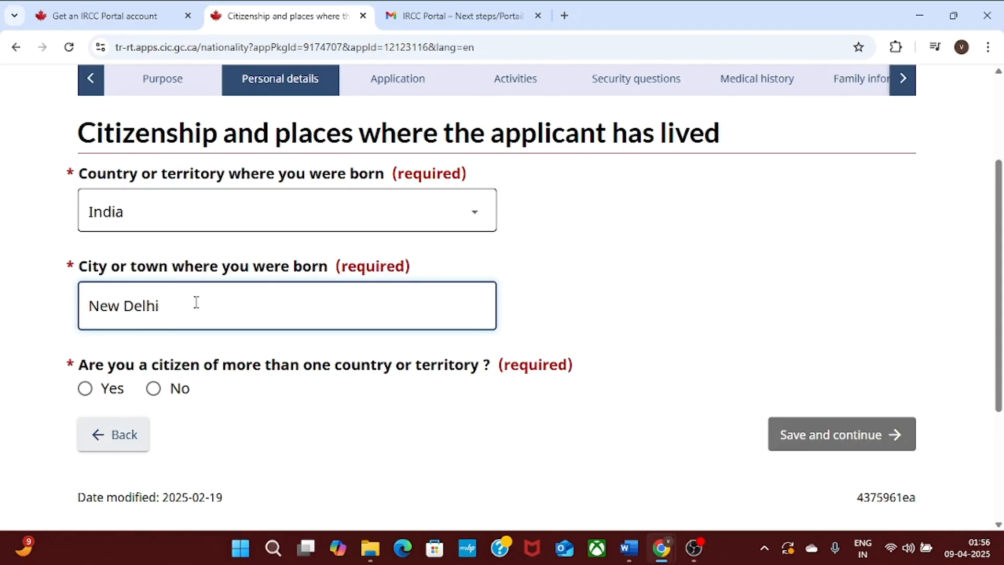
click(841, 273)
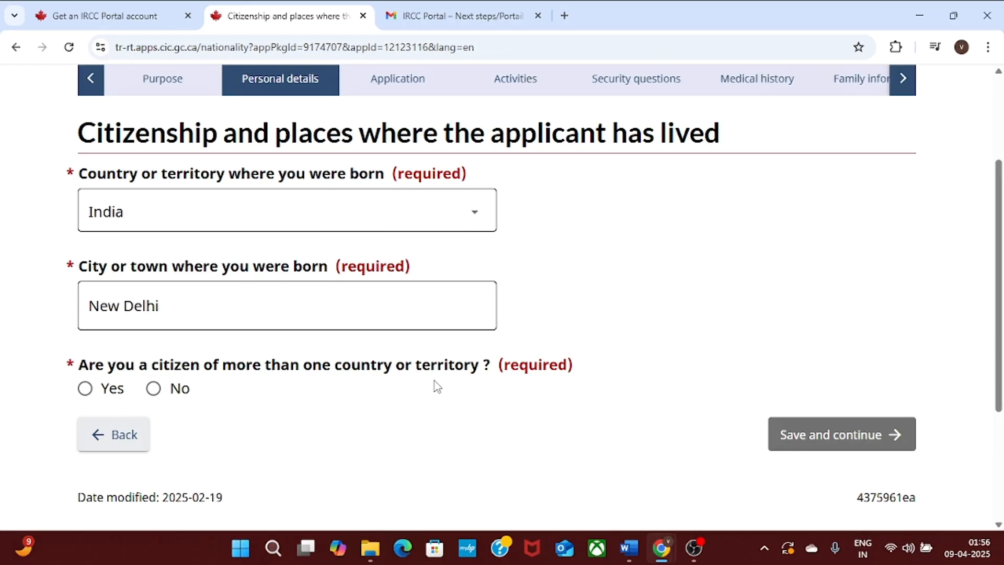
click(153, 388)
Set citizenship to India held since birth and save the citizenship details.
scroll(789, 399, down, 2)
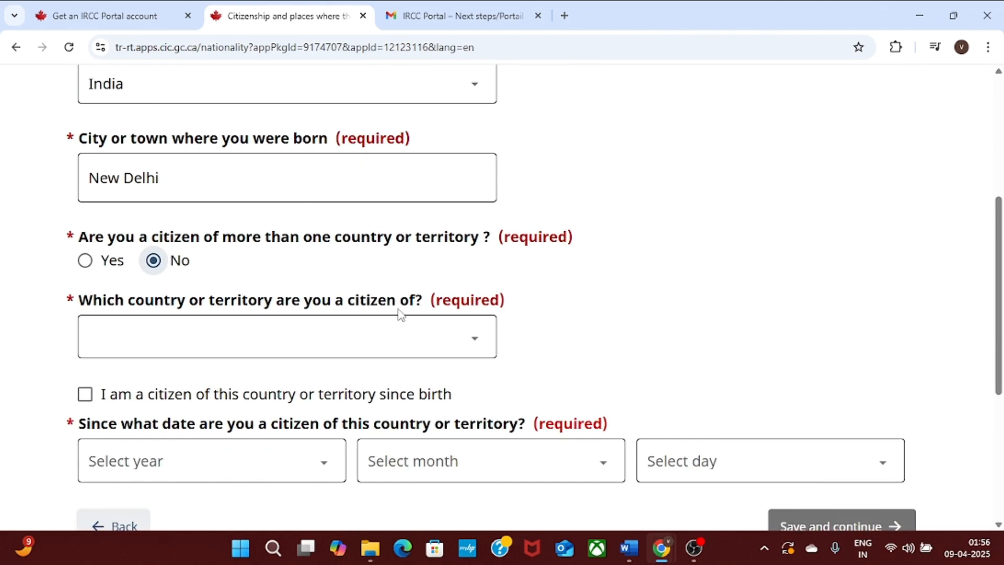
click(384, 334)
text(in)
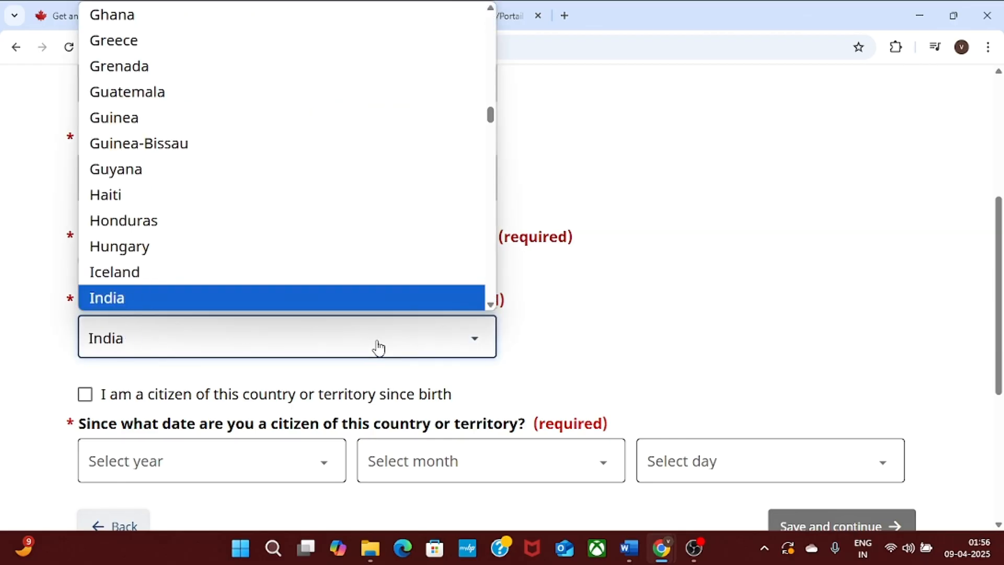
click(369, 295)
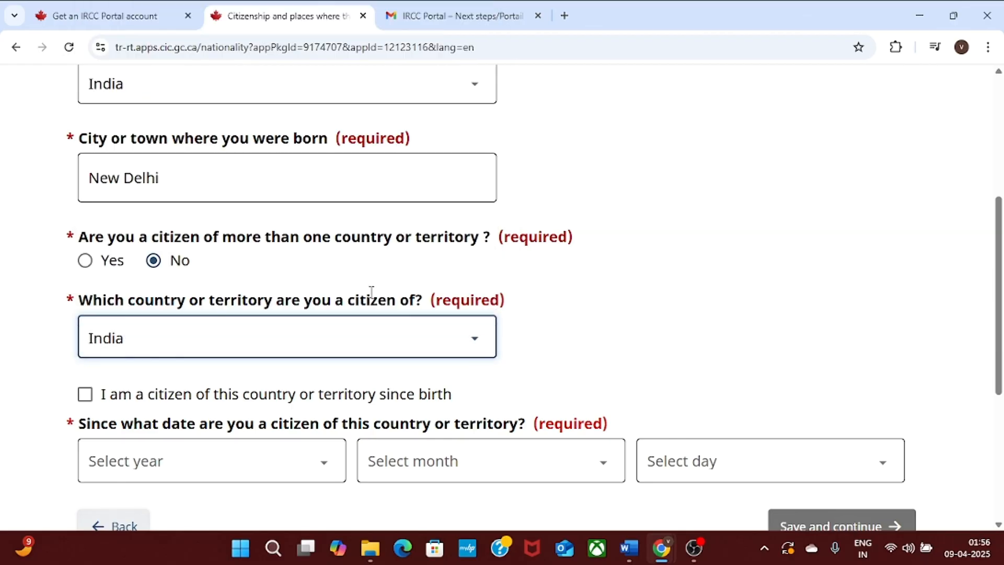
scroll(1001, 287, down, 2)
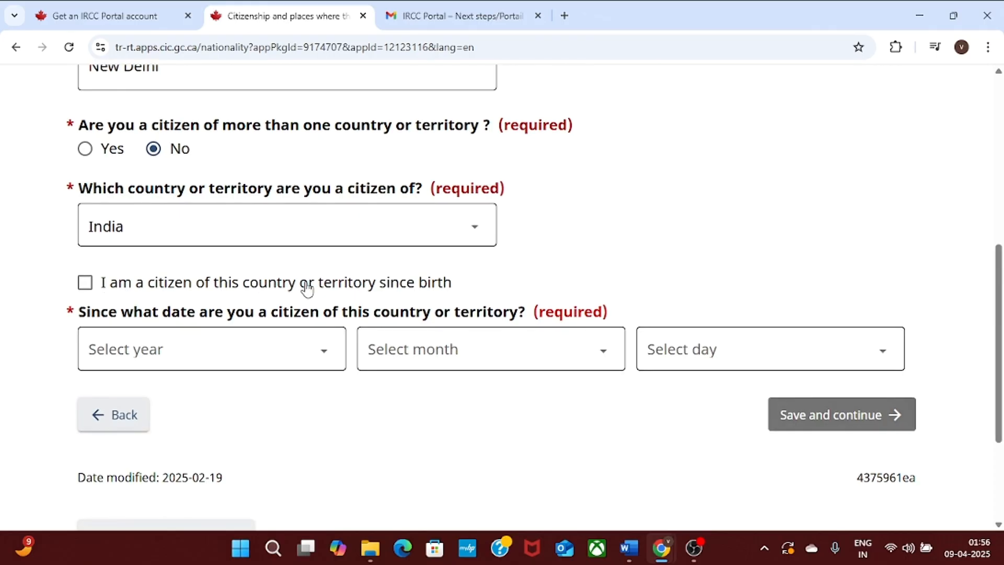
click(85, 282)
scroll(878, 251, down, 2)
click(827, 321)
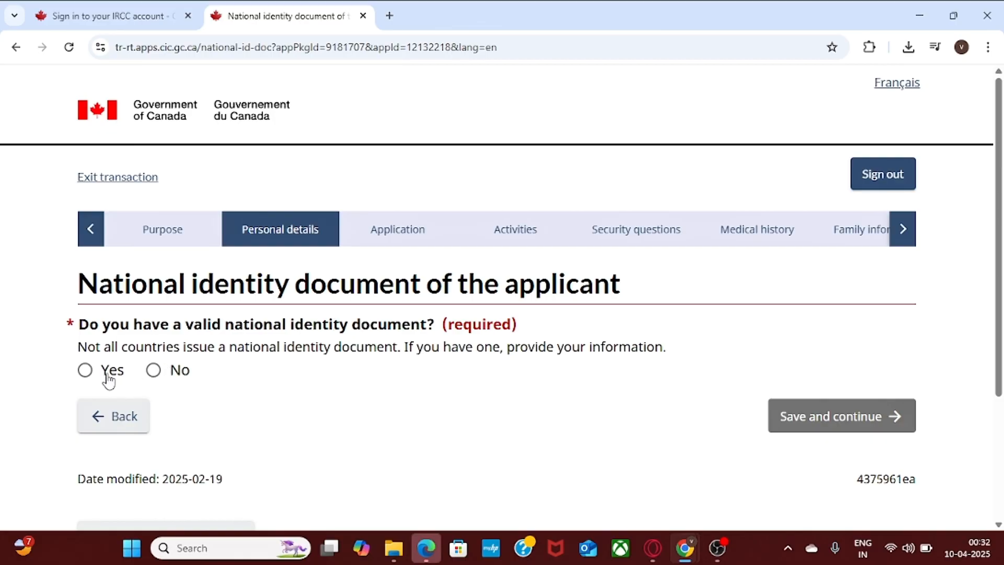
Answer Yes to having a national identity document and enter its number twice to confirm.
click(86, 372)
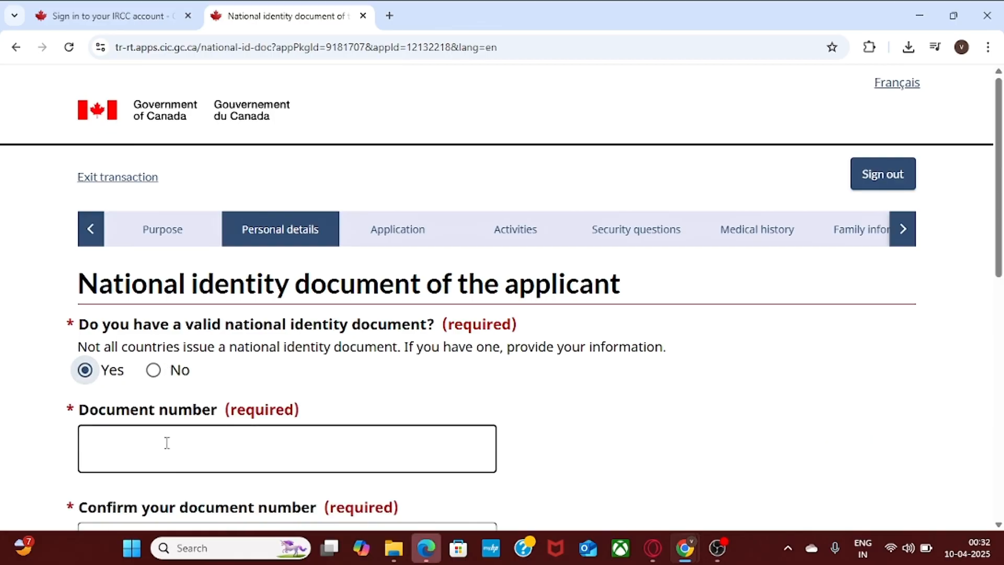
click(167, 442)
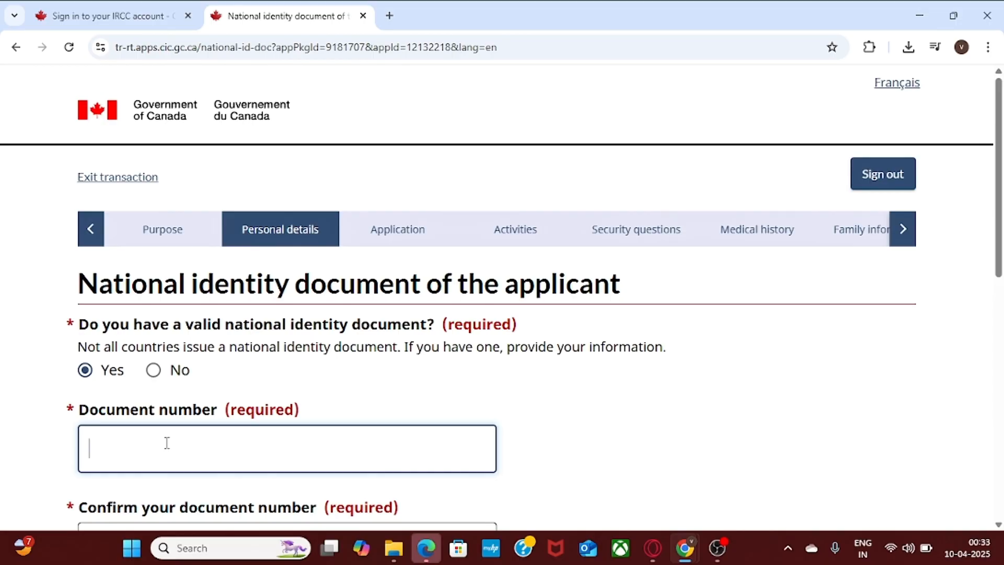
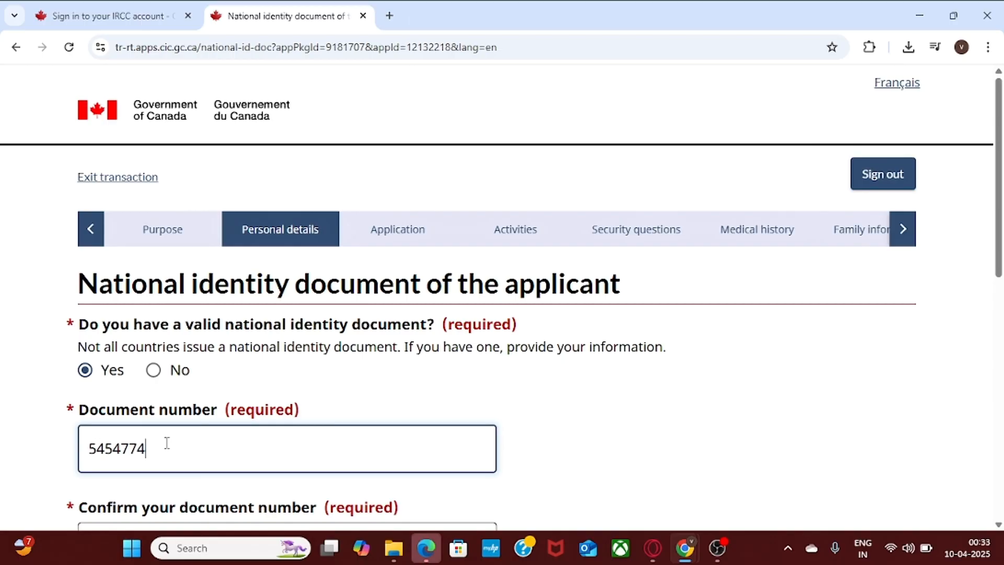
scroll(951, 258, down, 2)
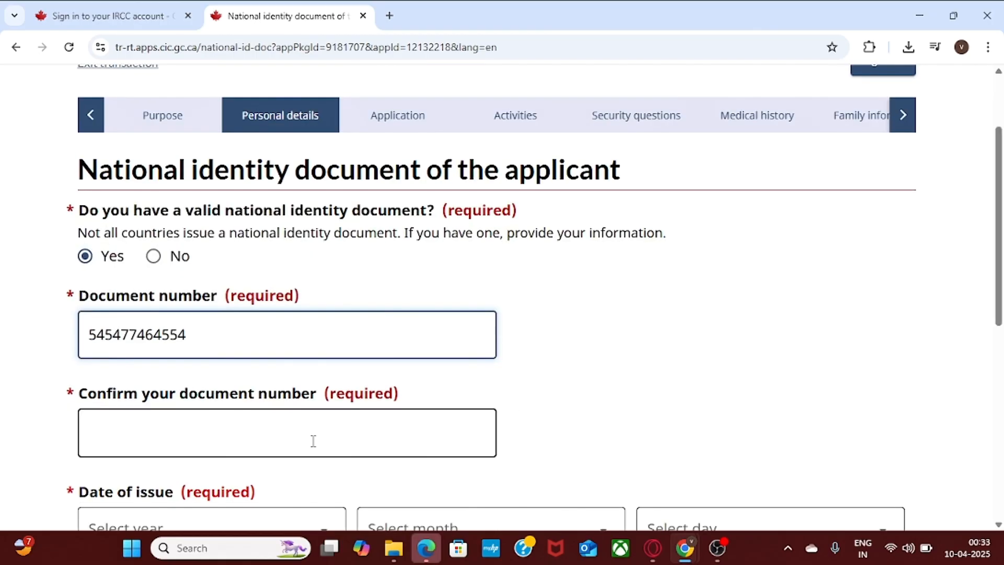
click(260, 442)
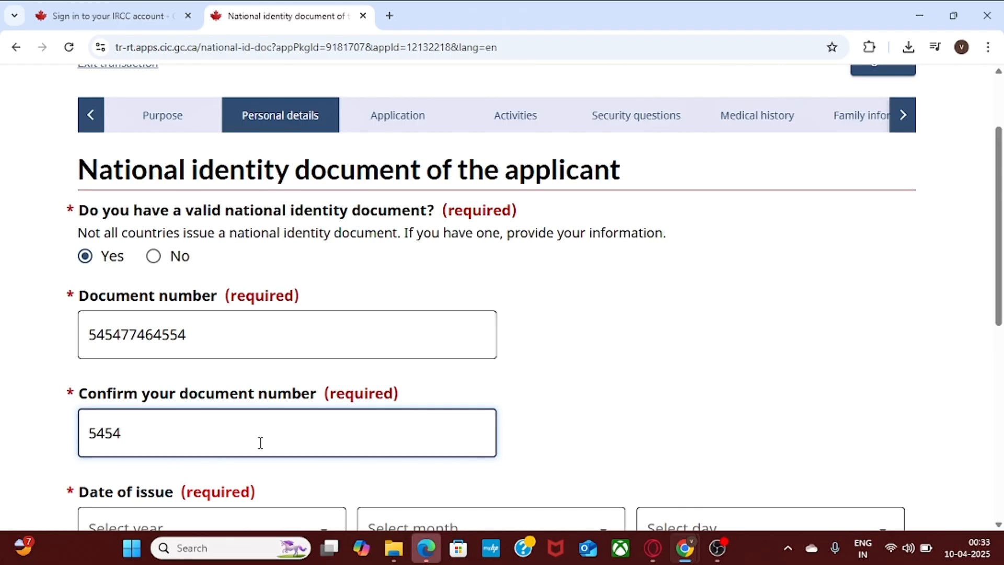
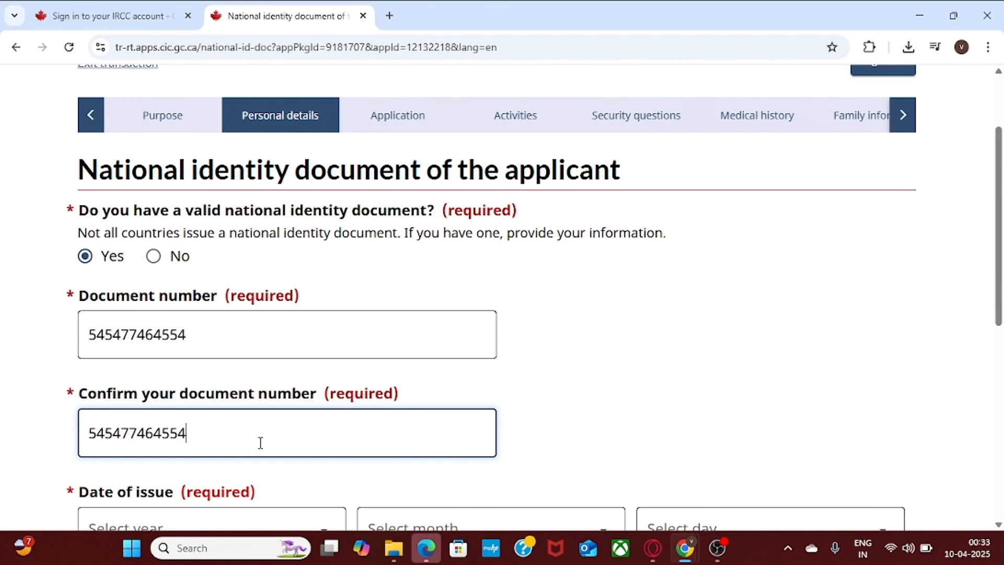
scroll(953, 187, down, 3)
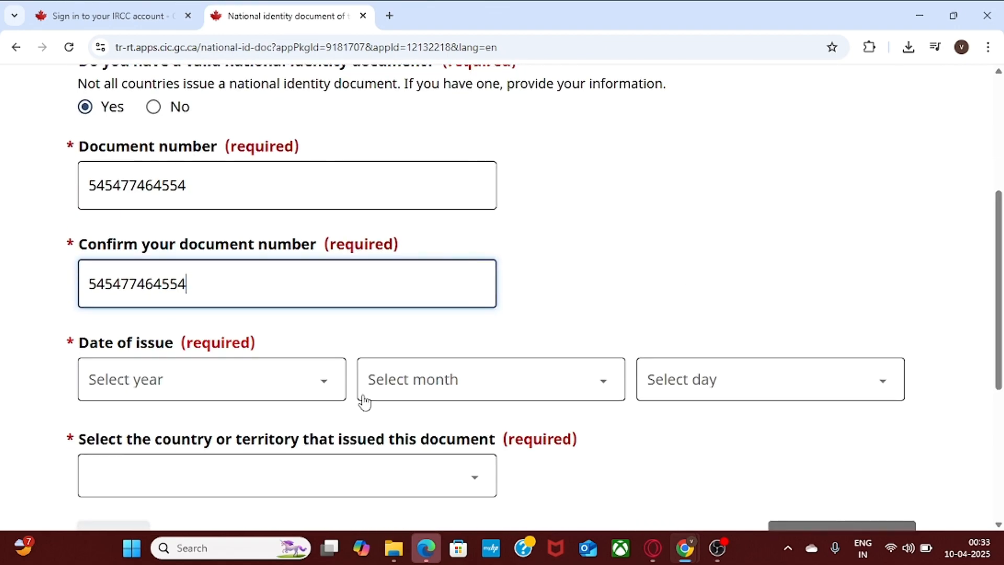
Set the identity document's issue date to 17 April 2015.
click(286, 386)
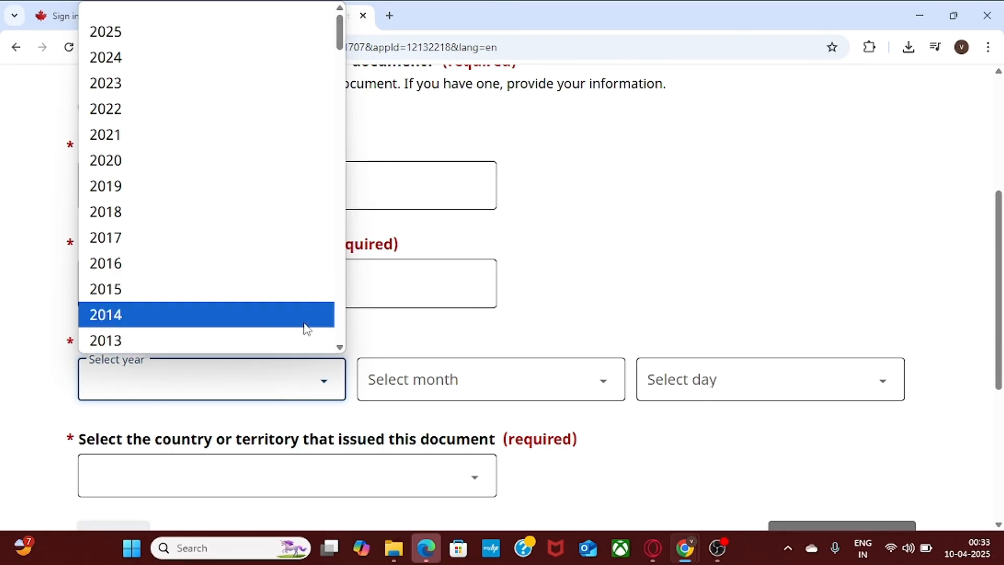
click(289, 293)
click(484, 391)
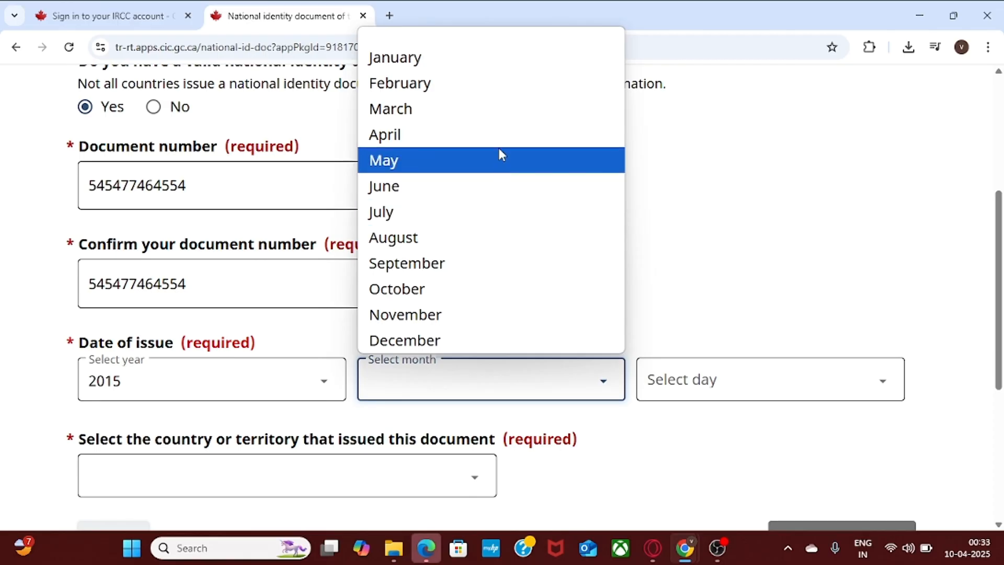
click(498, 140)
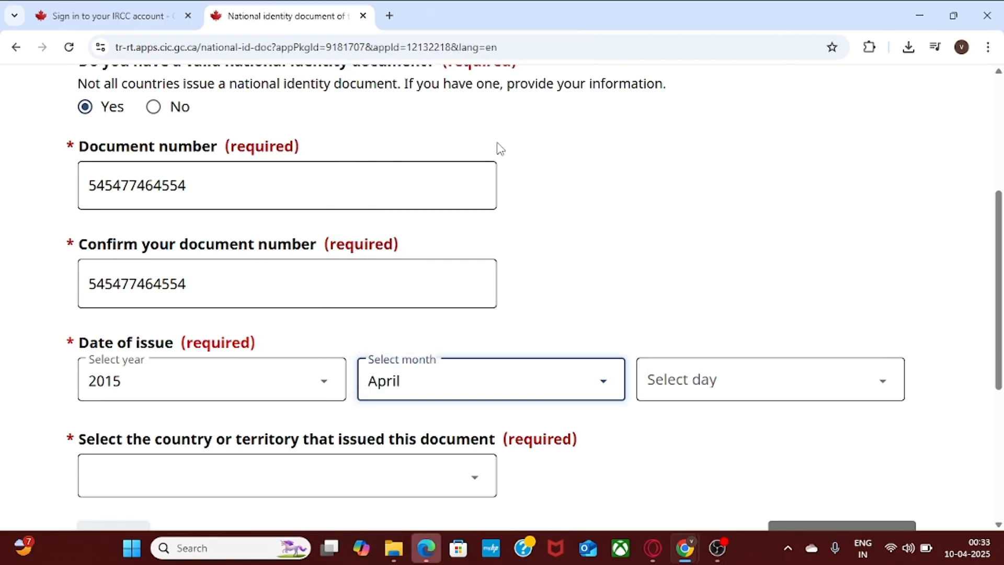
click(698, 381)
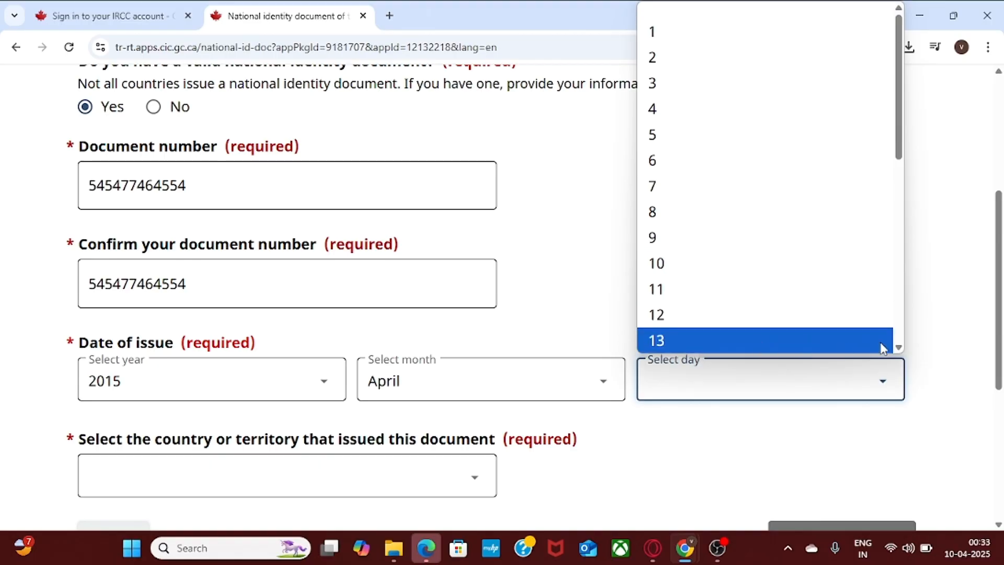
click(898, 346)
click(898, 348)
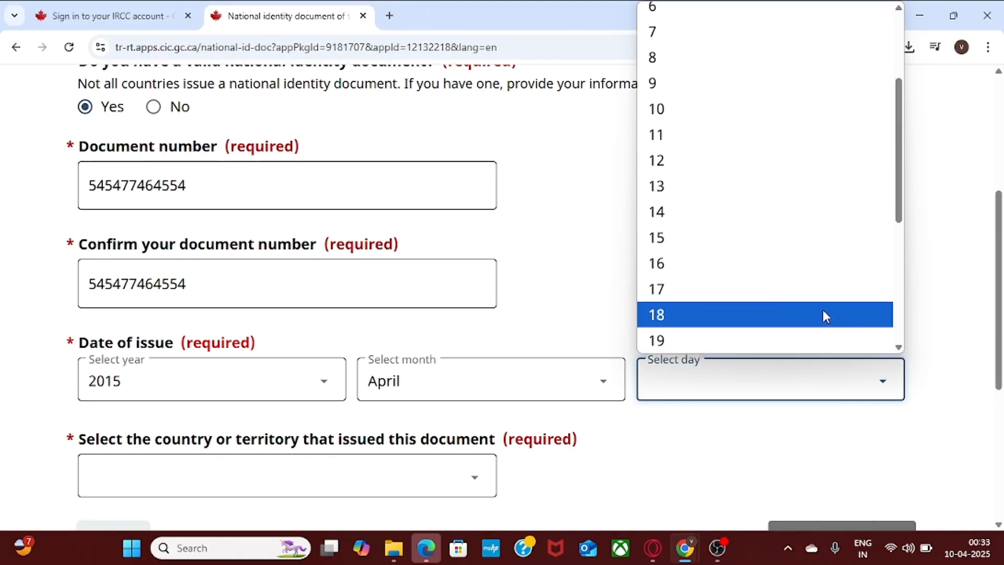
click(809, 298)
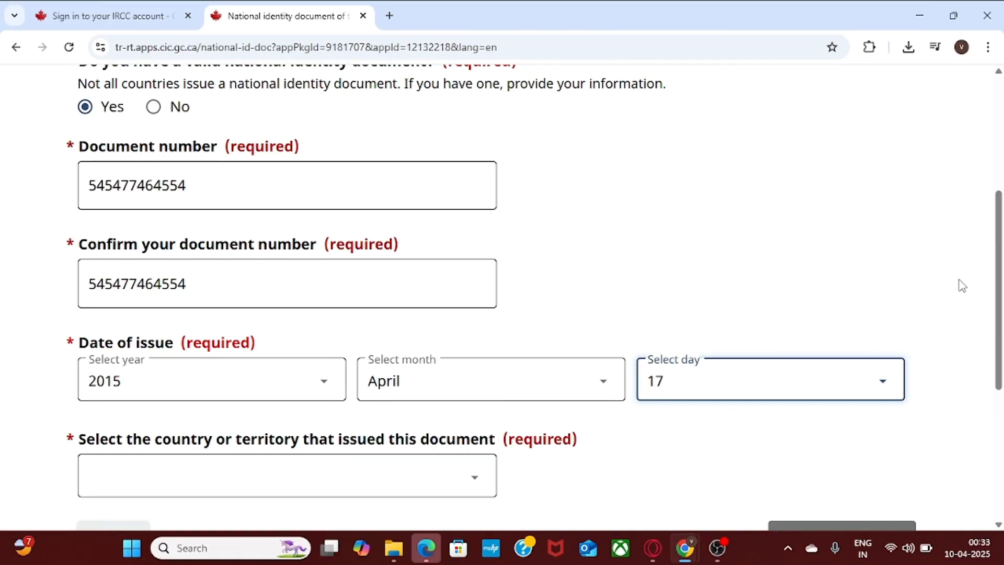
Choose India as the issuing country and save the identity document page.
scroll(959, 286, down, 3)
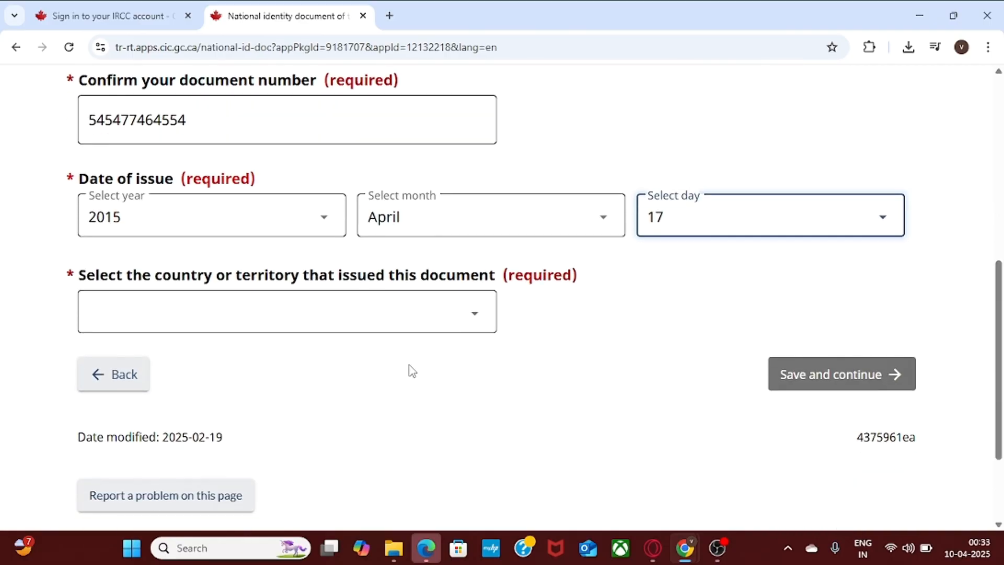
click(261, 324)
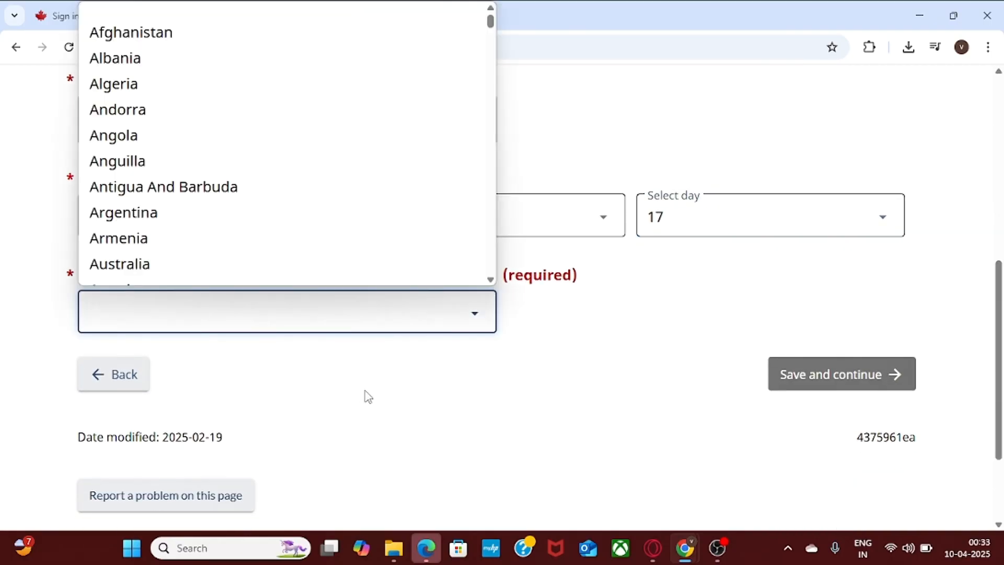
click(366, 396)
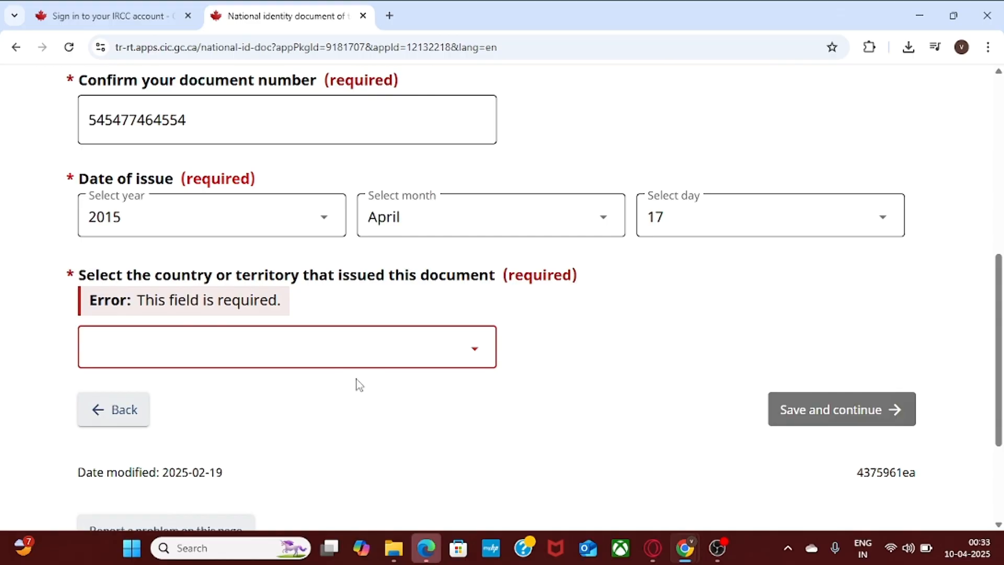
click(314, 349)
key(i)
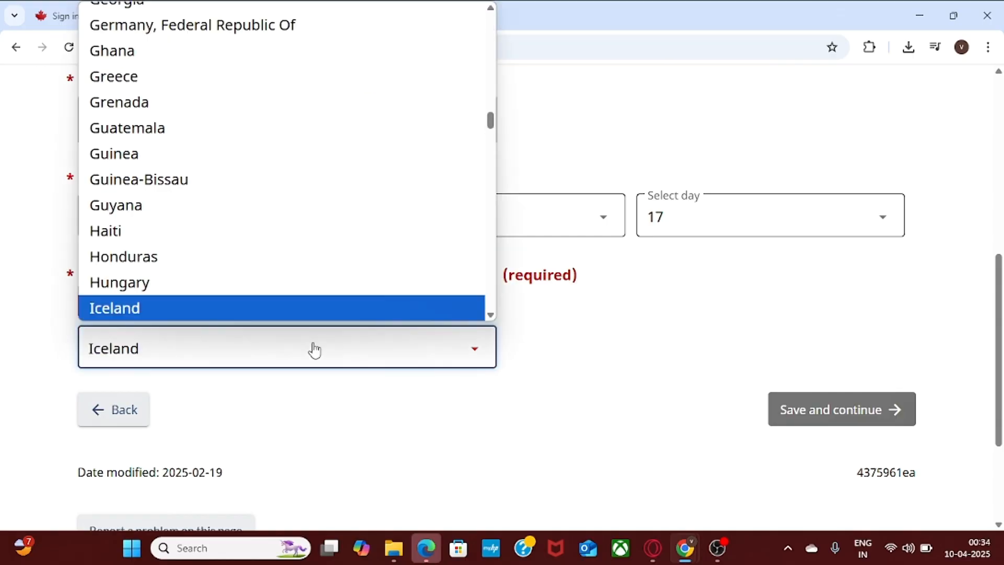
key(n)
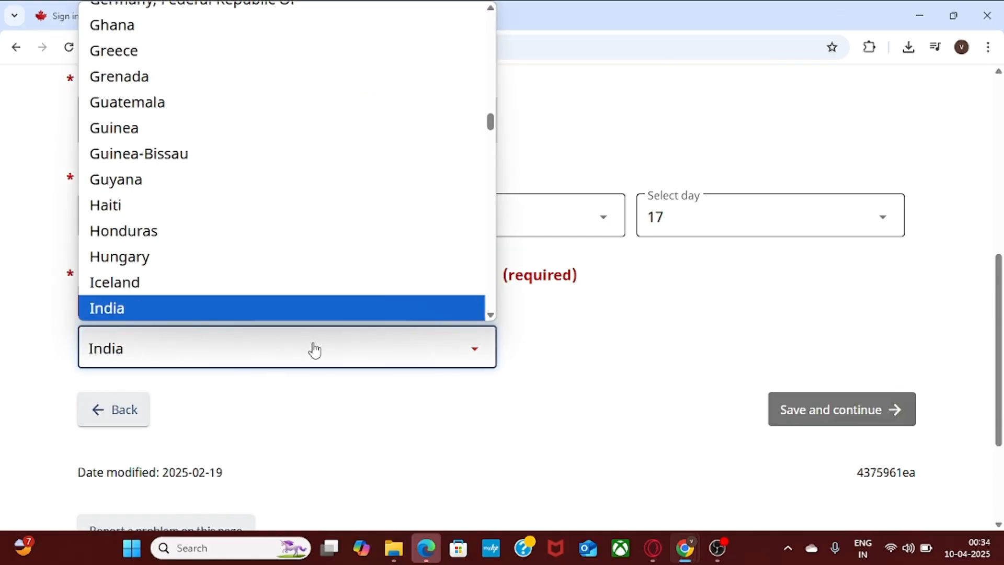
click(300, 315)
click(843, 376)
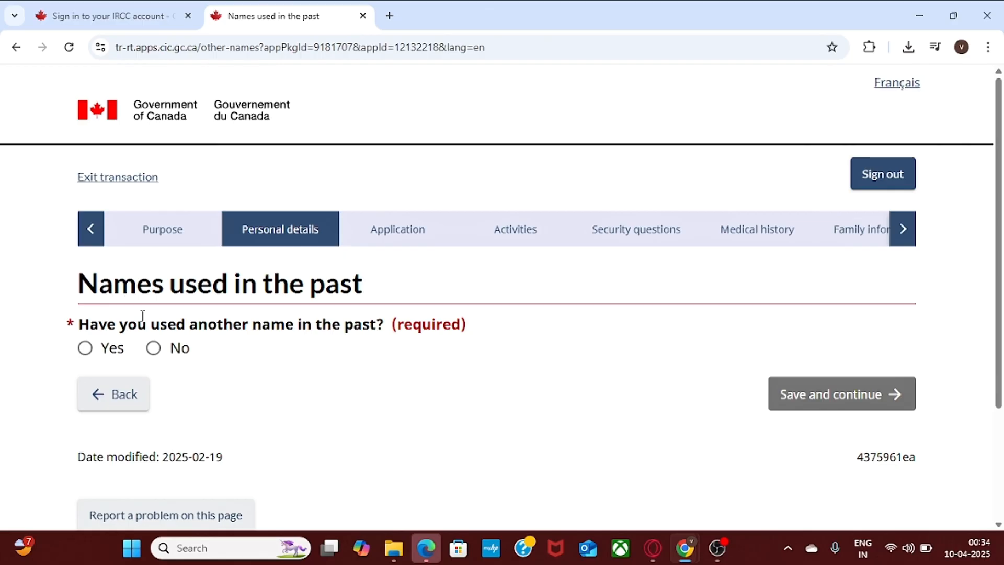
Answer No to having used another name in the past and save the page.
click(153, 348)
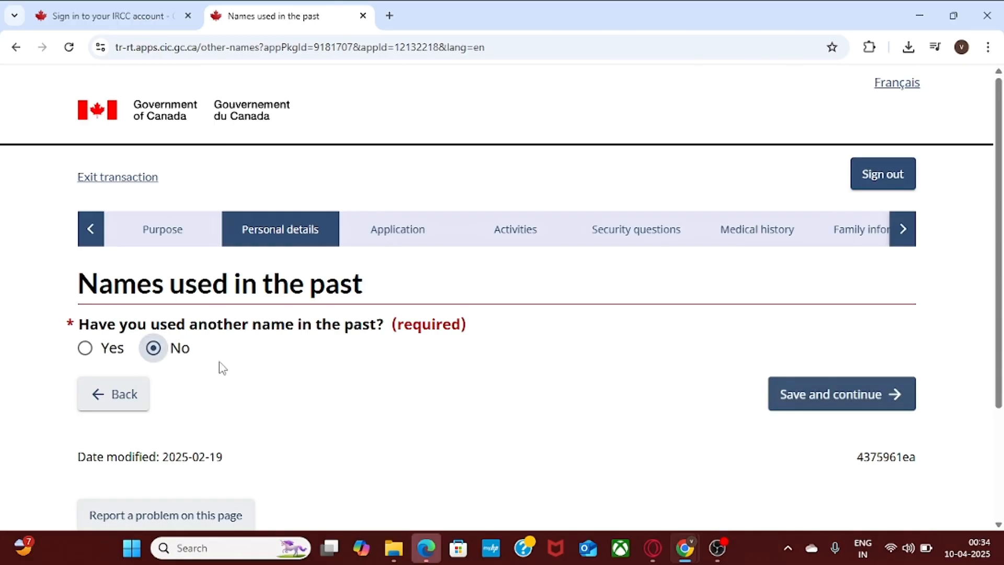
click(839, 395)
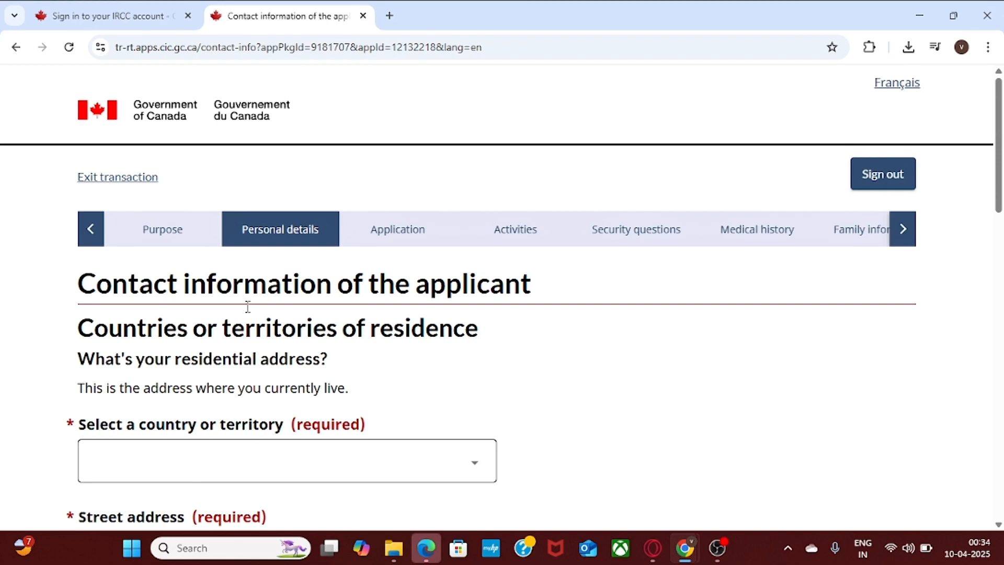
Set the residence country to India and enter the street address.
drag(1000, 170, 1001, 215)
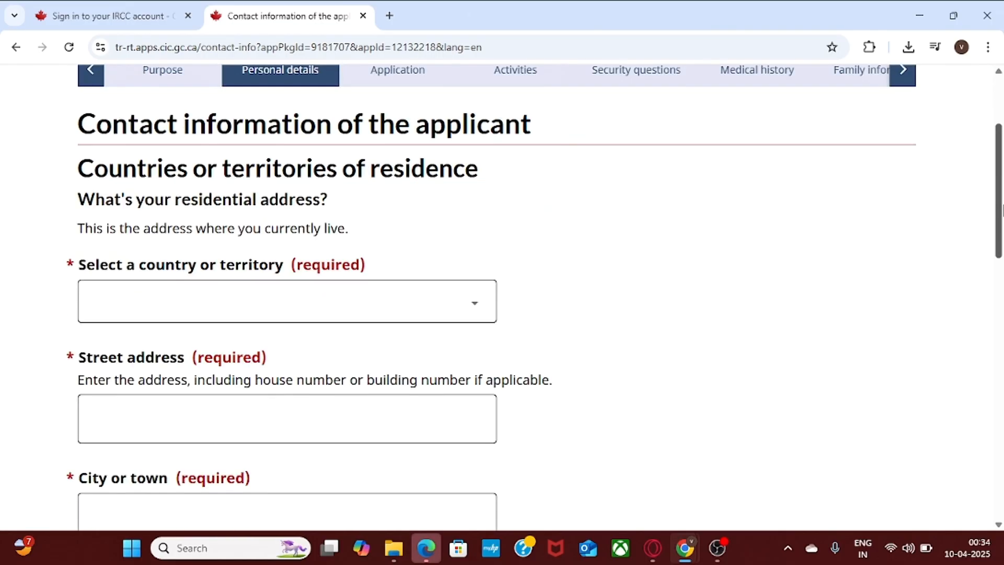
click(203, 304)
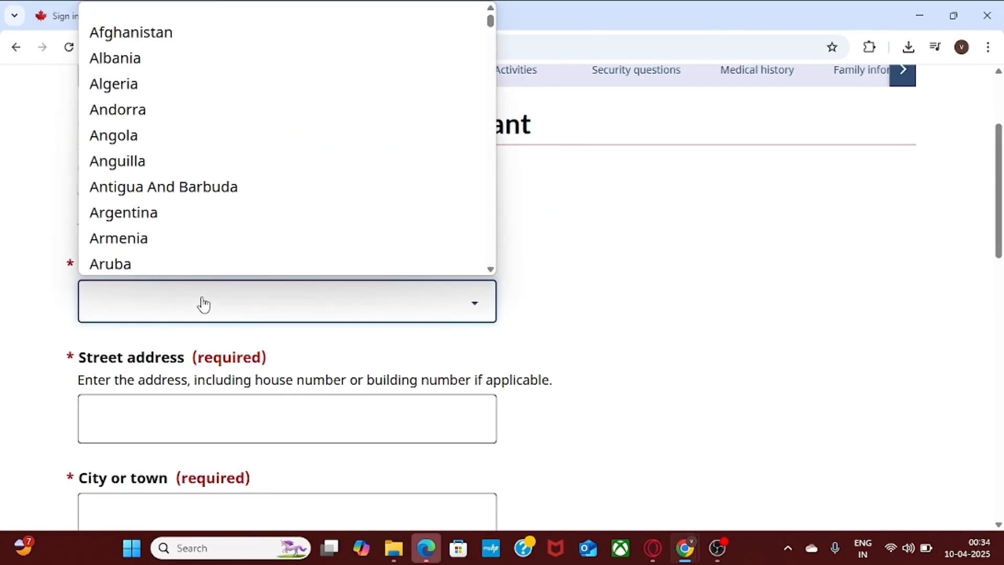
text(in)
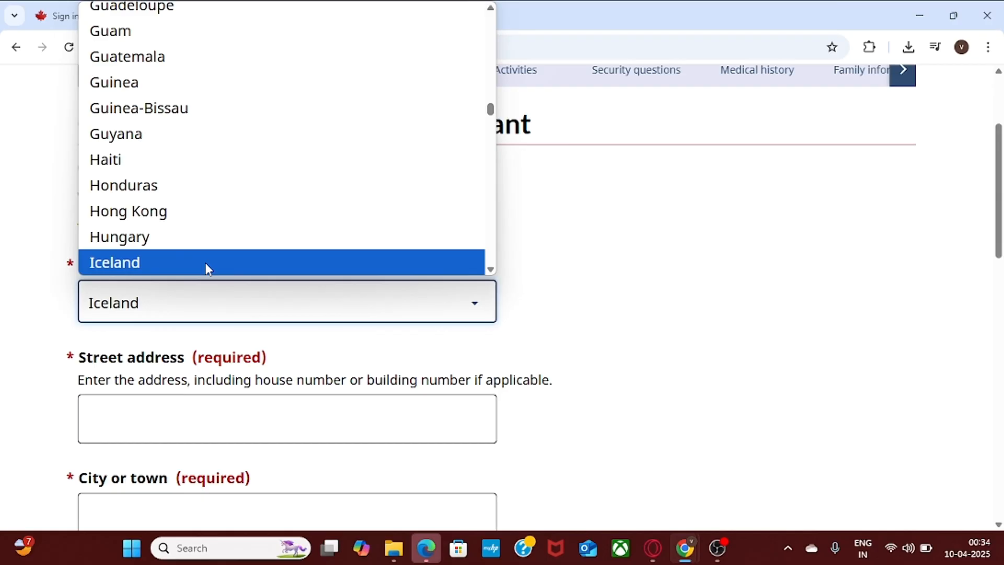
key(Return)
click(219, 417)
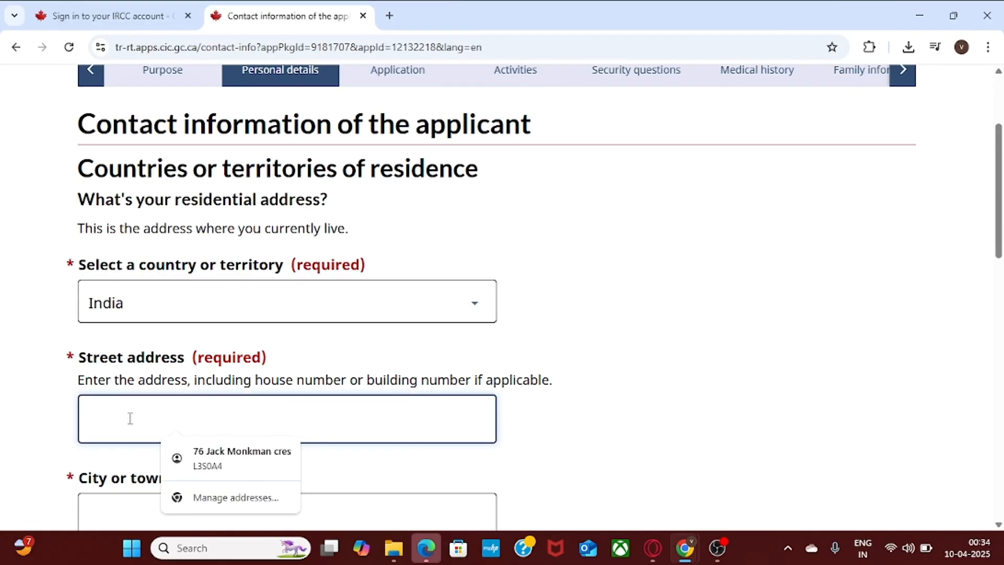
text(21)
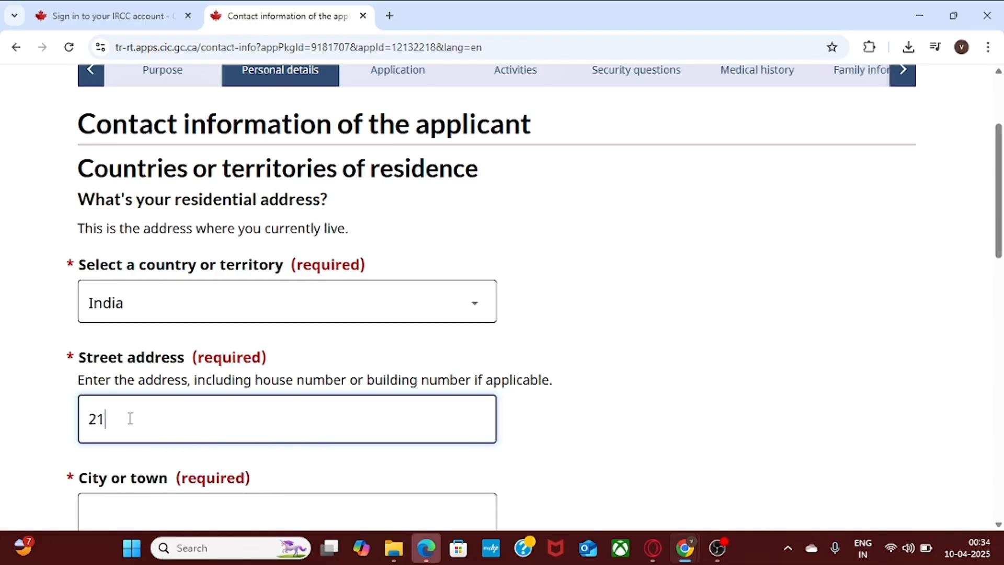
key(BackSpace)
key(BackSpace)
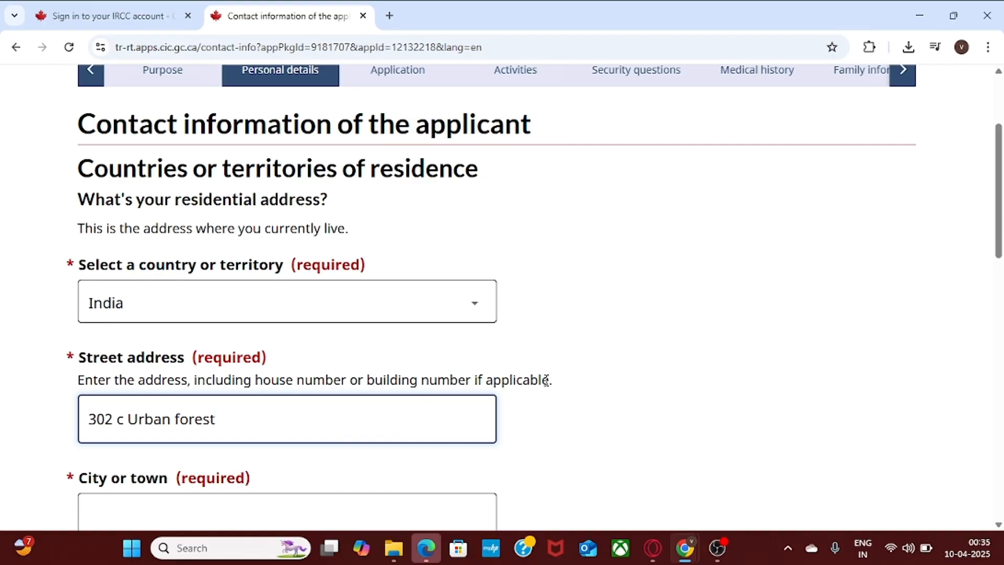
click(625, 374)
Enter the city and postal code, and mark the mailing address as the same as residential.
scroll(999, 256, down, 2)
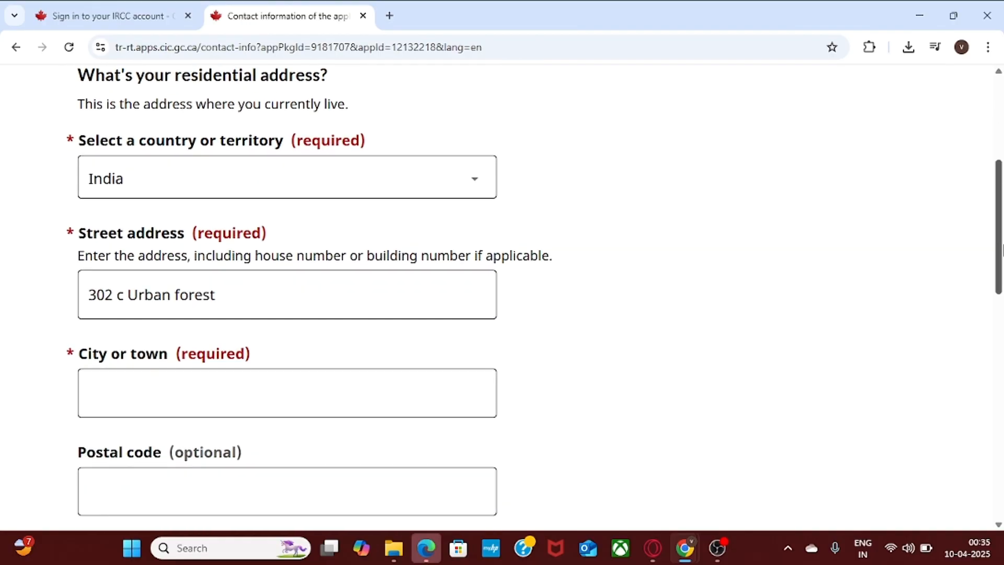
click(206, 386)
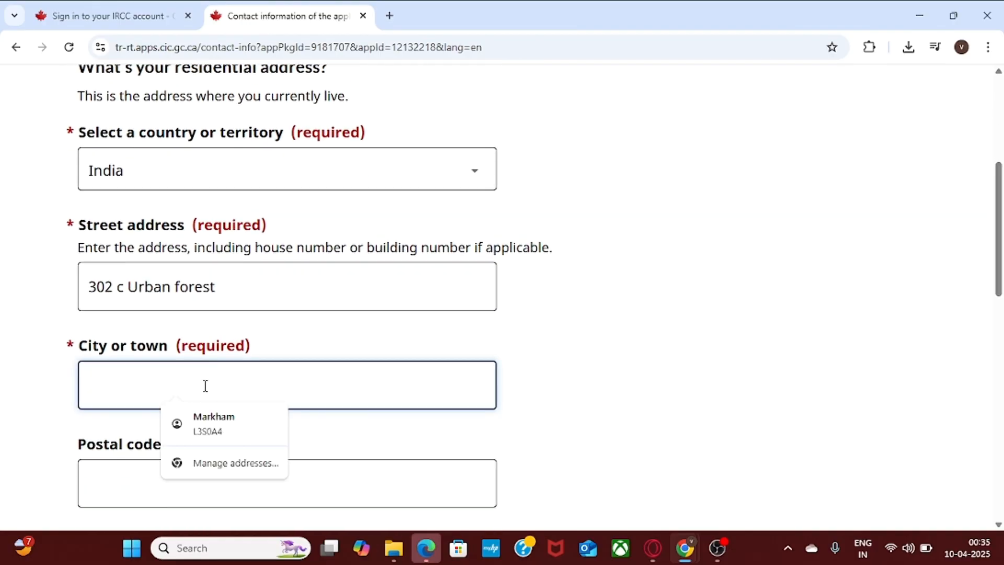
text(Dek)
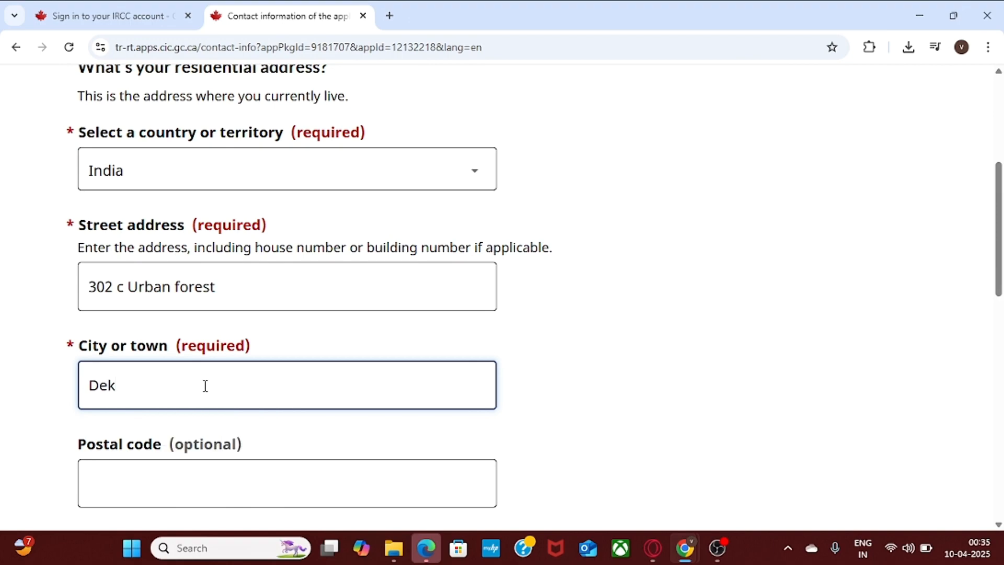
key(BackSpace)
text(lhi)
click(125, 483)
text(12)
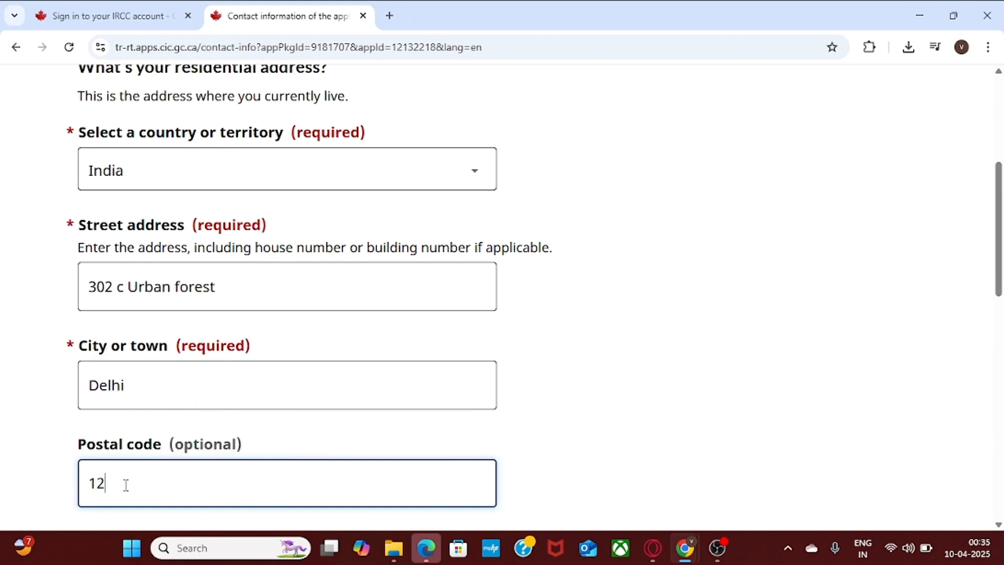
text(3456)
scroll(1001, 319, down, 3)
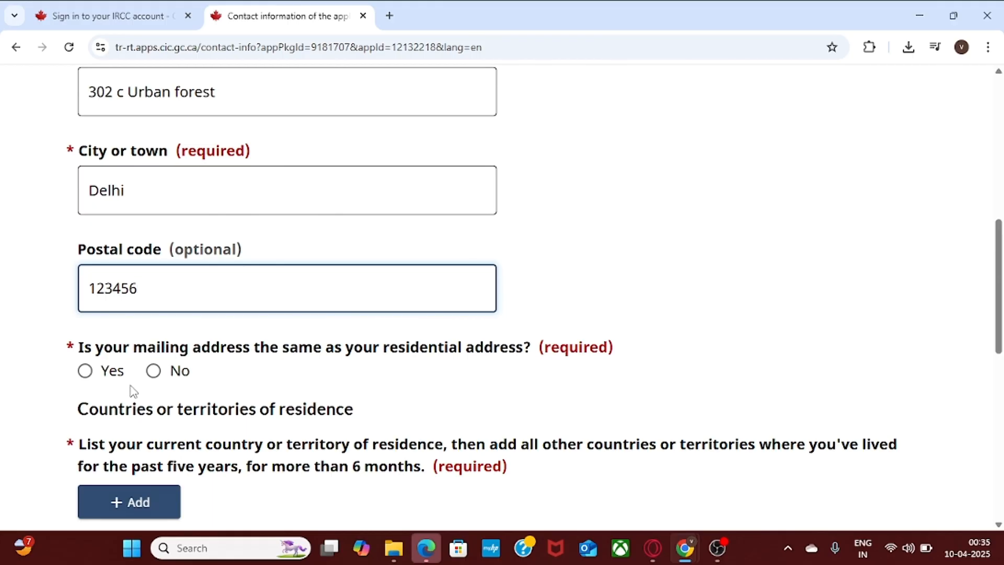
click(88, 372)
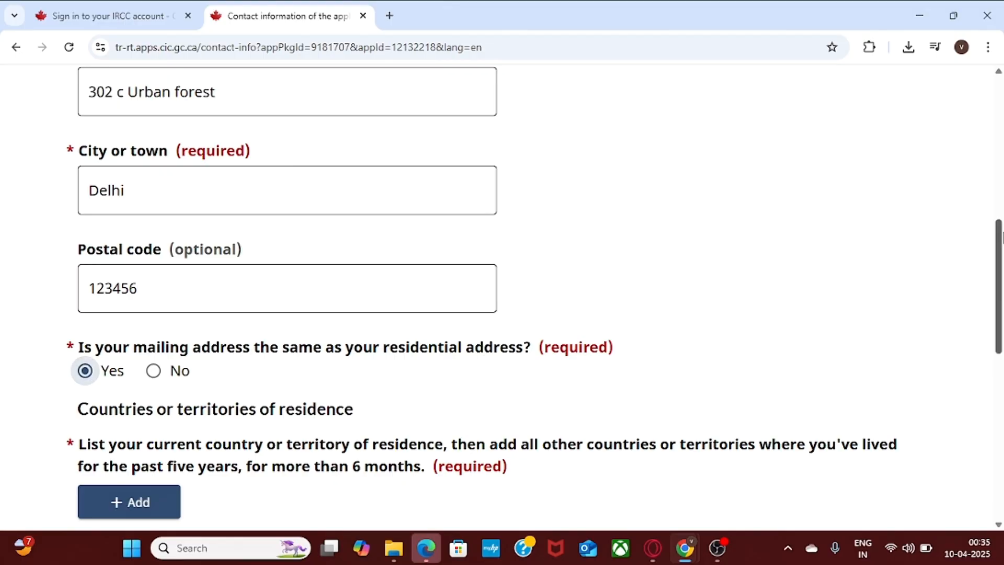
scroll(1001, 235, down, 3)
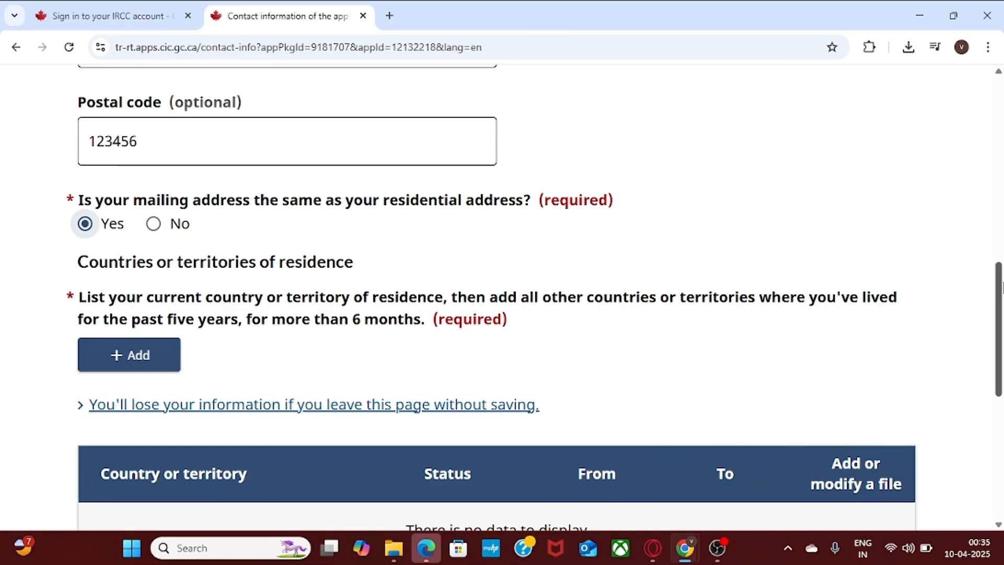
scroll(1001, 330, down, 3)
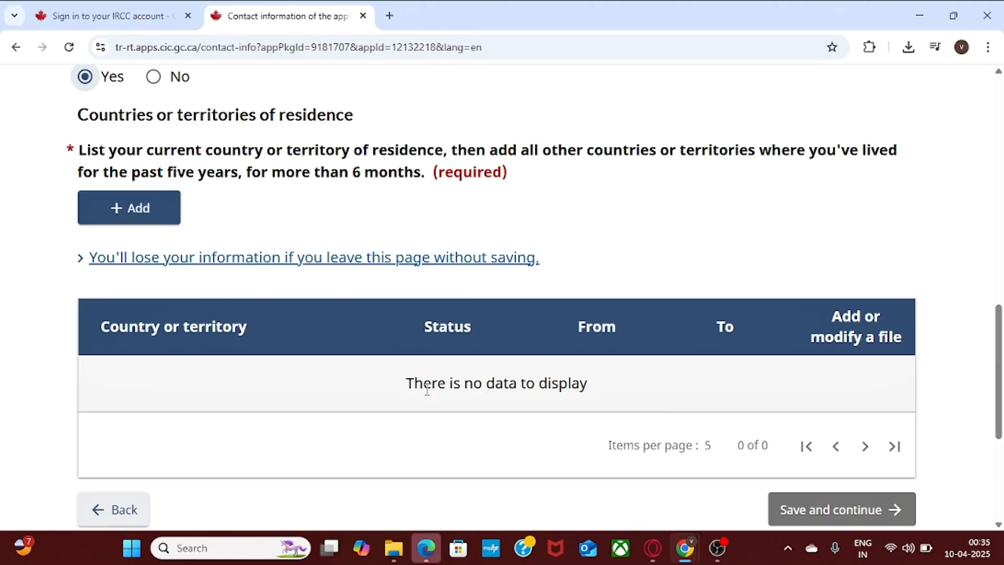
Add a country of residence entry for India with status Citizen.
click(130, 215)
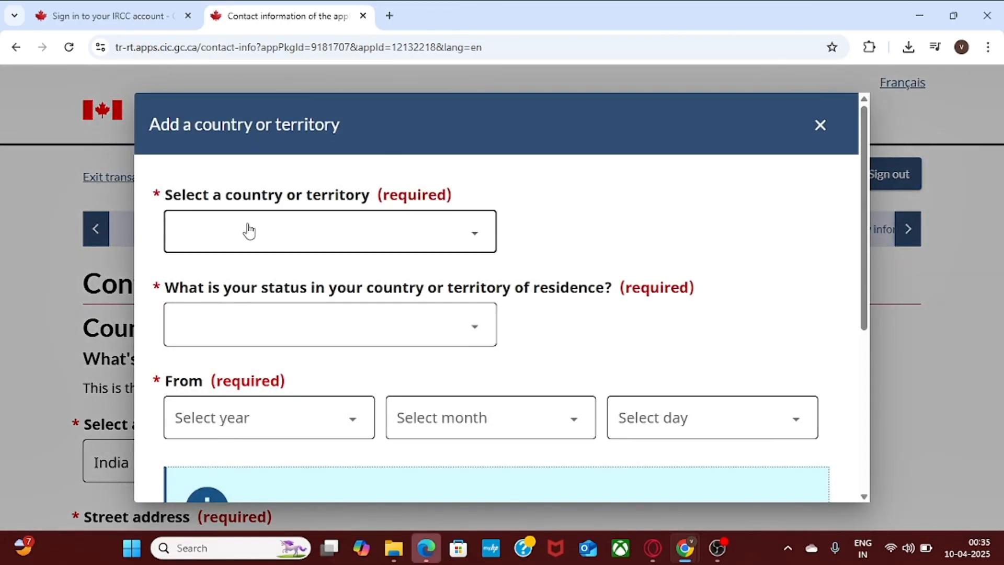
click(249, 230)
key(i)
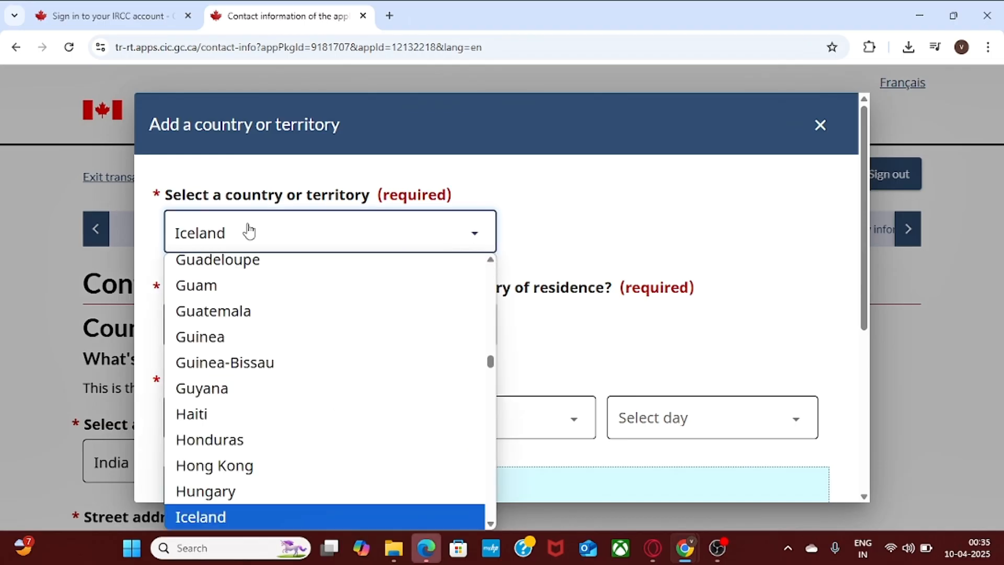
key(Down)
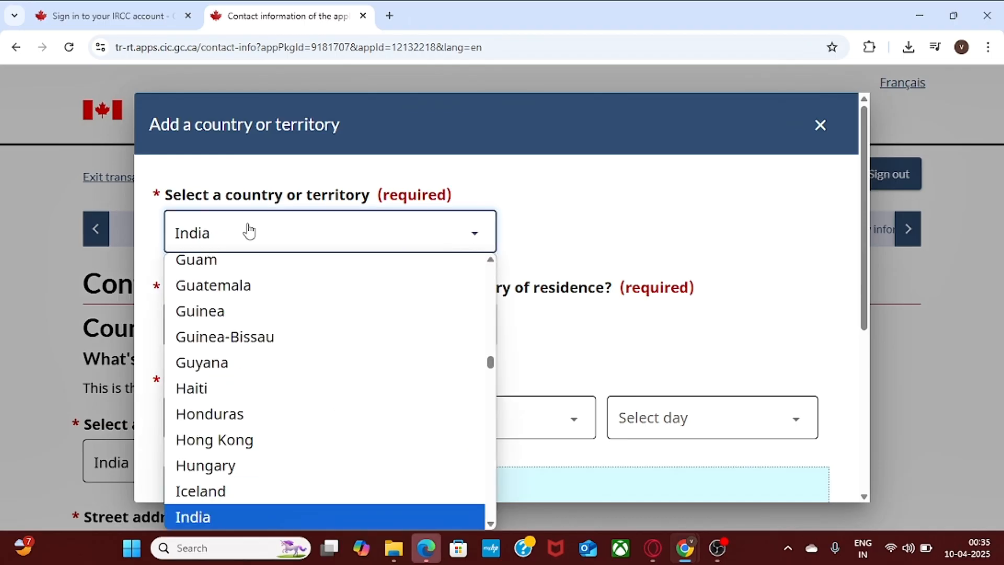
key(Return)
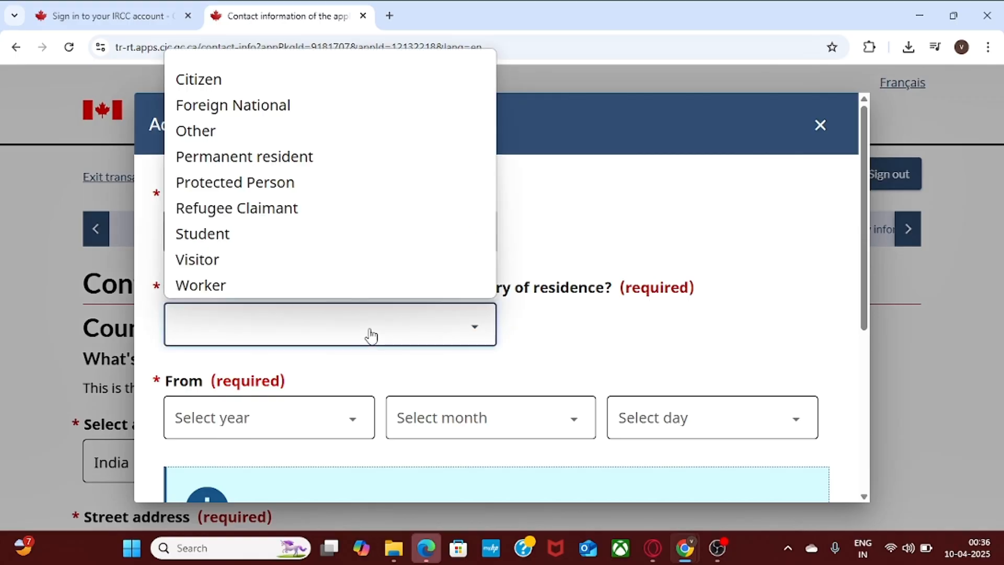
click(369, 334)
click(337, 92)
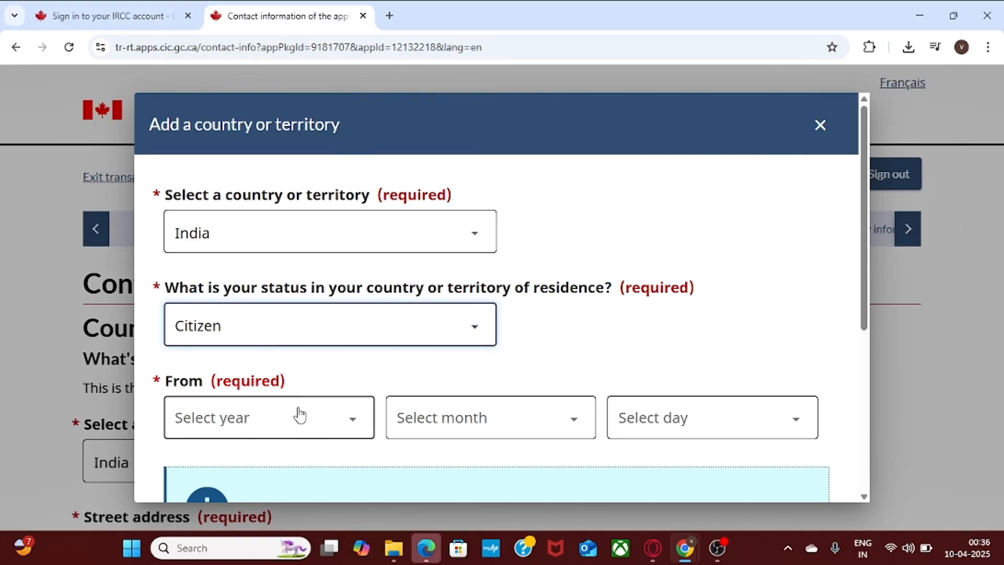
Set the residence start date to 1 January 1965.
click(324, 420)
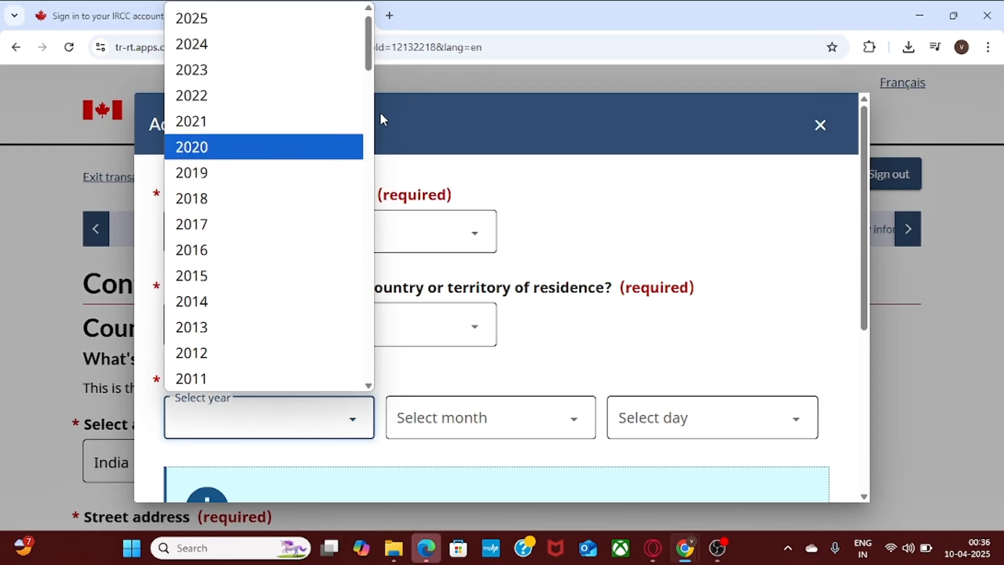
drag(369, 59, 379, 214)
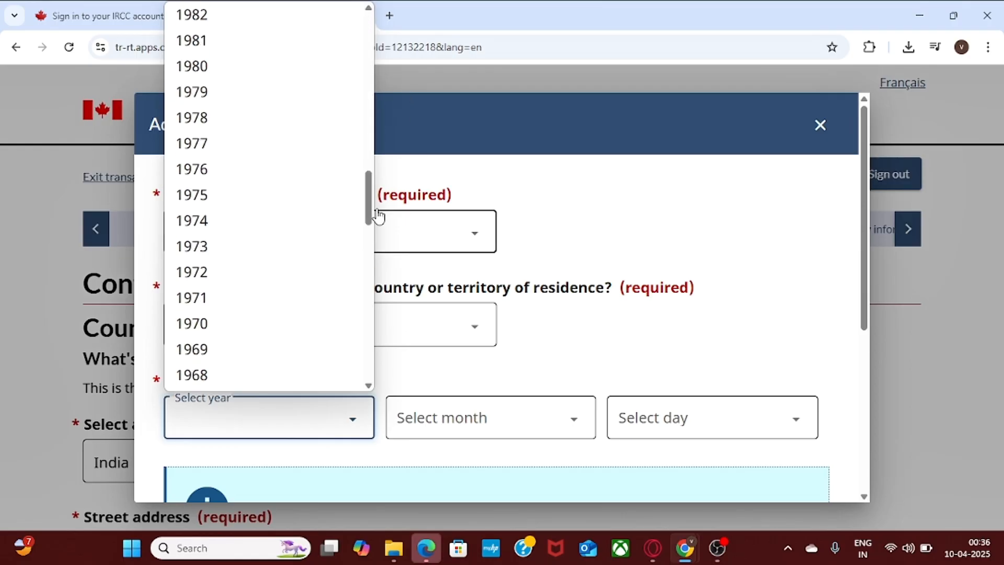
click(378, 214)
click(657, 247)
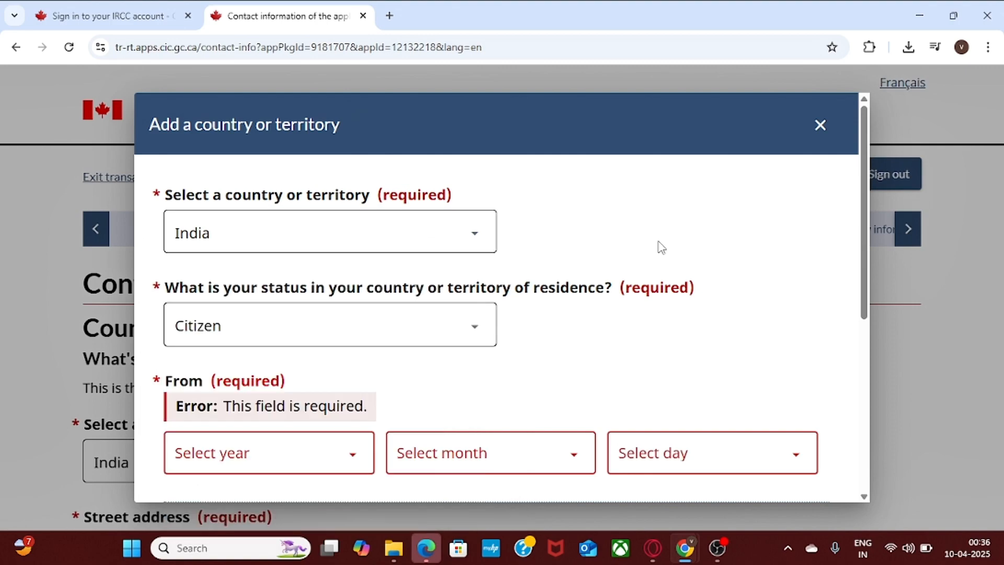
click(320, 453)
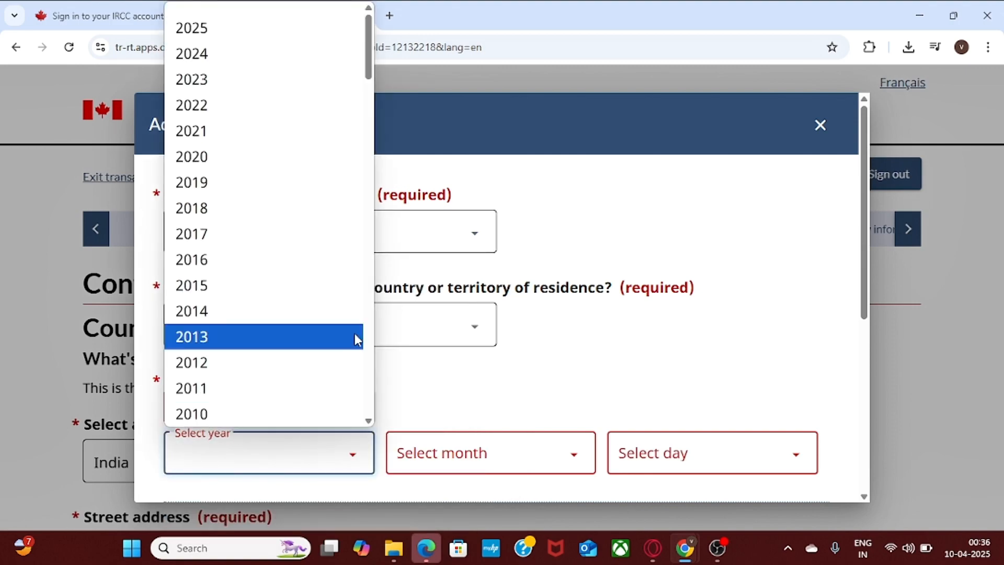
scroll(370, 403, down, 20)
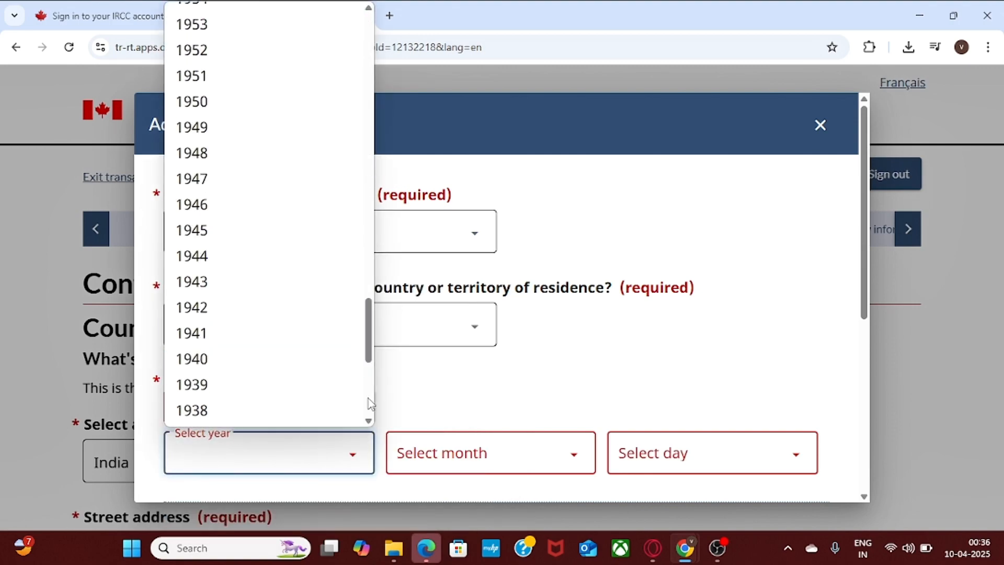
drag(369, 354, 370, 295)
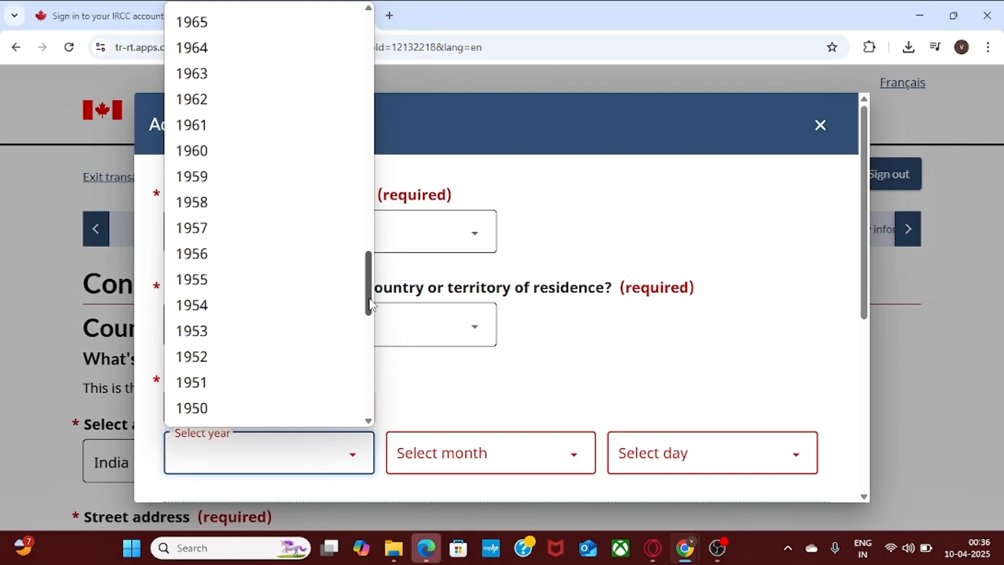
click(268, 19)
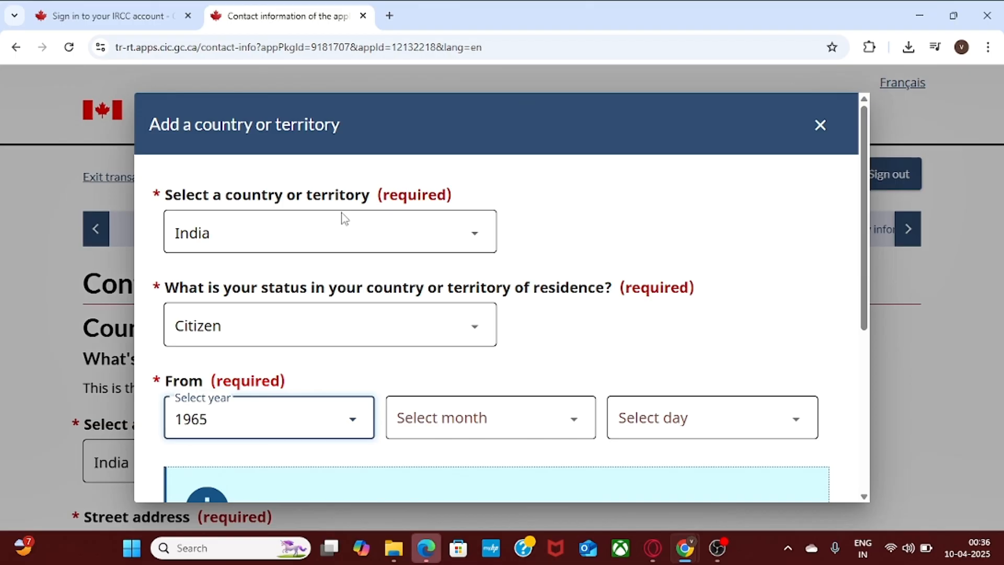
click(466, 432)
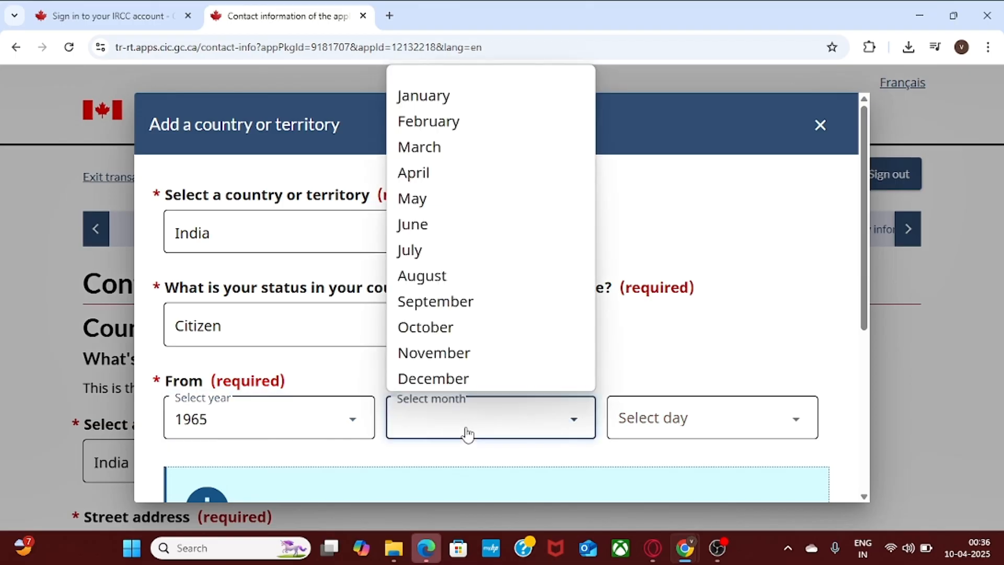
click(506, 90)
click(729, 421)
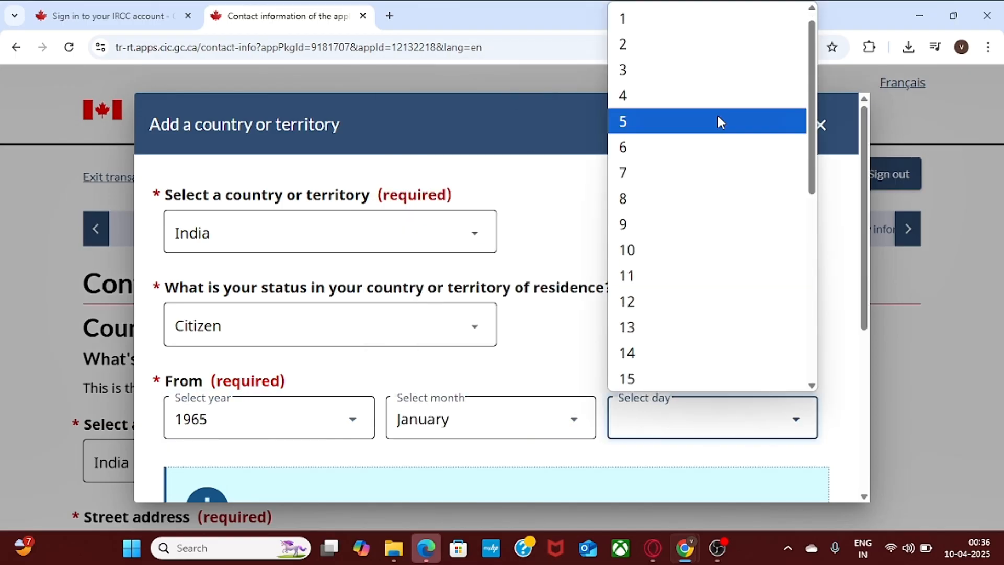
click(669, 21)
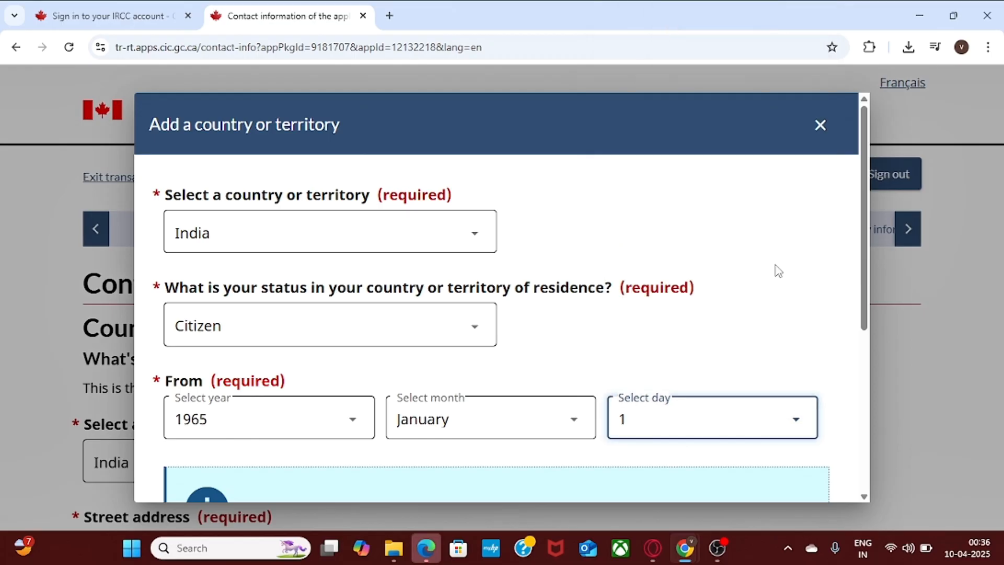
Mark India as the current residence, save the entry and continue past the contact page.
drag(863, 264, 874, 402)
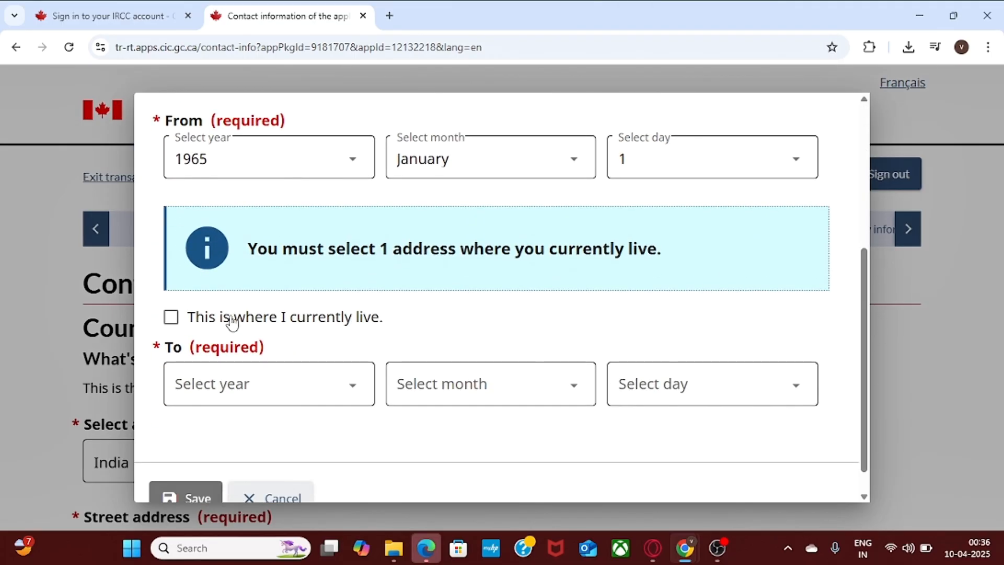
click(171, 317)
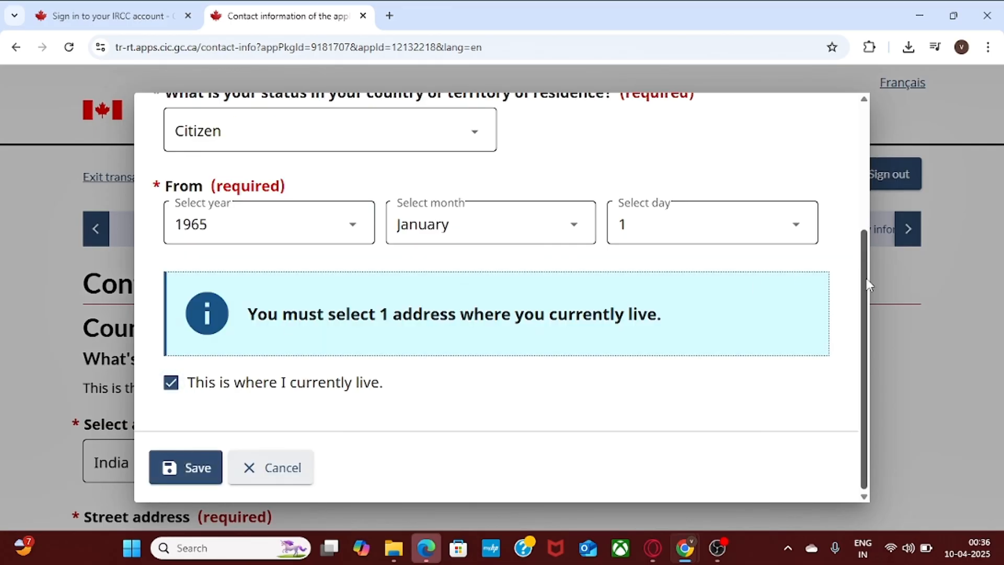
drag(868, 284, 848, 336)
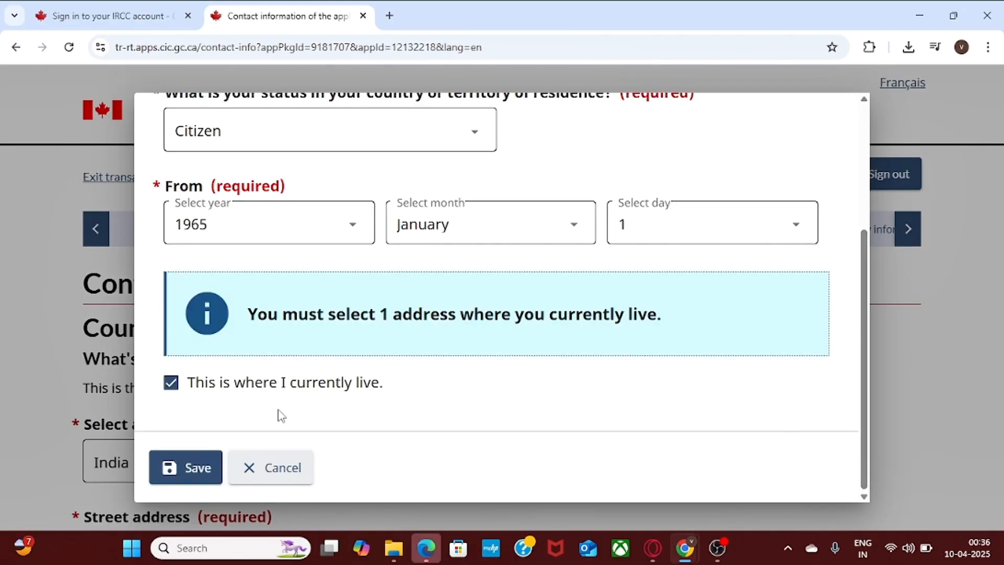
click(190, 468)
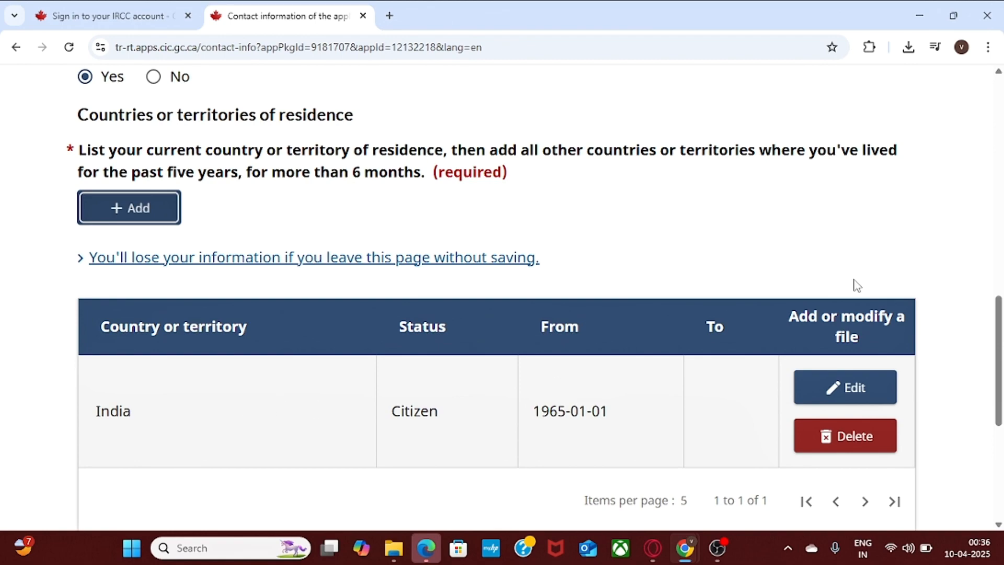
mouse_move(999, 348)
mouse_down()
mouse_move(999, 379)
mouse_move(1001, 337)
mouse_up()
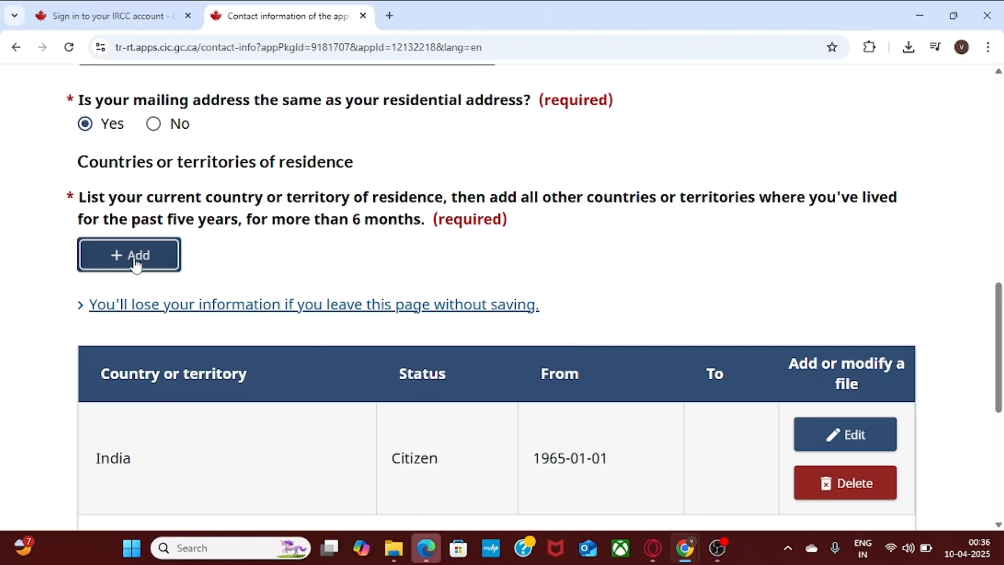
drag(1001, 324, 1001, 410)
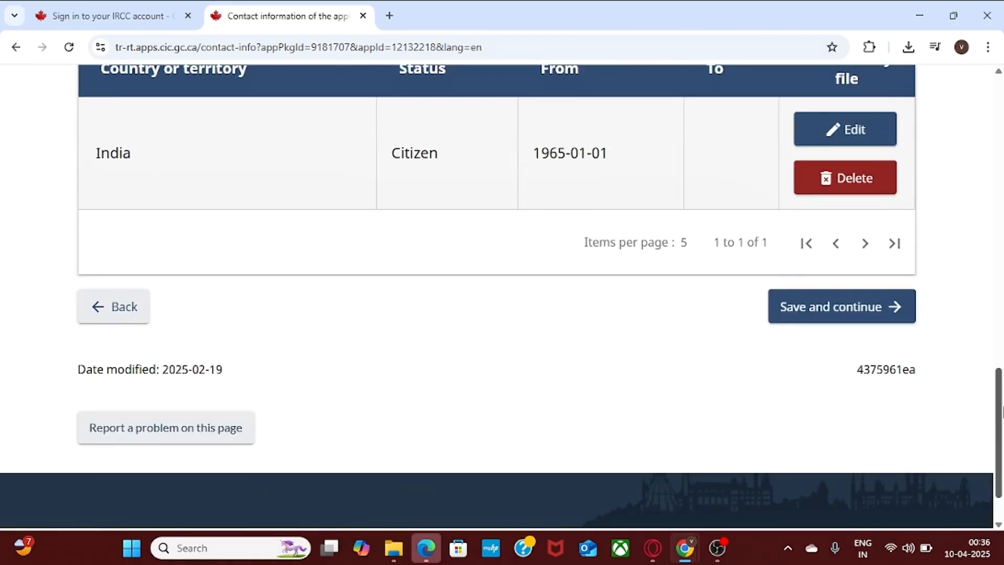
click(823, 313)
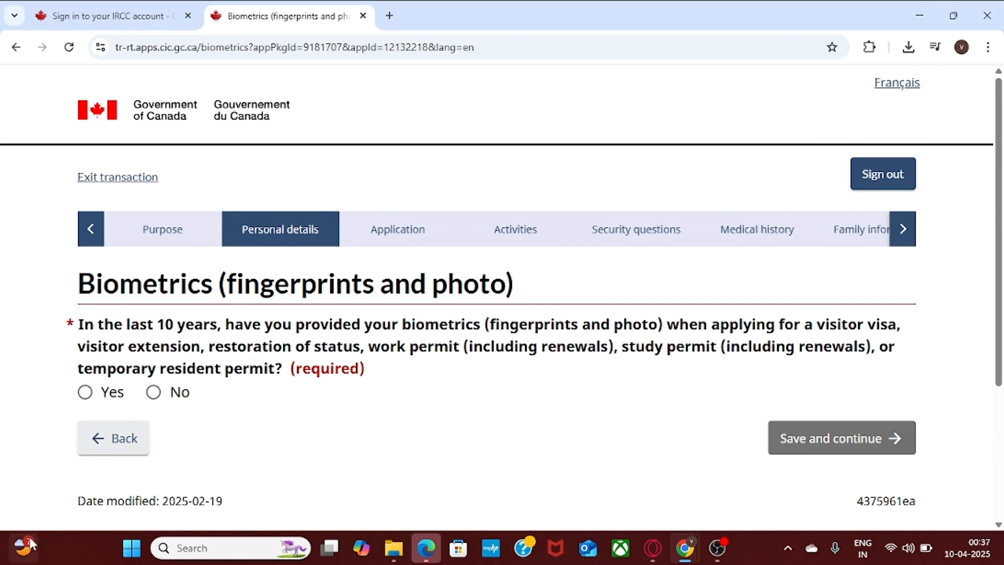
Answer No to having given biometrics in the last 10 years and save the page.
click(153, 392)
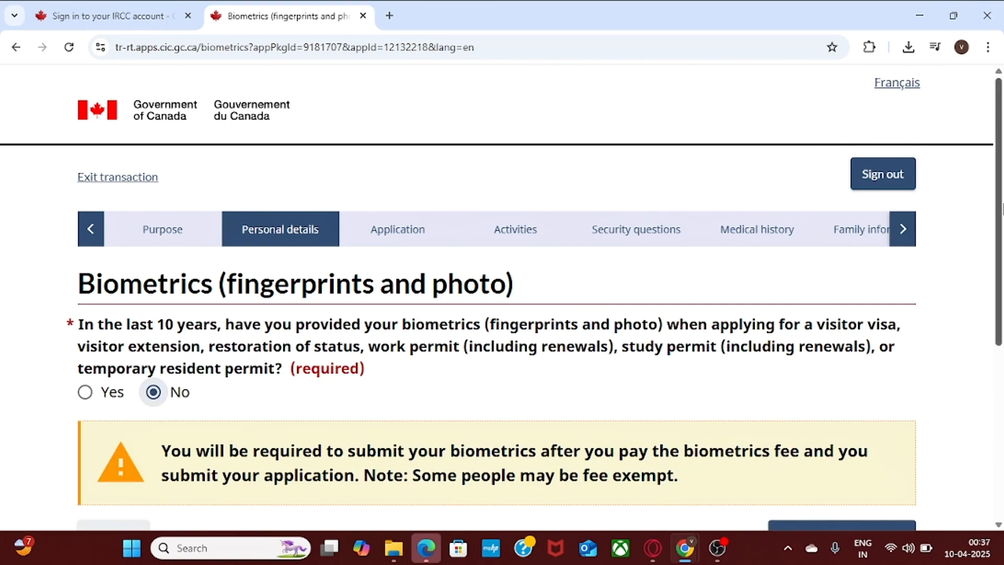
scroll(1001, 286, down, 3)
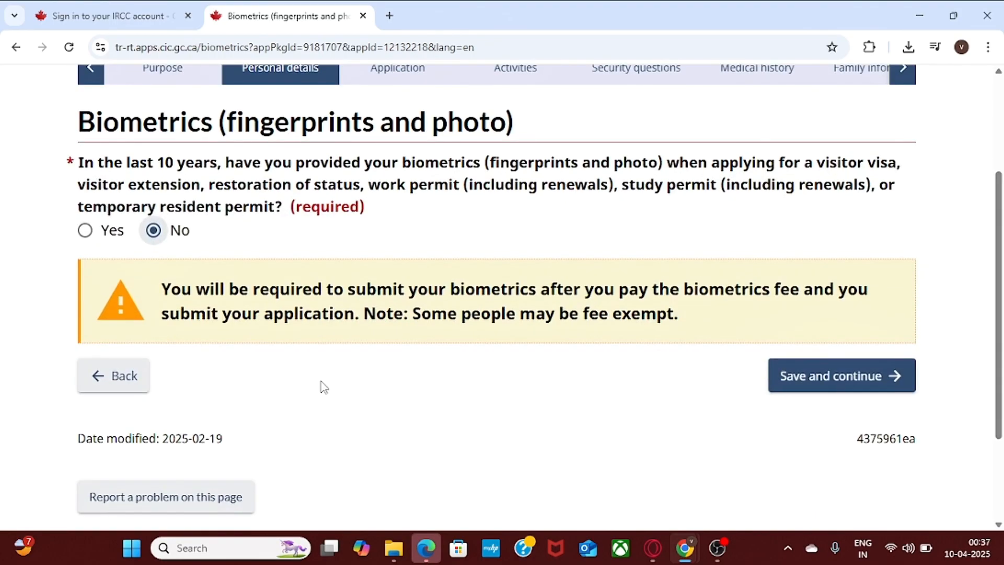
click(839, 372)
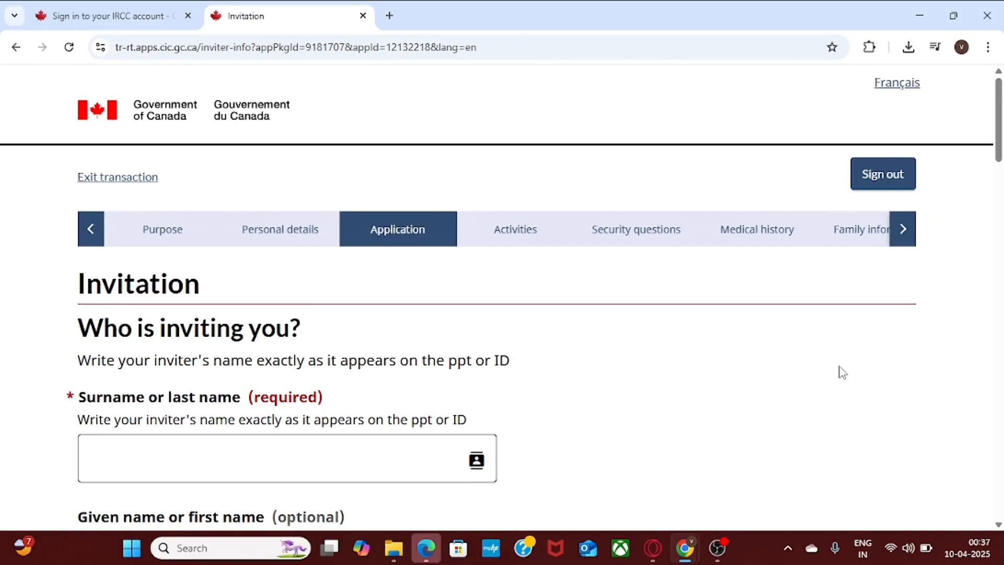
Enter 'Surname' as the inviter's surname and 'First name' as the given name.
scroll(1001, 183, down, 2)
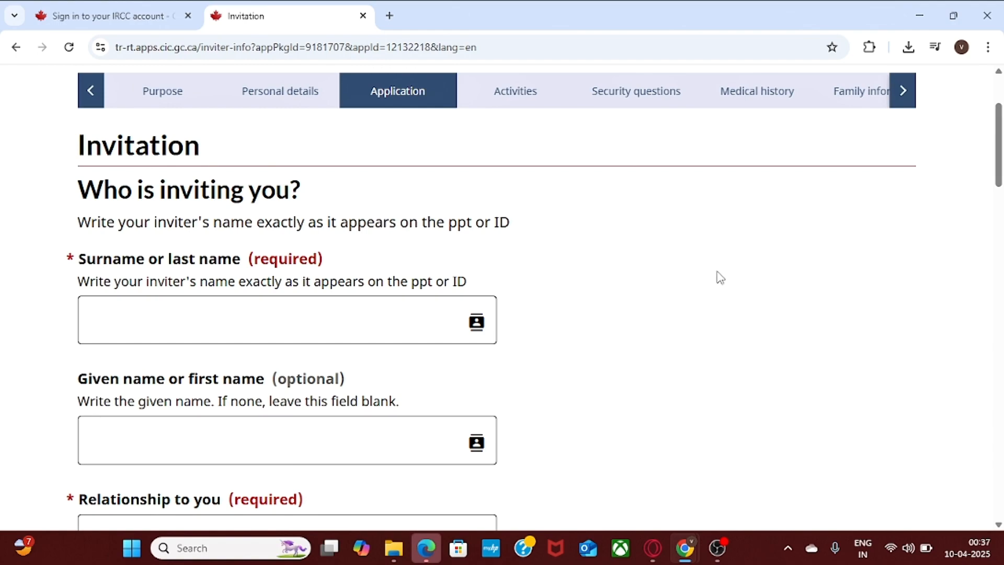
click(158, 312)
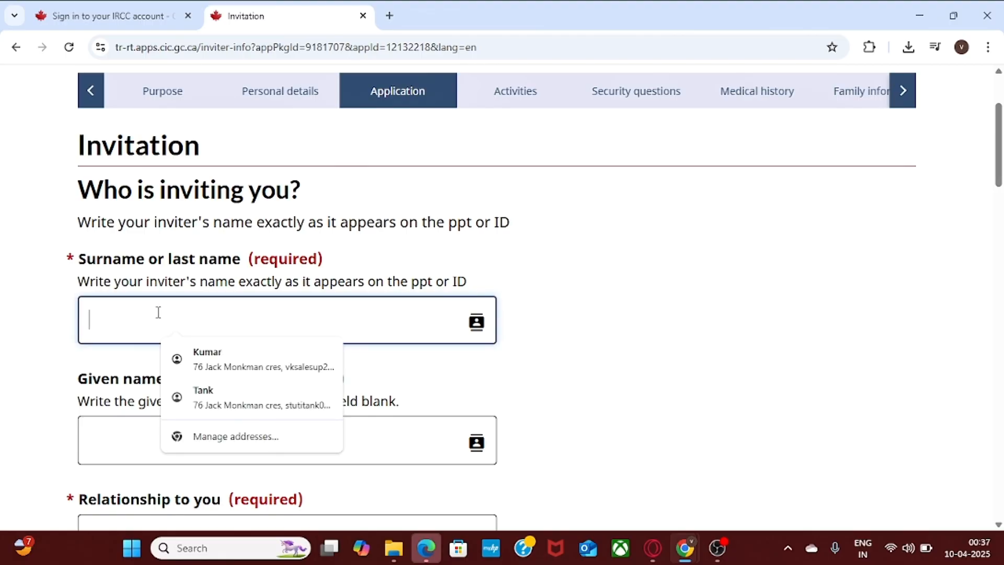
click(531, 276)
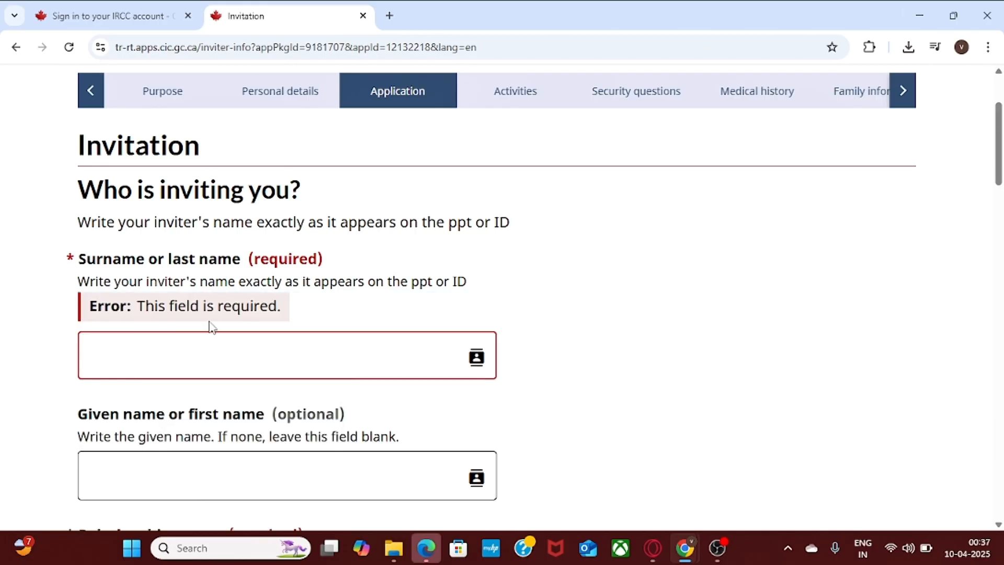
click(128, 351)
click(107, 352)
text(S)
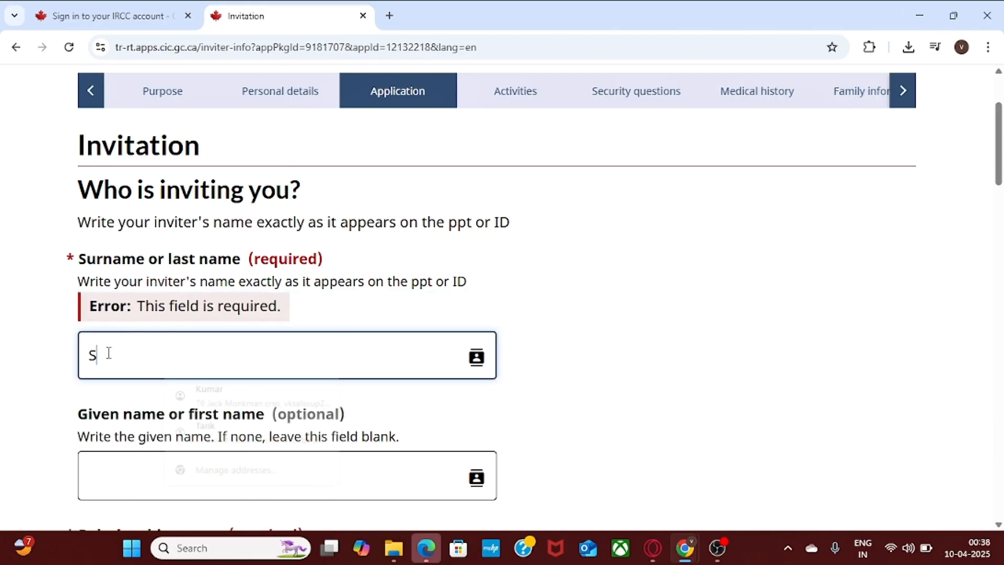
text(urname)
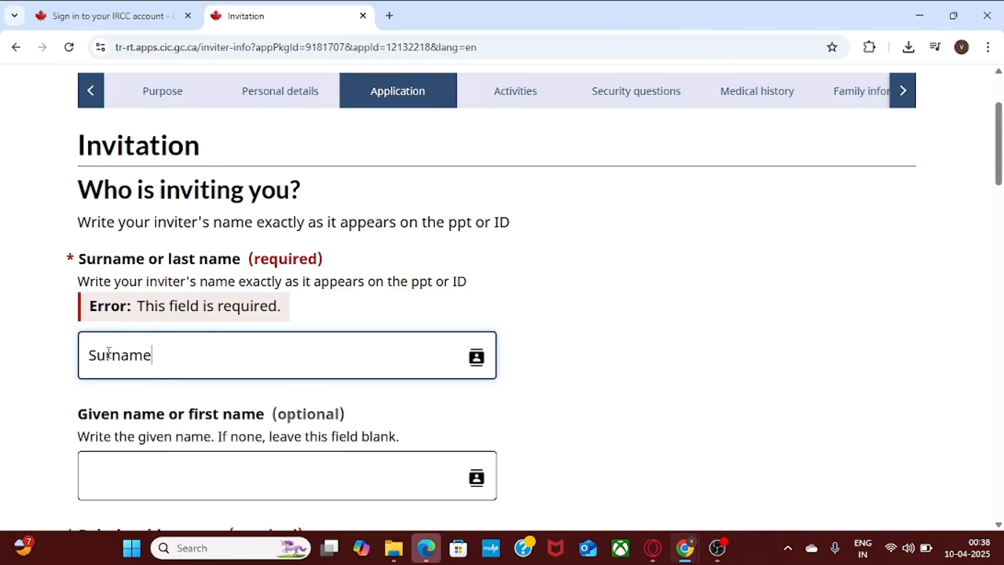
click(213, 438)
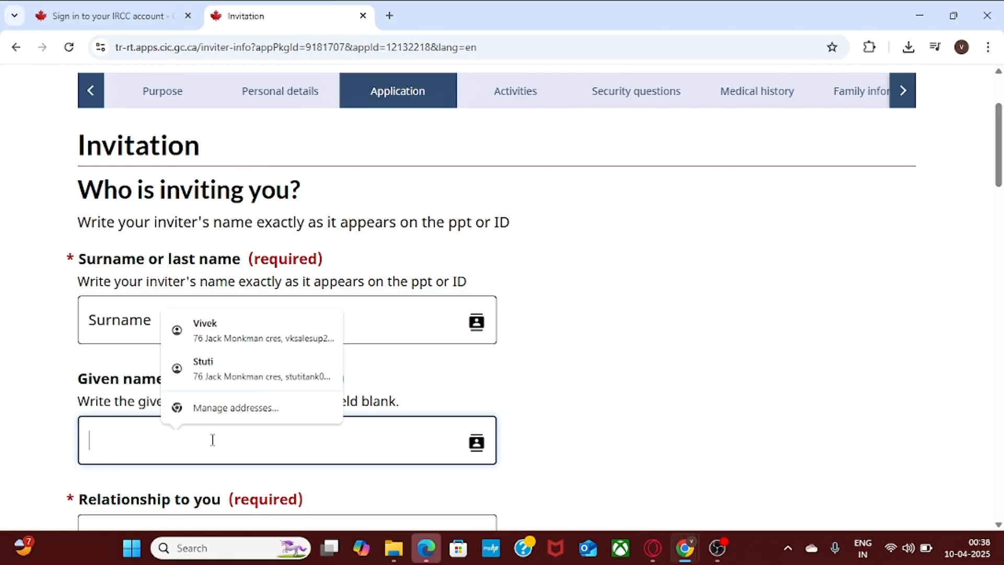
click(120, 455)
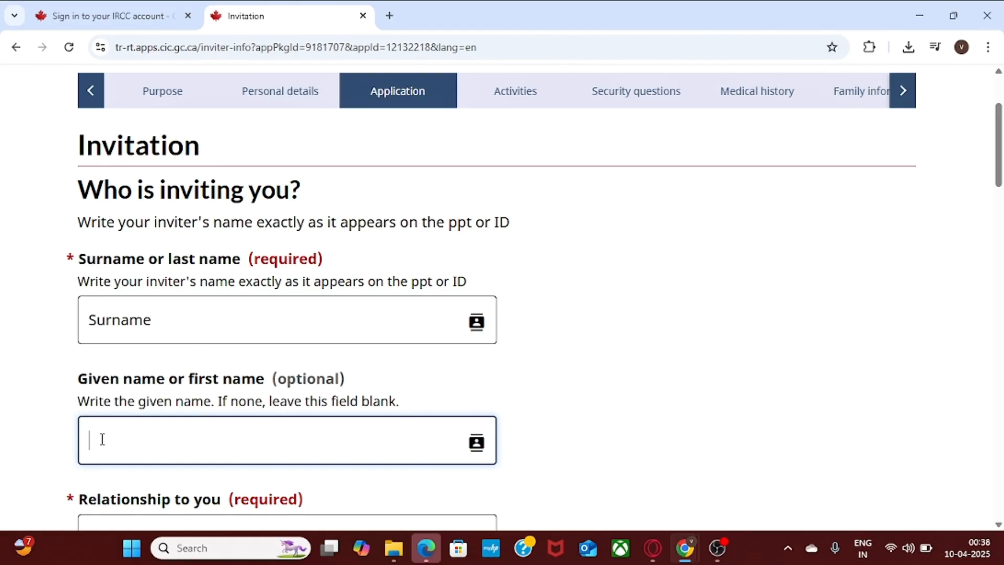
text(First name)
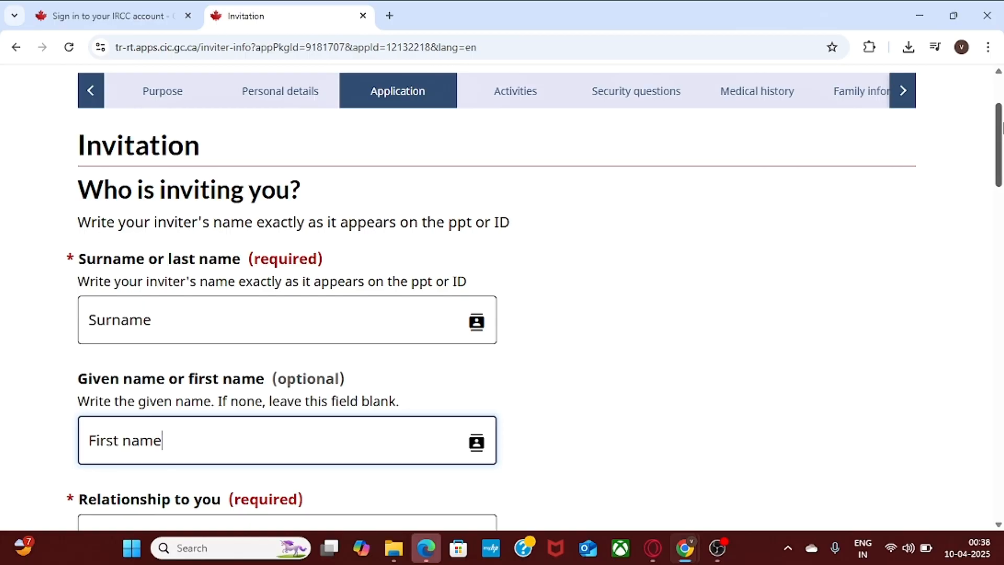
drag(999, 135, 1000, 175)
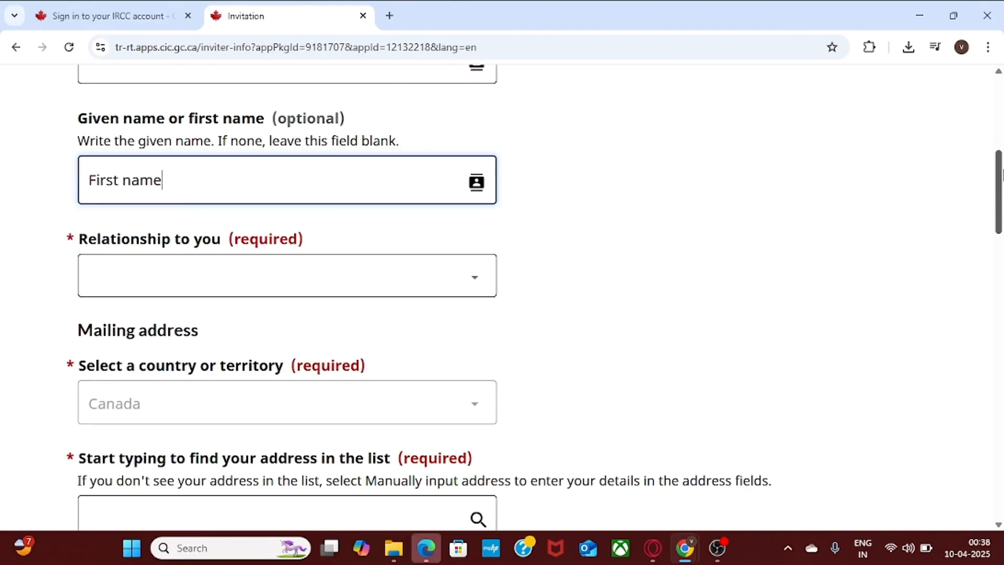
Set the inviter's relationship to Family member.
click(285, 277)
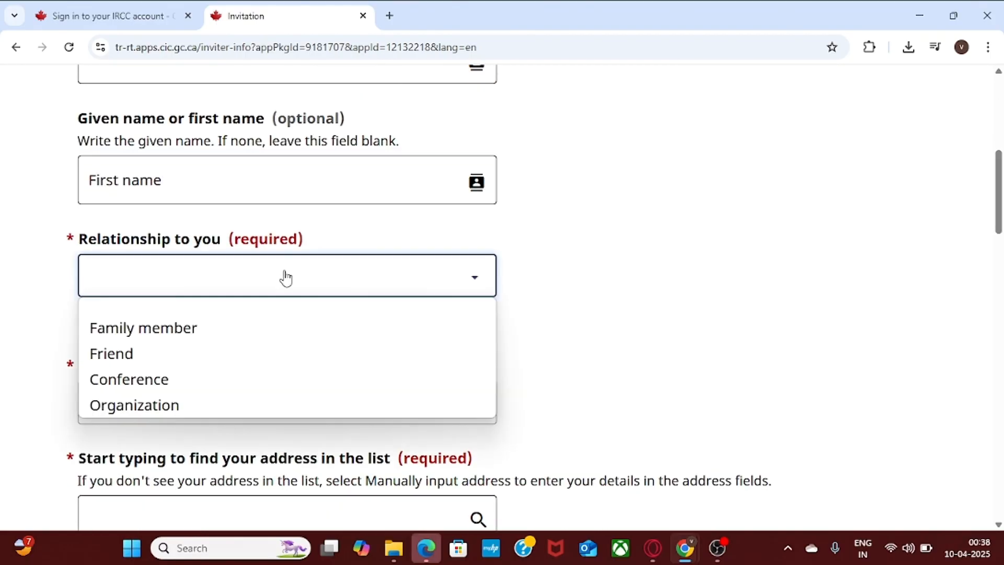
click(179, 329)
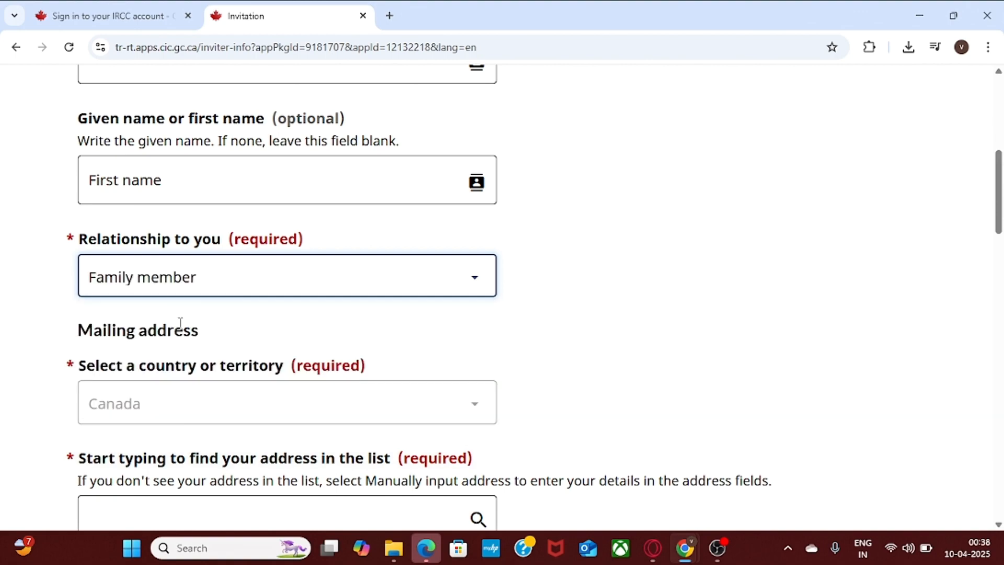
scroll(1001, 190, down, 2)
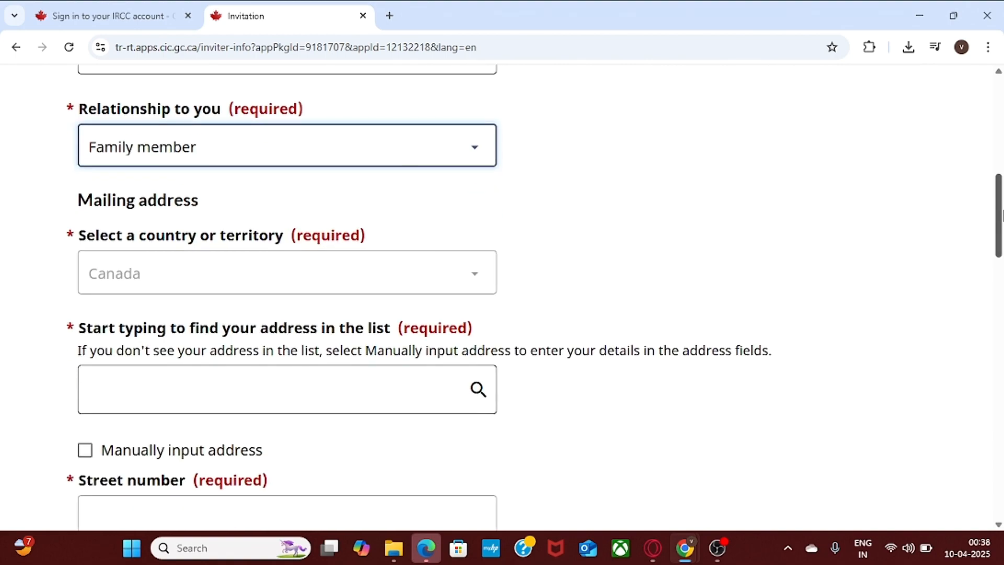
click(189, 273)
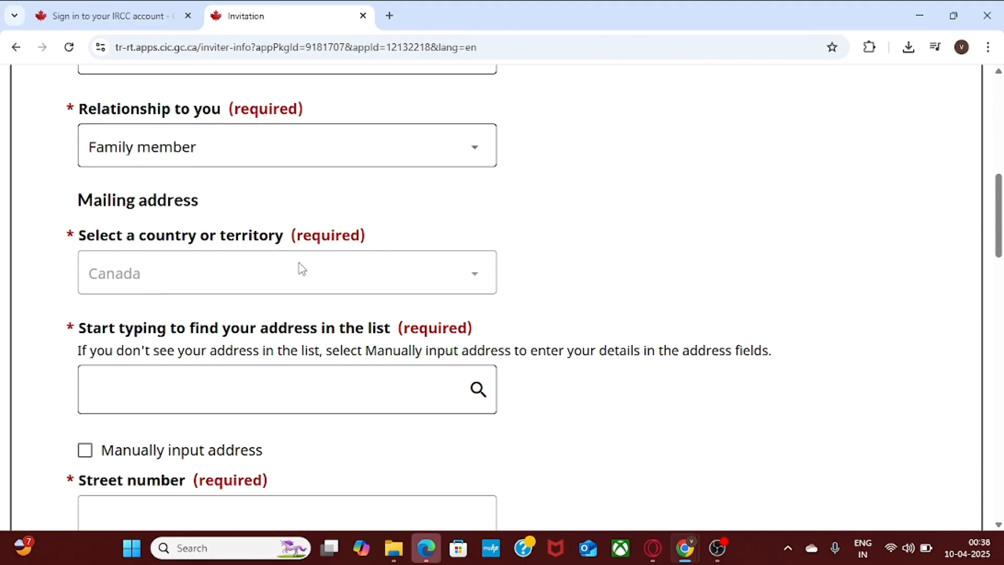
scroll(999, 225, down, 2)
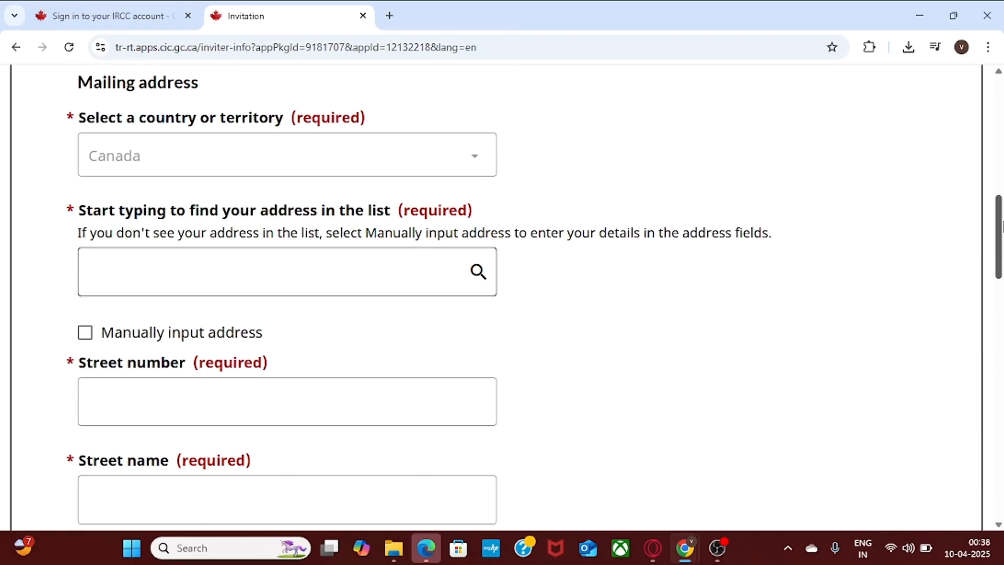
Search for the inviter's Canadian address and pick the matching lookup suggestion.
click(120, 264)
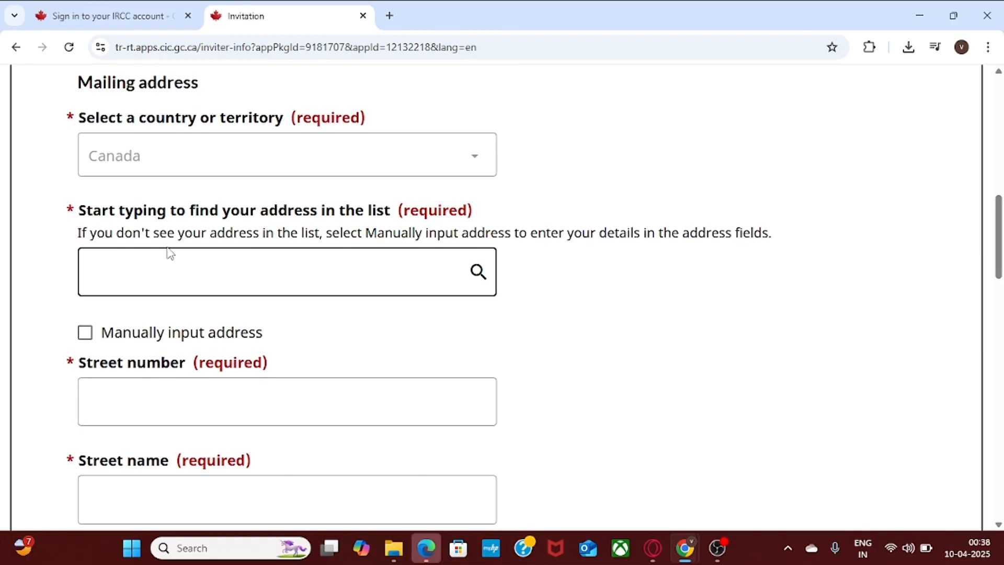
click(292, 264)
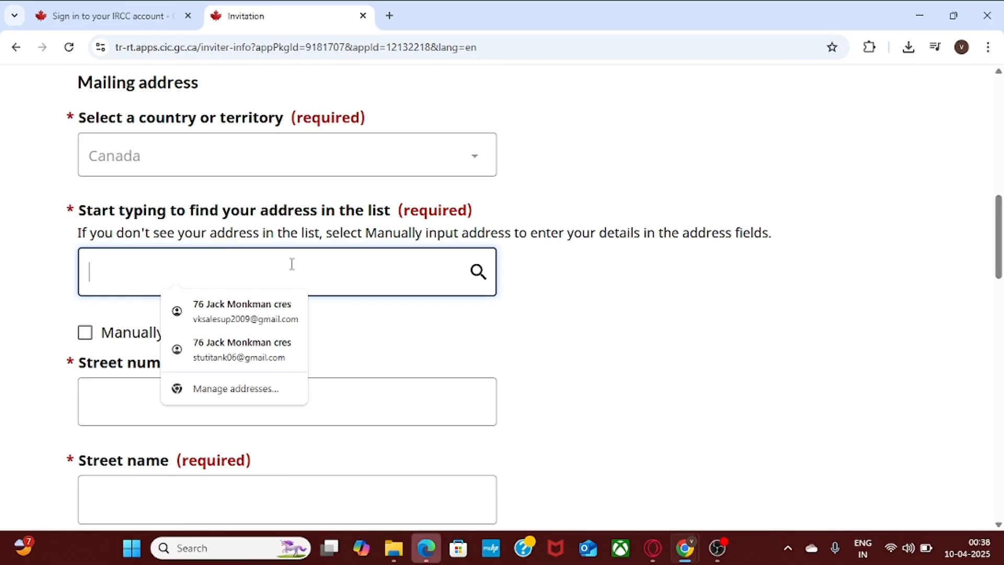
text(101)
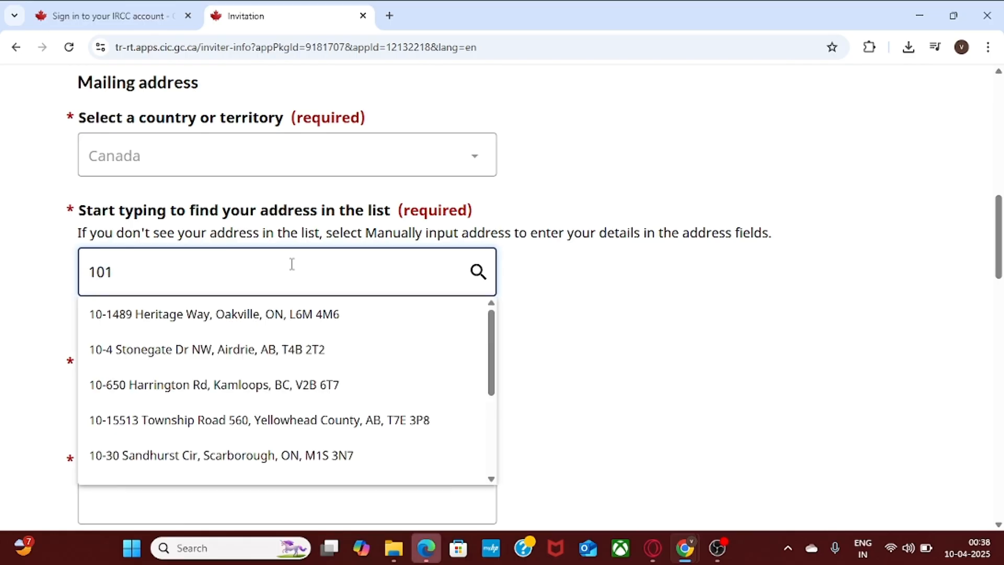
text( jack)
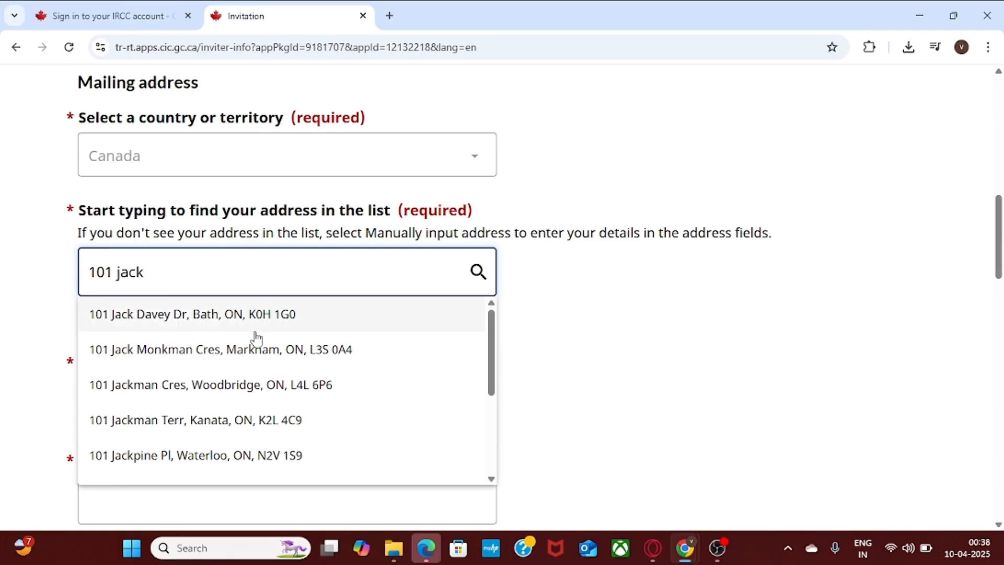
click(245, 391)
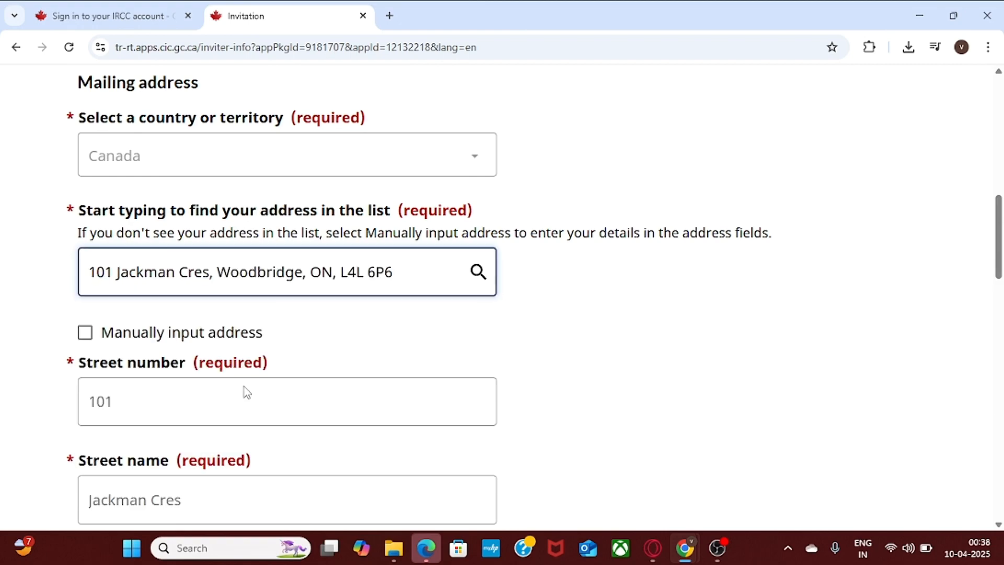
click(563, 356)
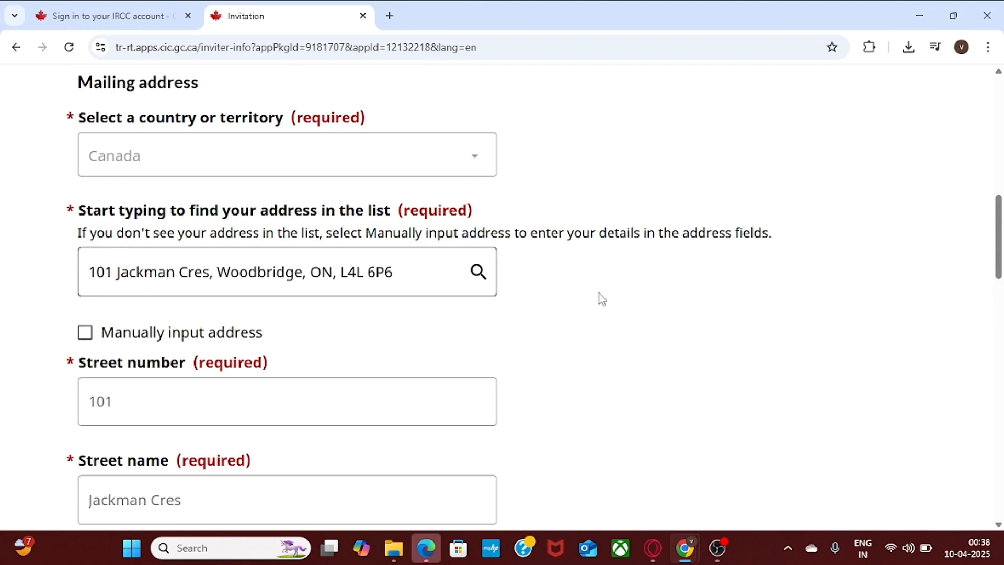
drag(1001, 239, 1001, 259)
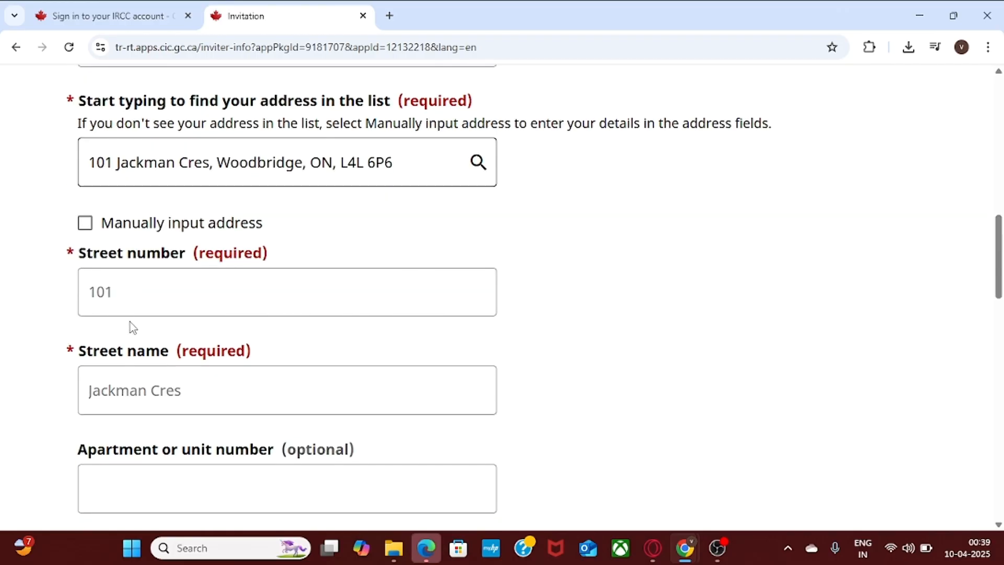
Enter the inviter's phone as a Cellular, Canada or the U.S. number.
drag(1001, 273, 1001, 371)
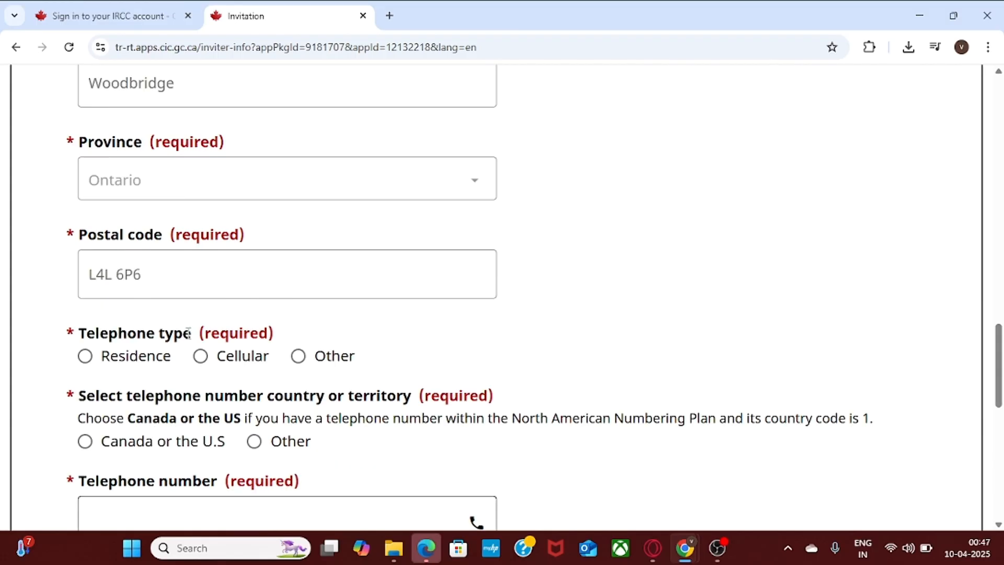
click(208, 356)
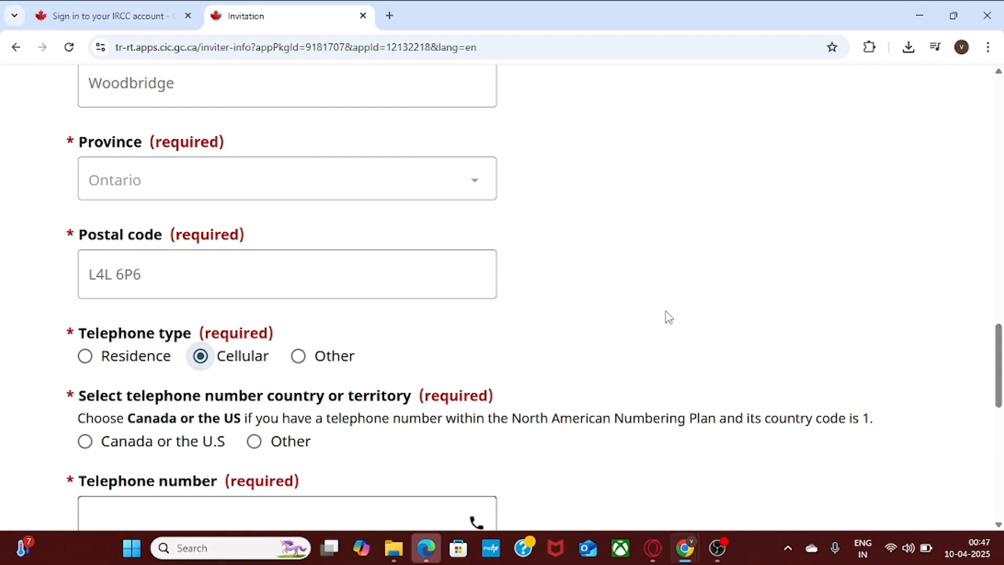
drag(1001, 340, 1001, 357)
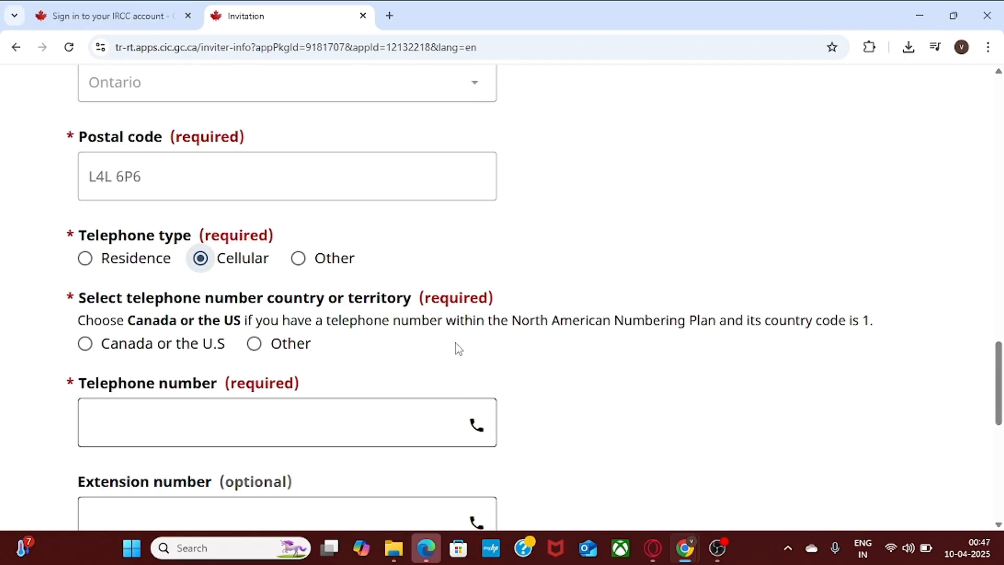
click(84, 344)
click(139, 440)
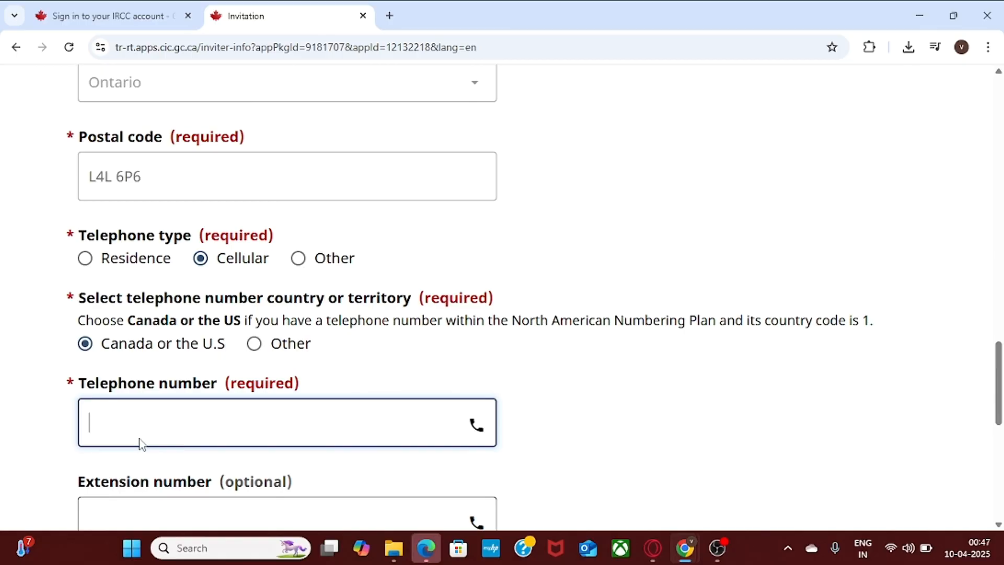
text(1234567891)
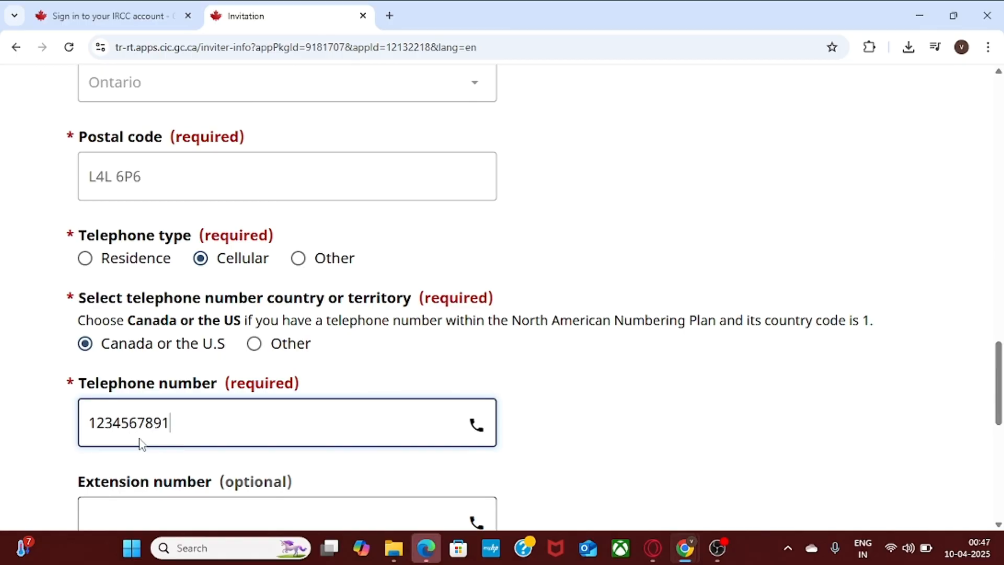
Fill in the inviter's email from the saved suggestion, answer No to other inviters, and save.
scroll(1001, 396, down, 3)
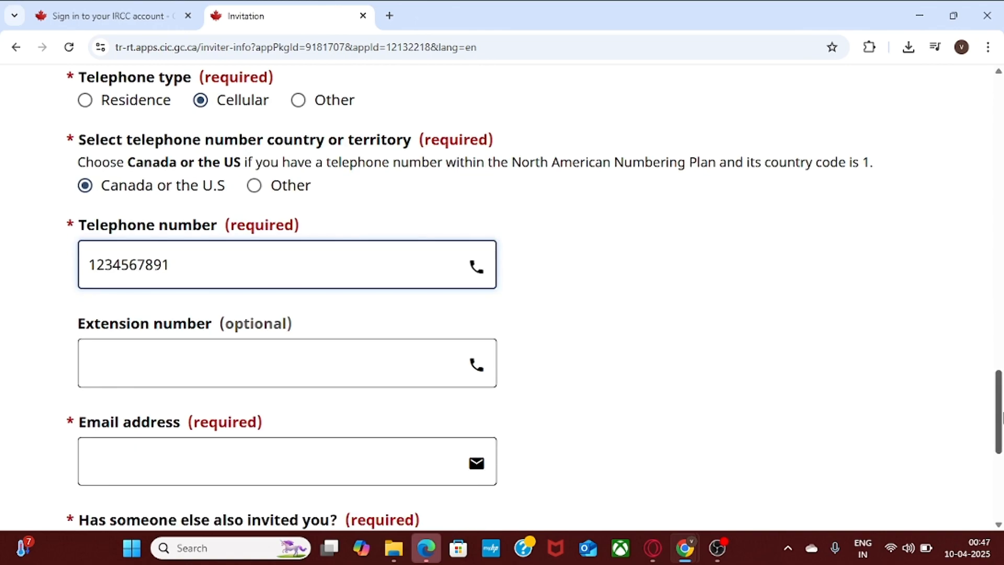
scroll(999, 436, down, 1)
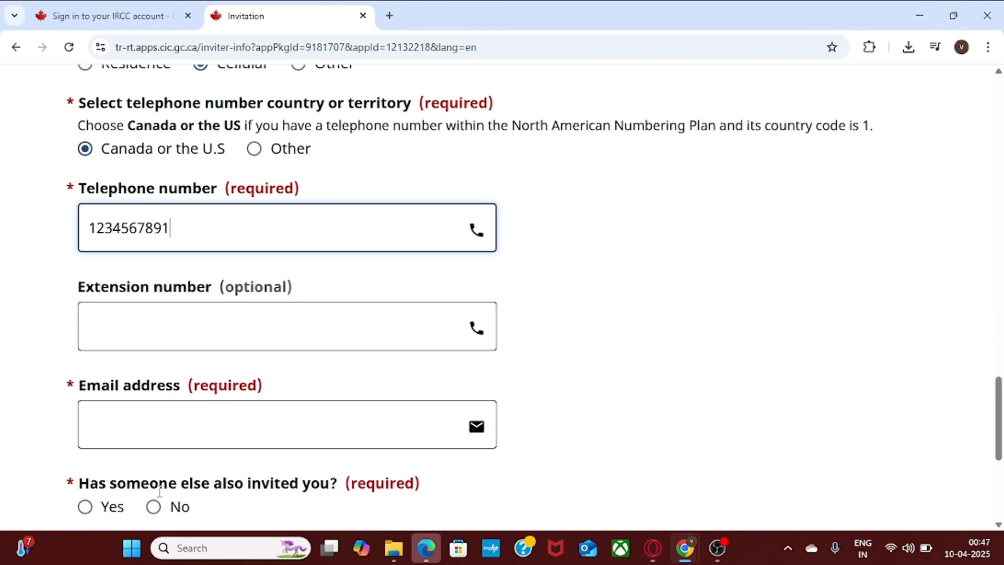
click(143, 442)
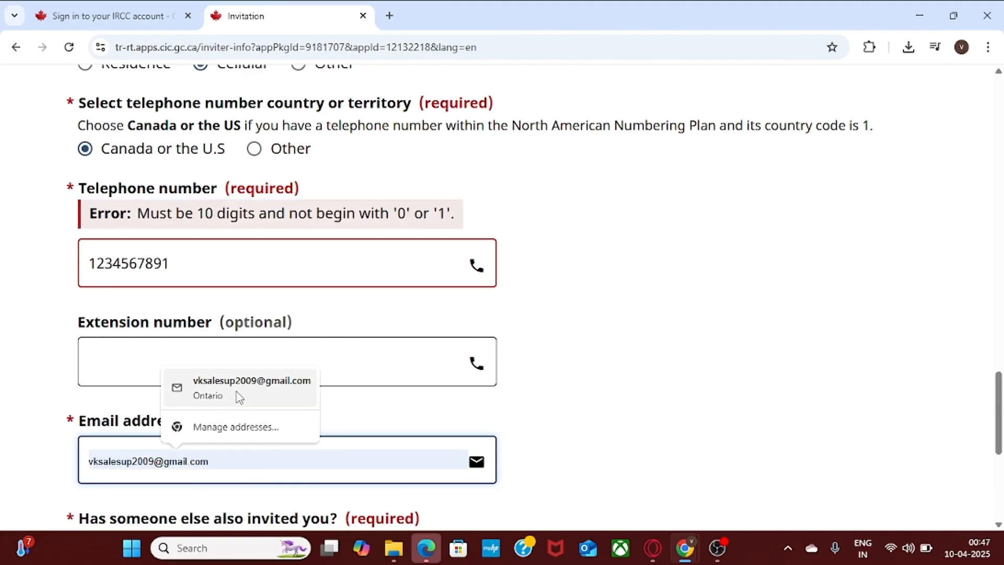
click(239, 397)
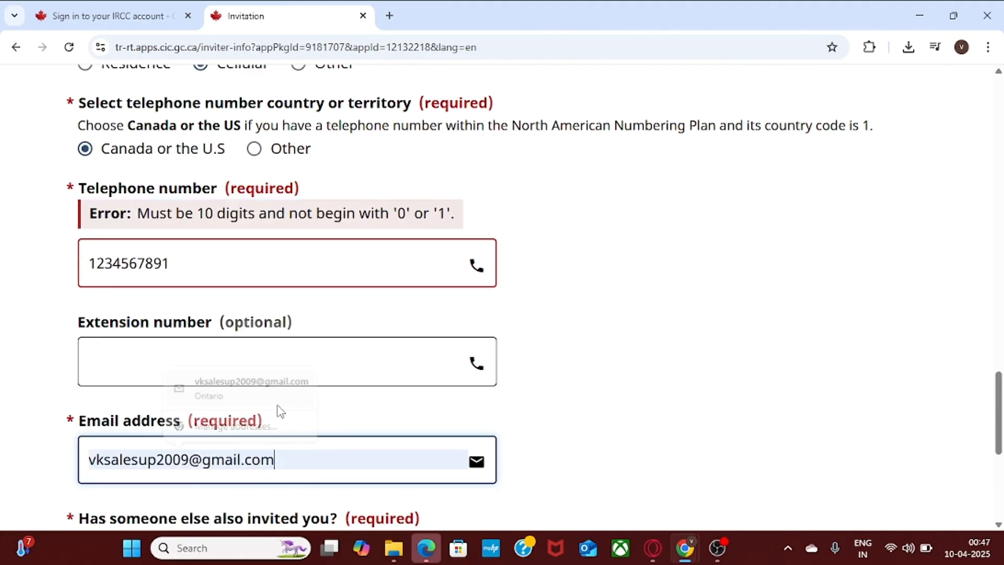
scroll(998, 418, down, 3)
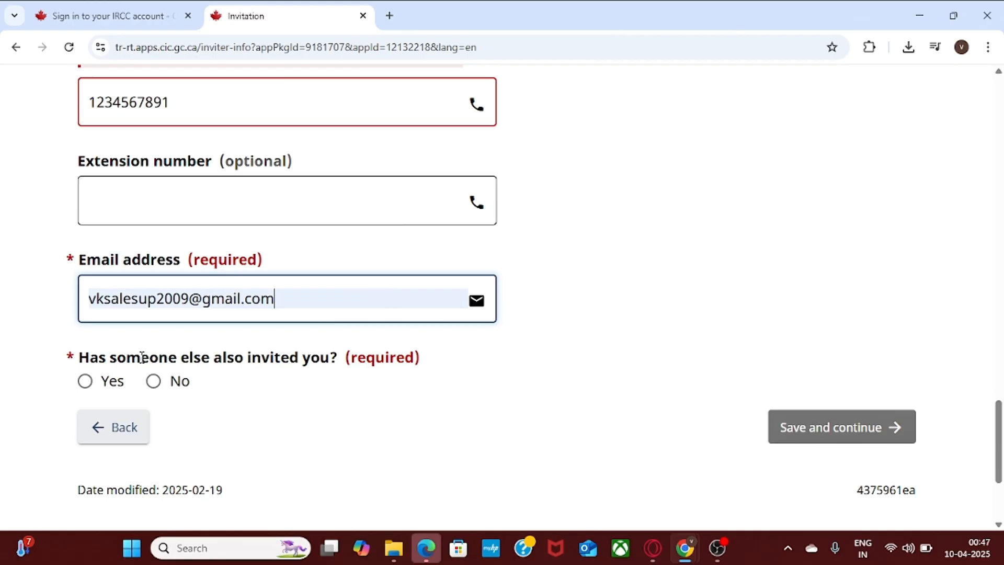
click(151, 383)
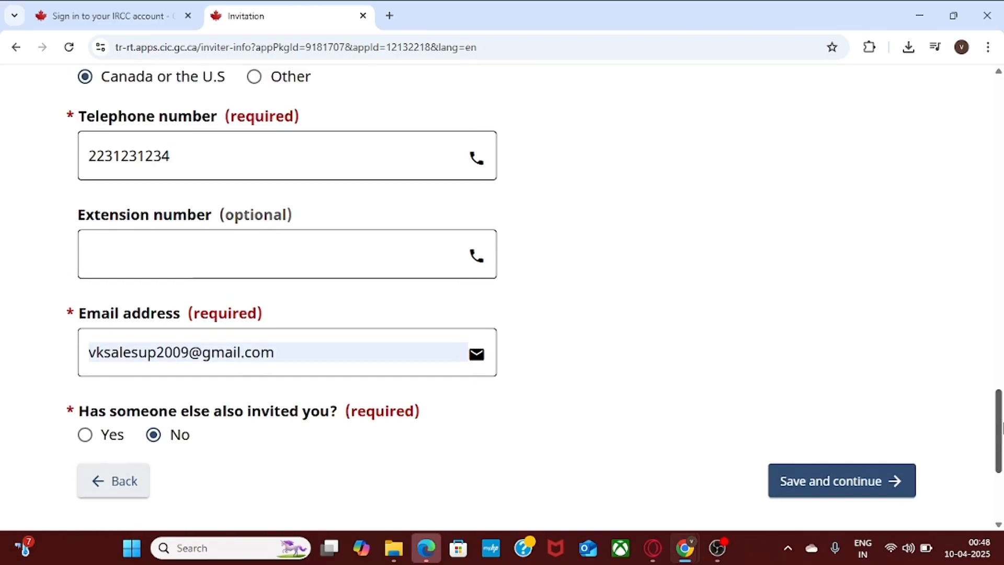
scroll(460, 304, up, 1)
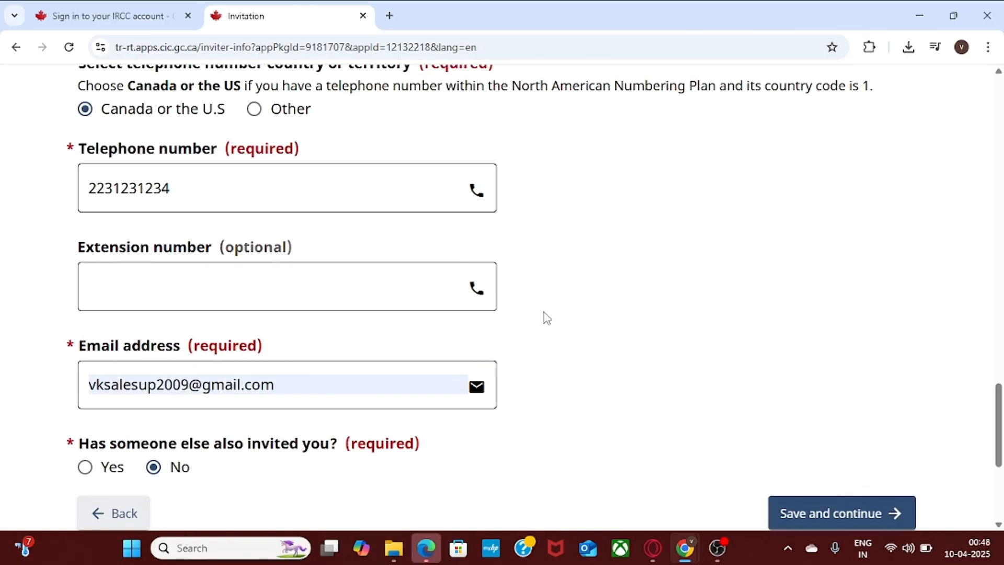
scroll(998, 393, down, 2)
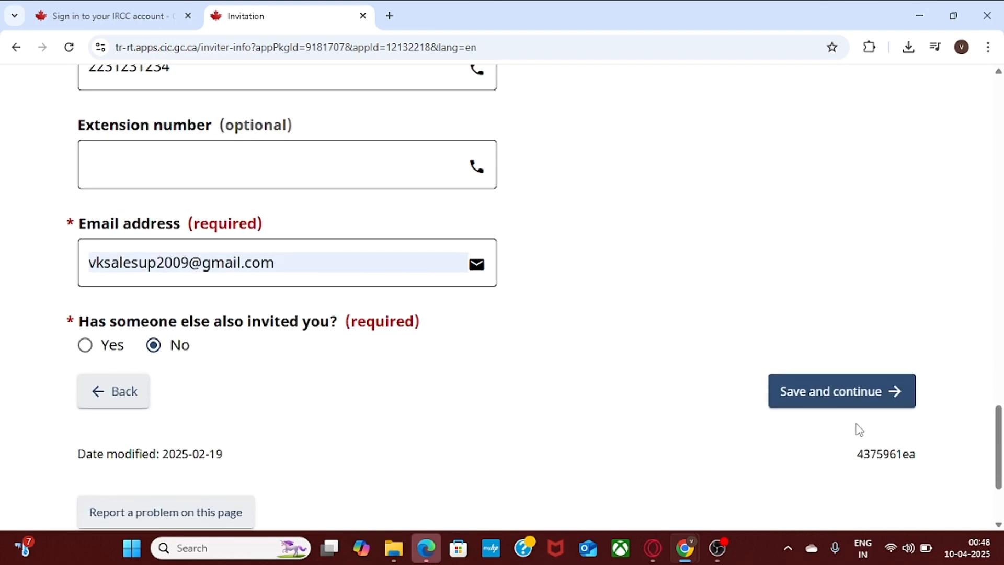
click(840, 397)
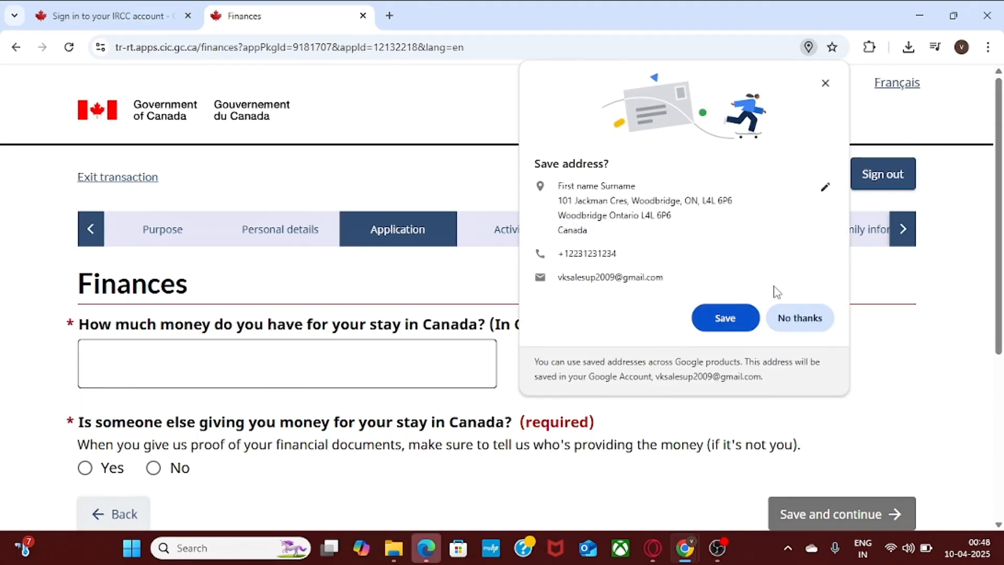
Decline Chrome's offer to save the address.
click(798, 329)
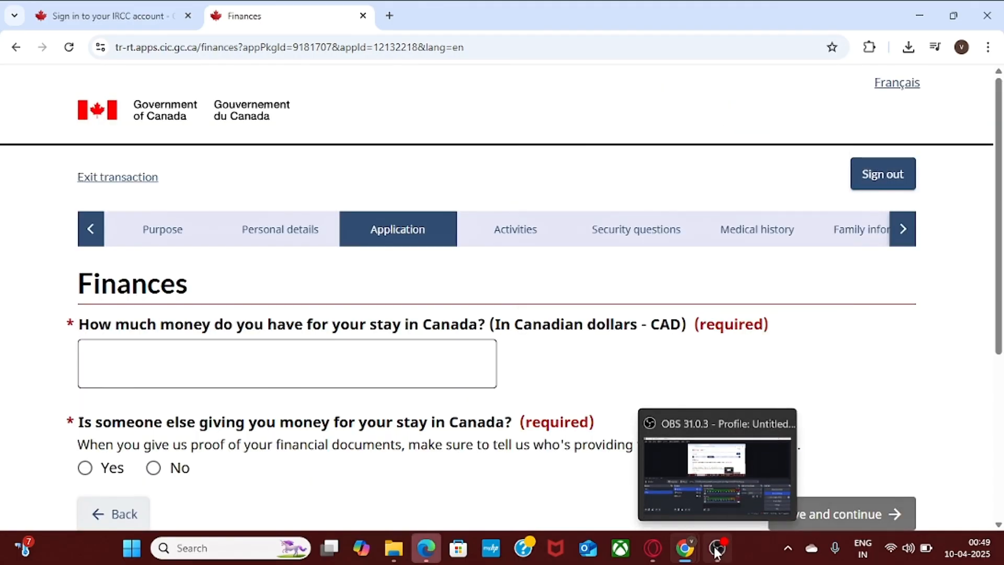
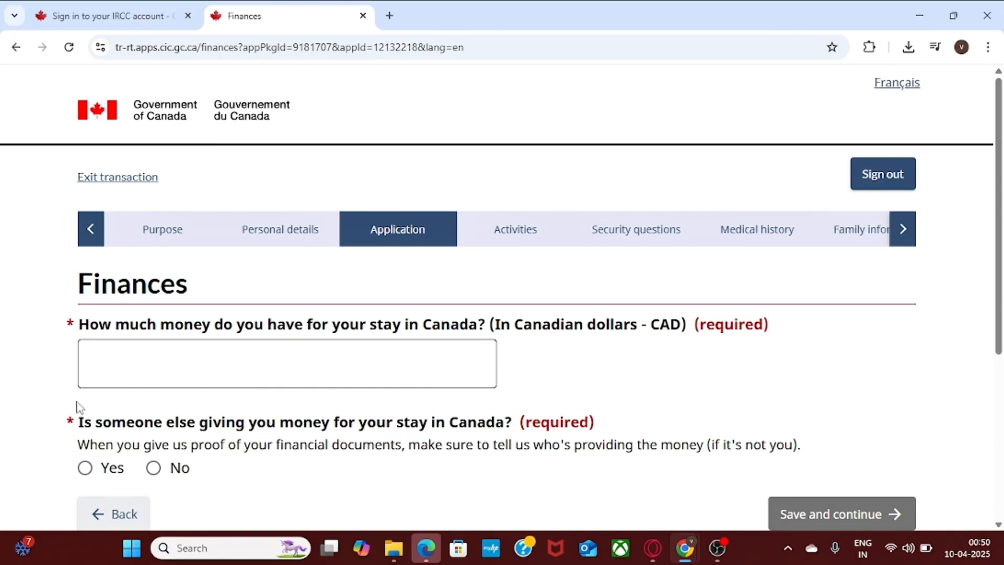
Enter 6000 CAD as funds for the stay, answer No to outside funding, and save.
click(116, 385)
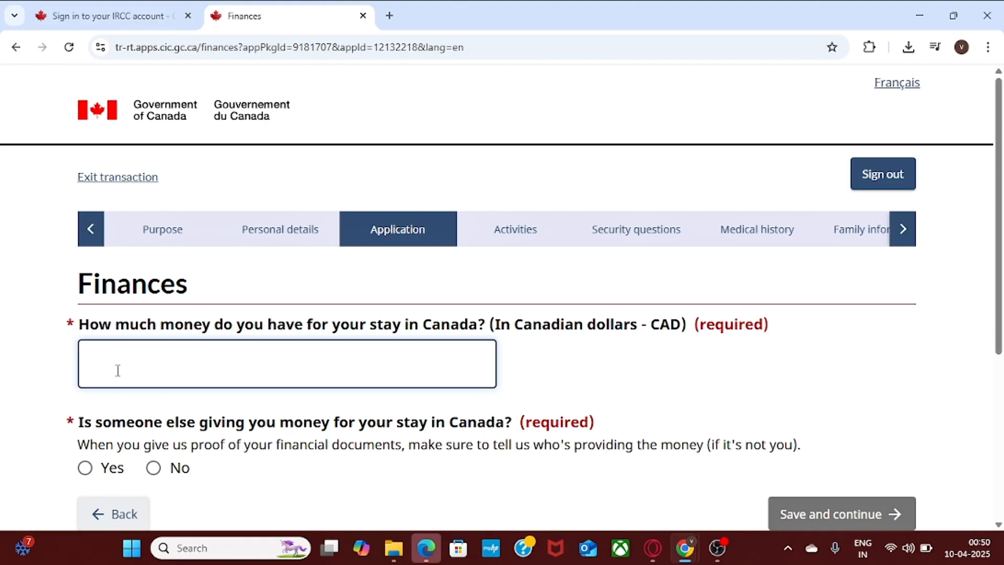
text(6000)
click(698, 391)
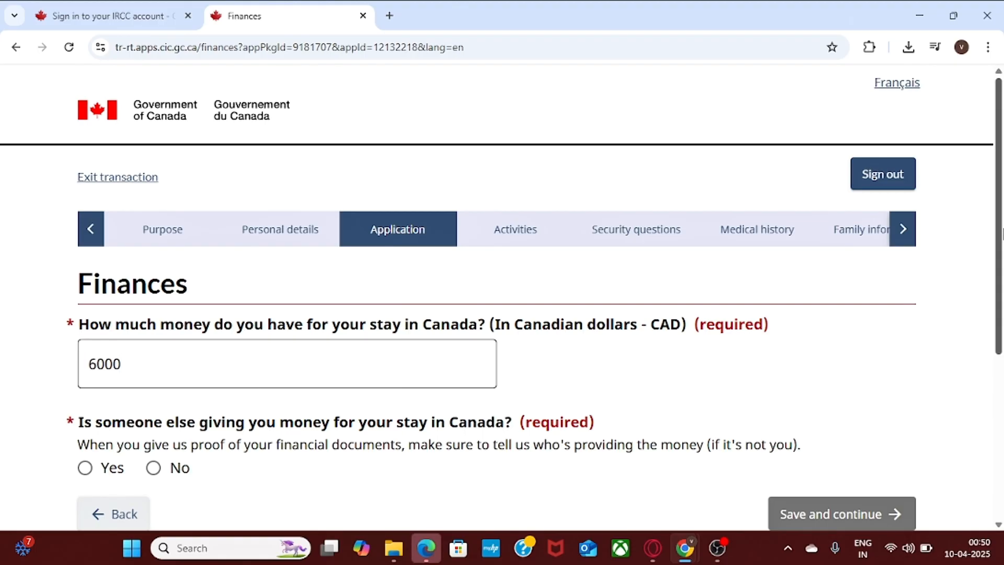
scroll(1001, 234, down, 2)
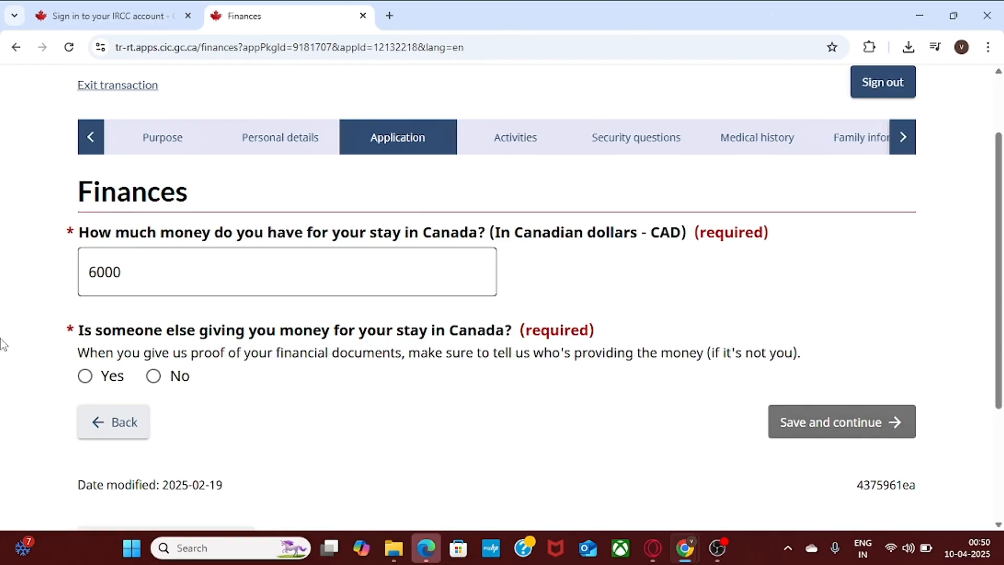
click(154, 377)
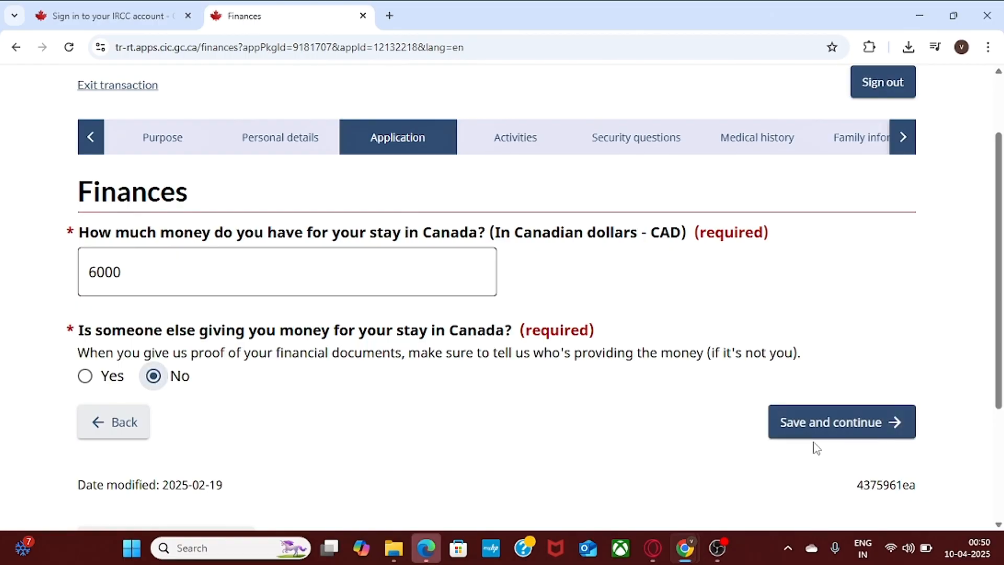
click(817, 424)
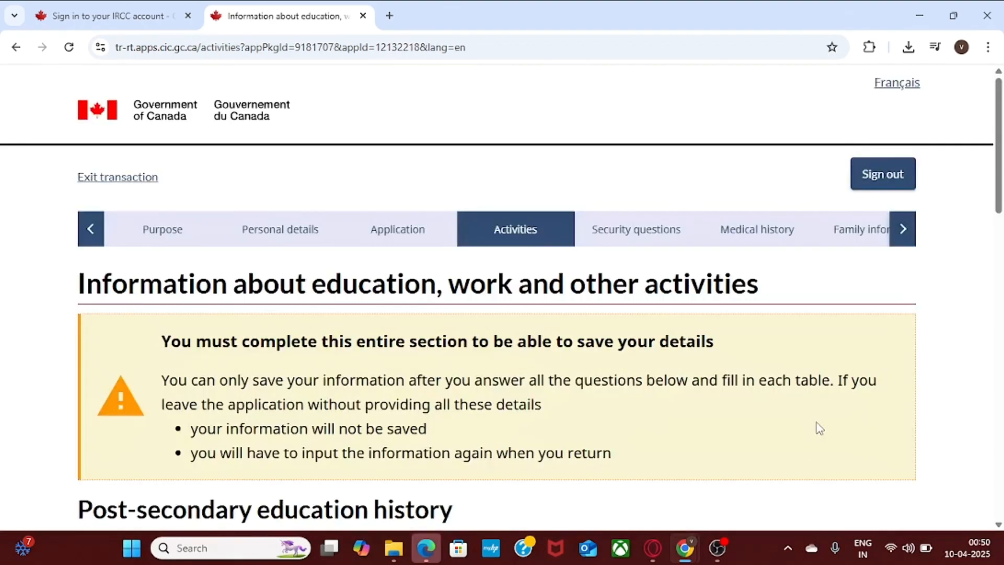
Answer No to post-secondary education and No to military or police service history.
drag(1001, 162, 993, 182)
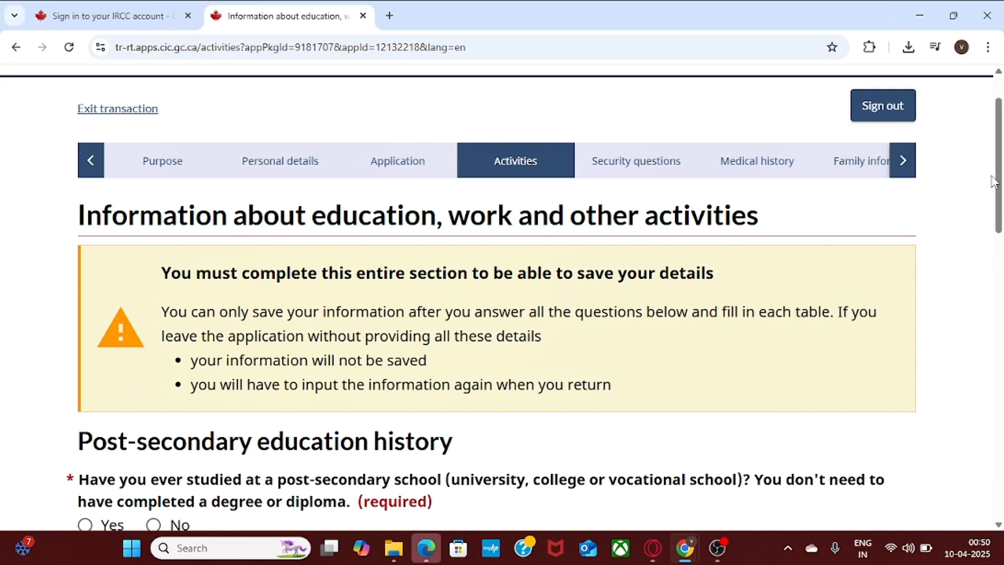
drag(1001, 180, 1001, 225)
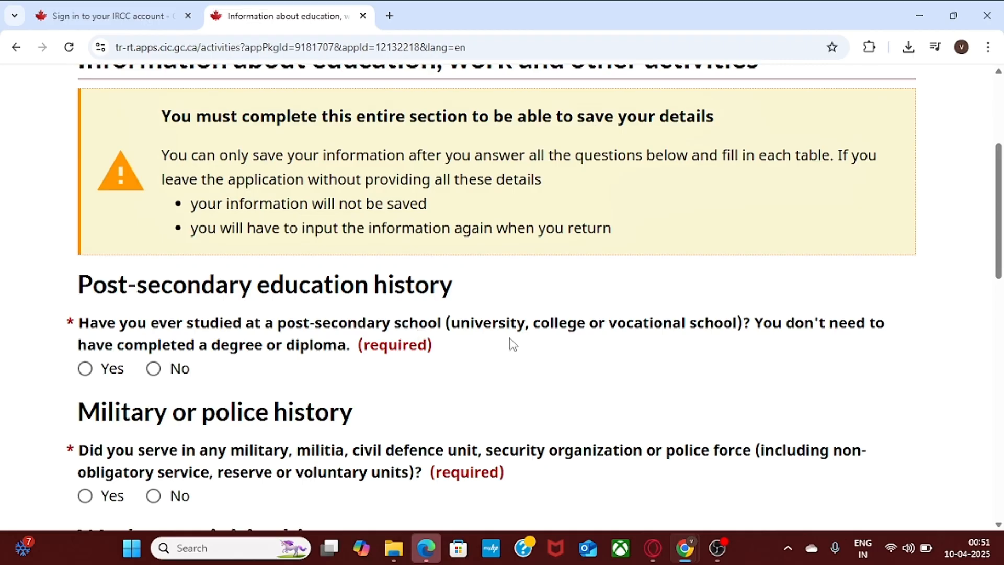
scroll(303, 334, down, 2)
click(153, 261)
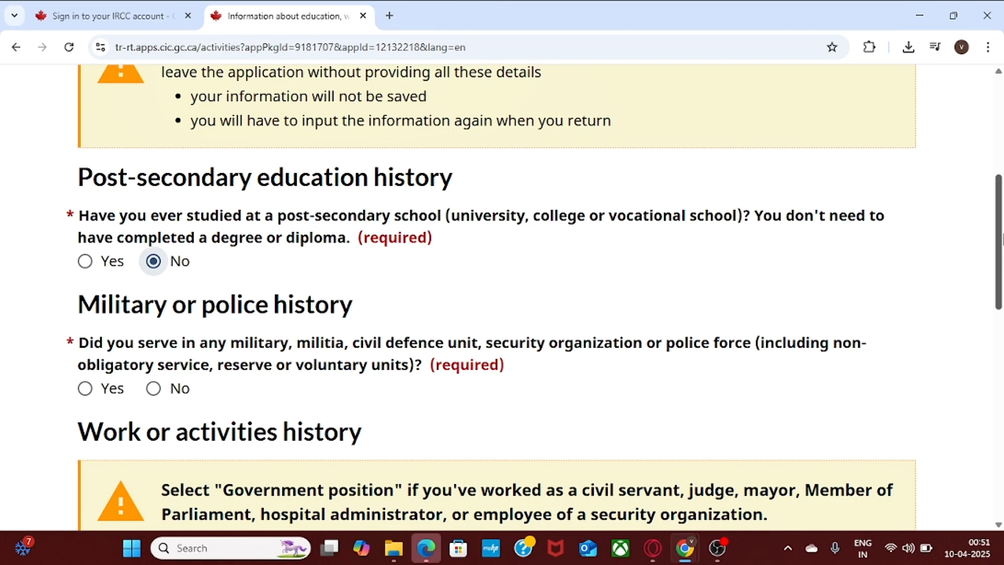
scroll(1001, 237, down, 1)
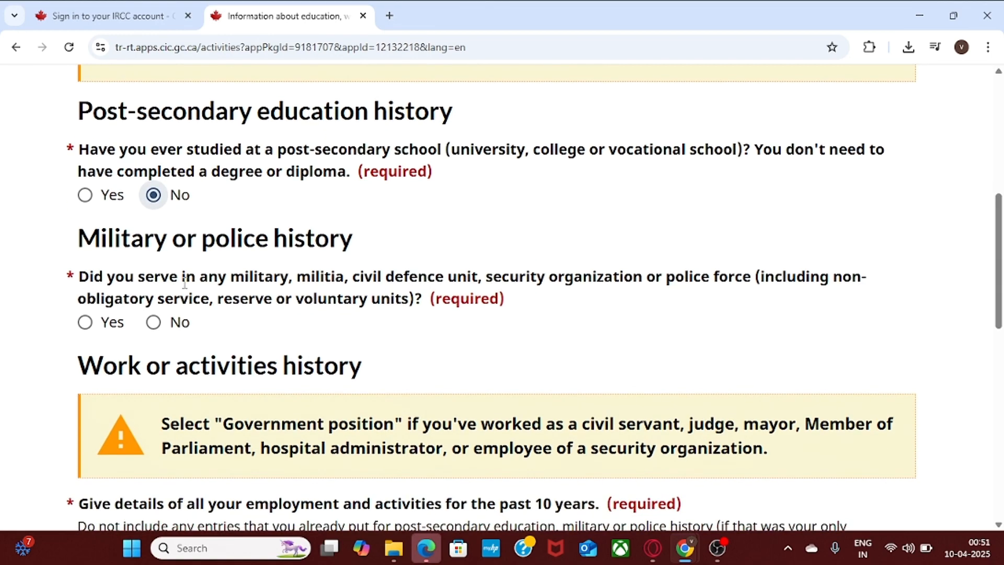
click(153, 322)
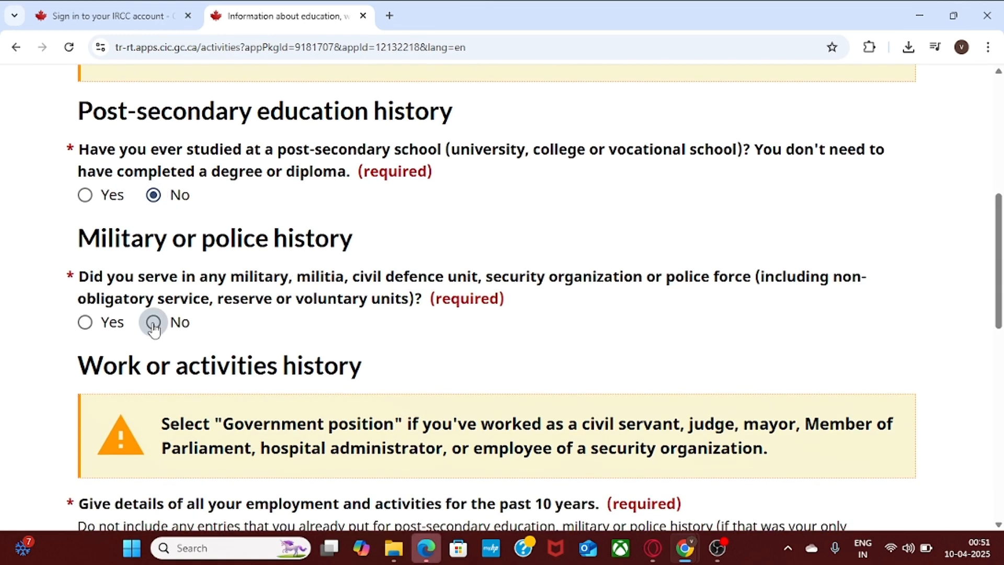
scroll(1001, 324, down, 4)
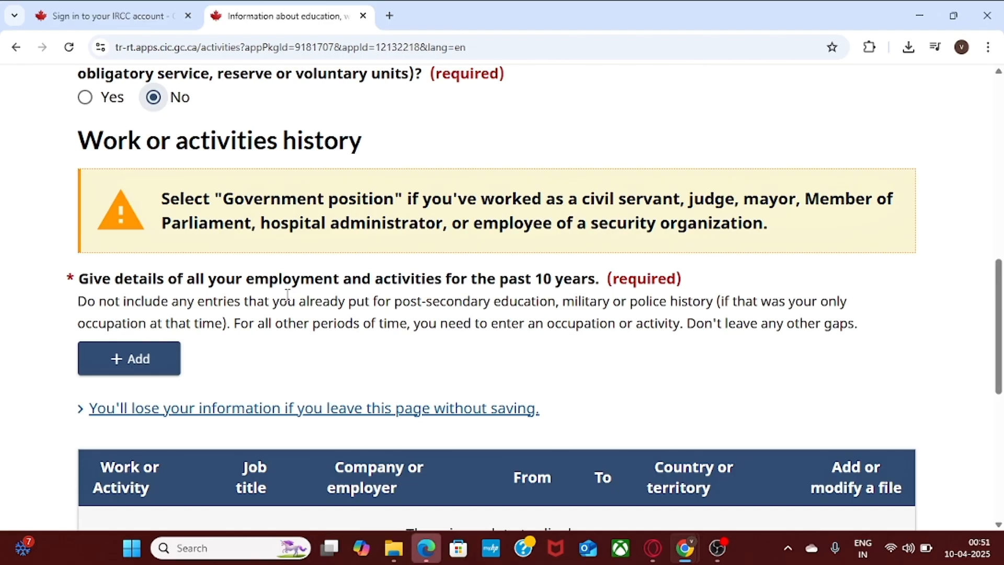
Add a work history entry running from January 2015 to March 2025.
click(104, 357)
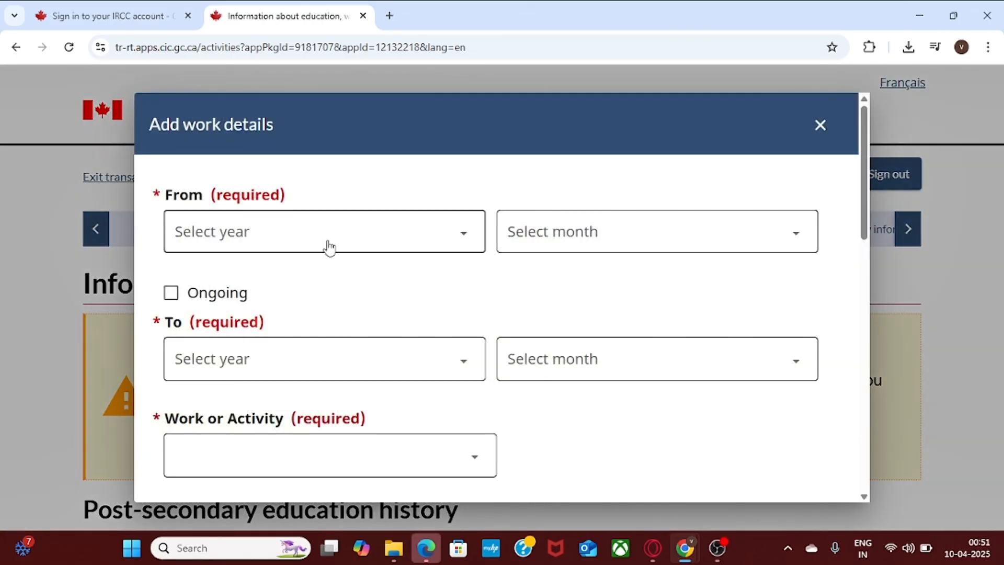
click(329, 244)
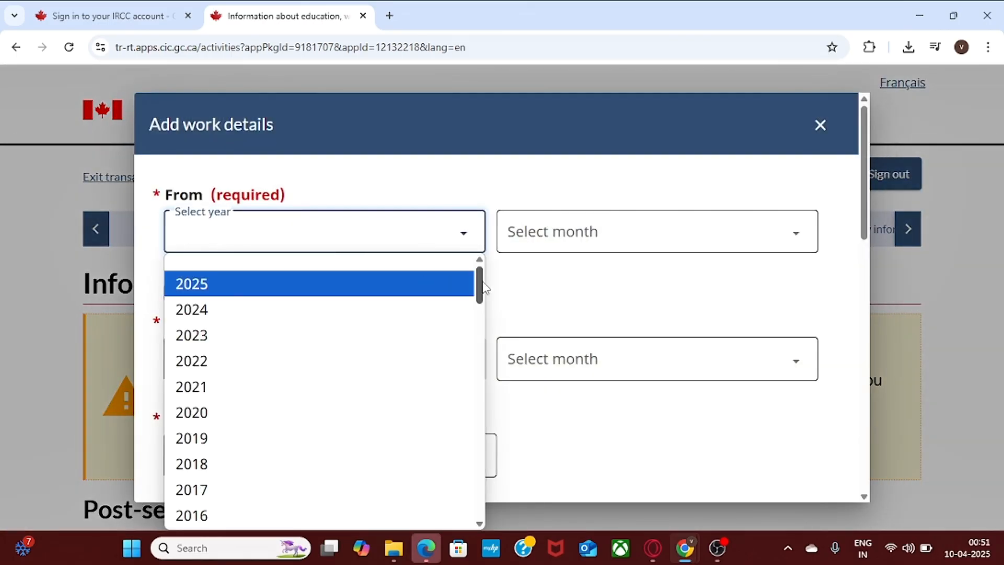
drag(480, 286, 487, 309)
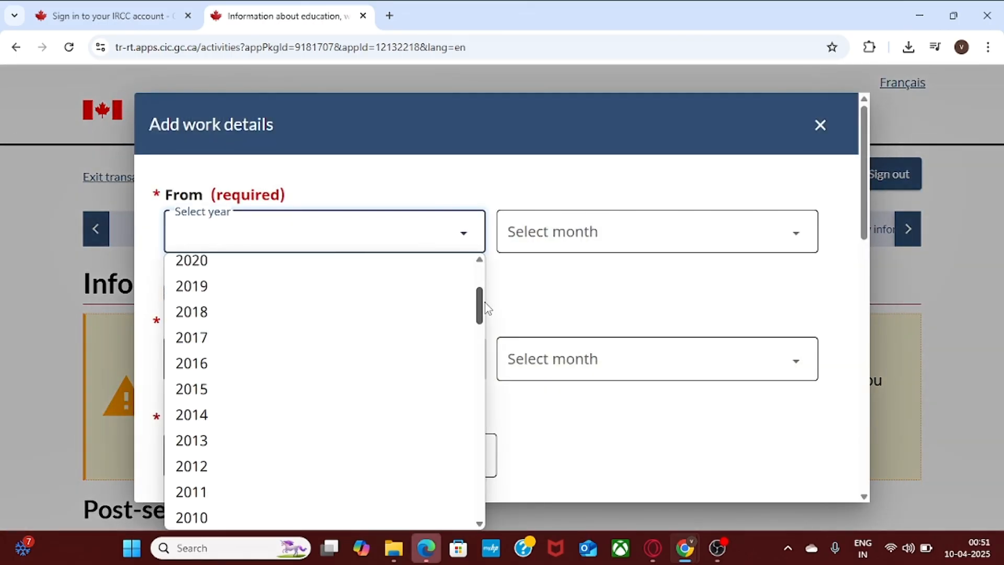
click(222, 397)
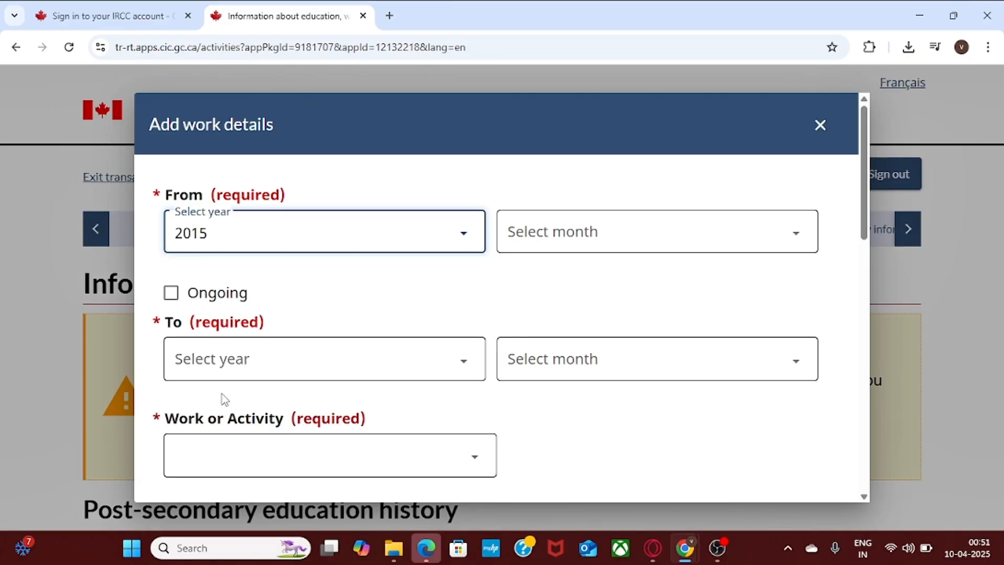
click(620, 239)
click(596, 285)
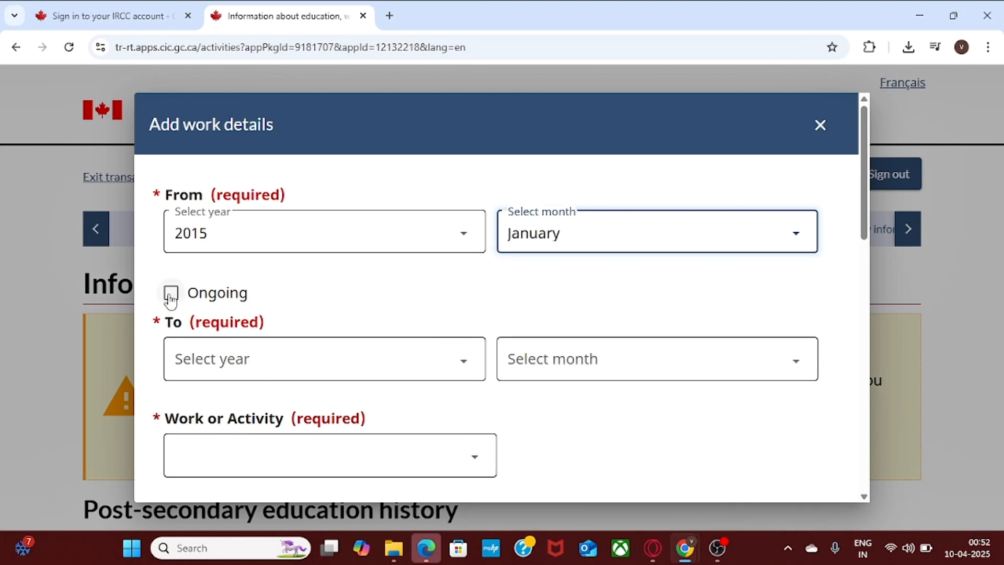
click(316, 367)
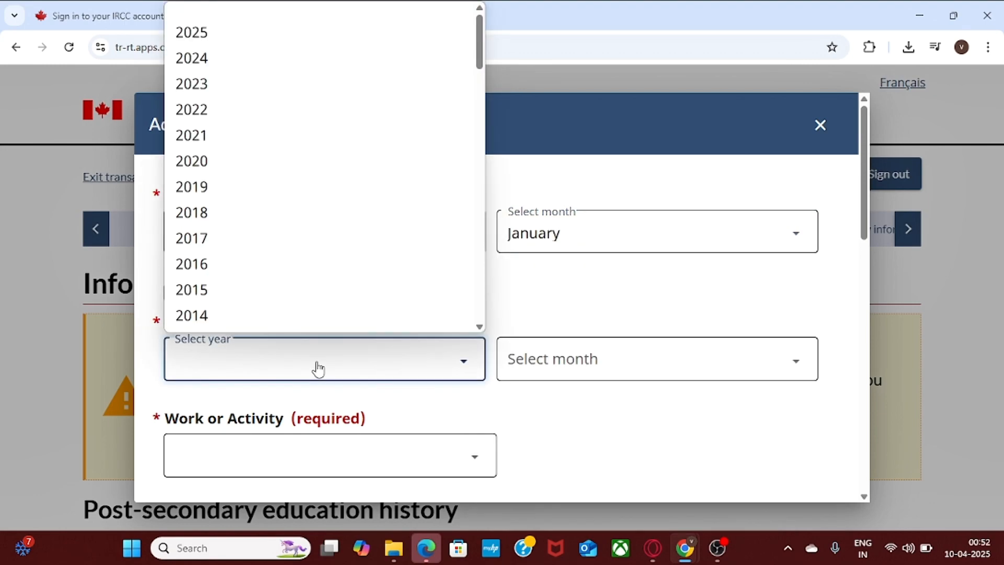
scroll(475, 278, down, 5)
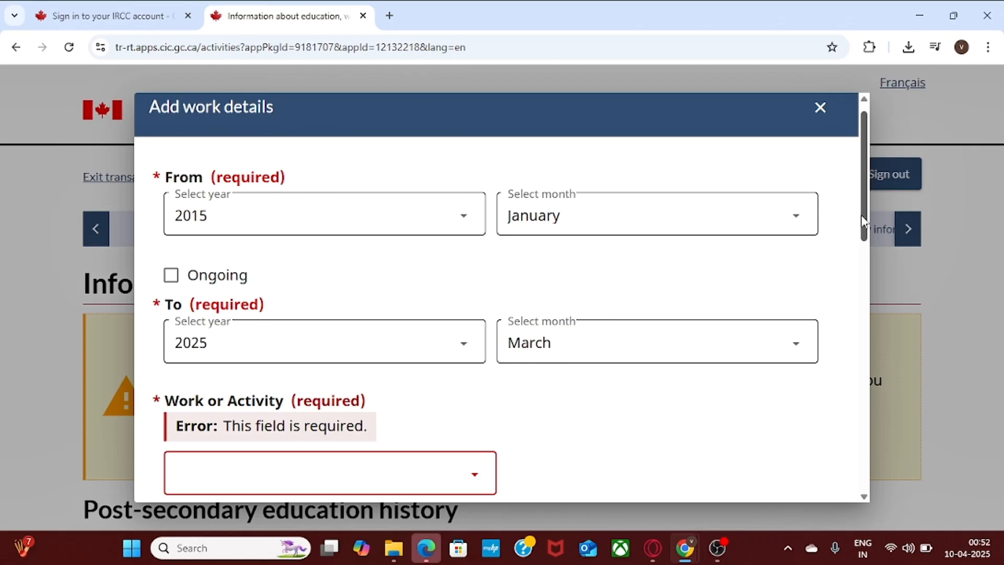
drag(861, 215, 867, 245)
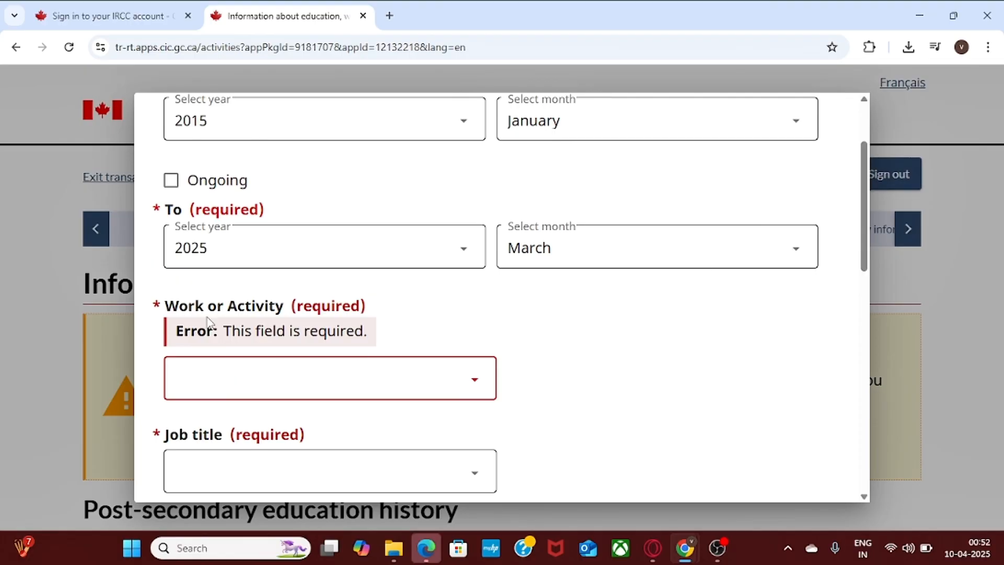
Set the entry's activity type to Government Position and job title to Aerospace Control Officer.
click(268, 387)
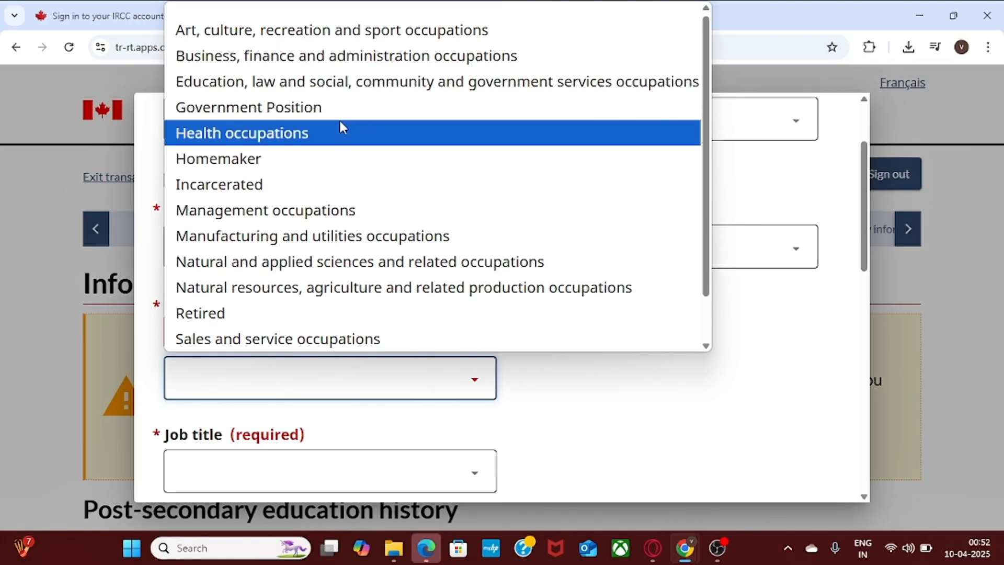
click(380, 109)
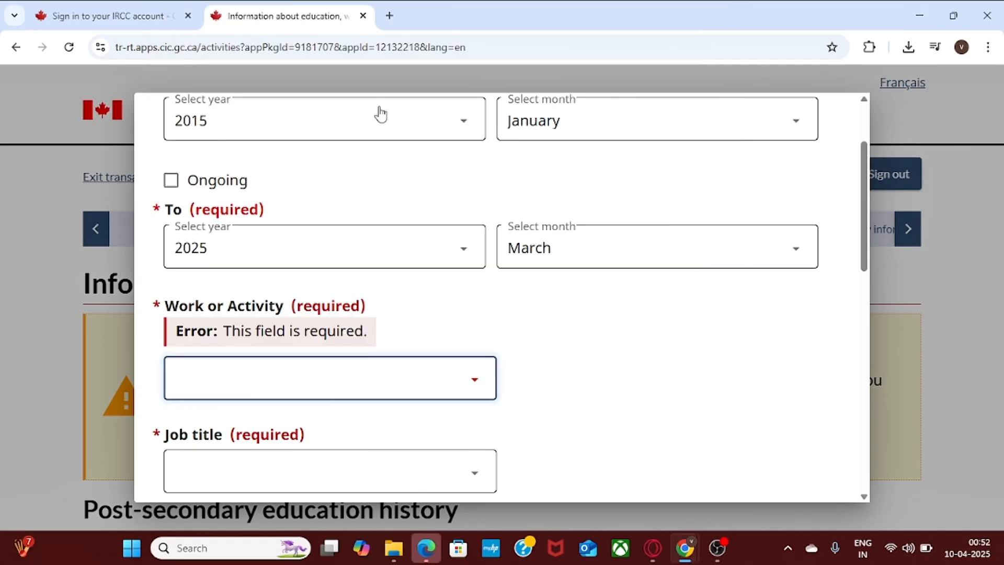
drag(867, 217, 871, 250)
click(382, 298)
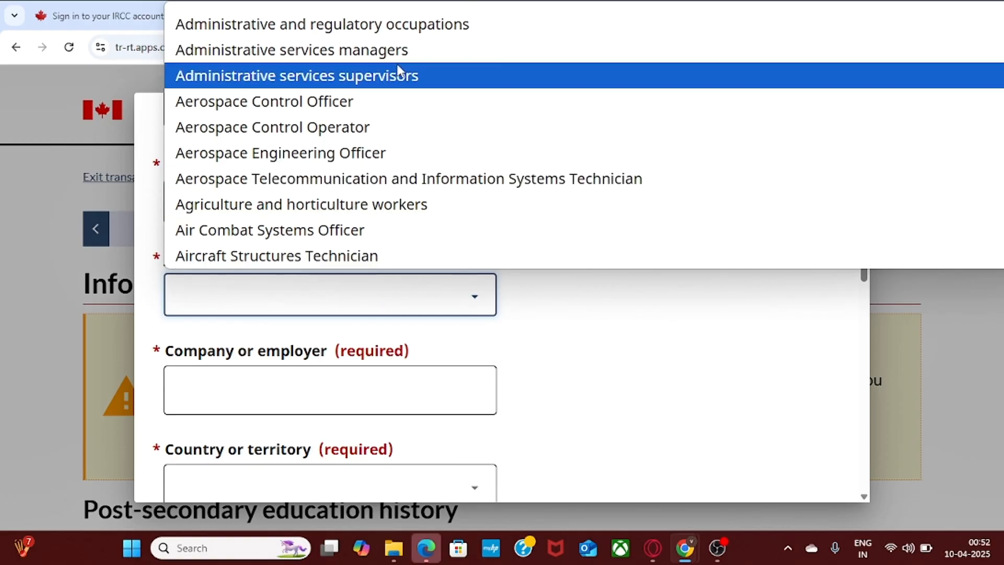
click(405, 99)
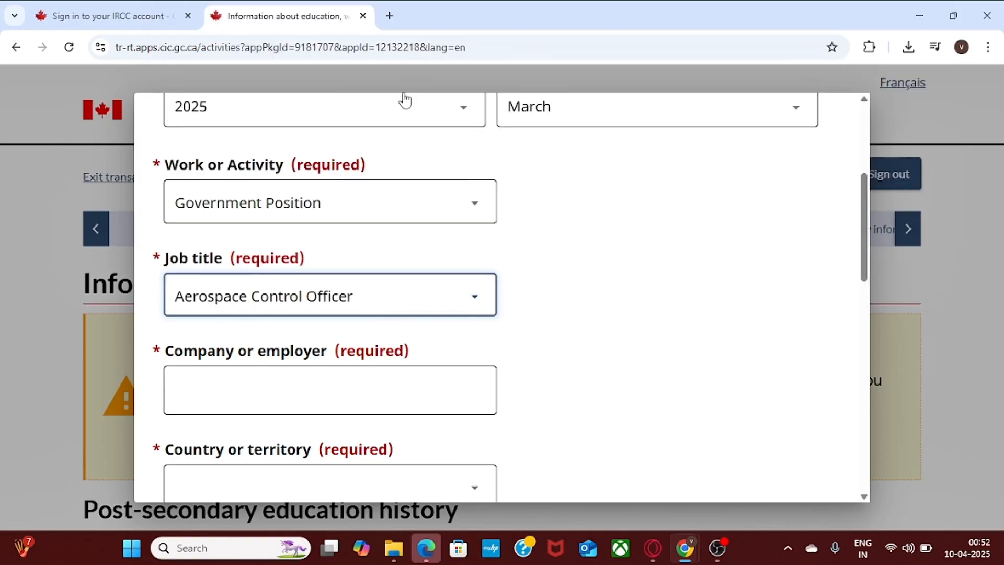
Enter xyz as the employer and India as the country.
click(419, 399)
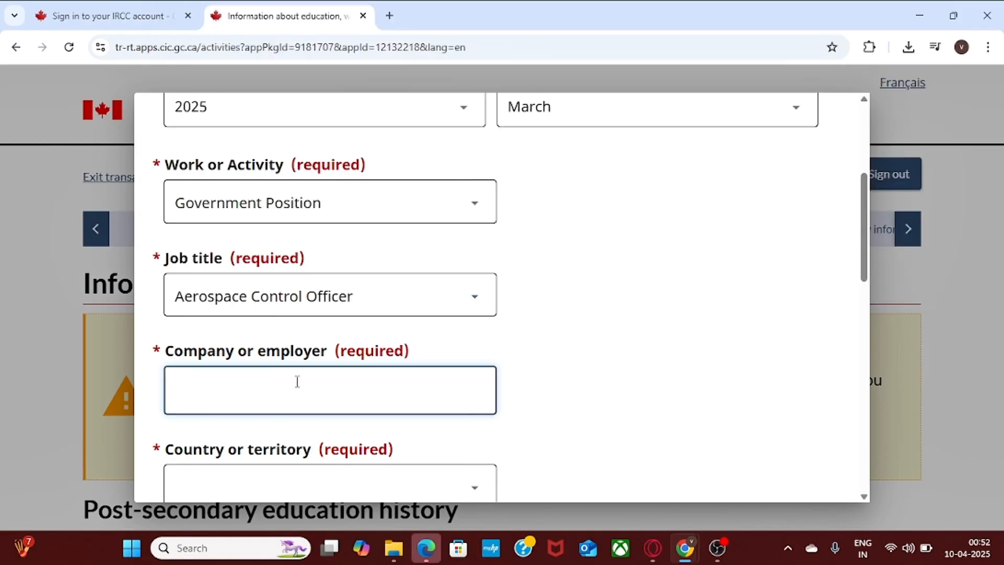
text(xyz)
drag(863, 260, 864, 306)
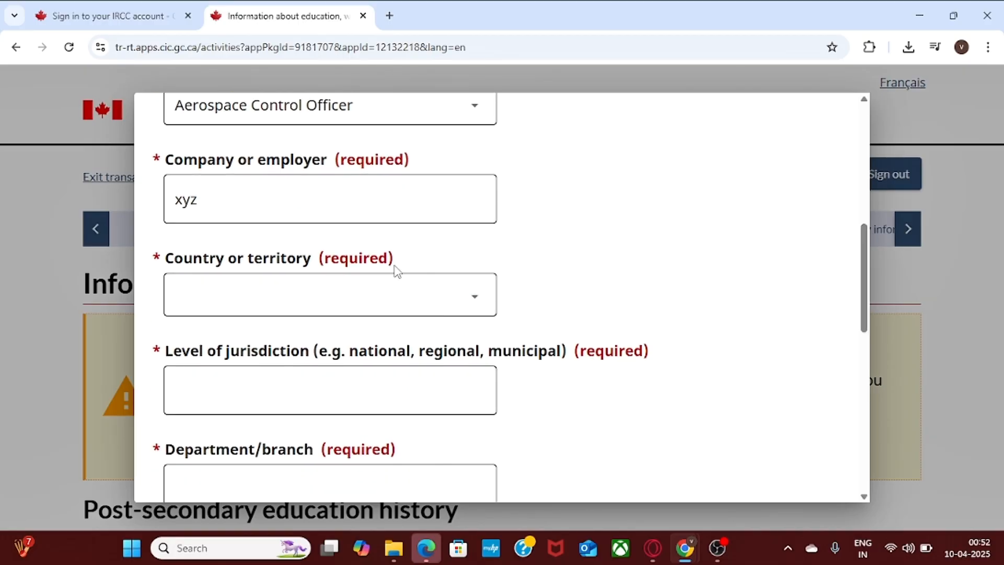
click(392, 289)
text(i)
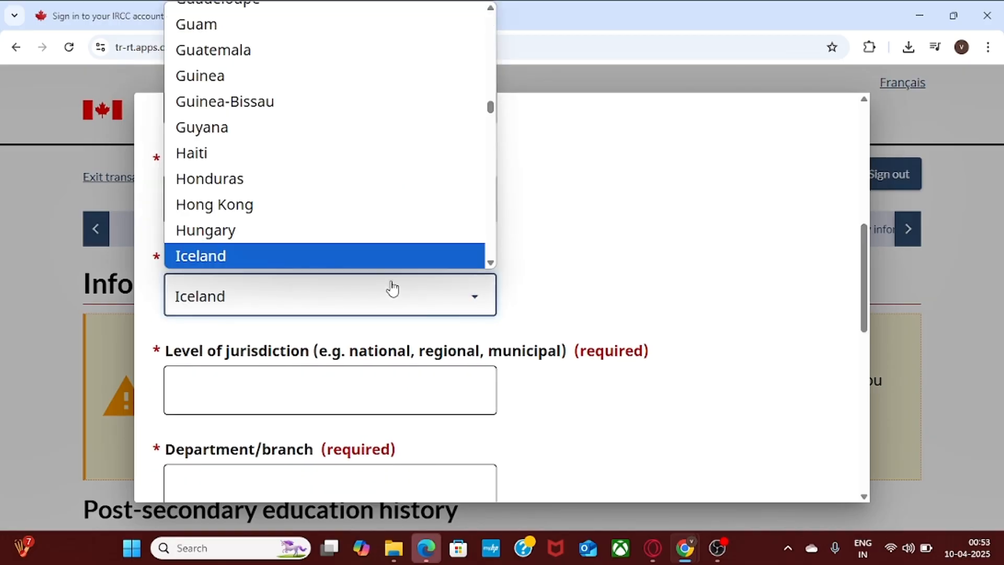
text(ndia)
key(Return)
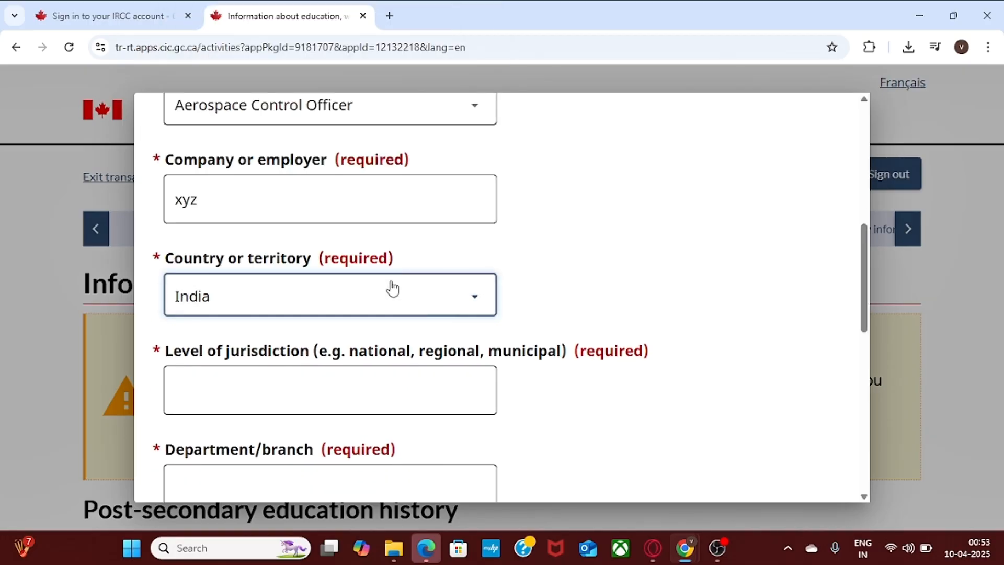
Set the level of jurisdiction to Delhi, dismissing the autofill suggestion.
click(349, 396)
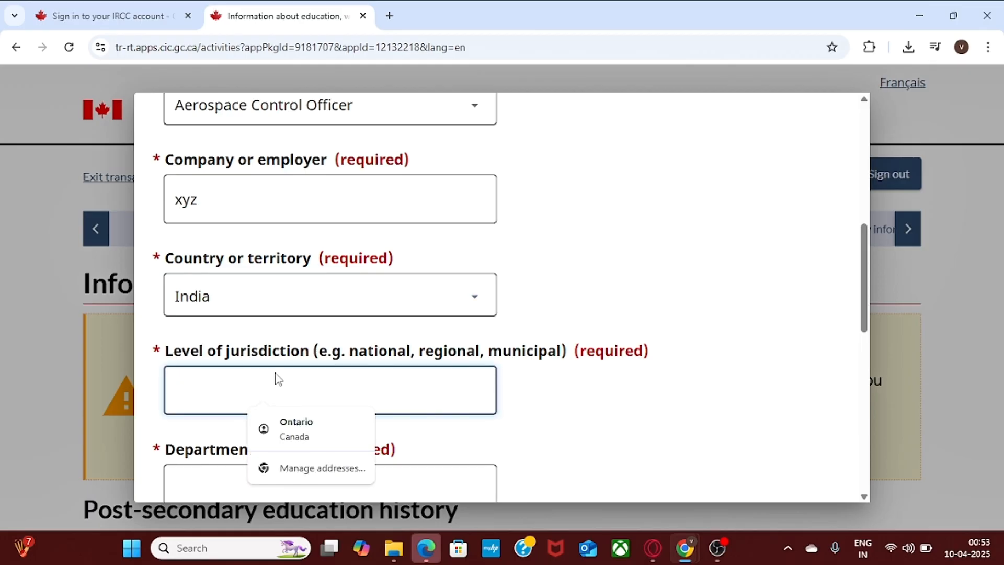
click(748, 282)
click(294, 434)
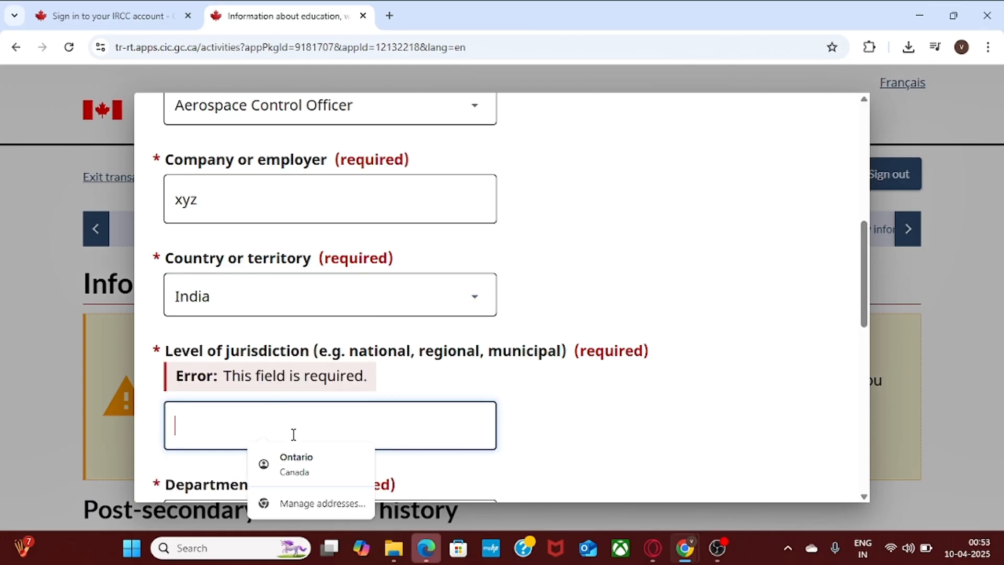
text(Delhi)
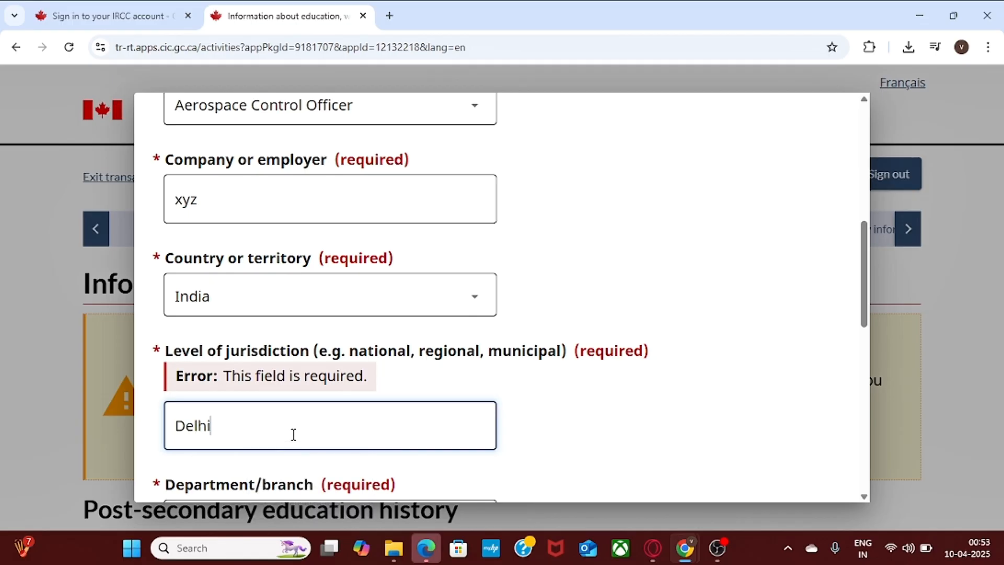
click(620, 411)
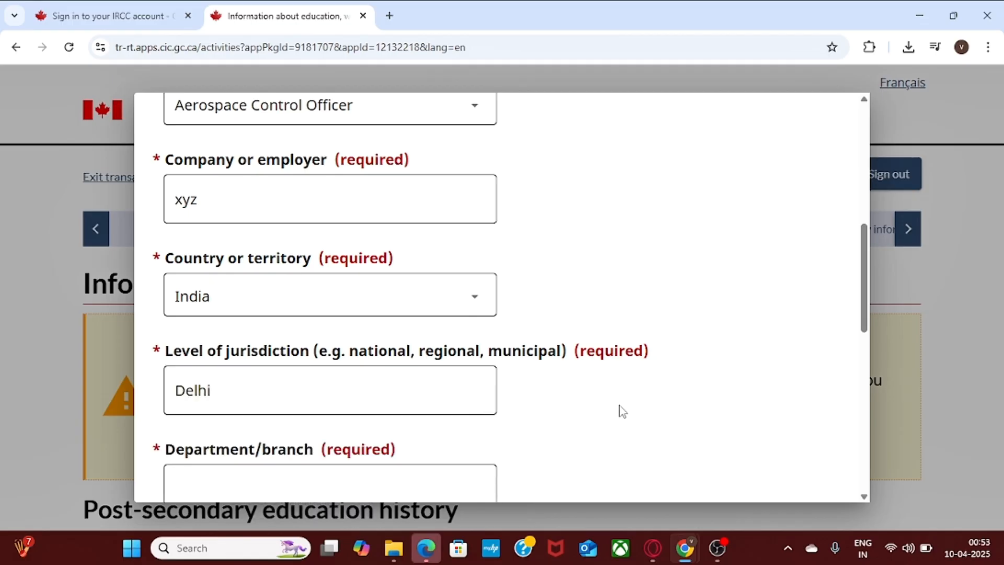
scroll(865, 314, down, 2)
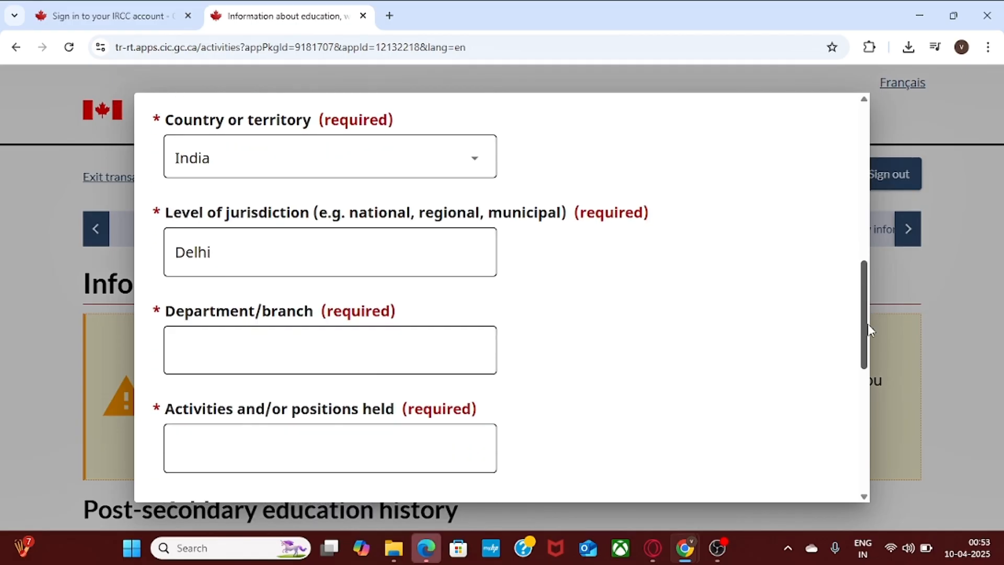
Enter abc as the department/branch and Manager as the activities or positions held.
click(282, 348)
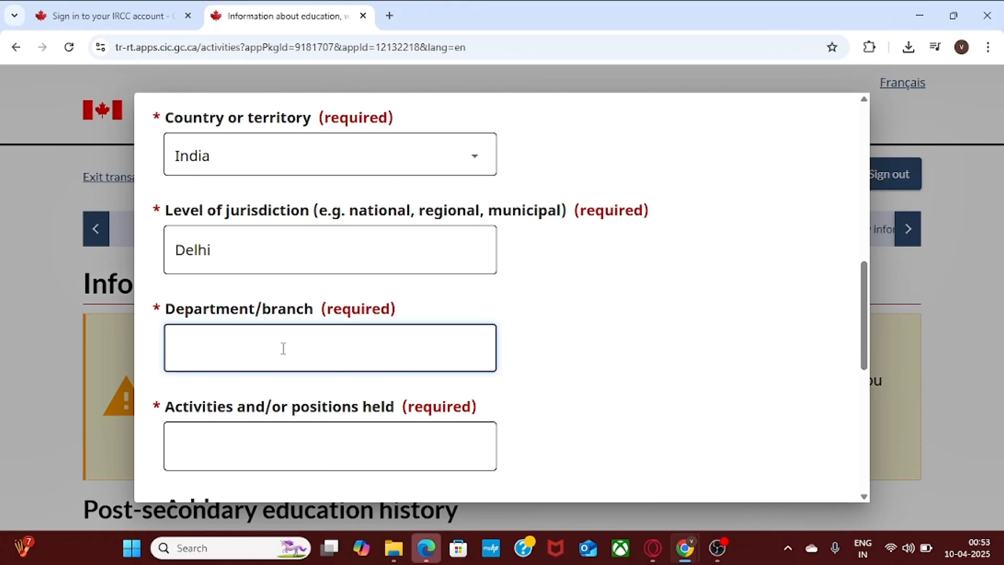
text(abc)
click(594, 390)
click(223, 443)
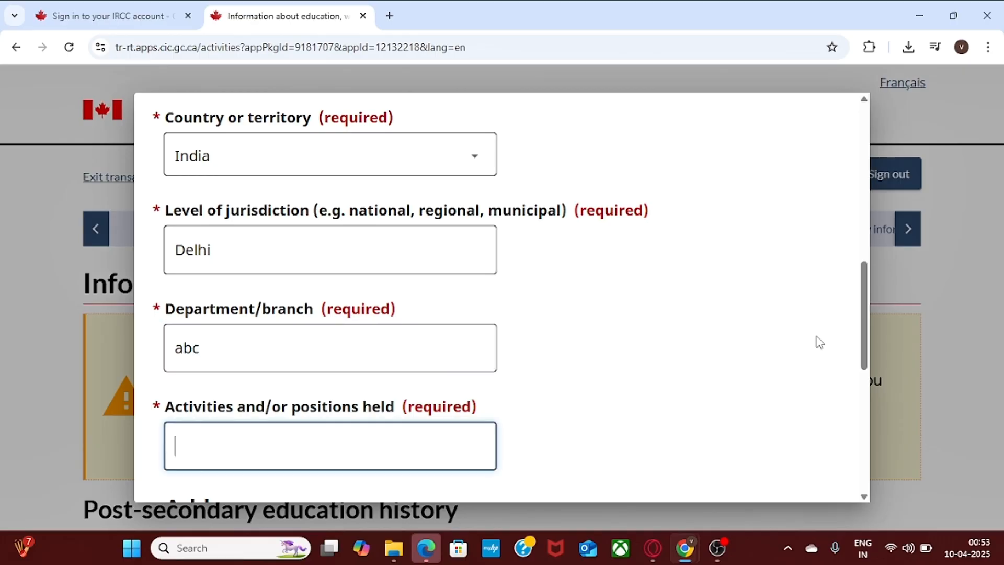
click(865, 334)
drag(865, 335, 869, 362)
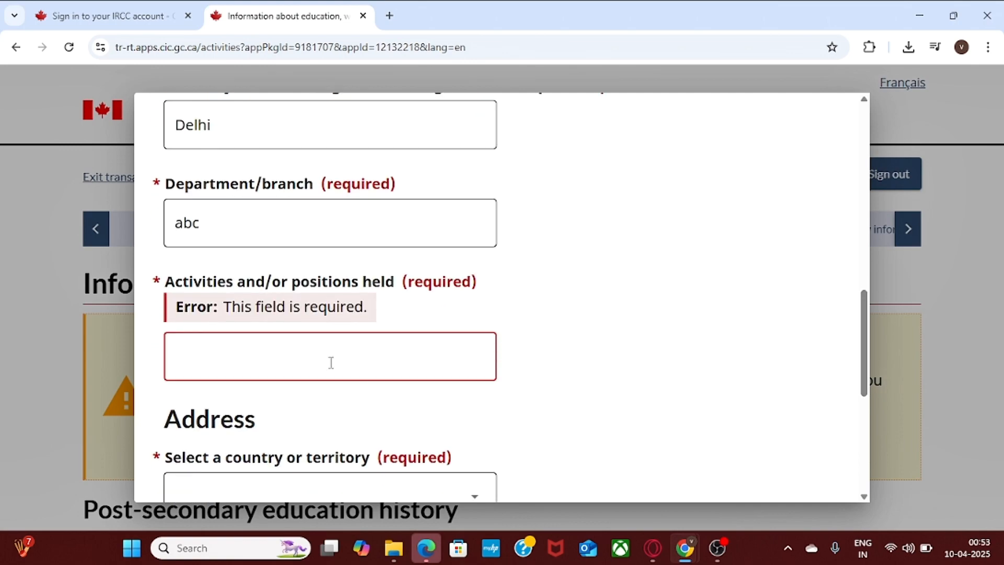
click(221, 358)
text(Manager)
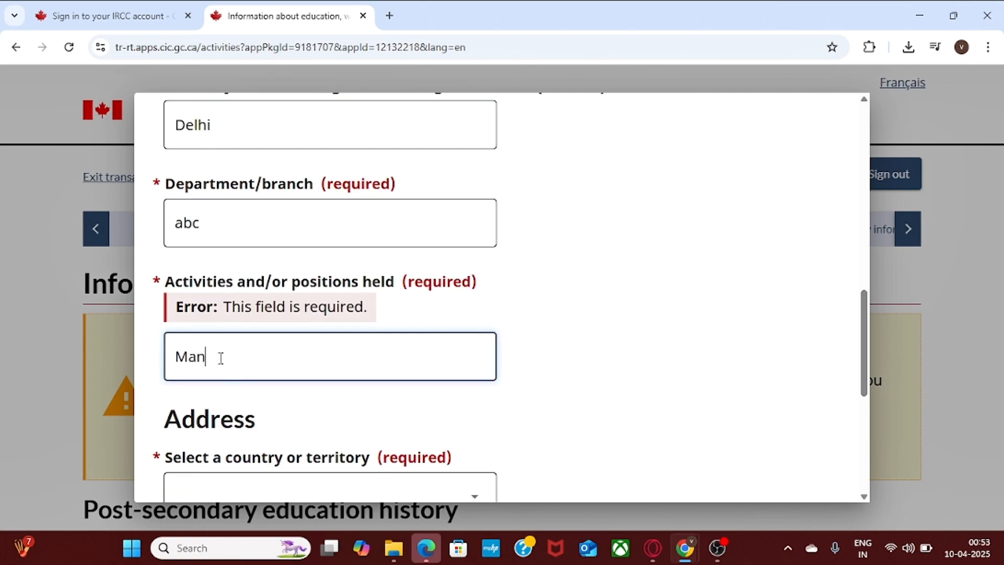
click(576, 349)
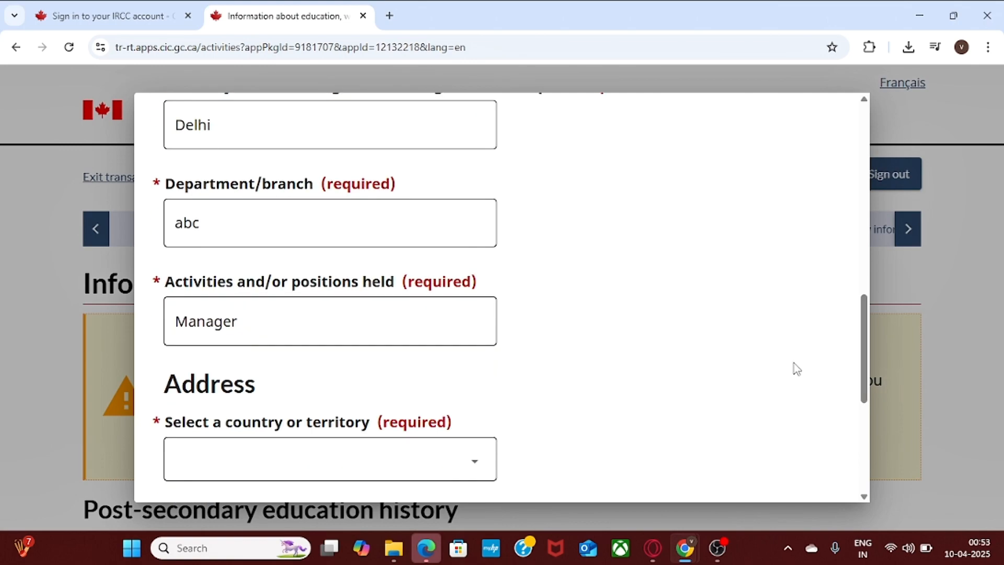
drag(863, 320, 867, 370)
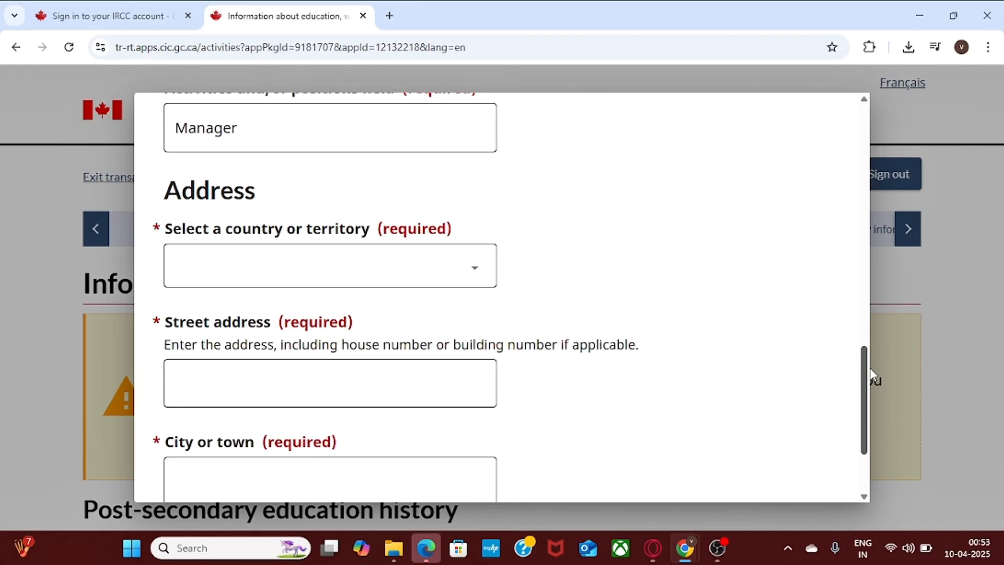
Set the work address to India, 1234 main road, city Delhi.
click(221, 276)
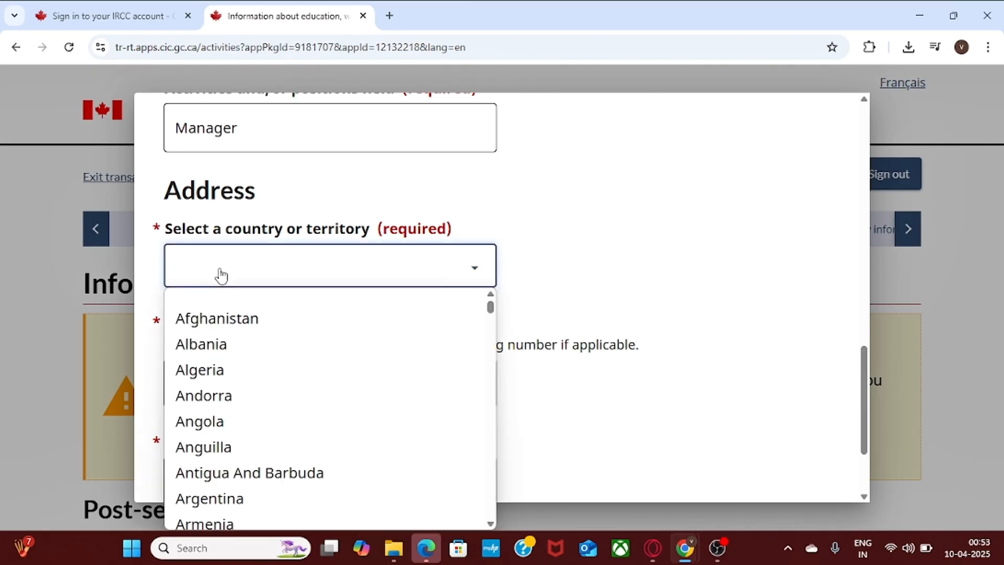
key(i)
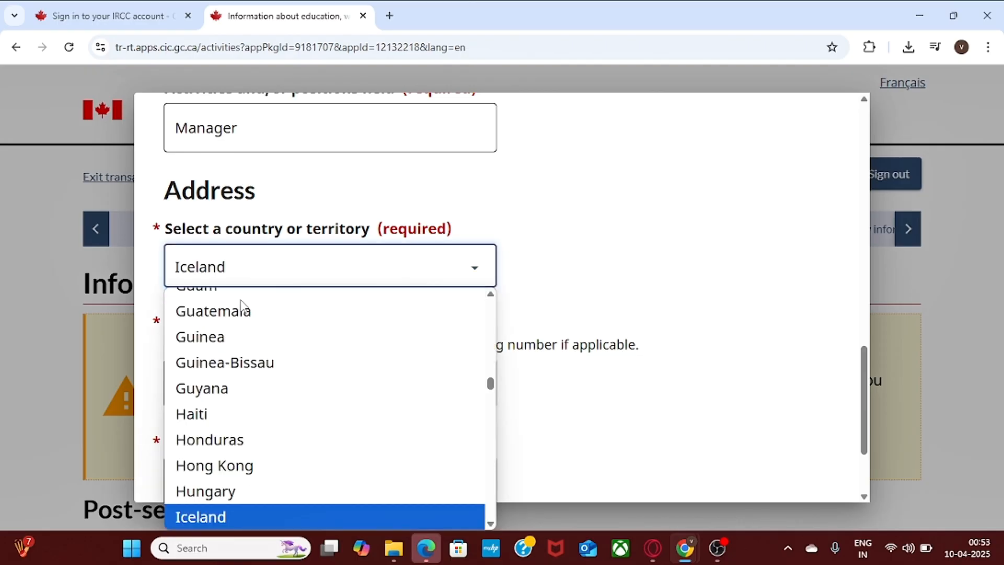
key(Down)
key(Return)
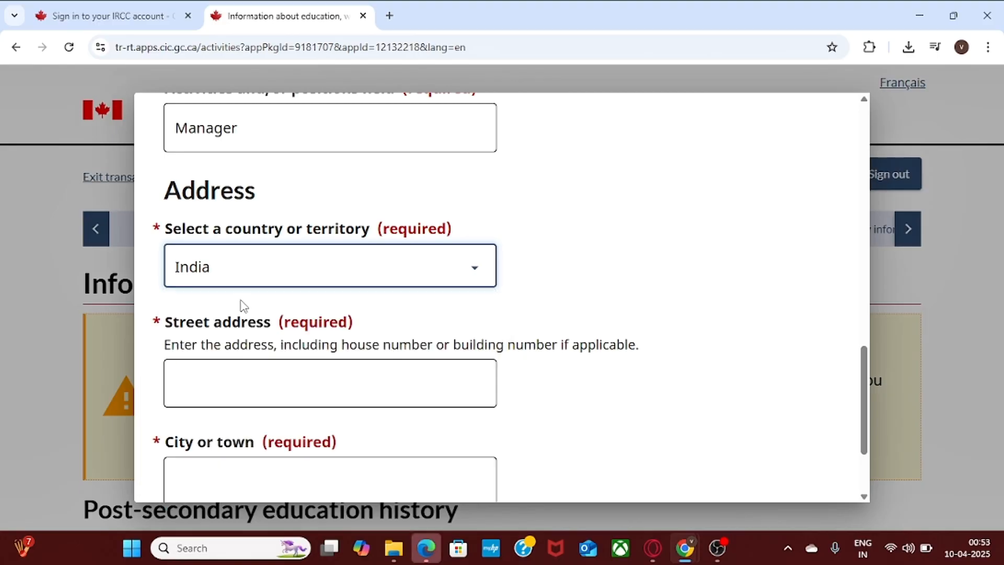
click(241, 387)
text(1234)
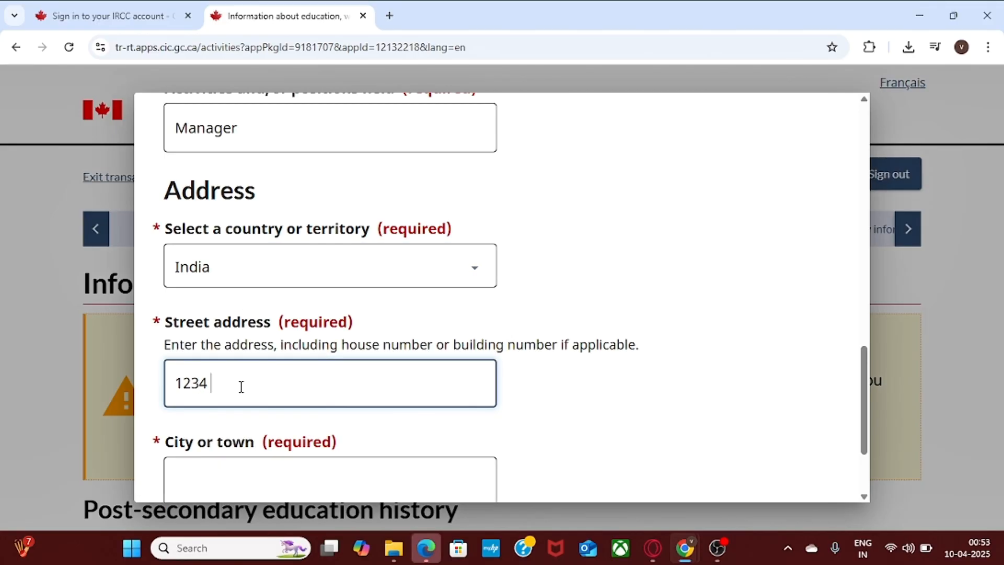
text( main road)
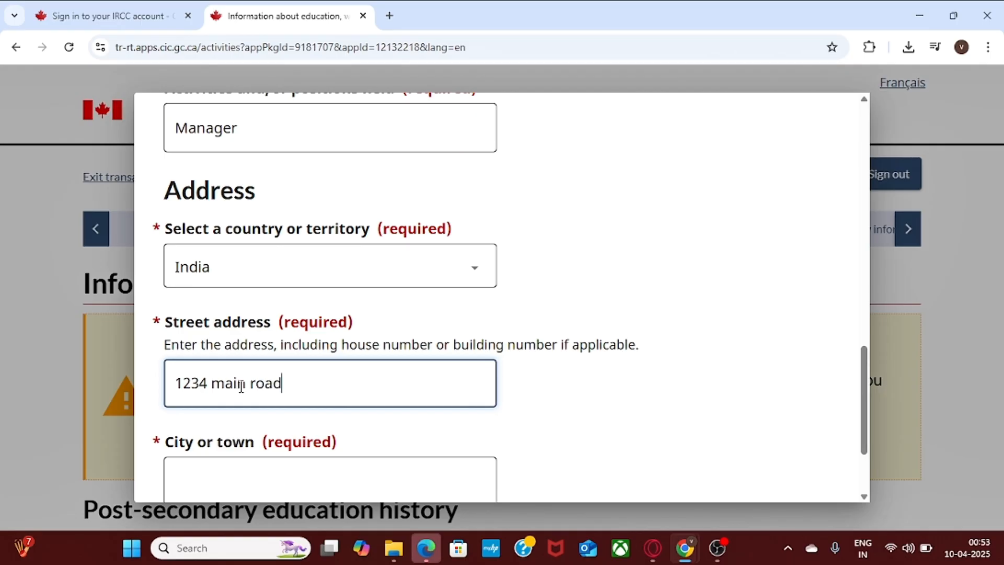
click(593, 402)
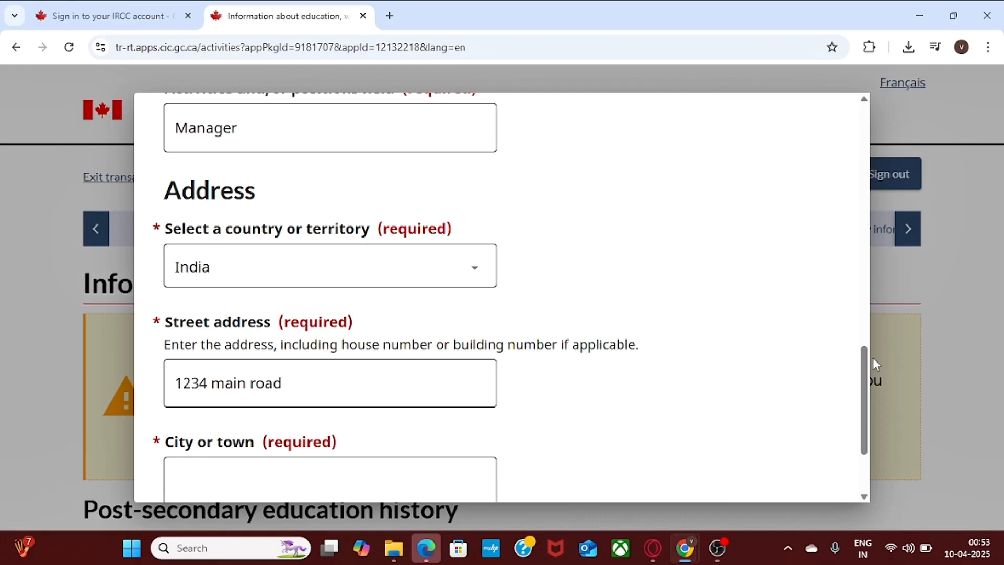
drag(863, 353, 867, 391)
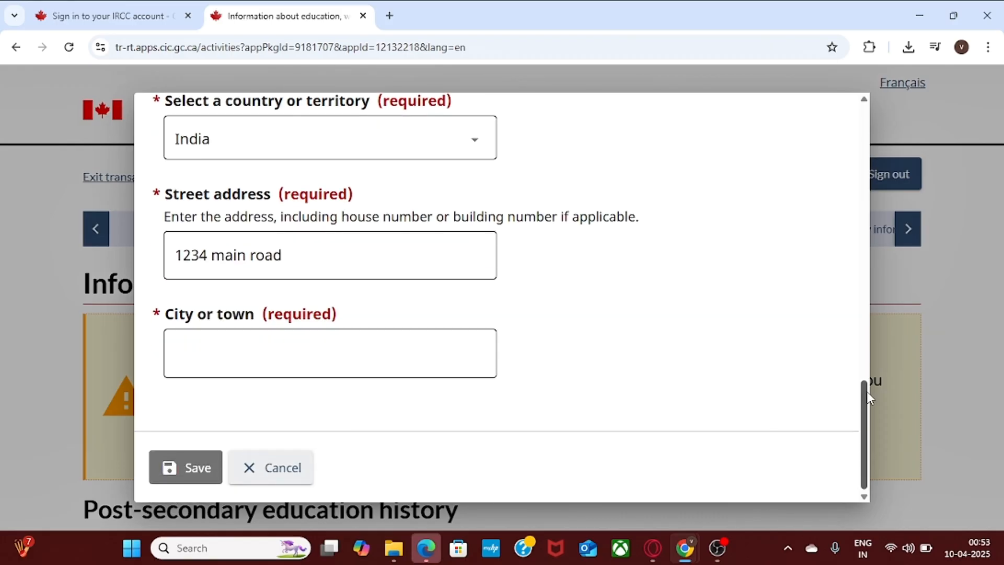
click(235, 359)
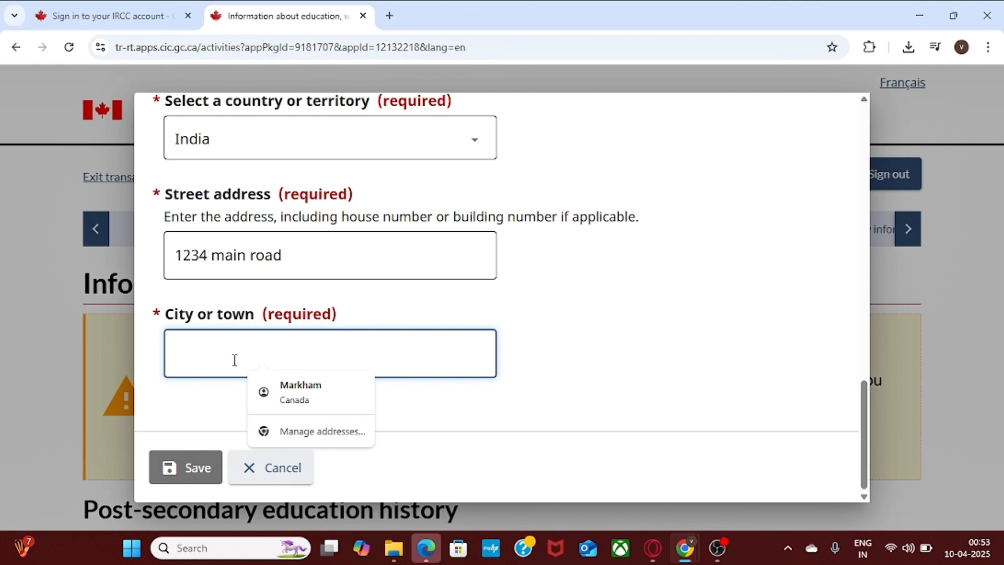
text(Delhi)
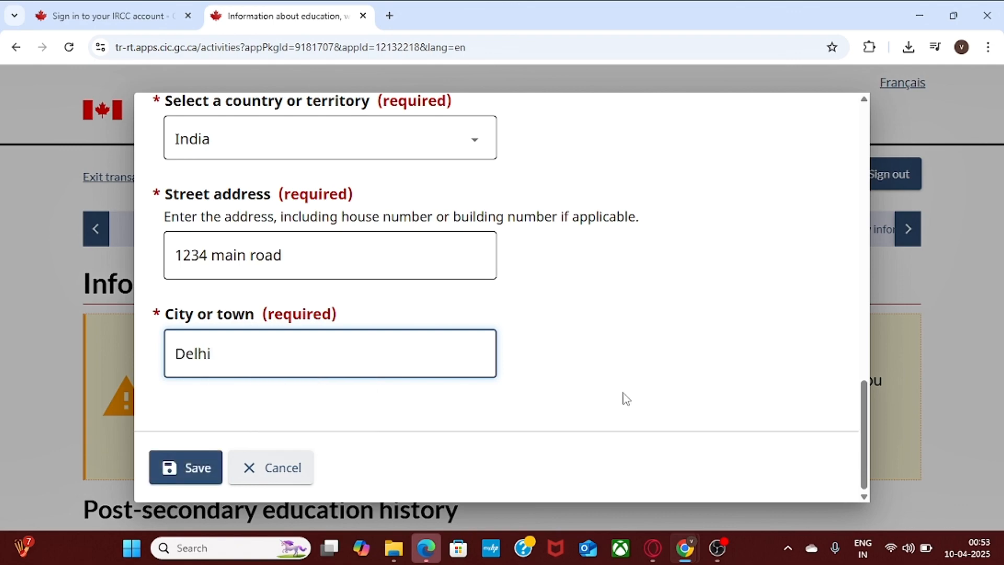
click(626, 399)
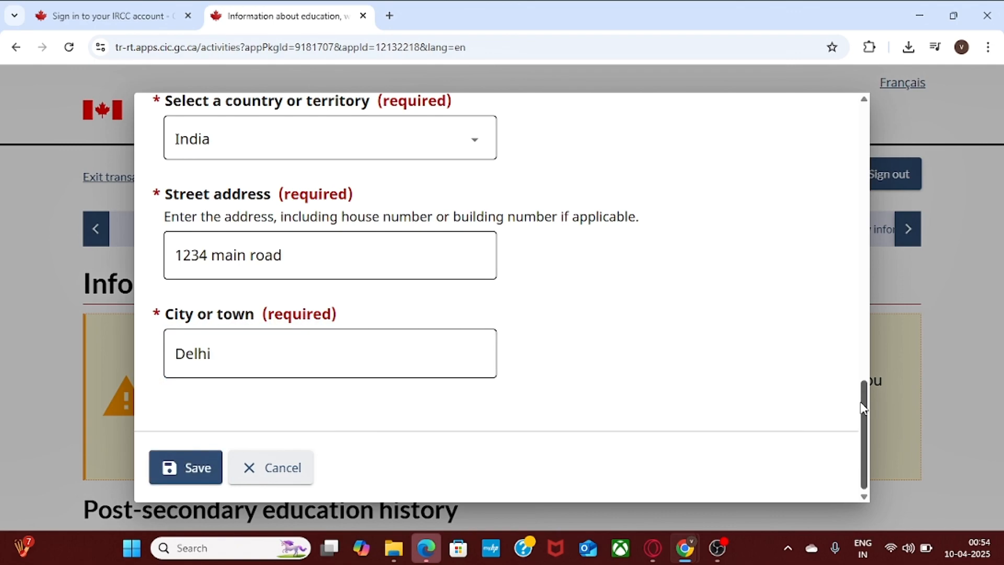
Save the work entry to the history table and continue to Travel history.
click(174, 471)
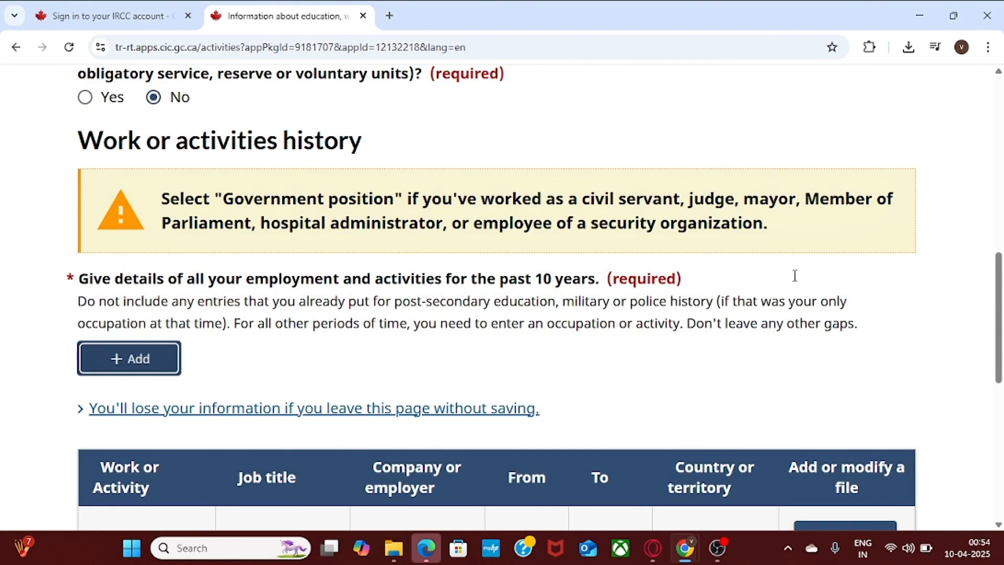
drag(1001, 289, 1001, 316)
scroll(1001, 342, down, 3)
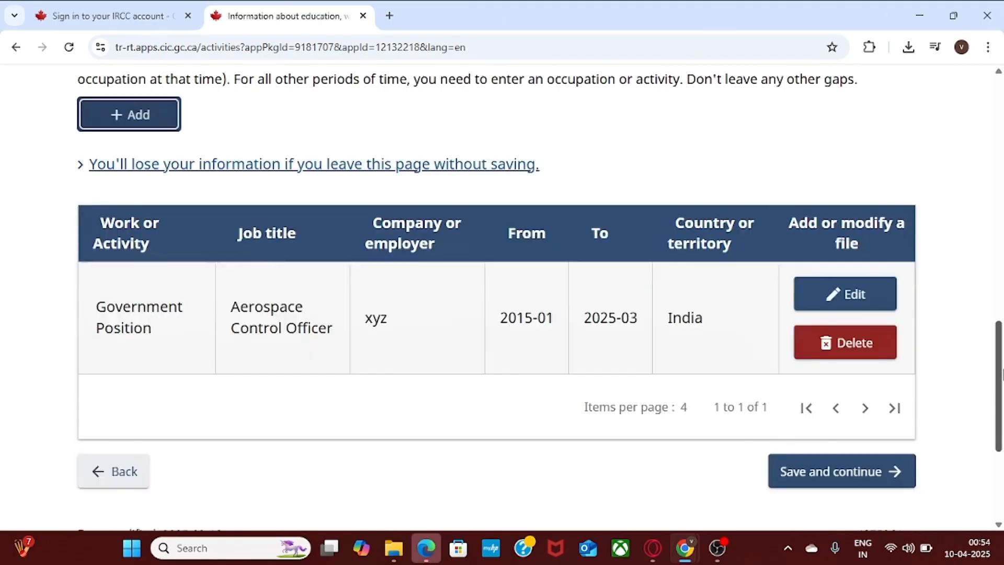
scroll(1001, 340, up, 4)
scroll(1001, 337, down, 4)
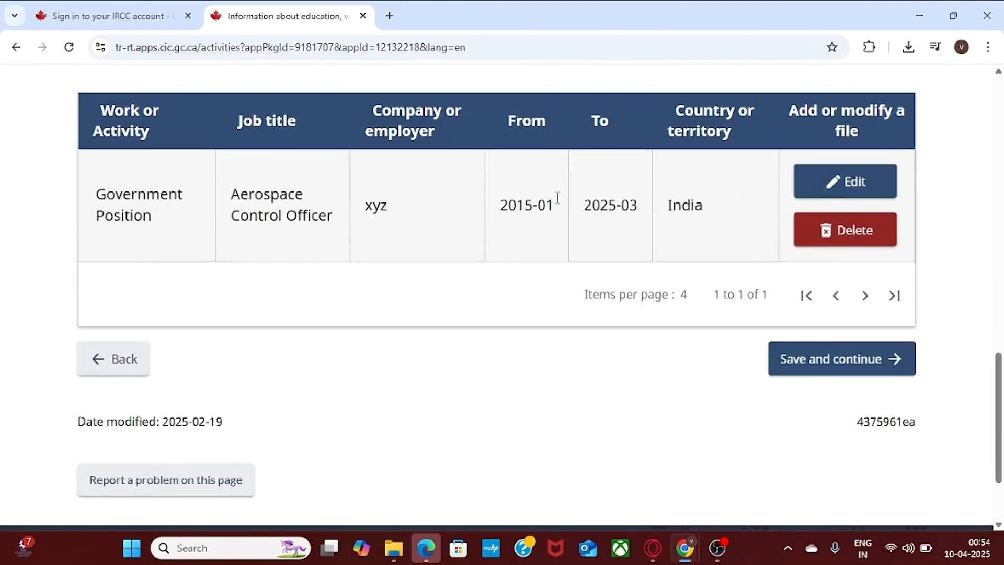
scroll(1000, 361, up, 1)
scroll(1001, 360, up, 4)
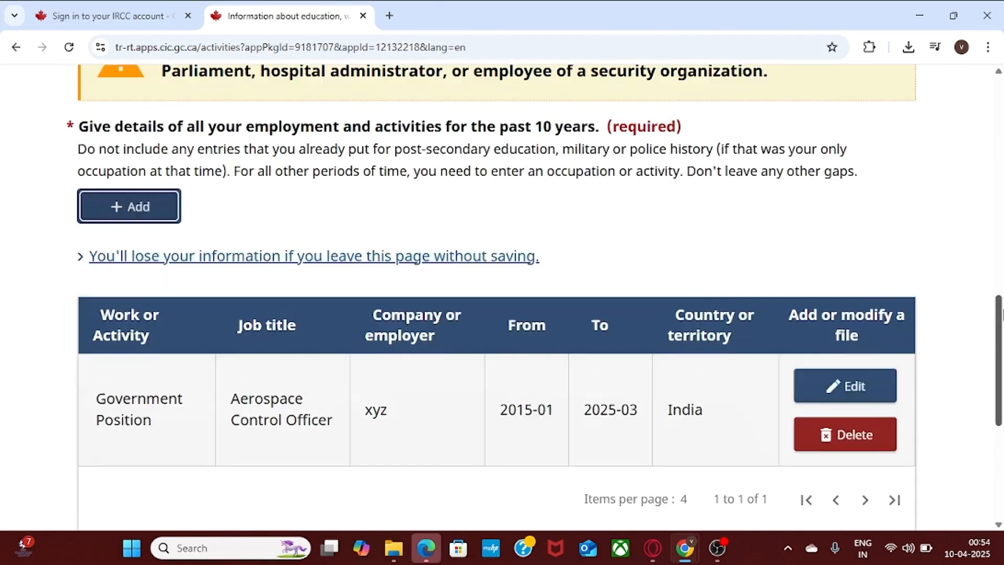
scroll(1001, 340, down, 2)
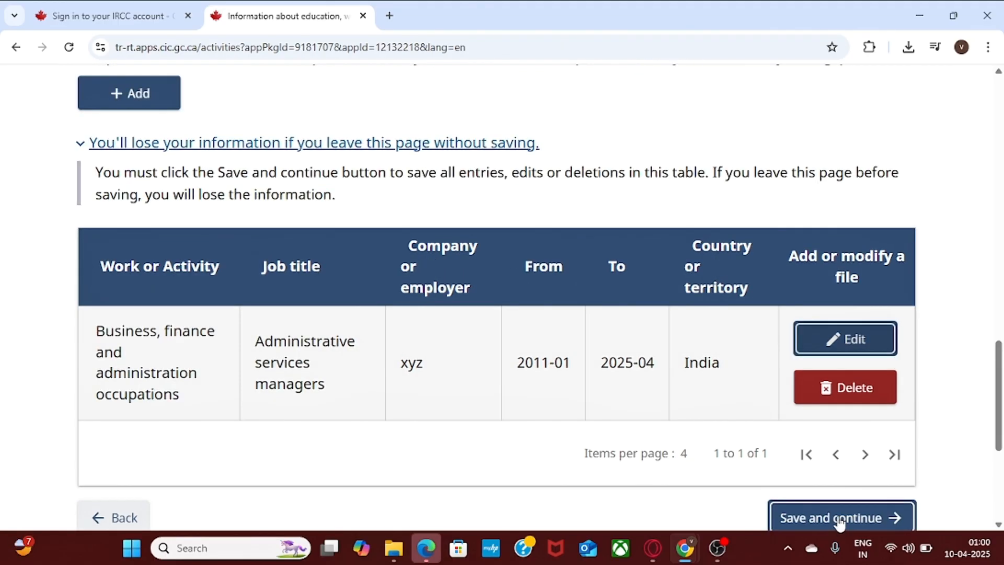
click(836, 516)
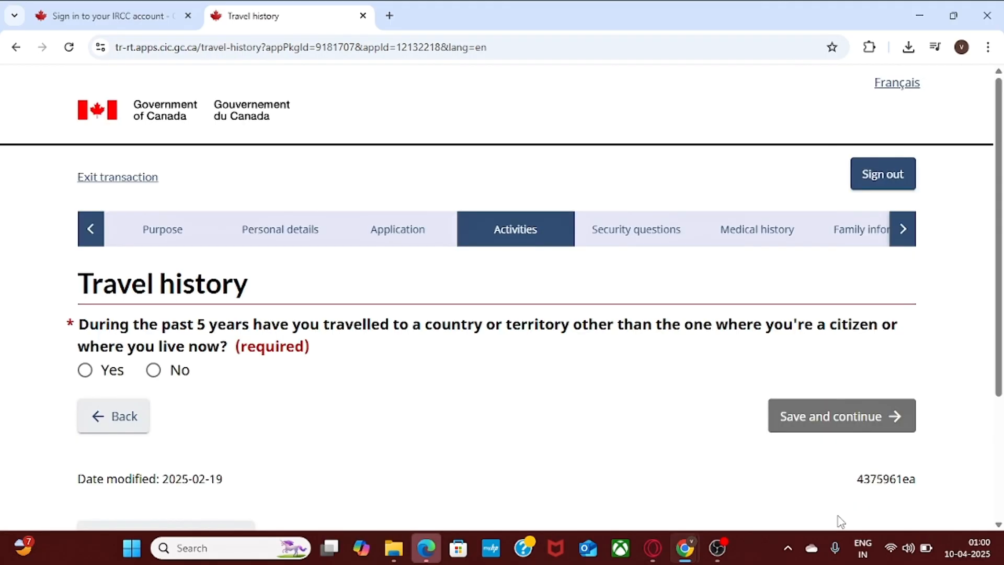
Answer No to travelling in the past 5 years and save.
scroll(1001, 246, down, 1)
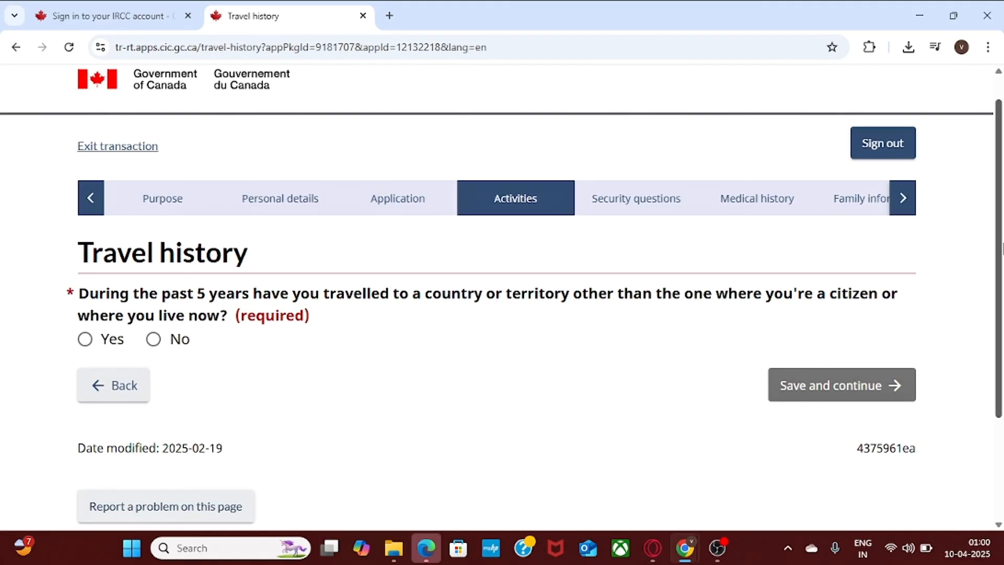
click(79, 377)
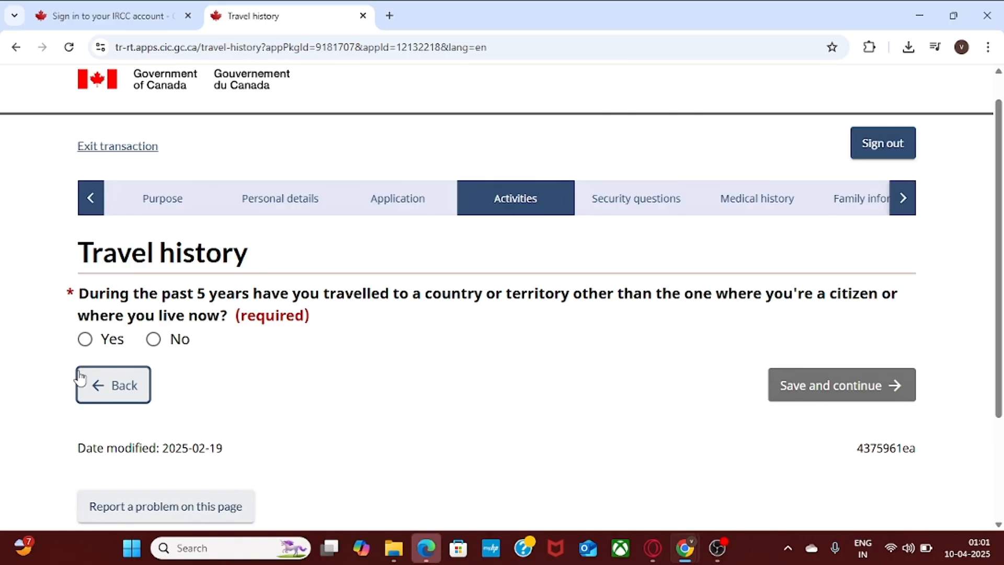
click(153, 339)
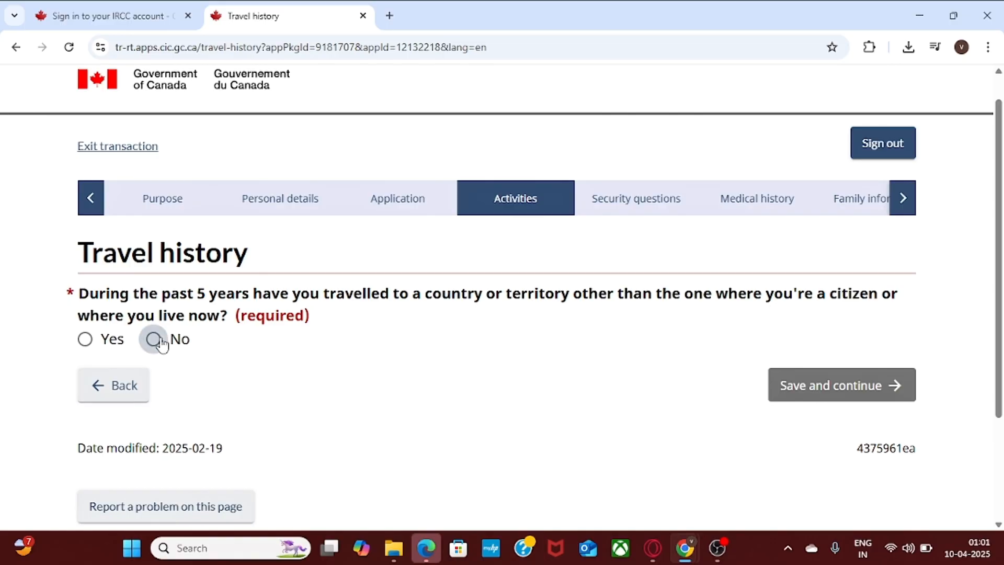
click(813, 394)
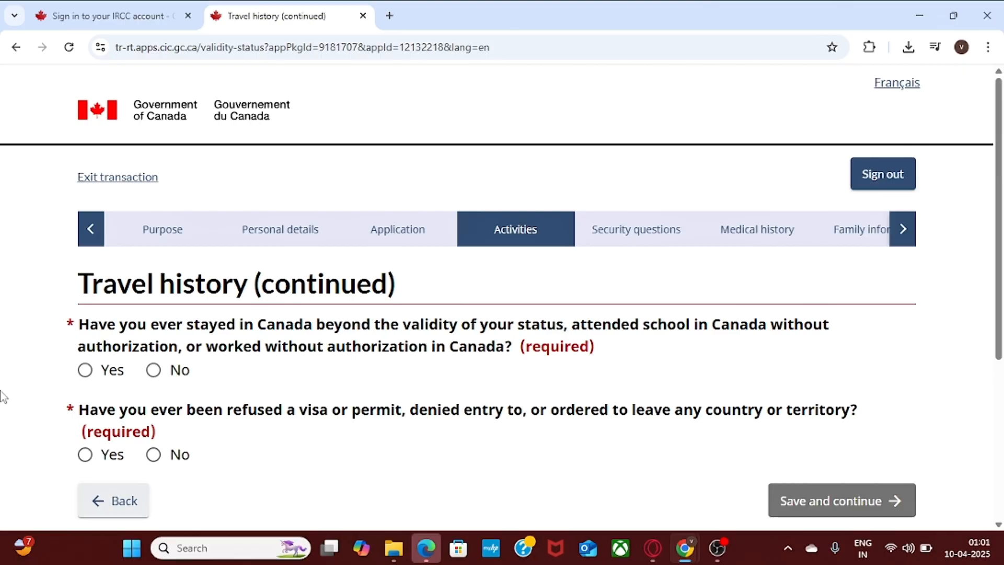
Answer No to overstaying in Canada and to prior visa refusals, then save.
click(154, 371)
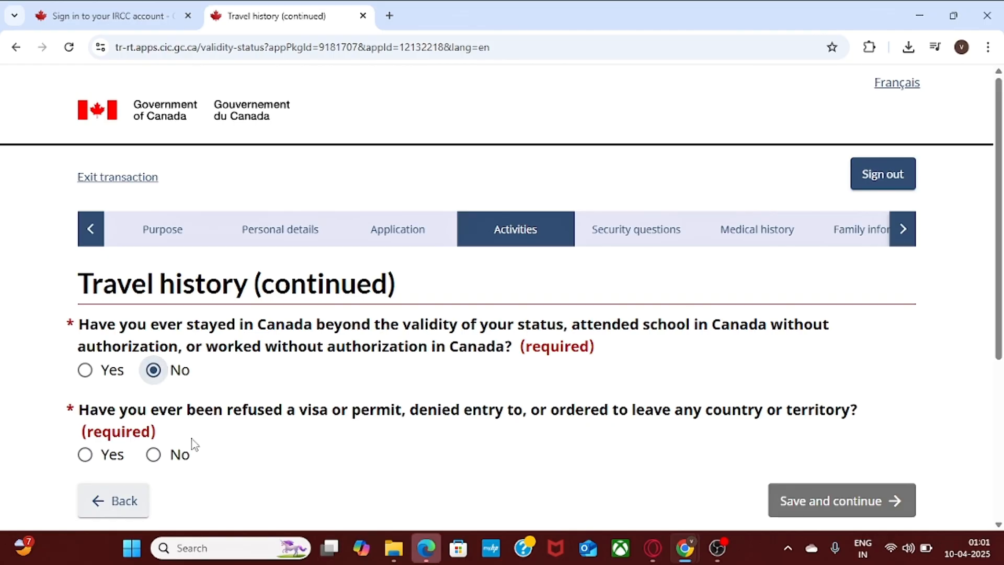
click(154, 454)
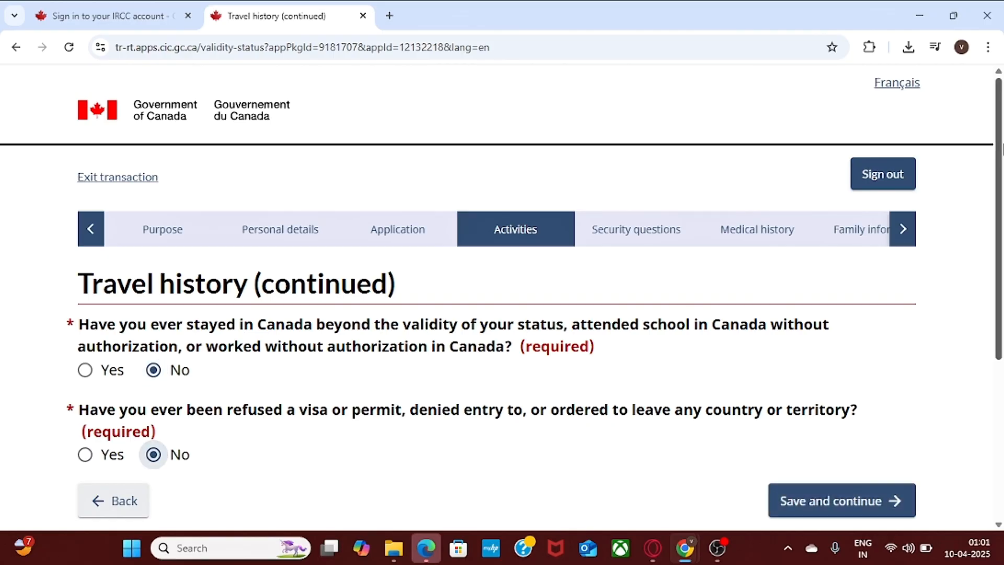
scroll(833, 256, down, 2)
click(829, 377)
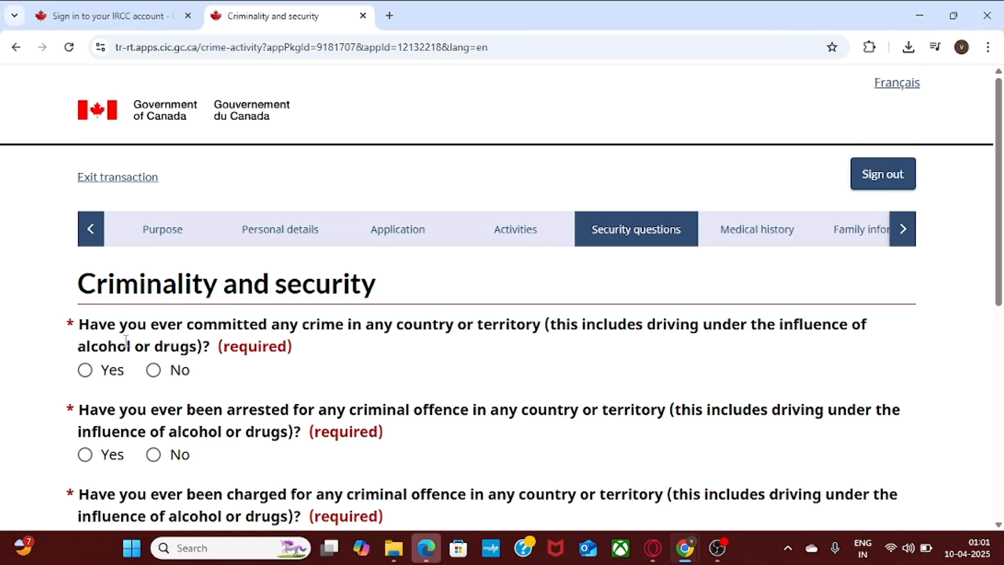
Answer No to the crime, arrest, charge and conviction questions and save.
click(155, 371)
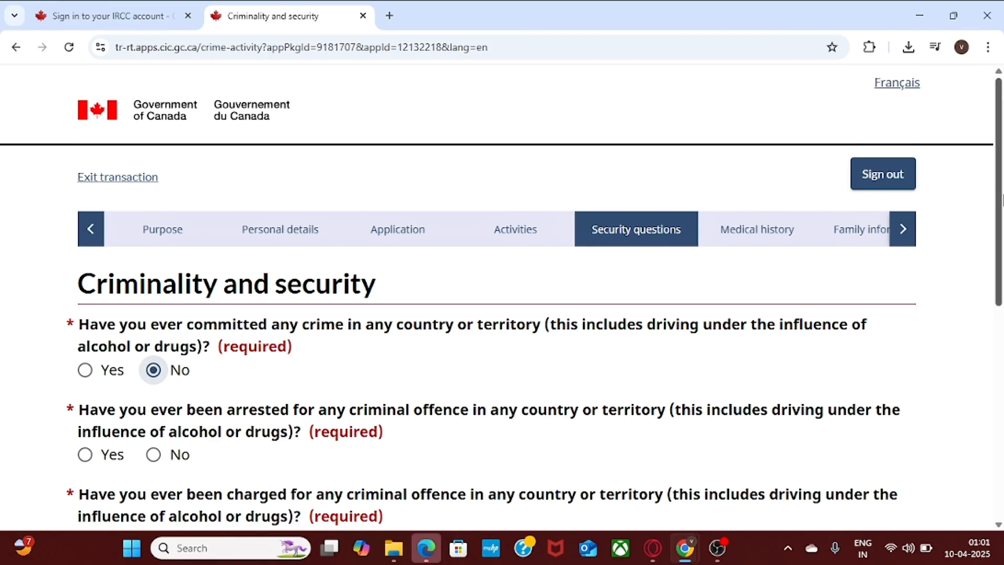
scroll(1001, 199, down, 3)
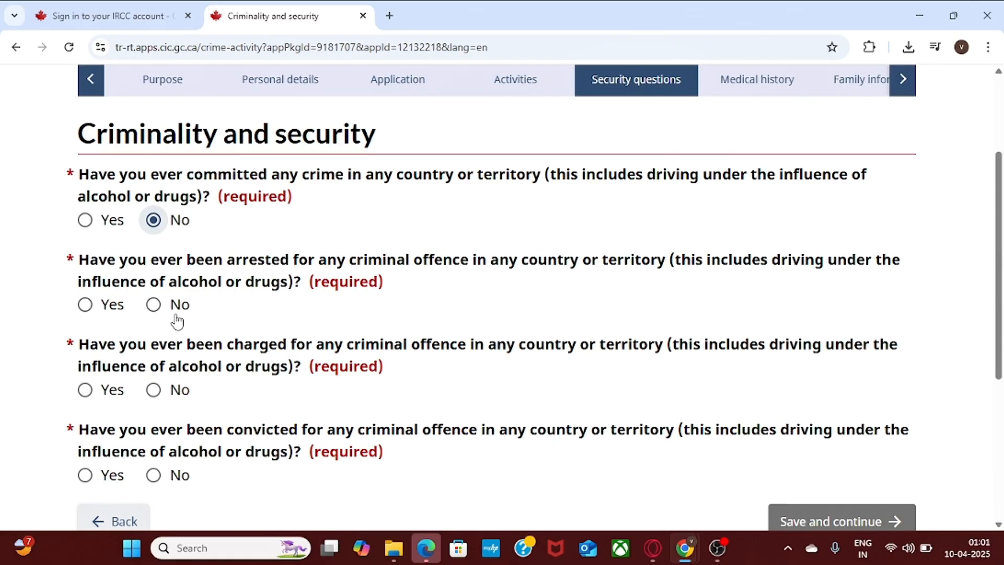
click(154, 305)
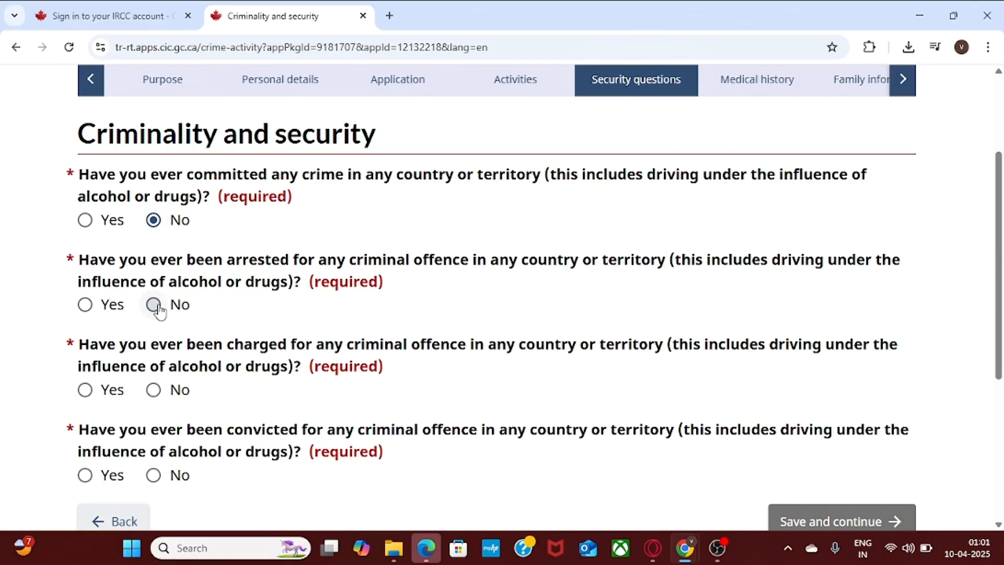
click(154, 390)
scroll(1001, 232, down, 1)
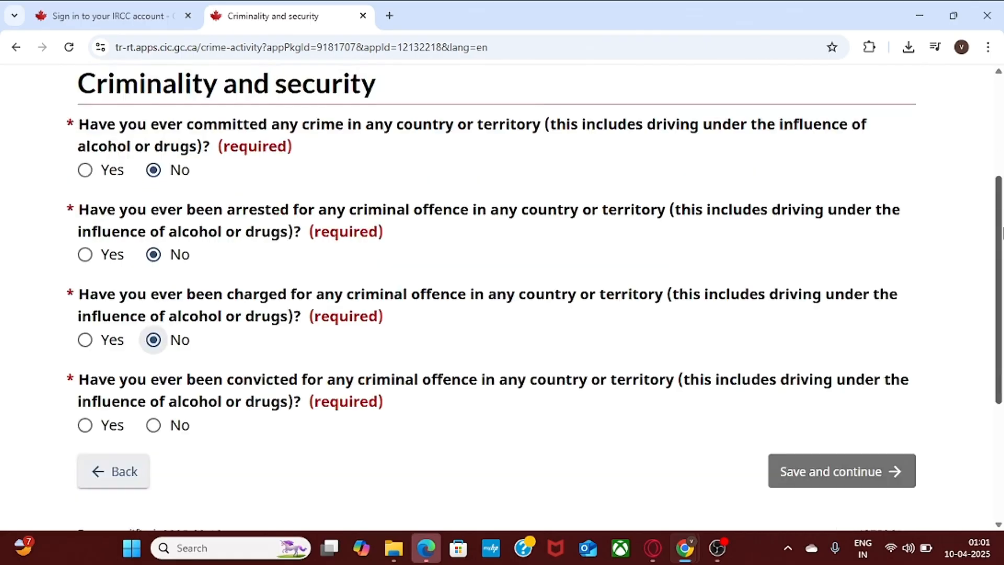
scroll(1001, 230, down, 2)
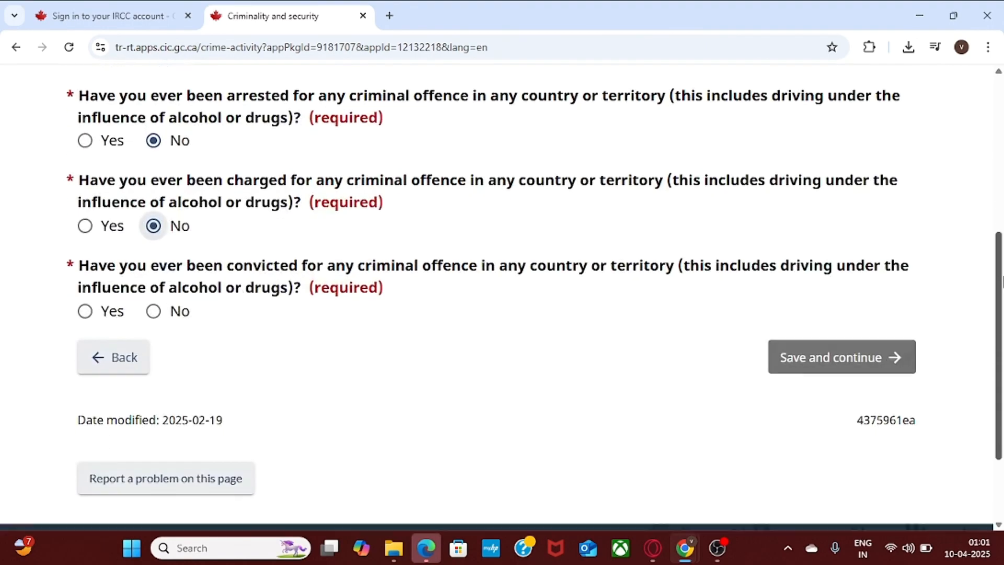
click(153, 312)
click(818, 358)
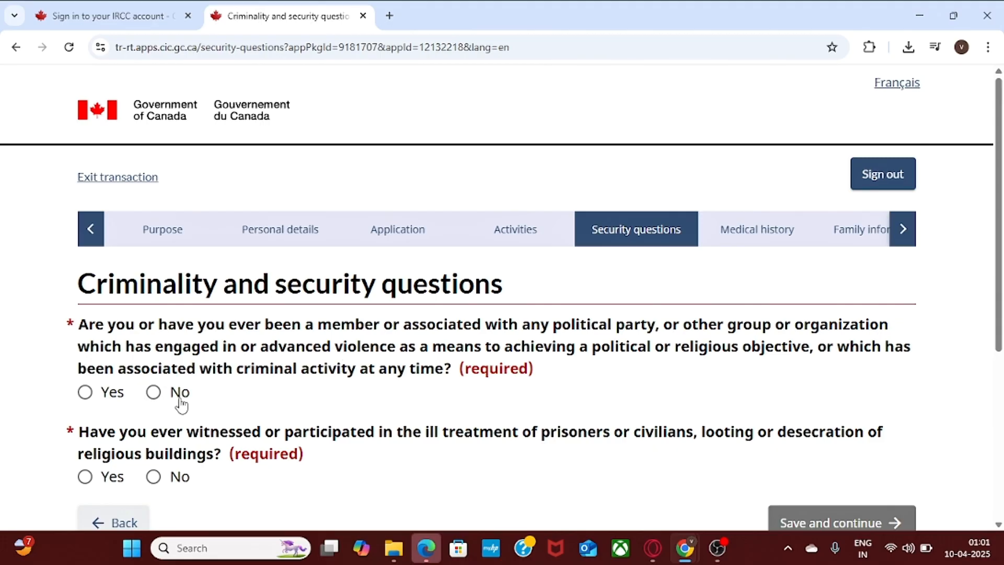
Answer No to violent group membership and ill treatment of prisoners, then save.
click(152, 392)
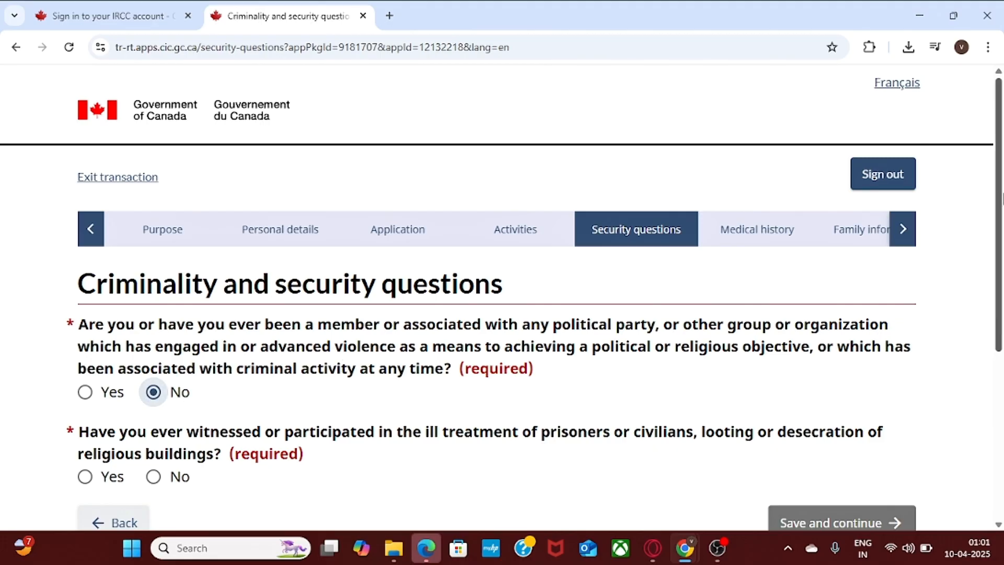
scroll(1001, 198, down, 2)
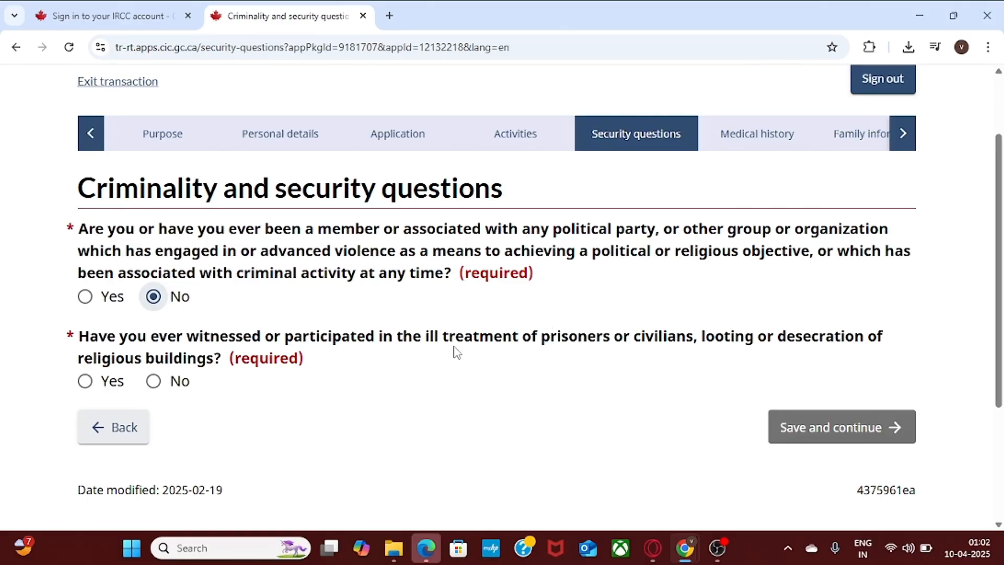
click(154, 381)
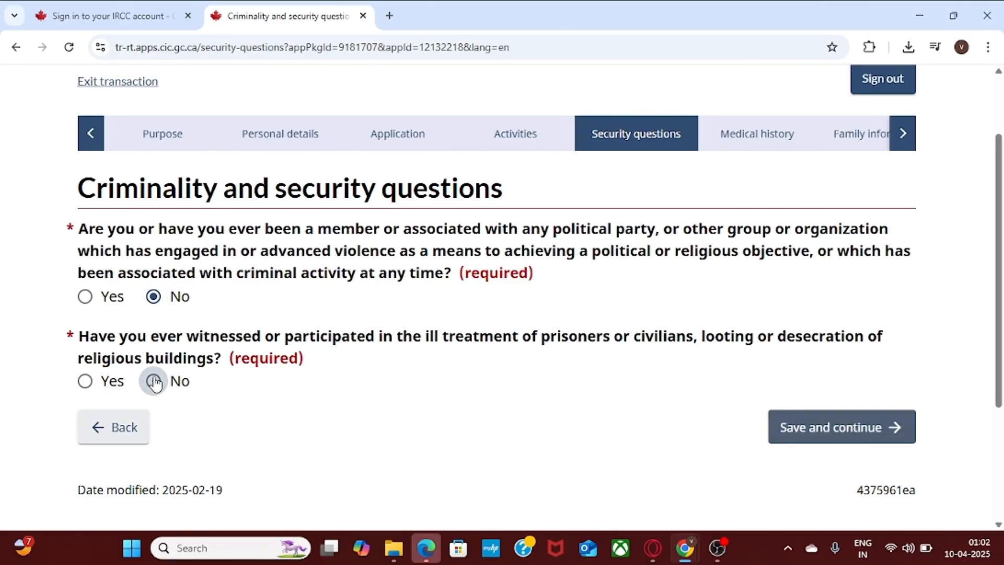
click(839, 425)
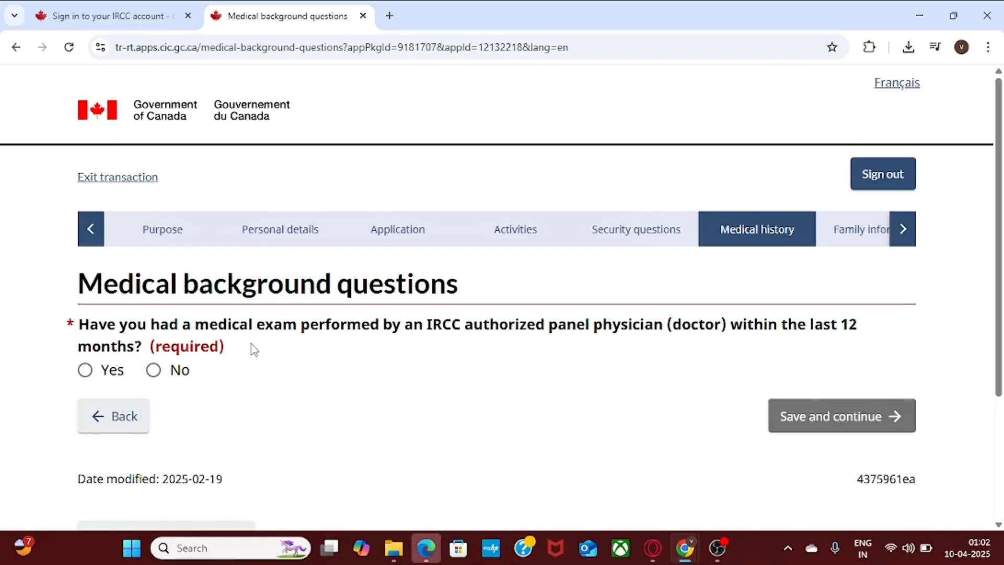
Answer No to a recent medical exam and both tuberculosis questions, saving each page.
click(153, 370)
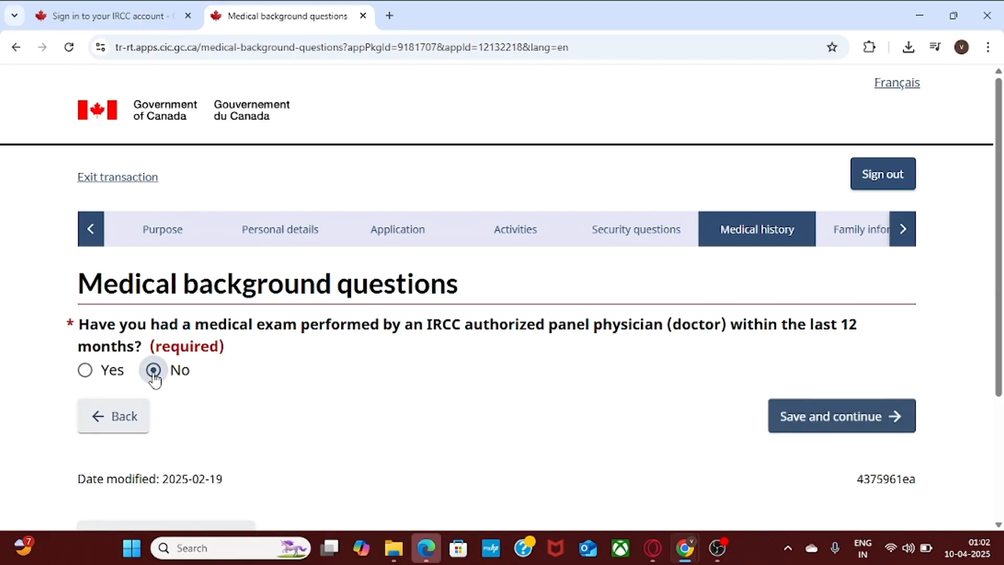
click(828, 413)
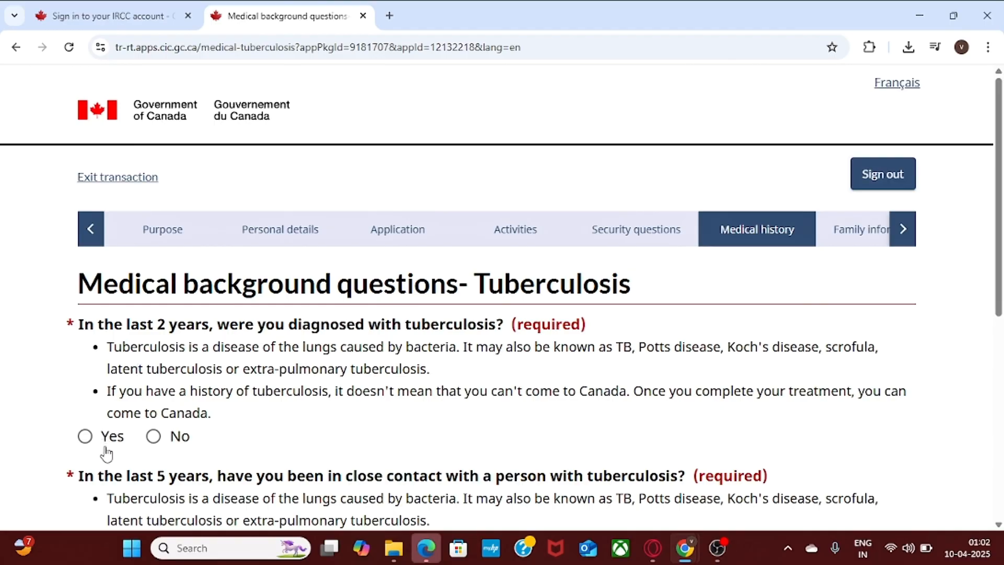
click(154, 436)
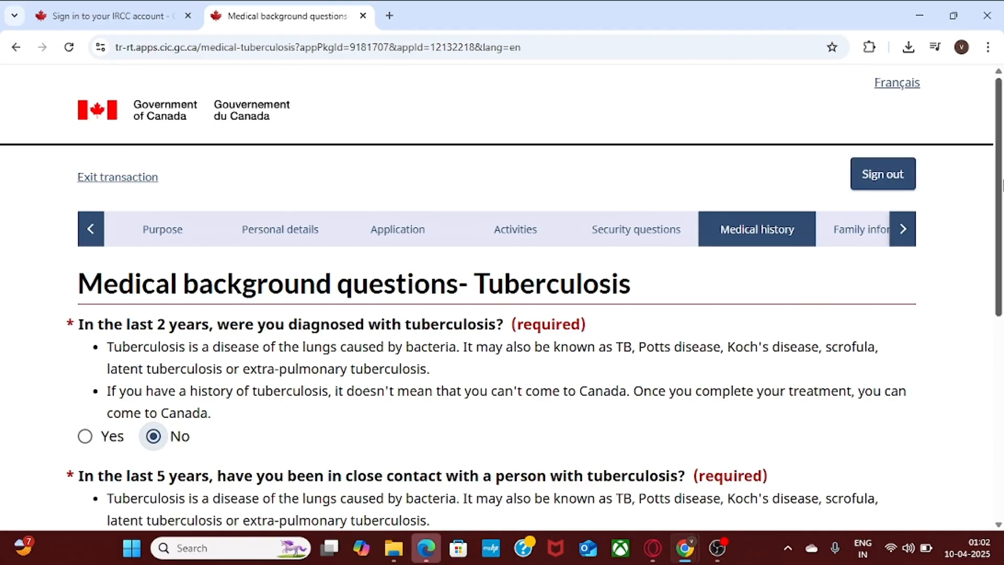
scroll(417, 364, down, 3)
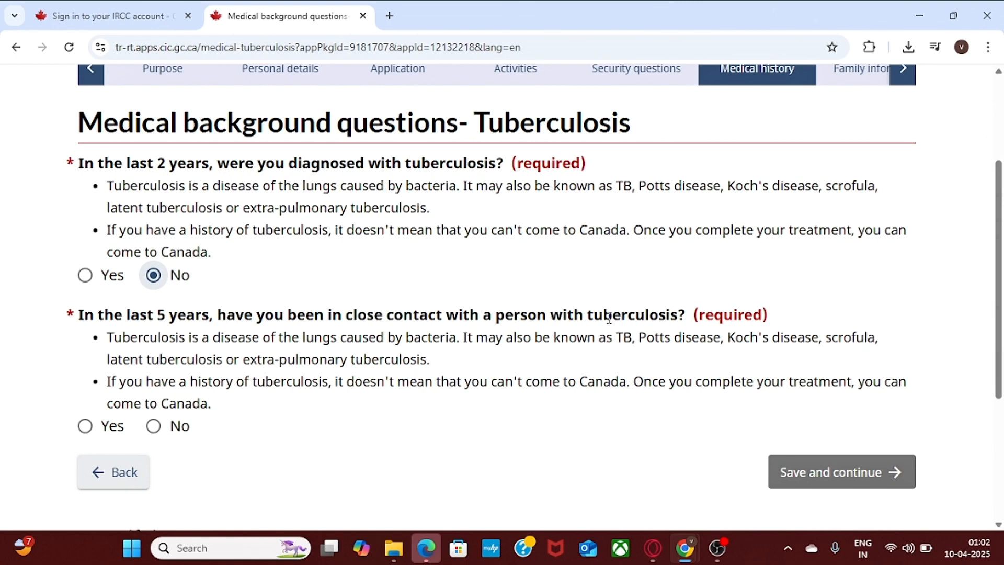
click(153, 425)
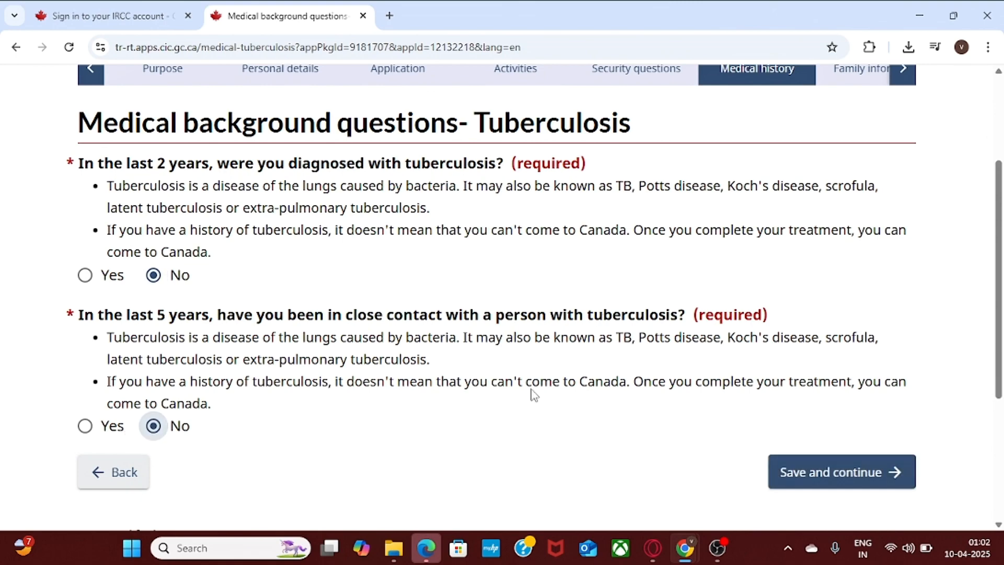
click(813, 468)
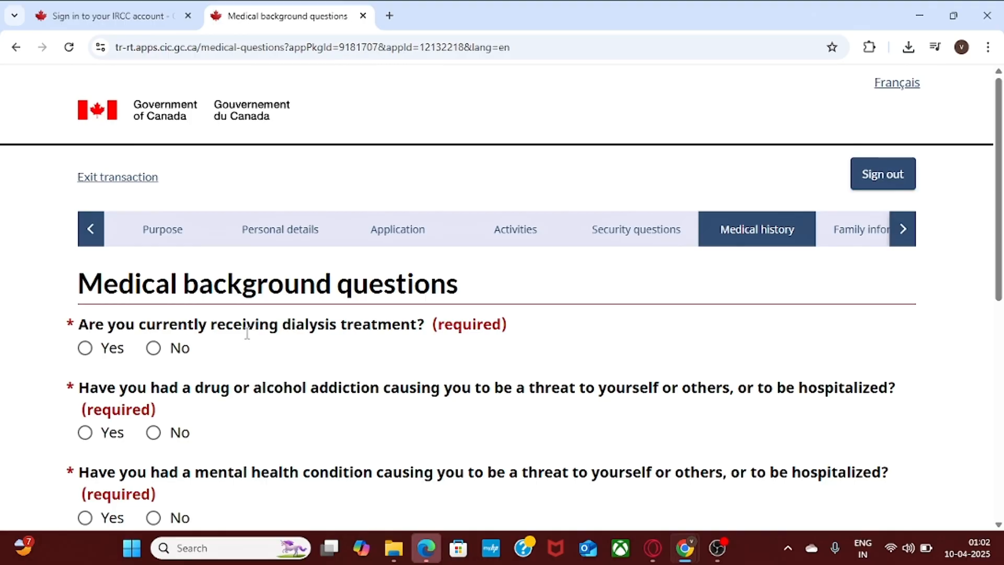
Answer No to dialysis, addiction, dangerous mental health condition and syphilis, then save.
click(153, 348)
drag(999, 190, 1002, 238)
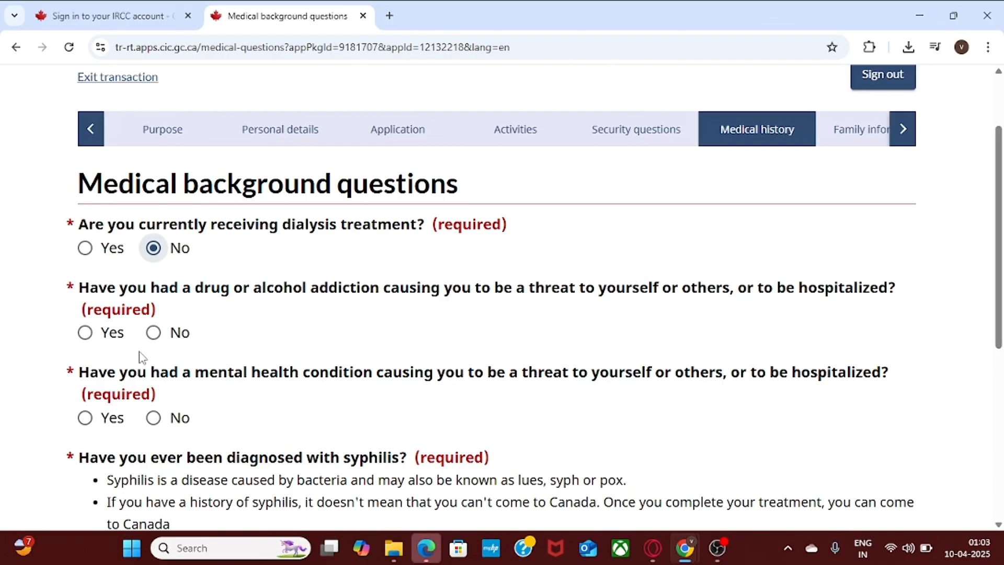
click(153, 340)
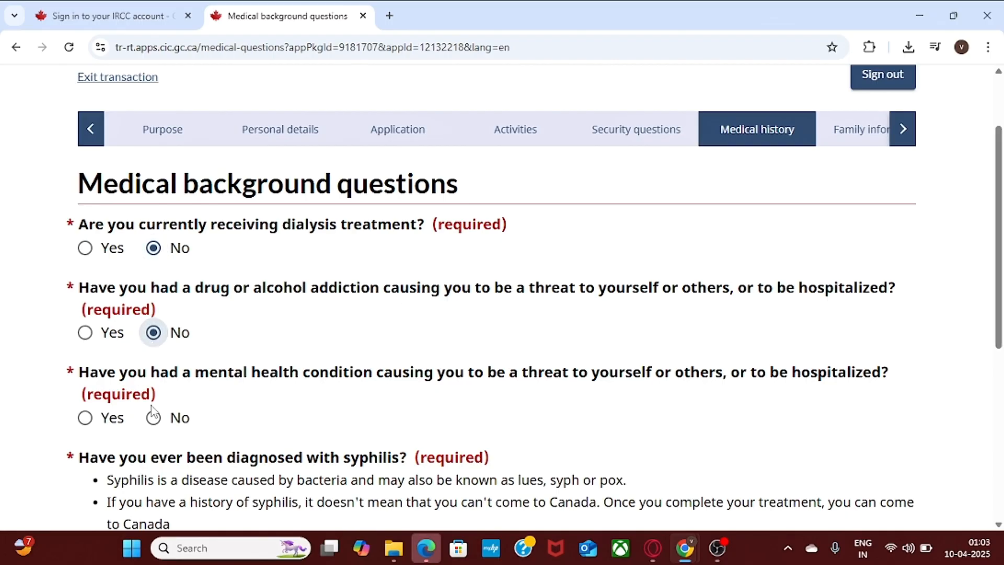
click(155, 419)
scroll(789, 318, down, 3)
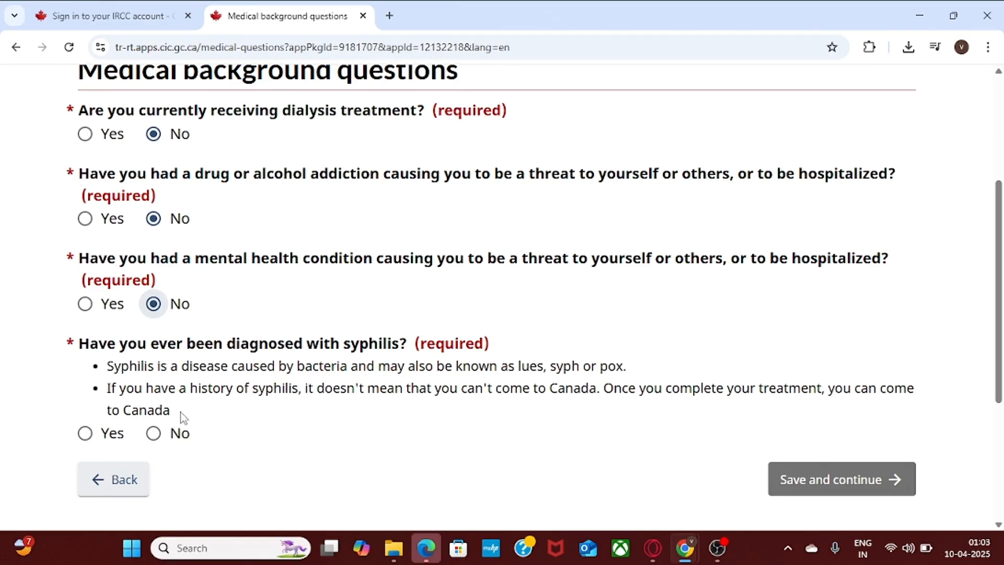
click(154, 436)
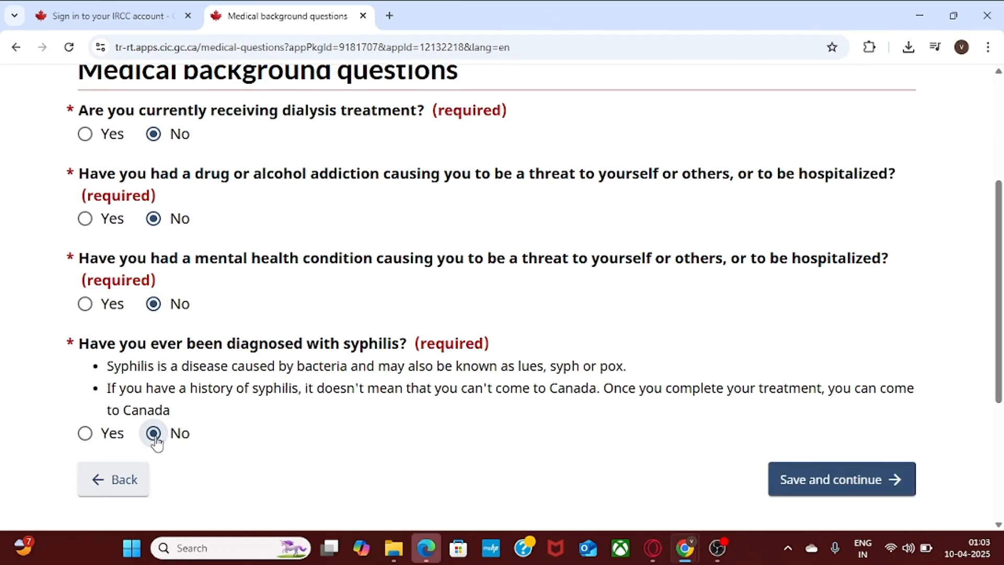
scroll(621, 331, down, 2)
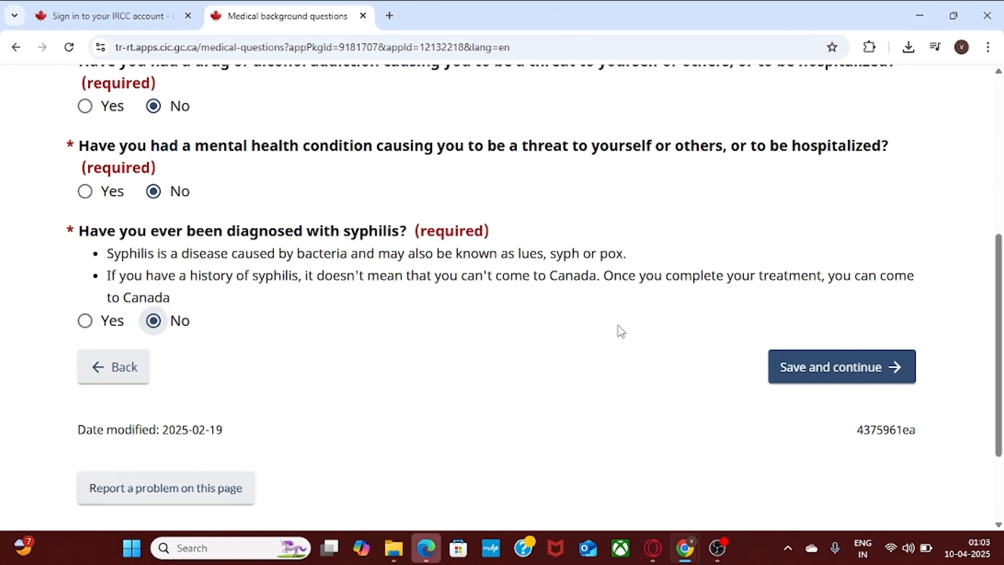
click(855, 369)
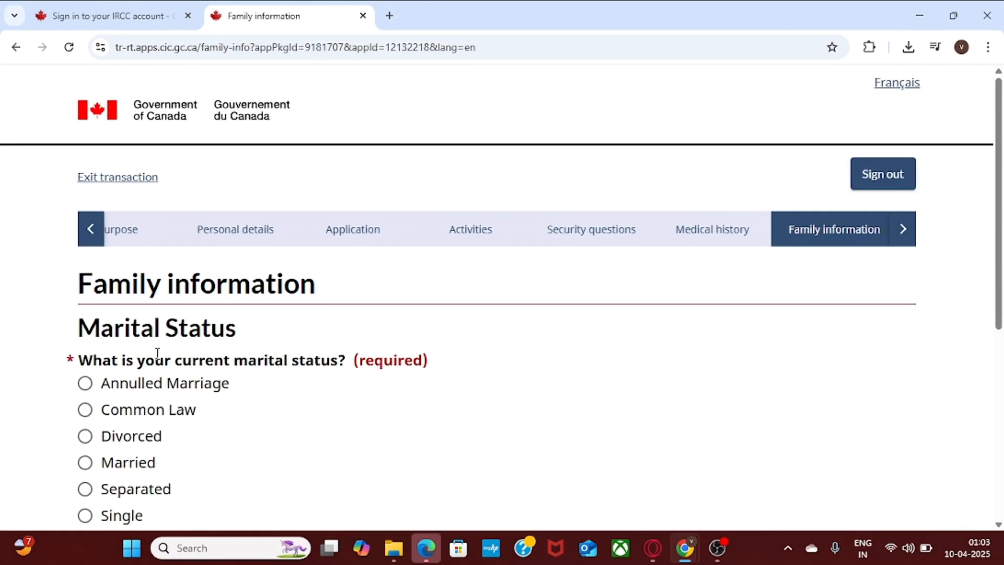
Set marital status to Married with a marriage date of 1990 January 1.
scroll(426, 244, down, 2)
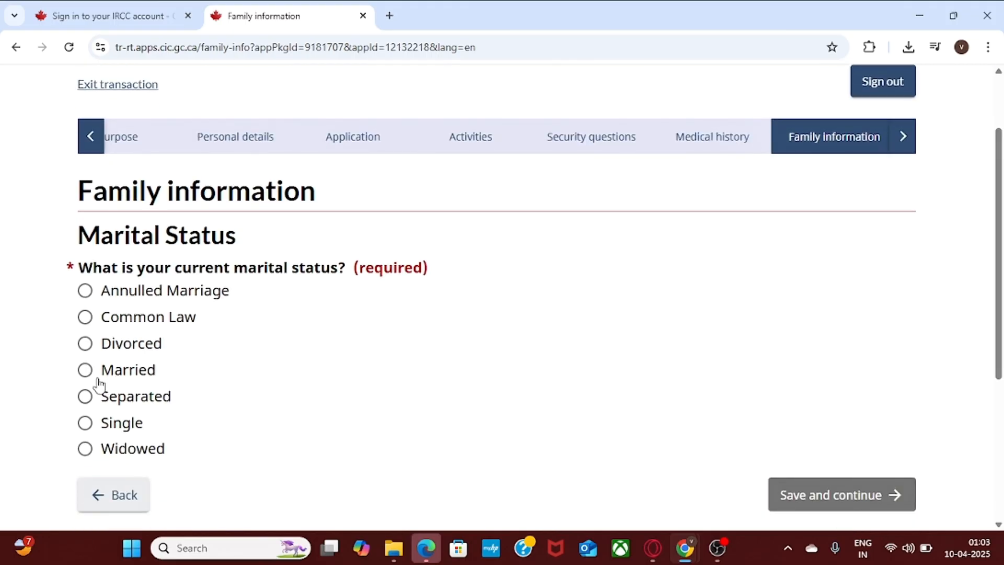
click(85, 369)
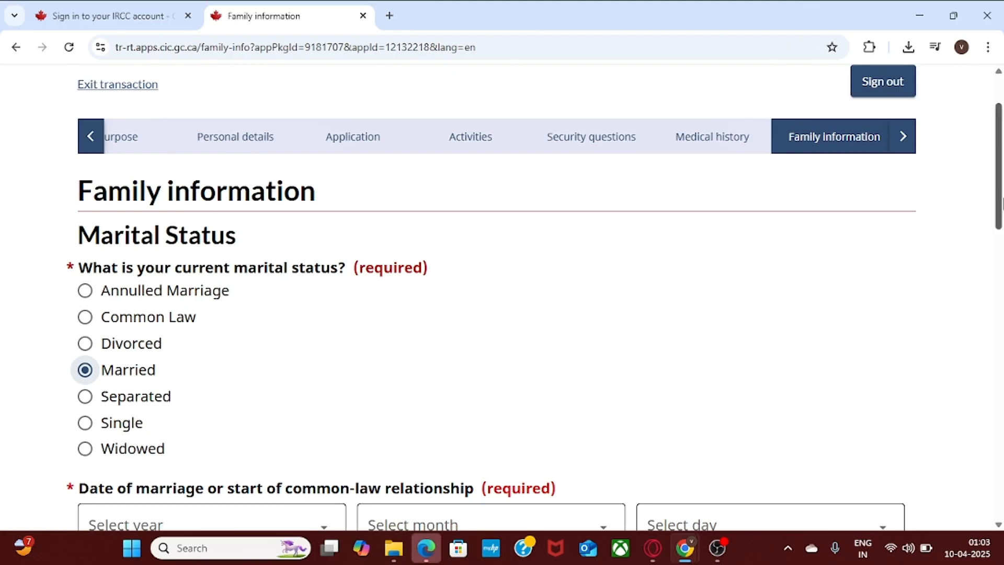
scroll(458, 242, down, 3)
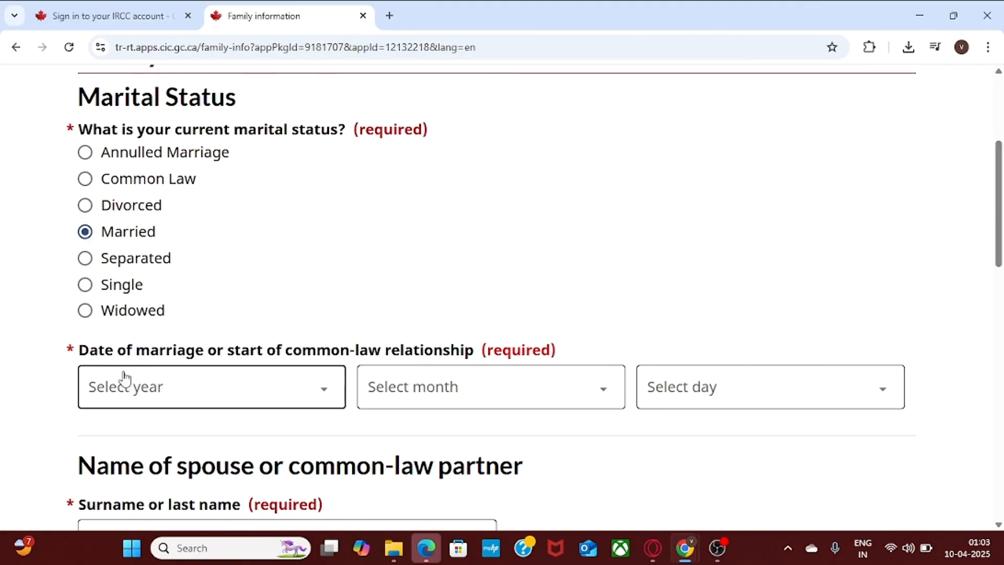
click(253, 390)
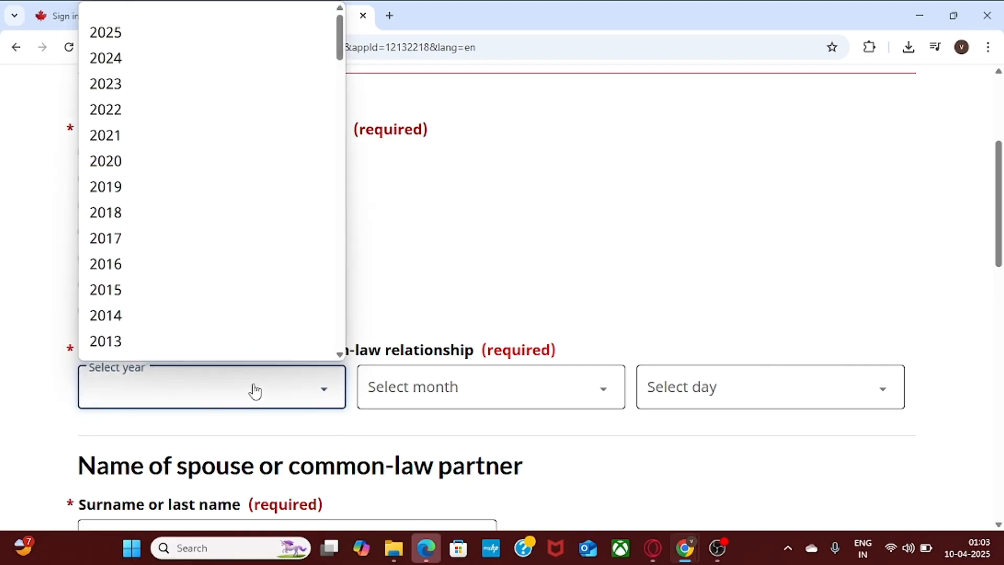
scroll(339, 134, down, 5)
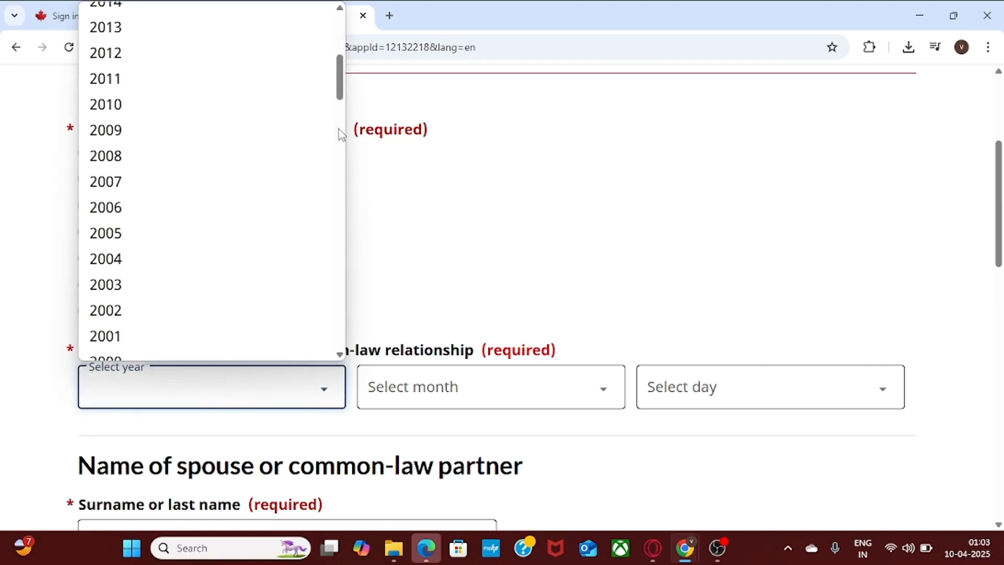
scroll(341, 158, down, 5)
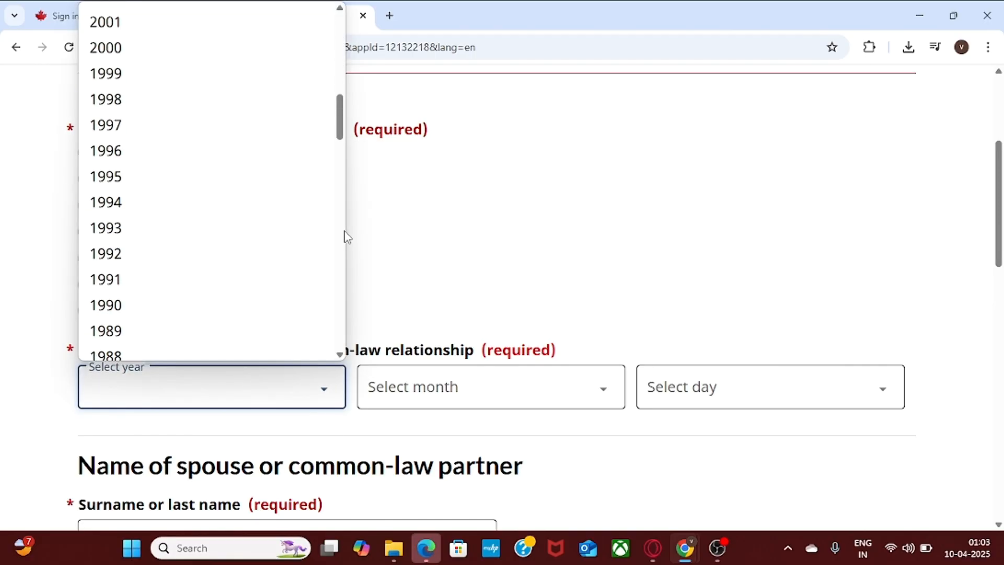
click(132, 331)
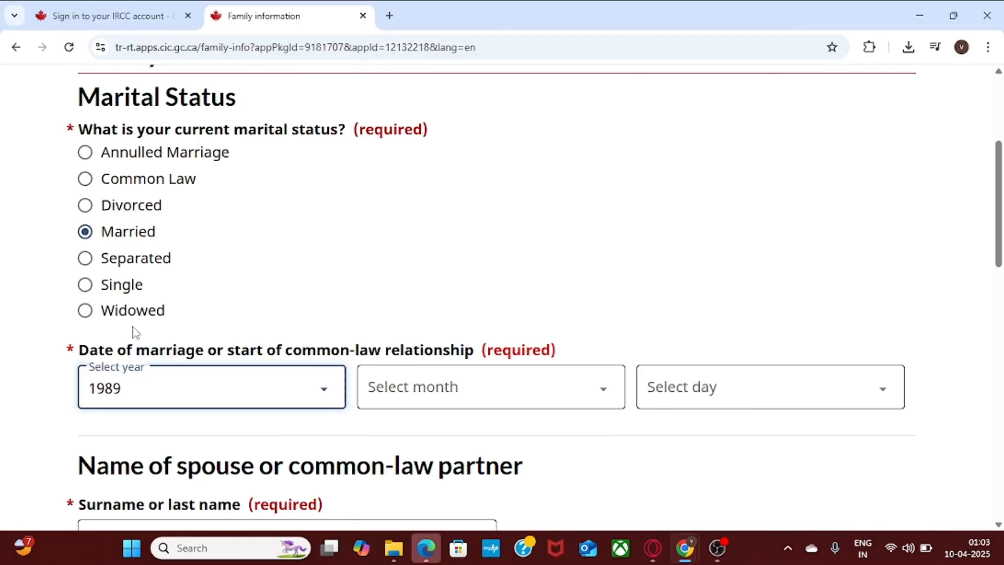
click(502, 401)
click(260, 403)
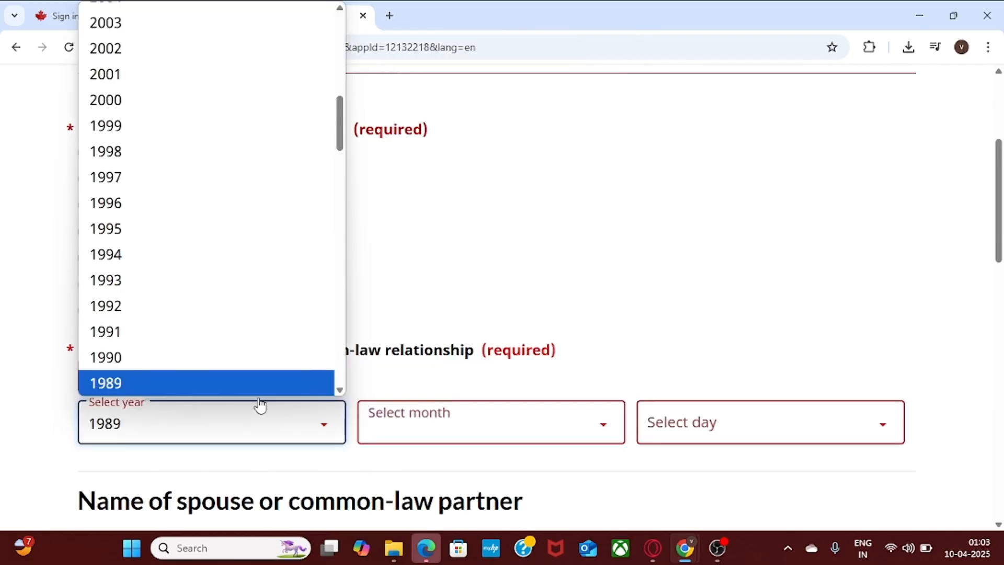
click(242, 357)
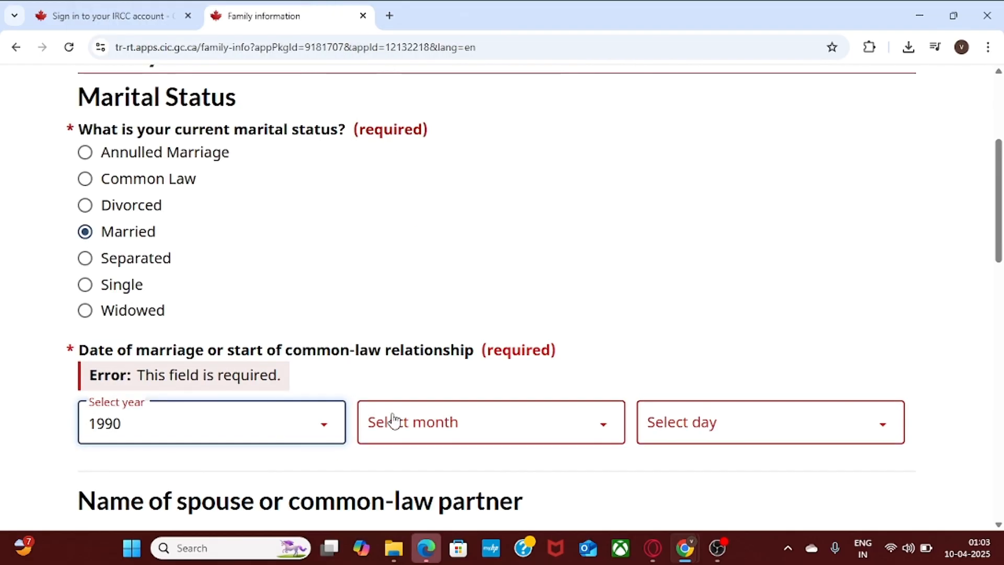
click(395, 416)
click(443, 104)
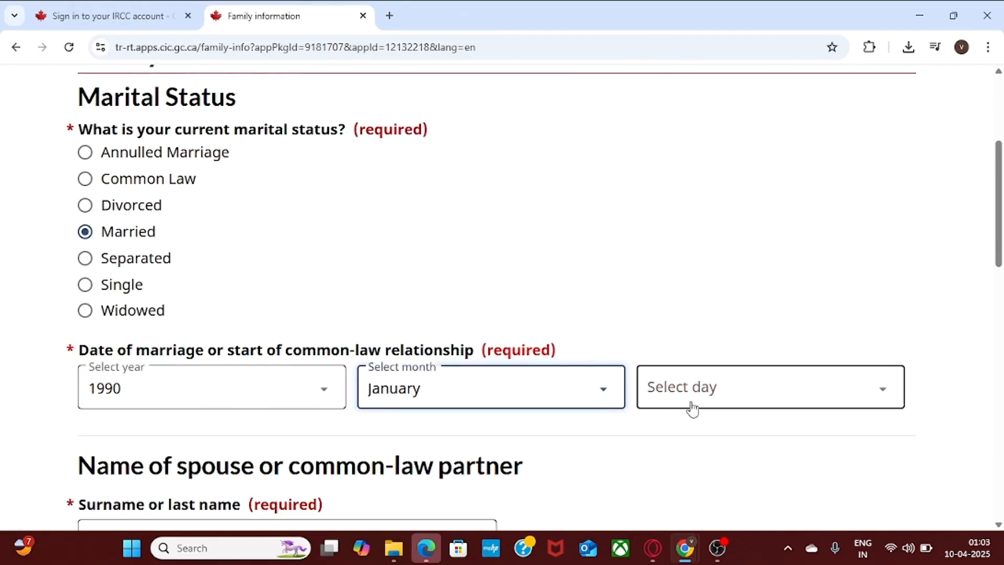
click(726, 389)
click(719, 44)
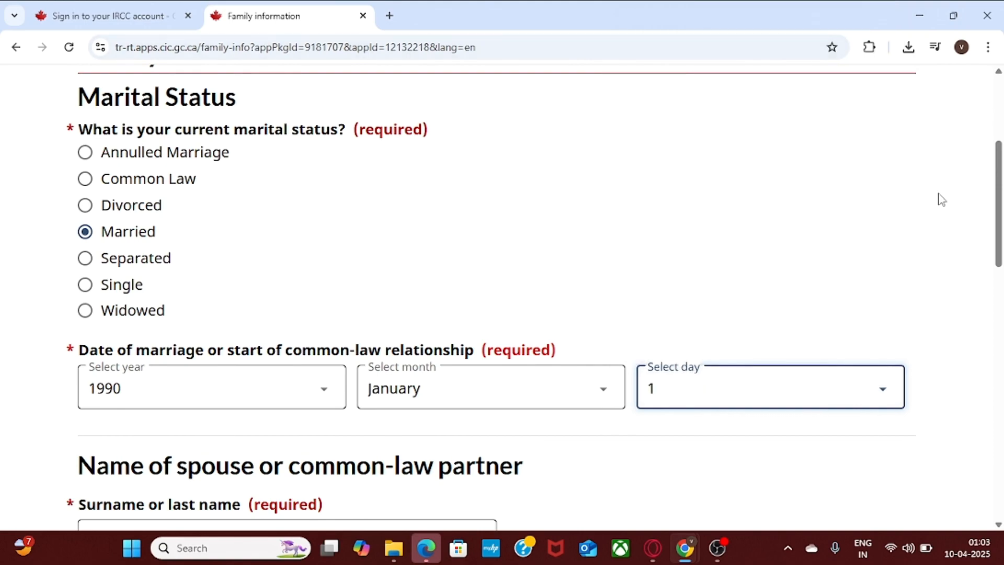
Enter the spouse's surname and given name.
scroll(999, 245, down, 4)
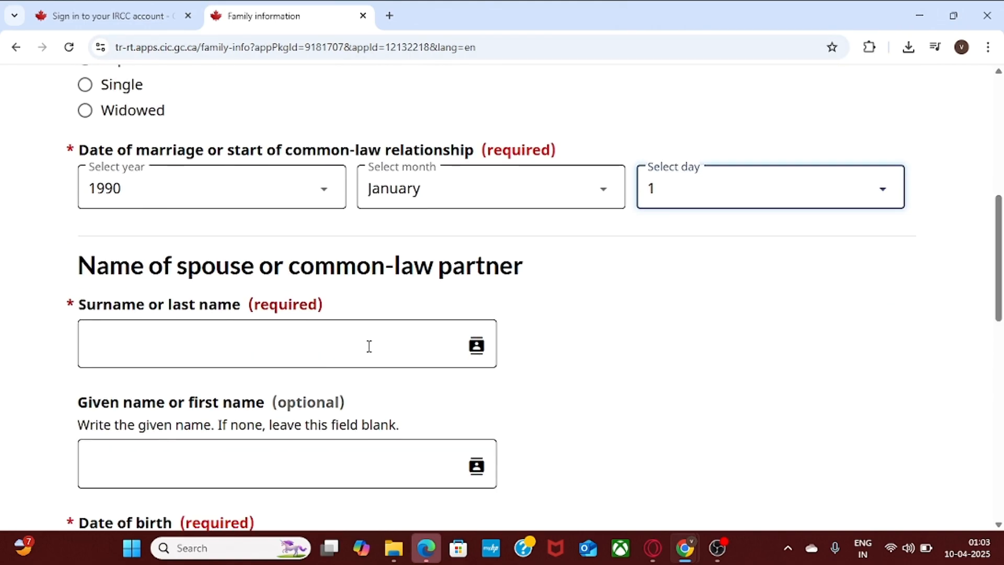
click(259, 348)
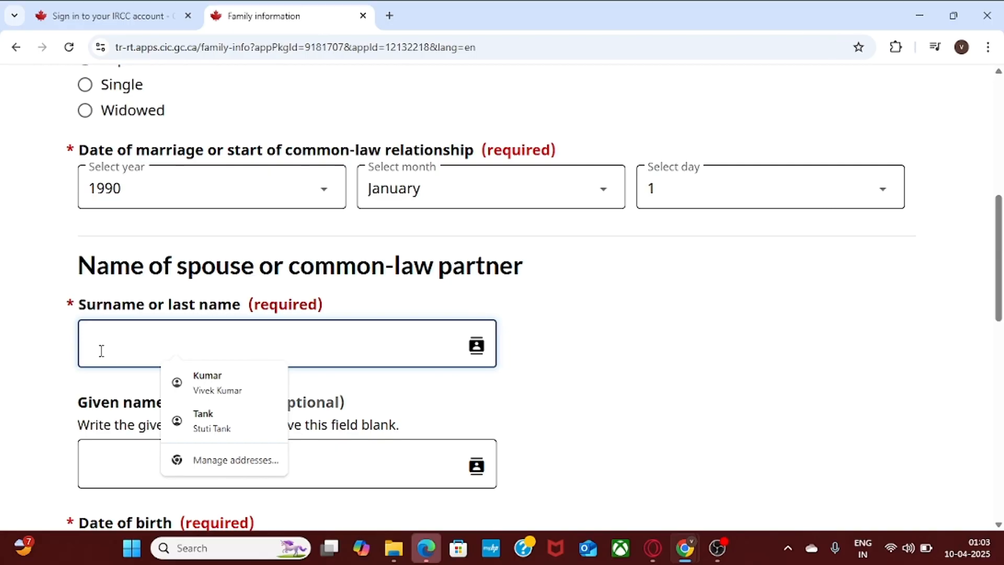
click(117, 377)
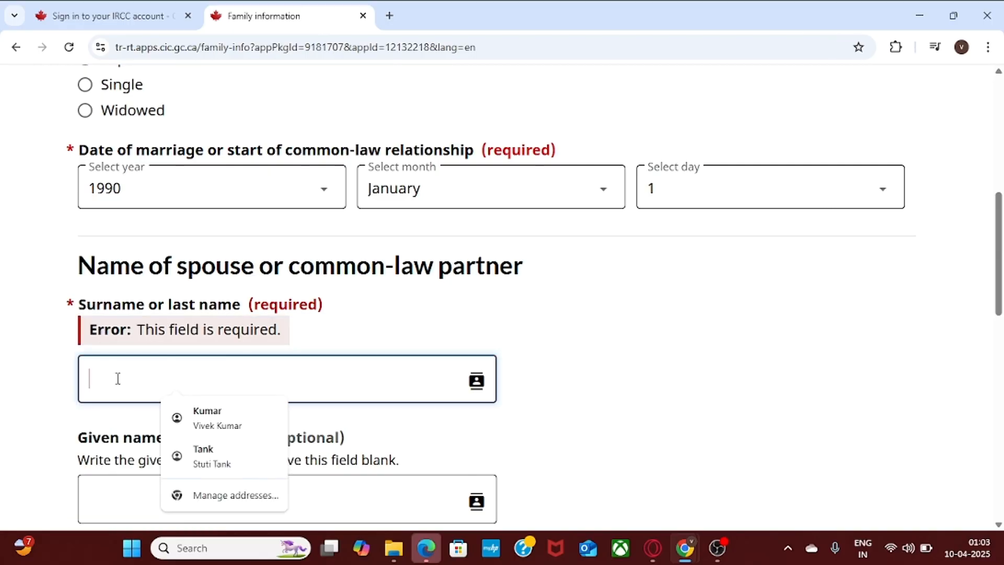
text(Surname)
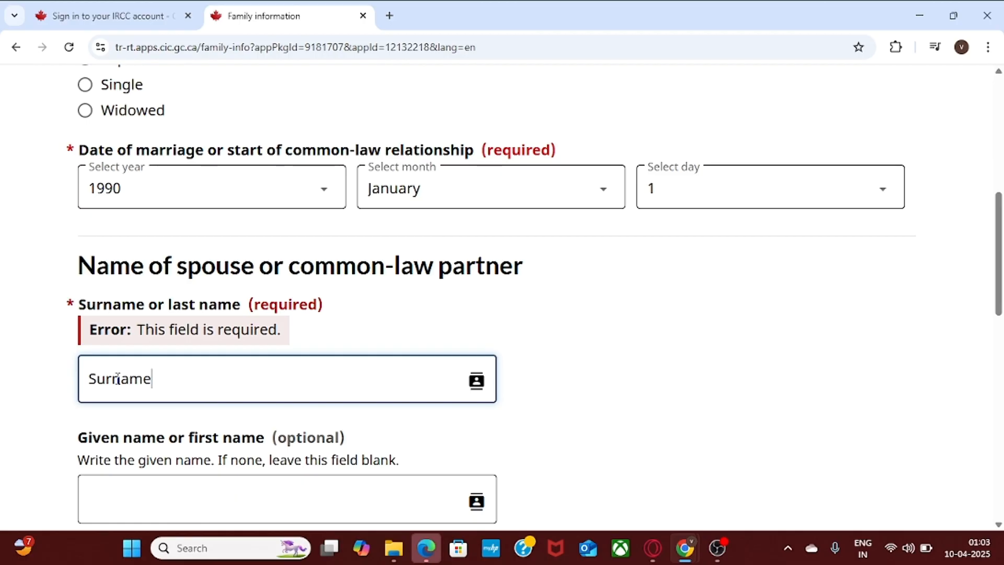
text(2)
drag(998, 233, 998, 271)
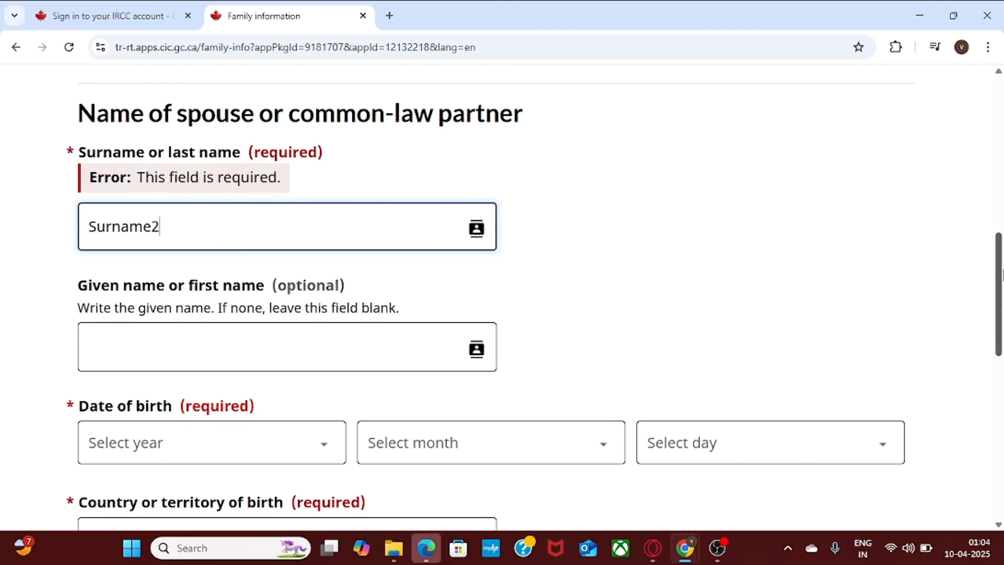
key(BackSpace)
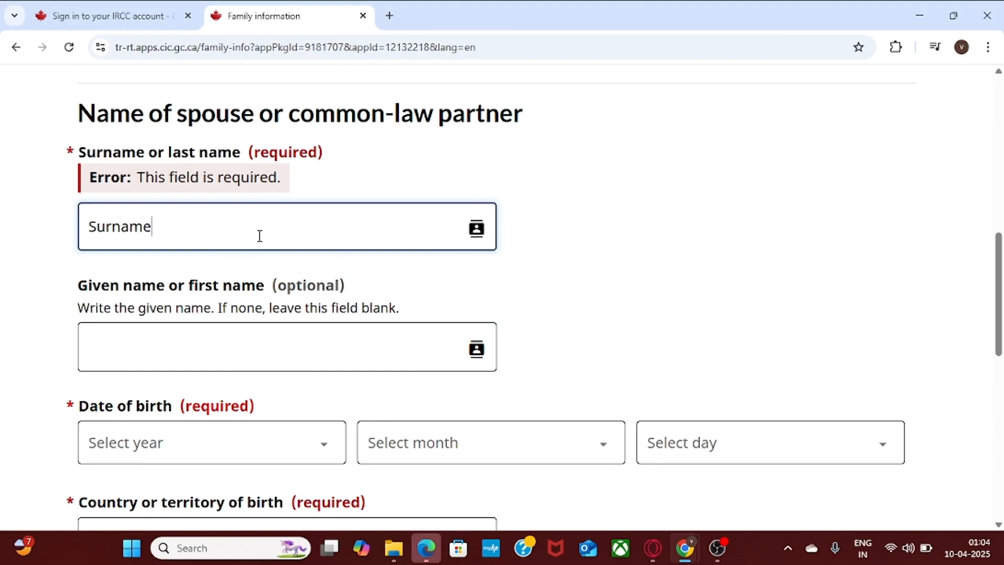
click(177, 345)
text(Name)
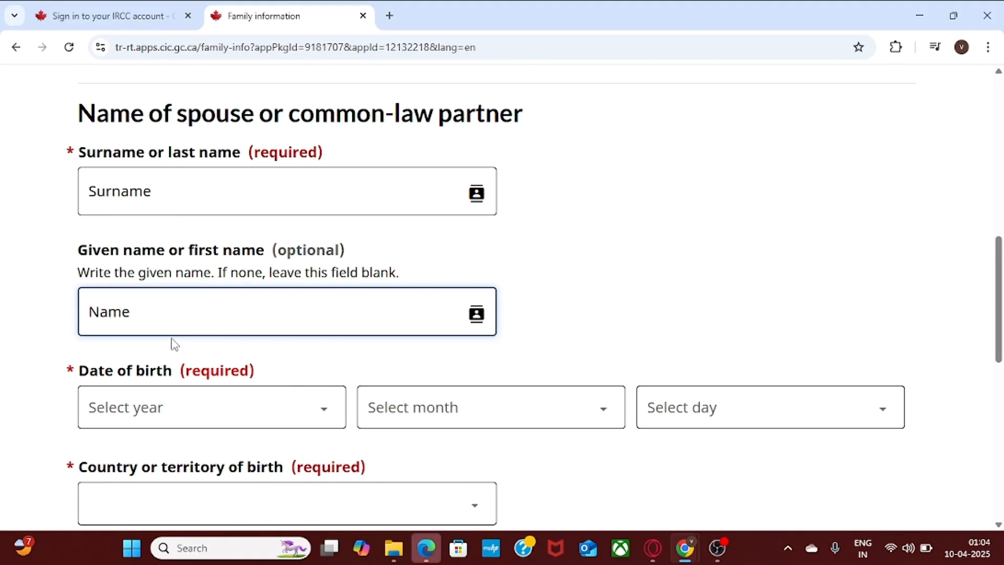
key(BackSpace)
Set the spouse's birth date to 1970 January 1 and country of birth to India.
click(214, 417)
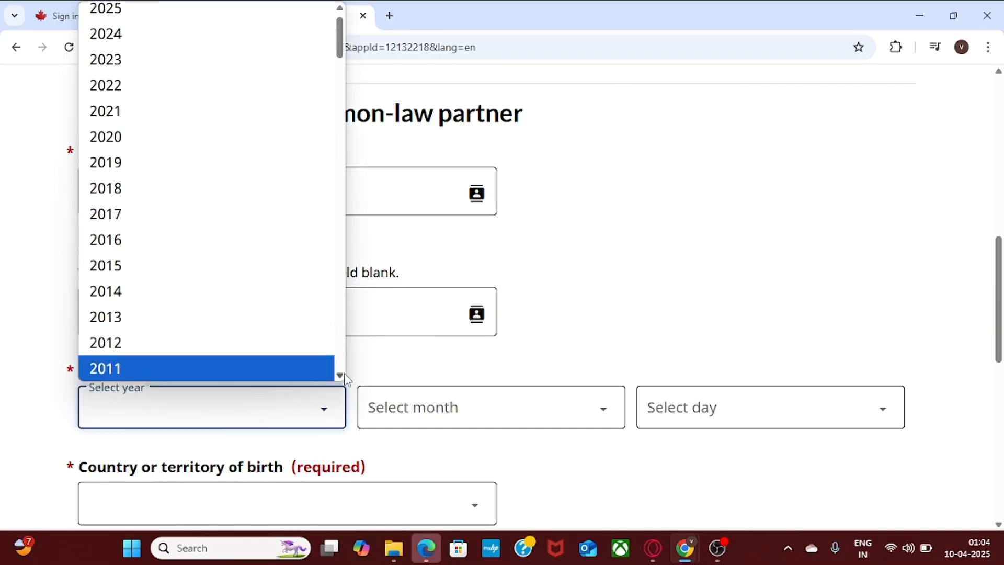
scroll(339, 83, down, 20)
scroll(342, 90, up, 5)
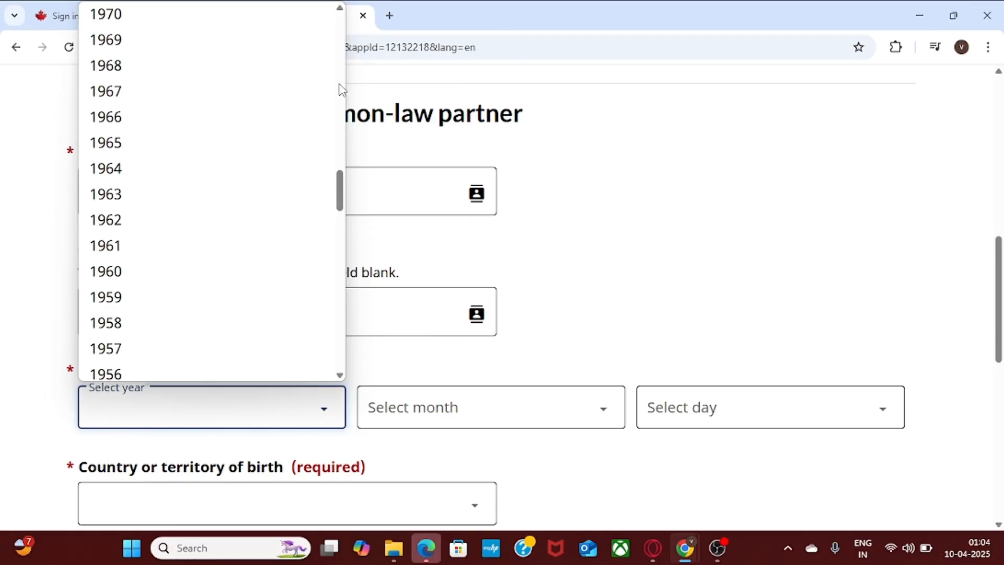
click(254, 26)
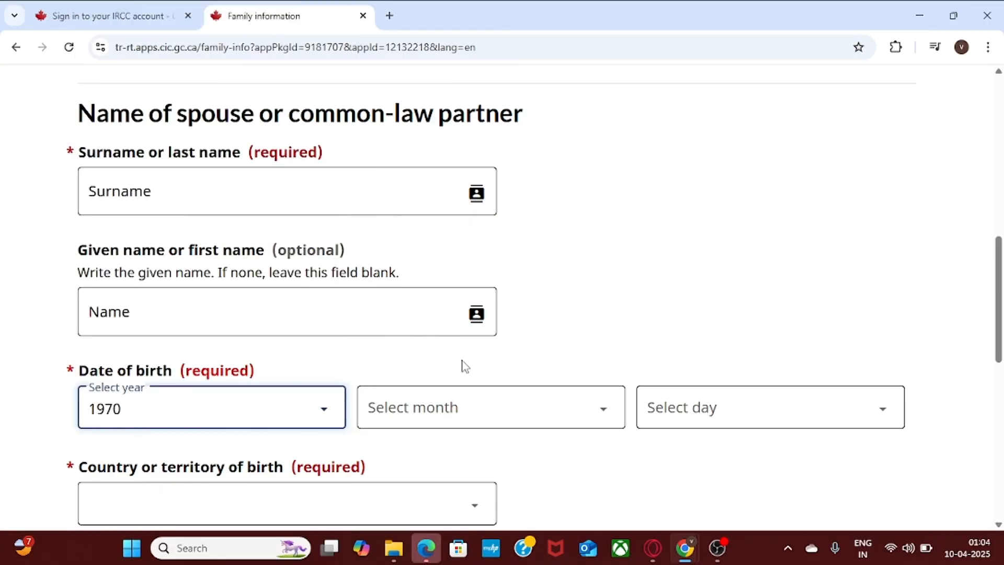
click(502, 412)
click(526, 83)
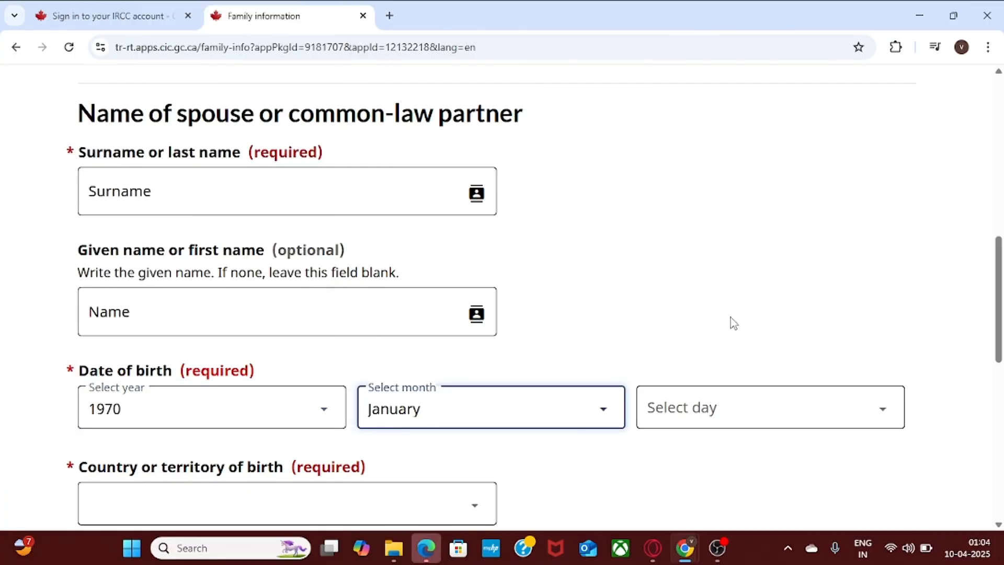
click(762, 410)
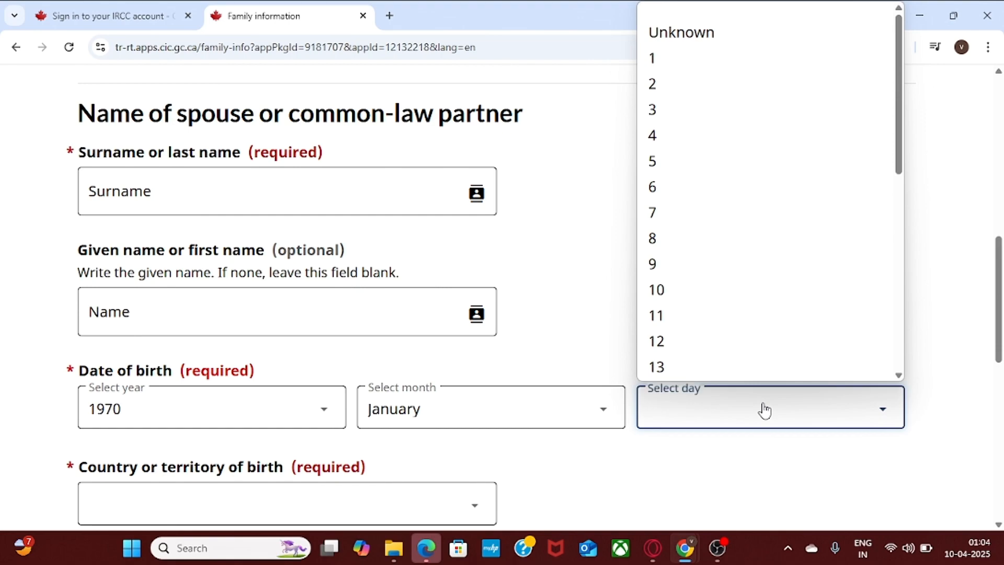
click(747, 58)
drag(999, 269, 1001, 328)
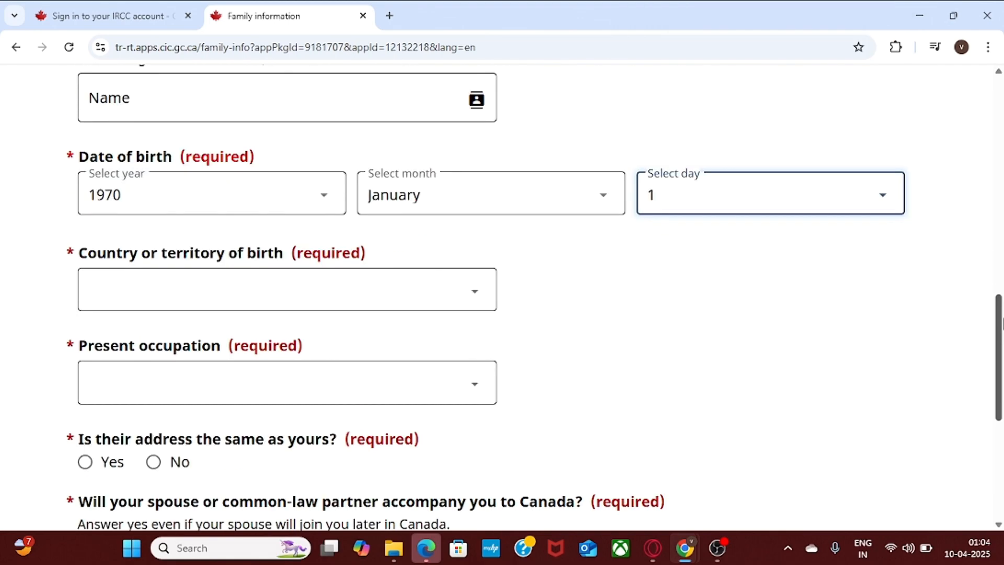
click(307, 302)
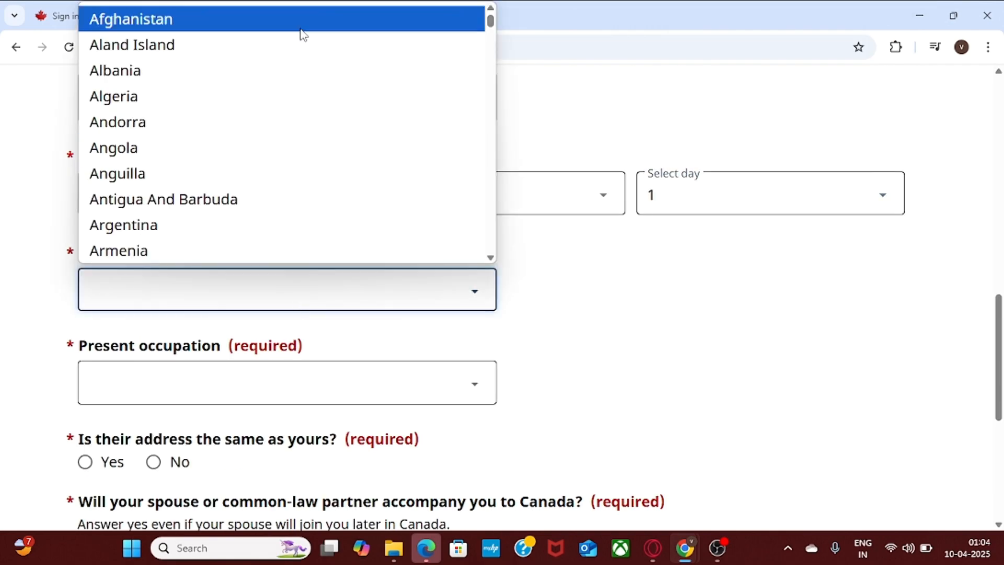
key(i)
key(n)
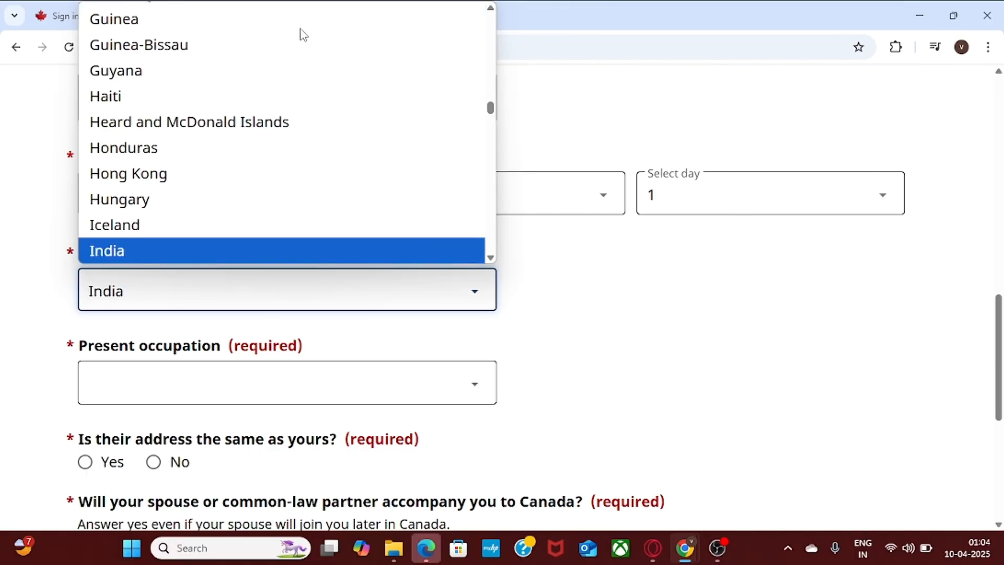
key(Return)
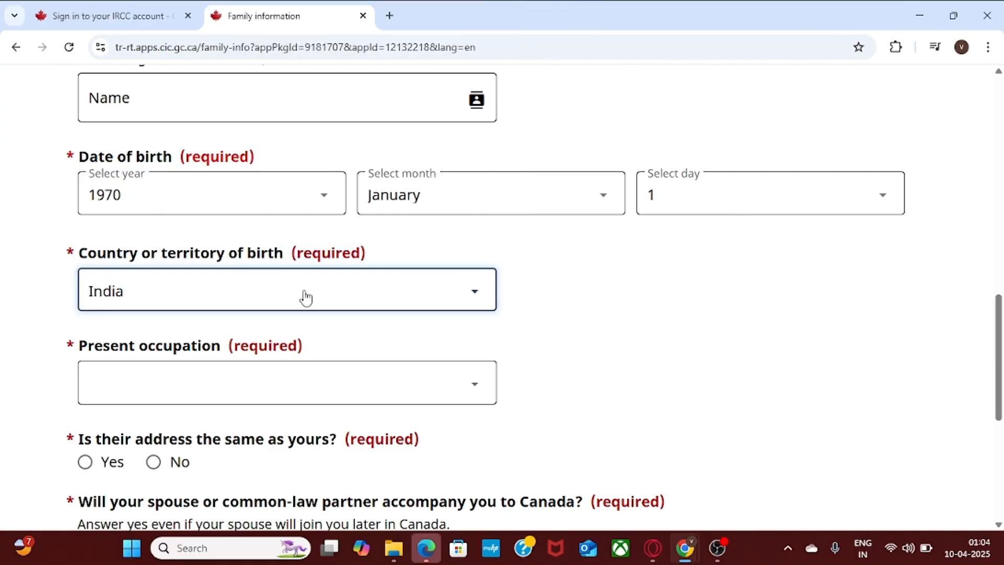
Set the spouse's occupation to Homemaker, same address Yes, accompanying No, and save.
click(332, 394)
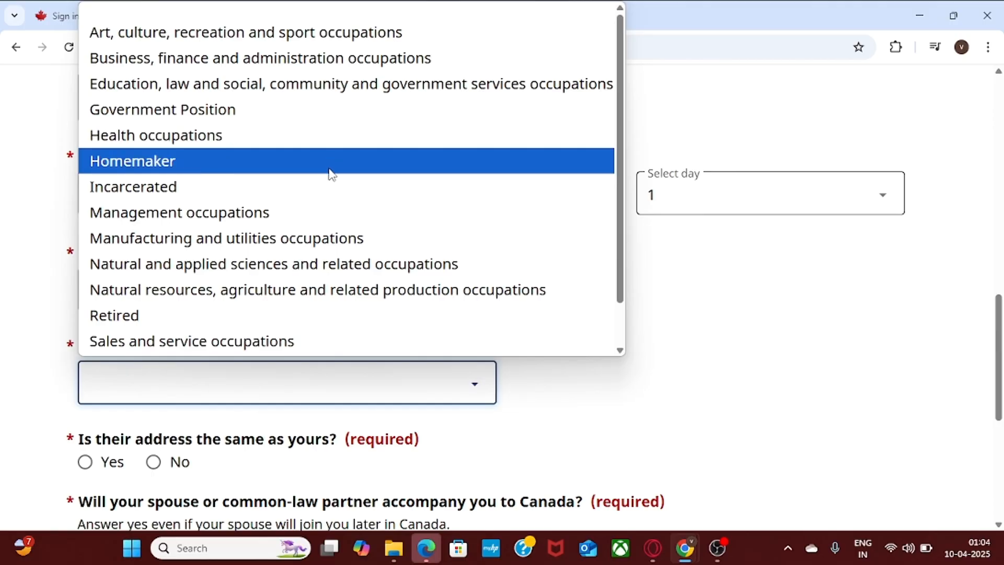
click(329, 163)
scroll(1001, 334, down, 3)
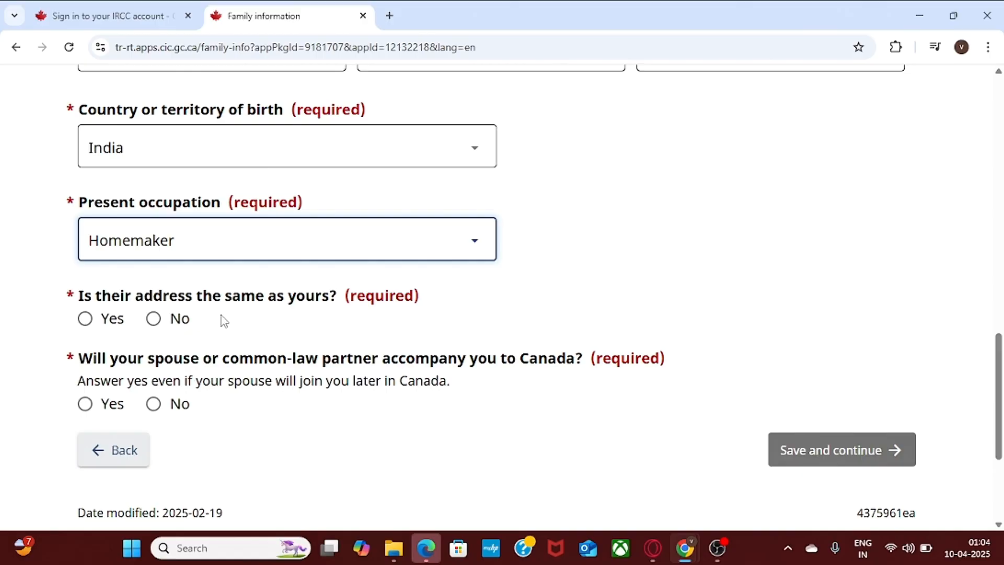
click(84, 318)
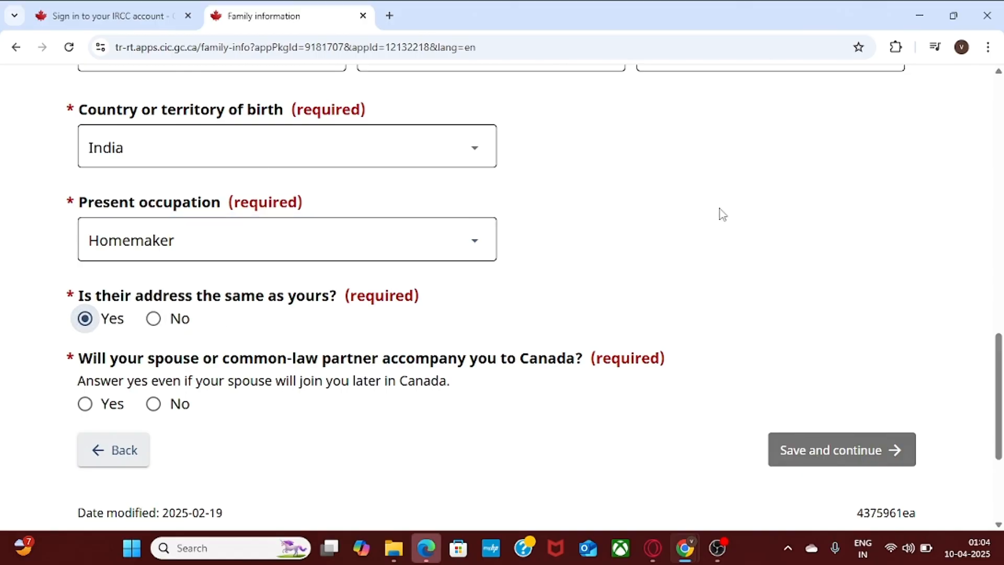
scroll(947, 282, down, 2)
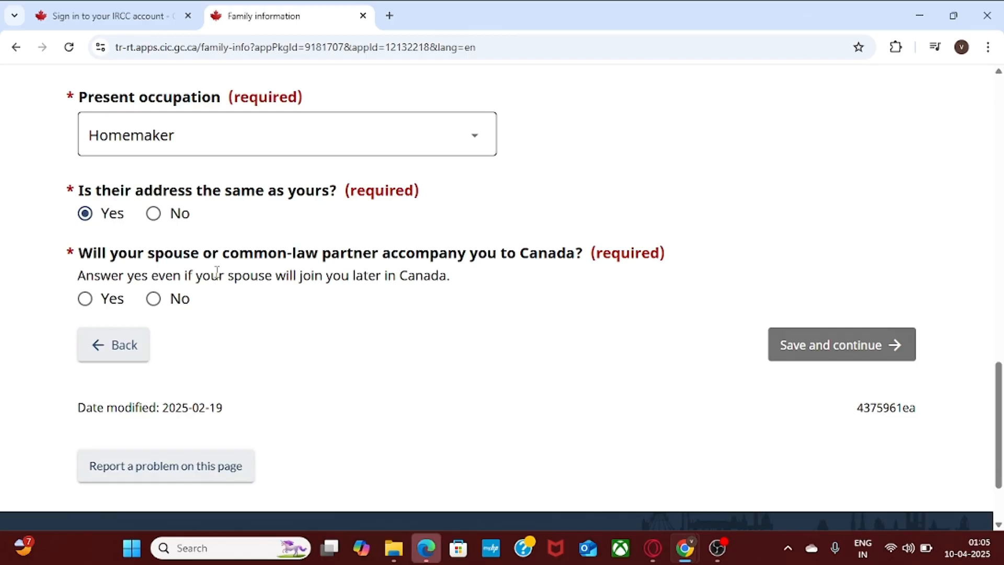
click(84, 301)
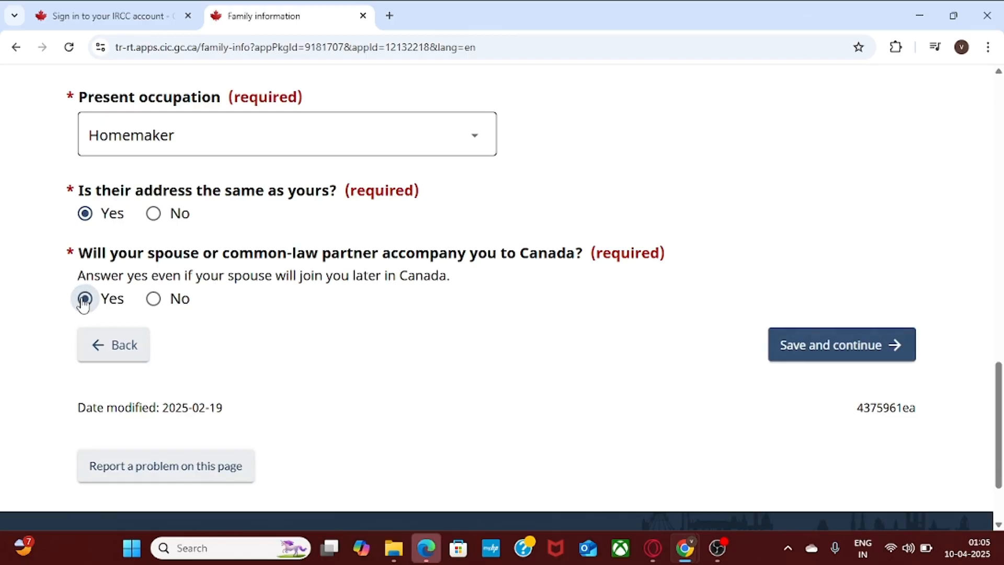
click(154, 299)
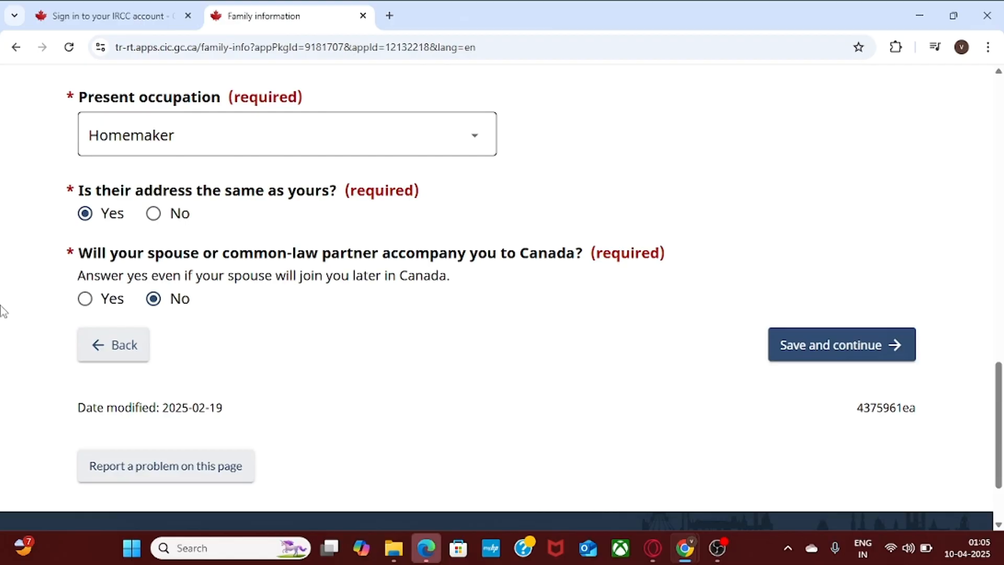
click(829, 339)
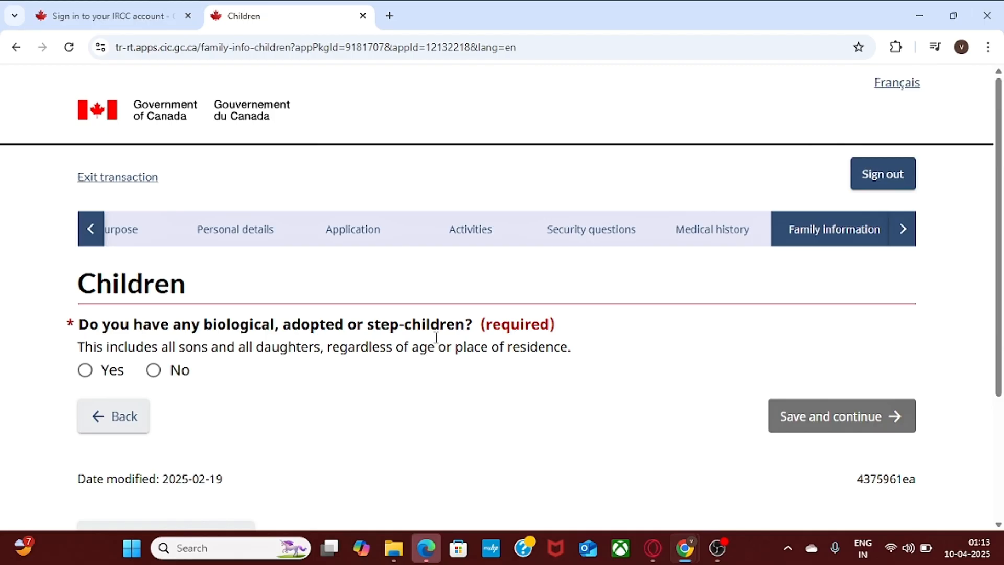
Answer Yes to having children and add a child with surname 'surname' and given name 'Name'.
click(110, 370)
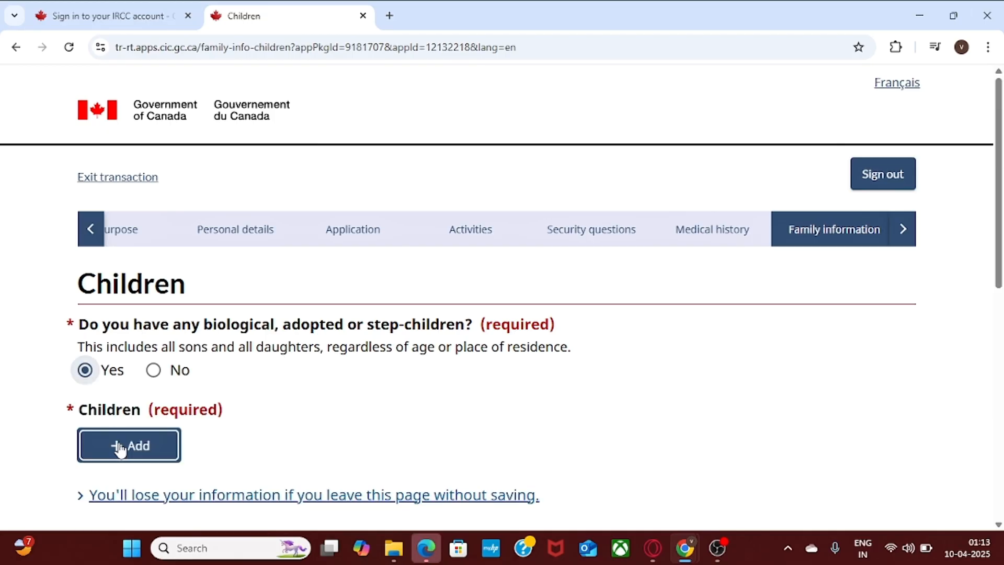
click(119, 448)
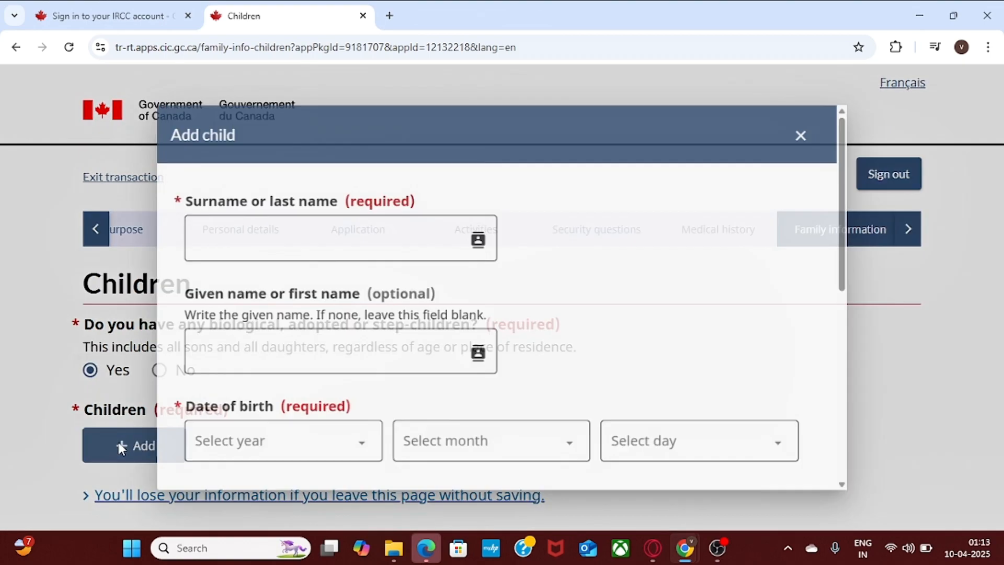
click(218, 233)
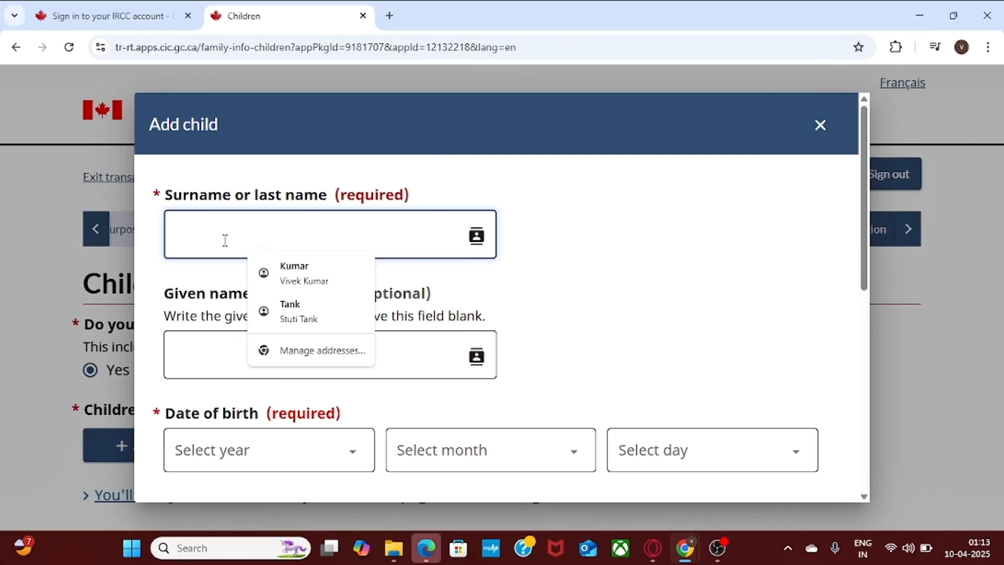
text(surname)
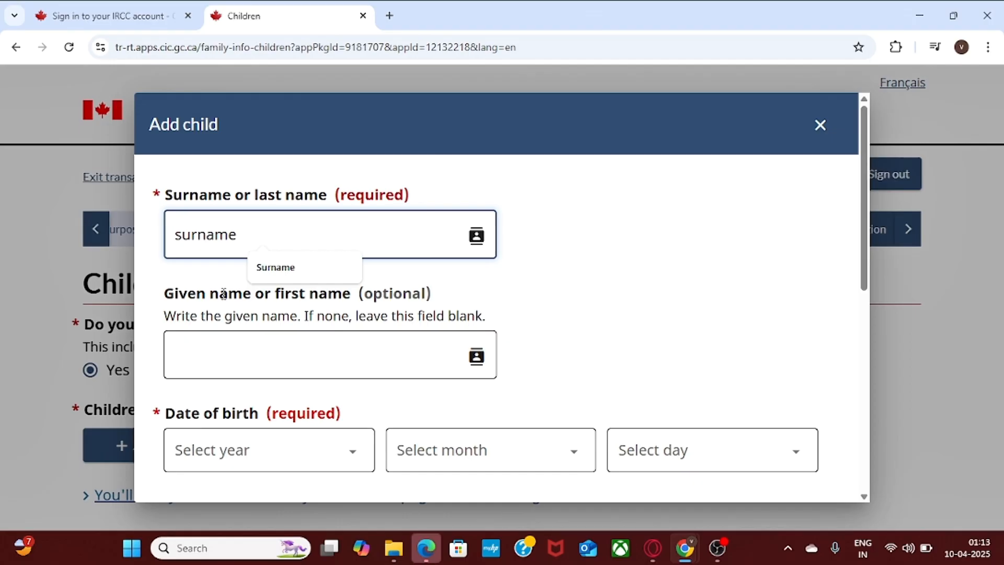
click(223, 349)
text(First)
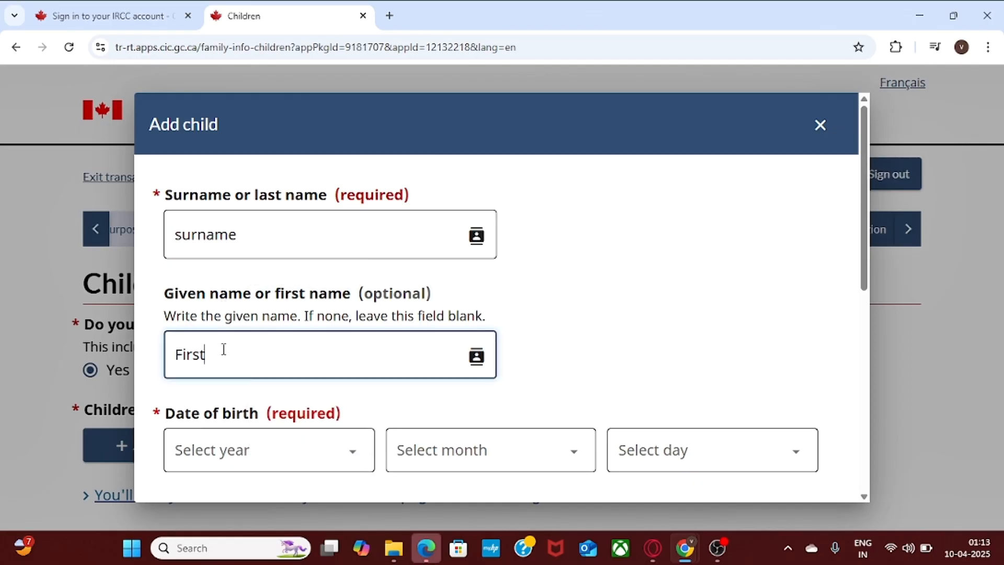
key(BackSpace)
key(BackSpace)
text(Name)
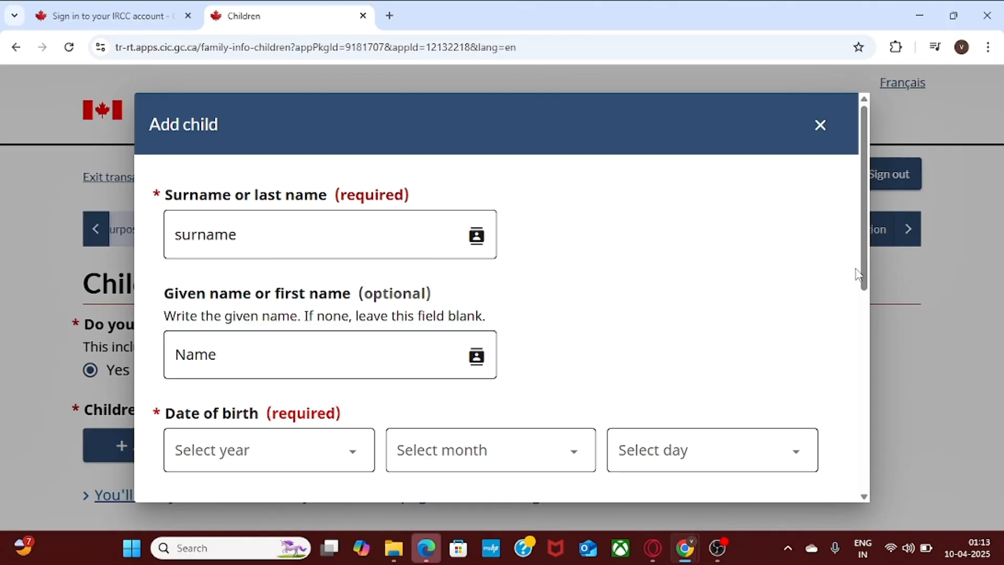
drag(867, 254, 868, 290)
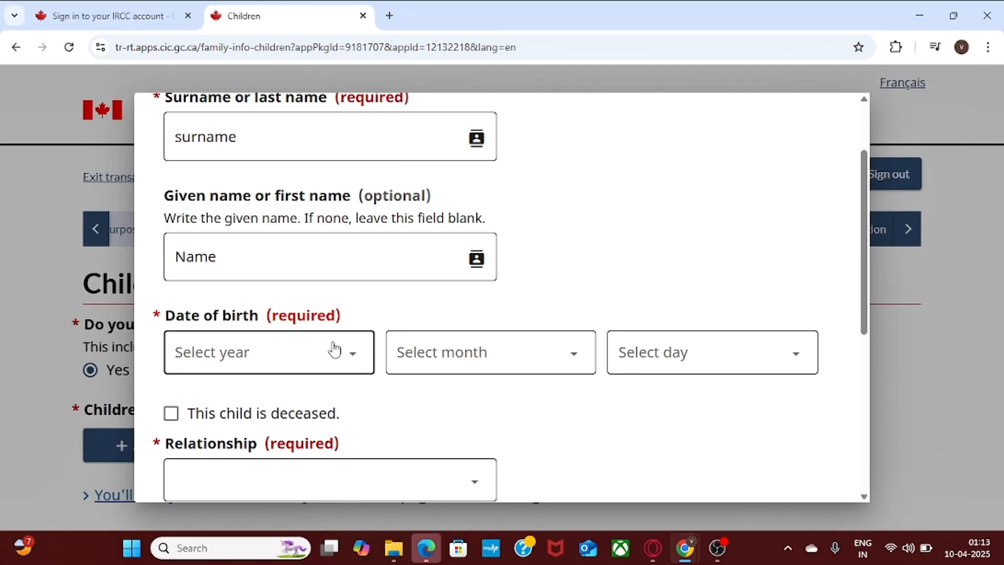
Set the child's date of birth to 1992, January, 1.
click(341, 370)
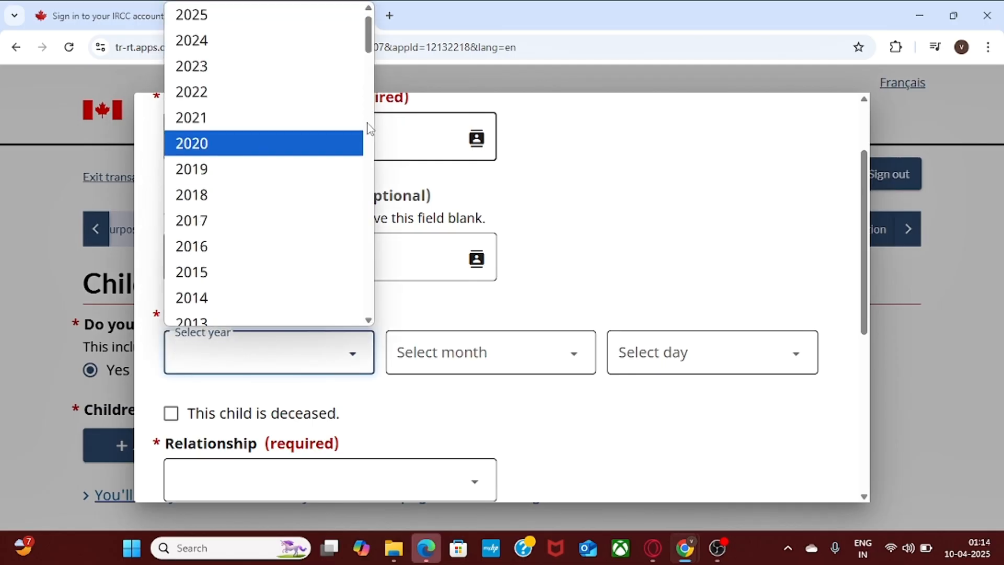
scroll(370, 128, down, 12)
scroll(370, 128, up, 2)
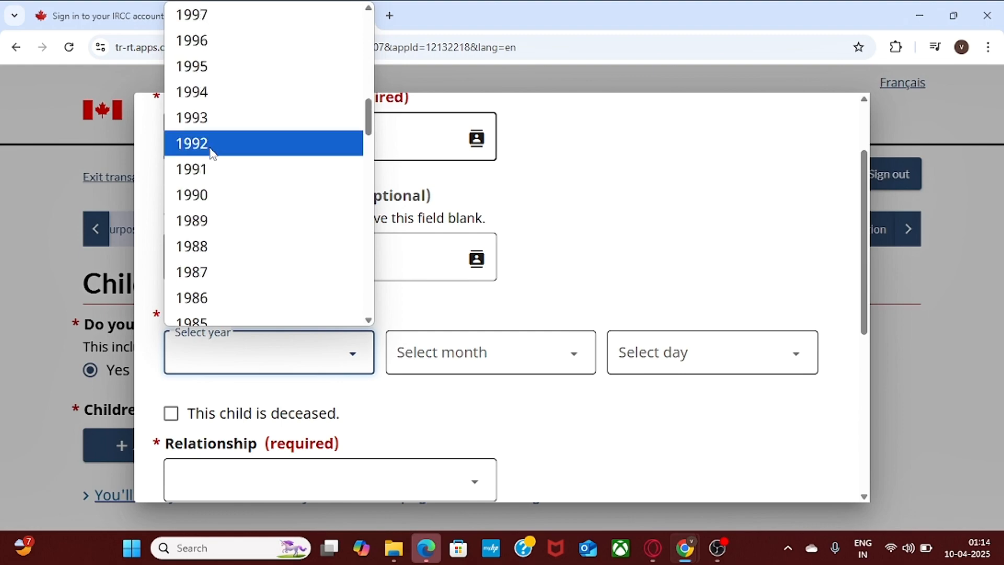
click(211, 150)
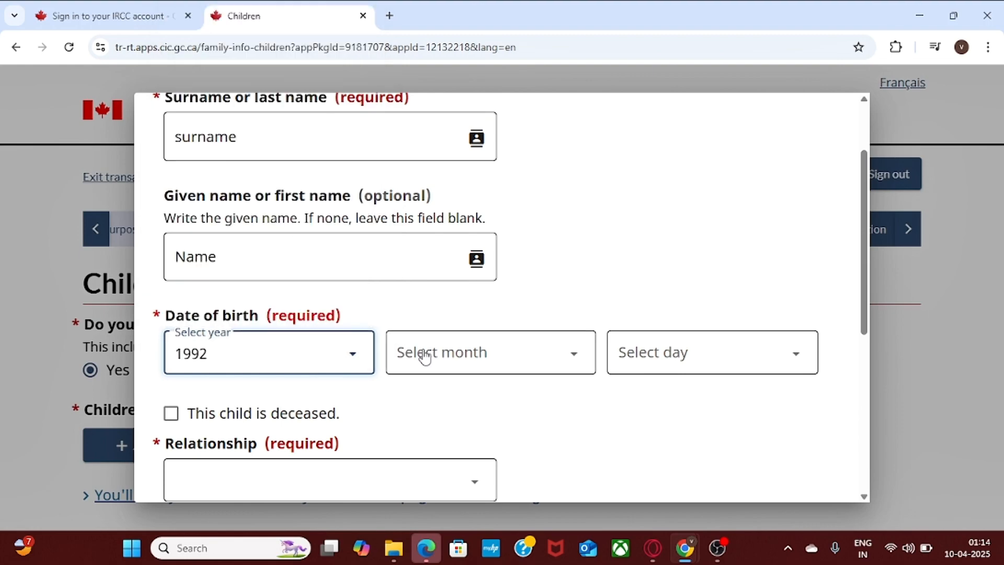
click(491, 351)
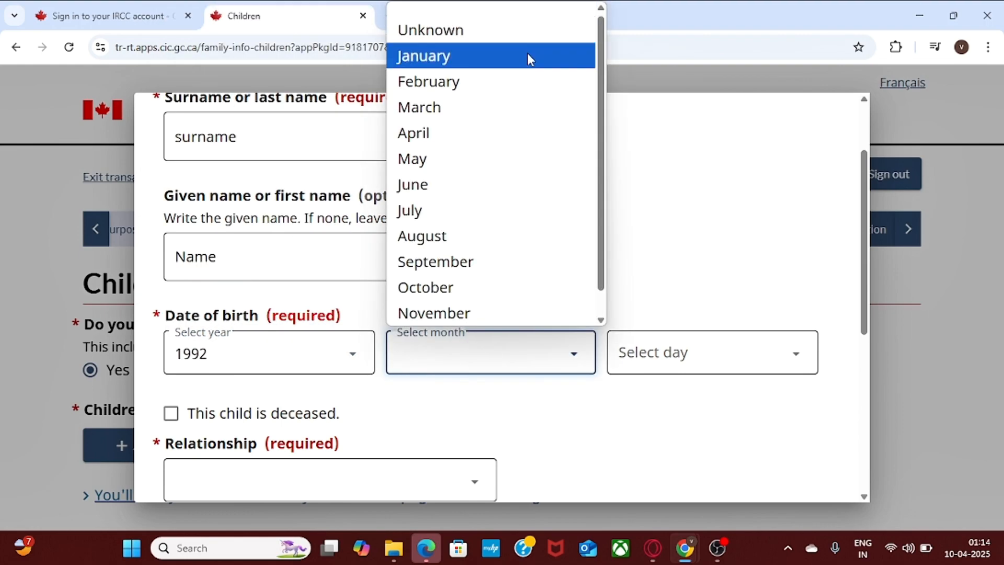
click(528, 57)
click(683, 363)
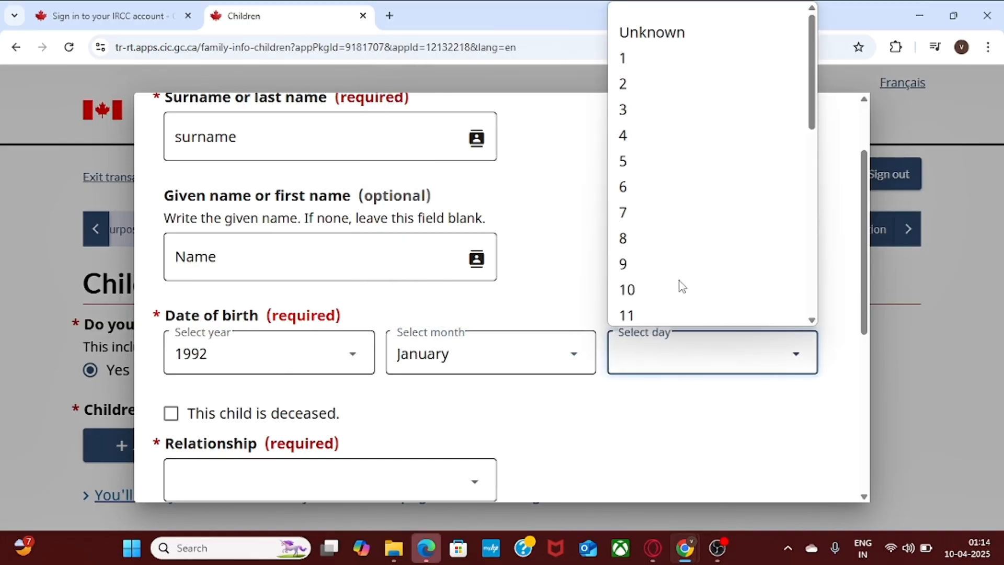
click(692, 47)
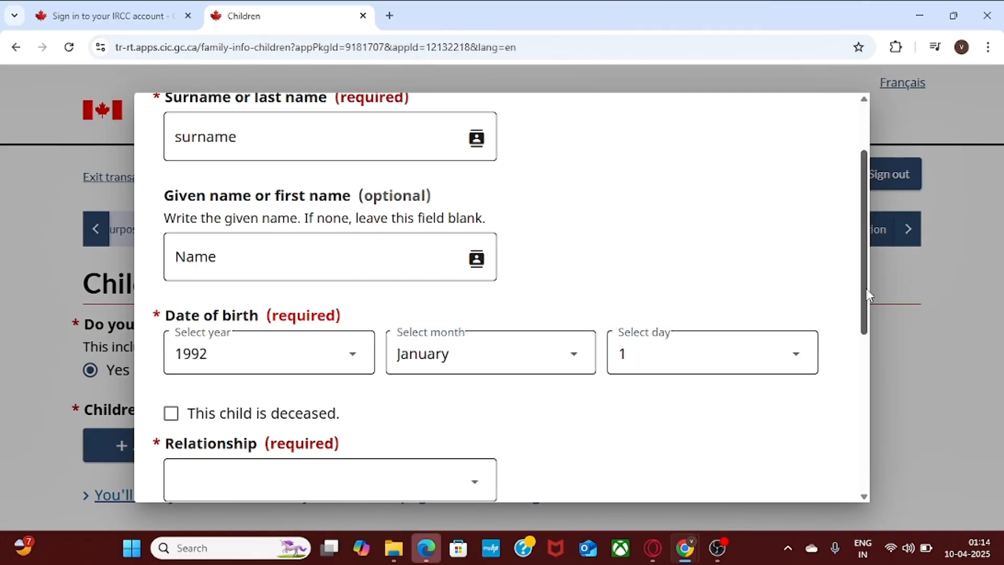
drag(867, 293, 876, 340)
Set the child's relationship to Son and country of birth to India.
click(243, 383)
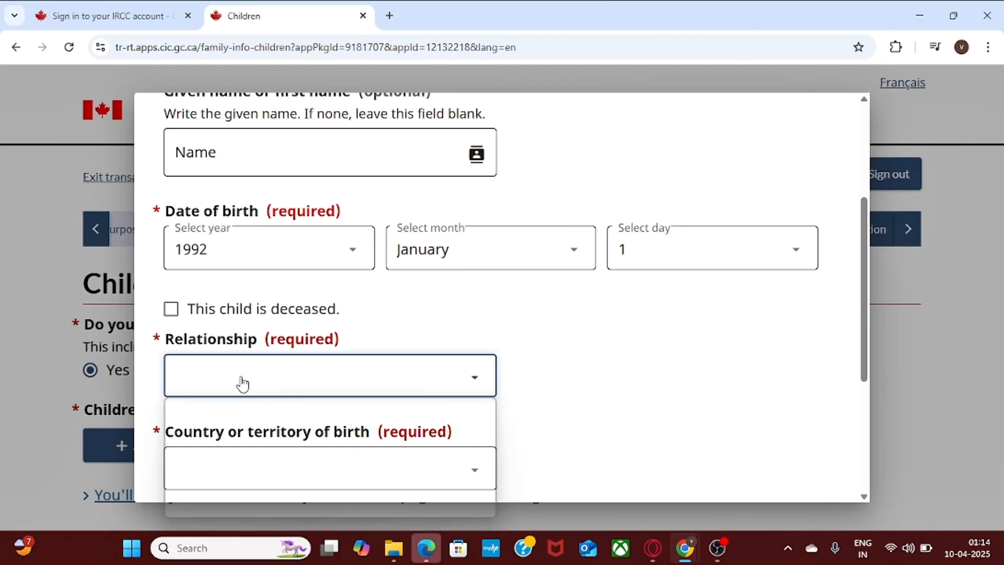
click(249, 453)
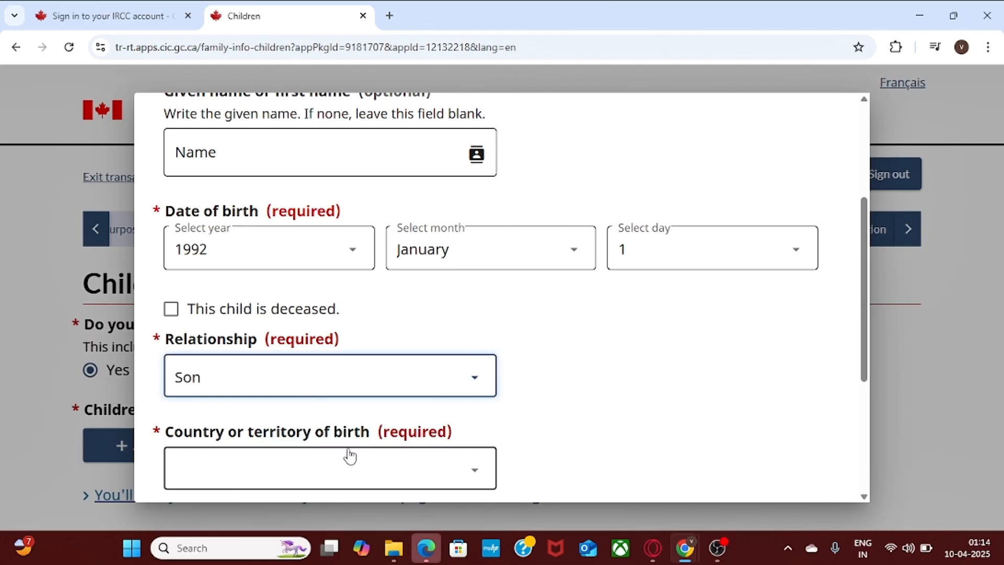
click(233, 470)
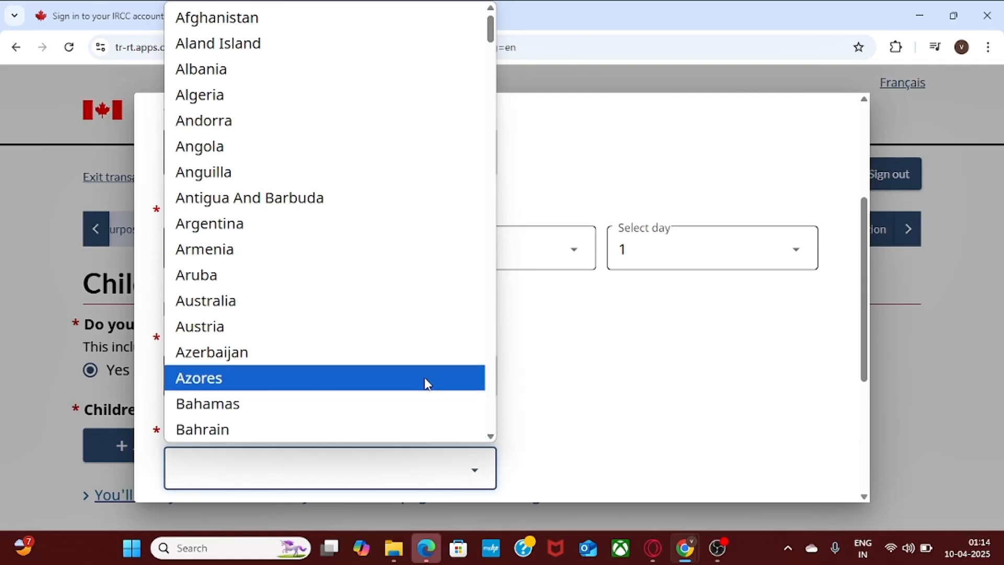
text(in)
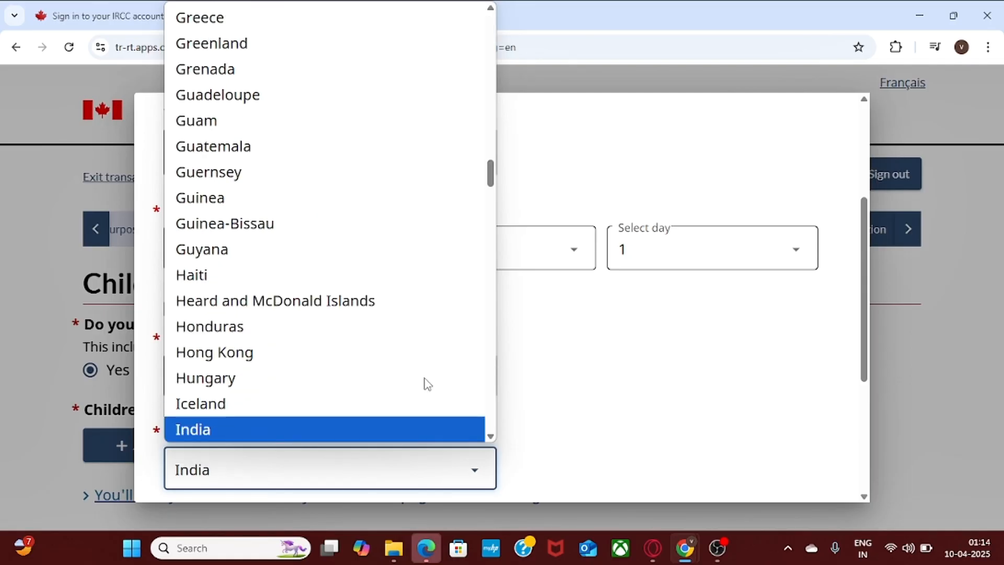
key(Return)
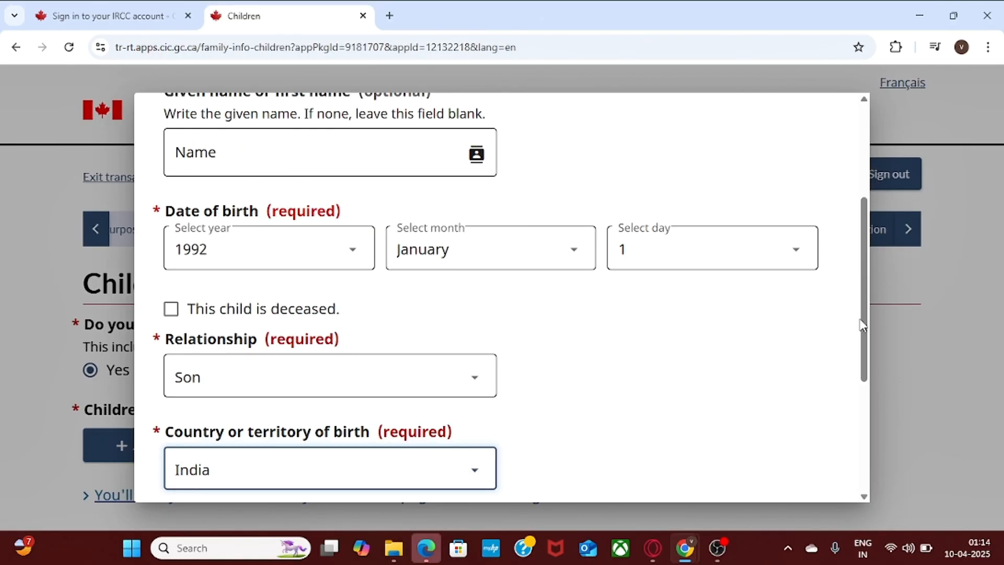
drag(863, 325, 869, 373)
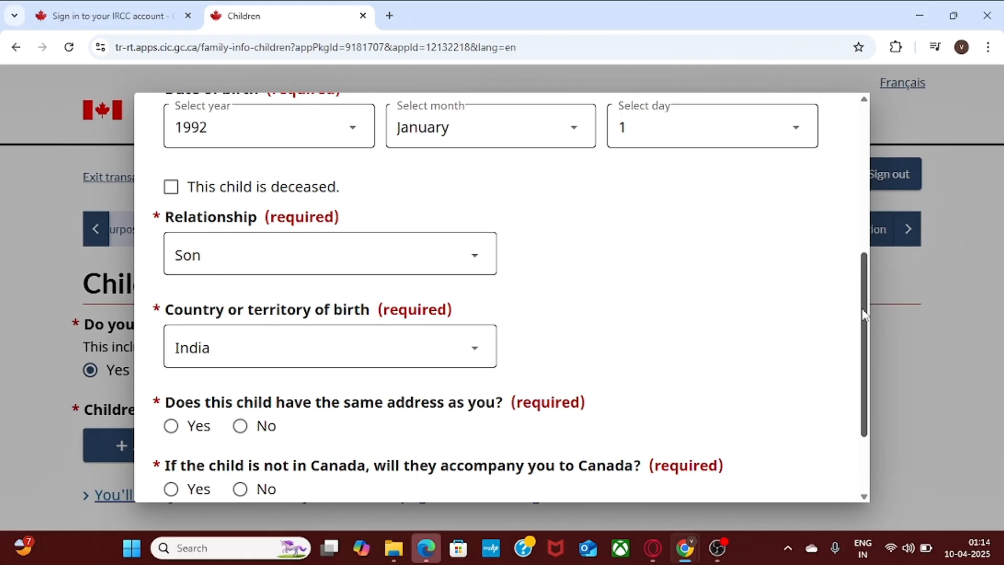
Mark the child as living at a different address, with Canada as the present address country.
drag(863, 314, 868, 357)
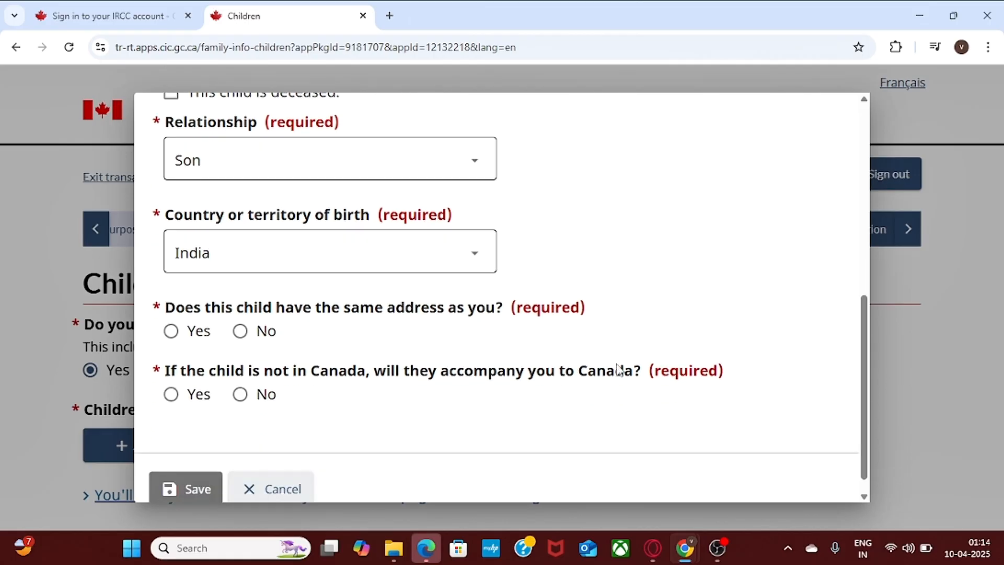
click(241, 331)
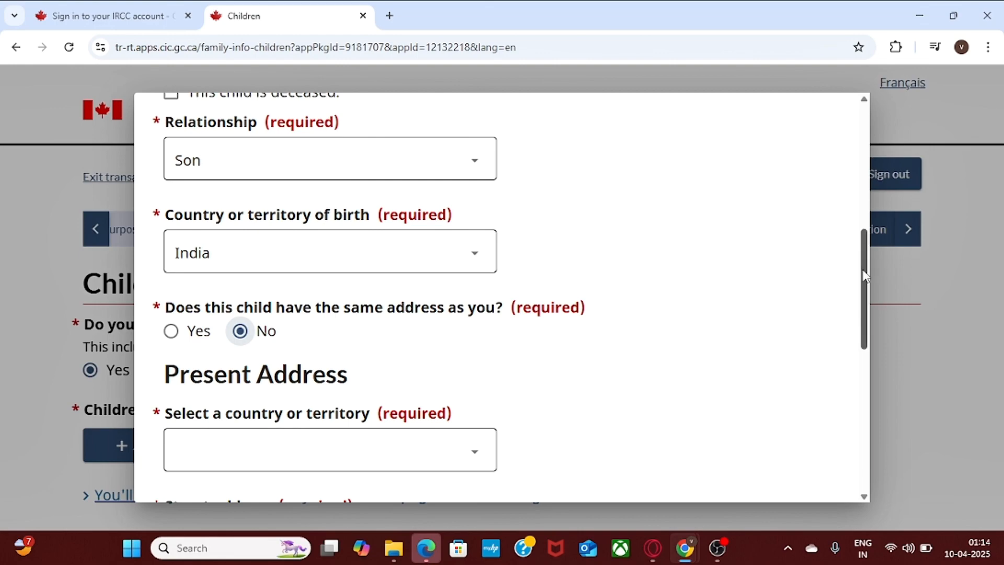
drag(863, 275, 865, 303)
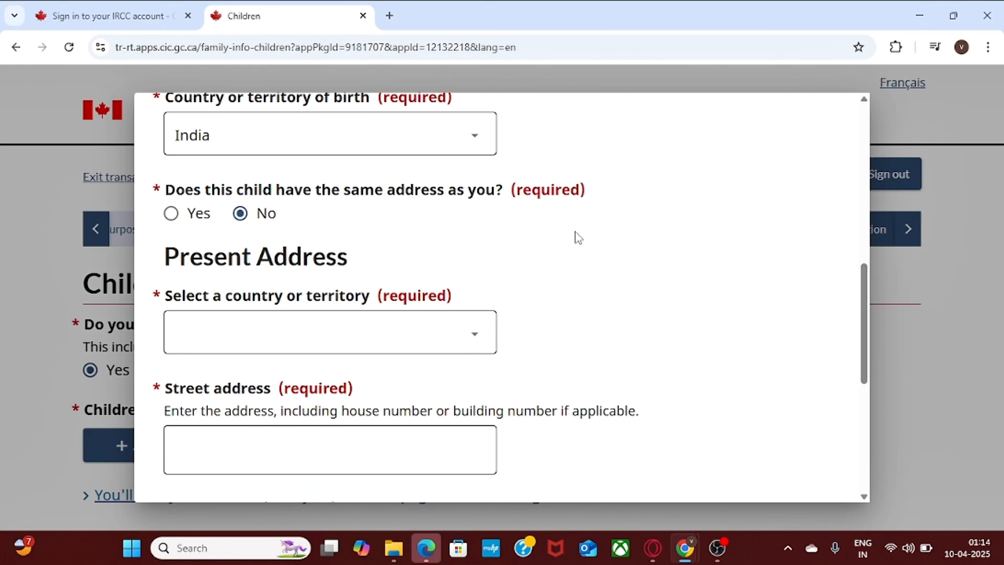
click(274, 342)
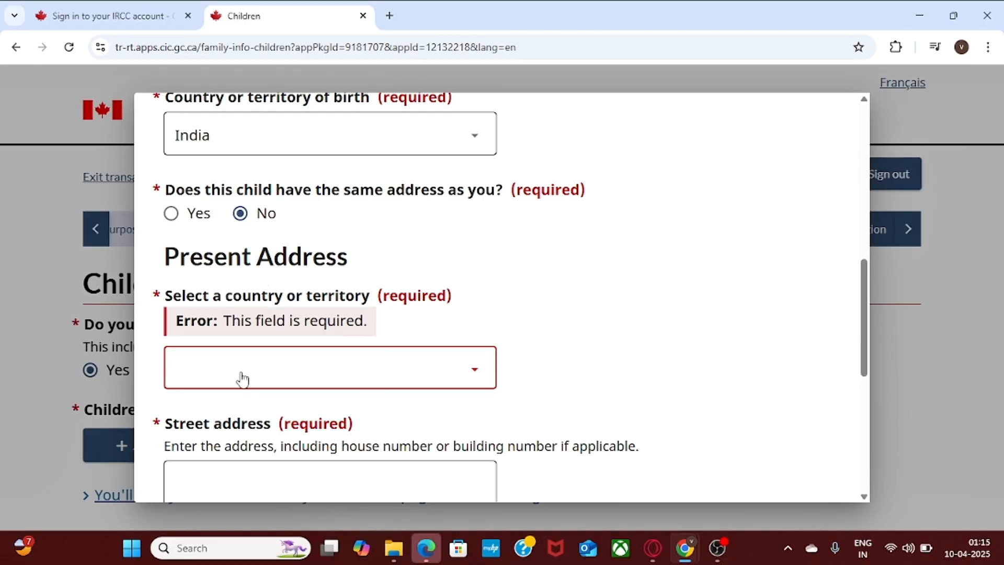
click(199, 385)
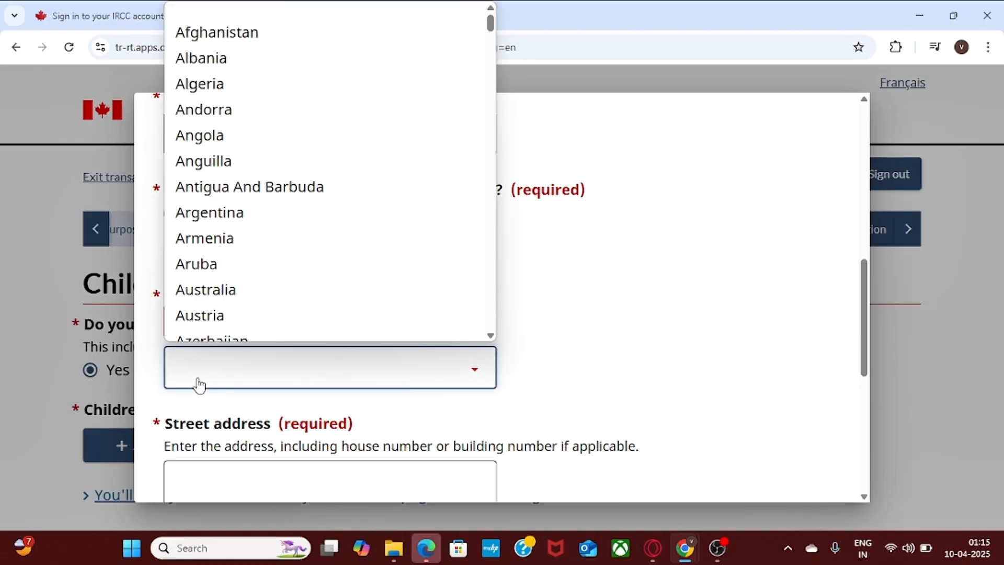
key(c)
key(c)
key(c)
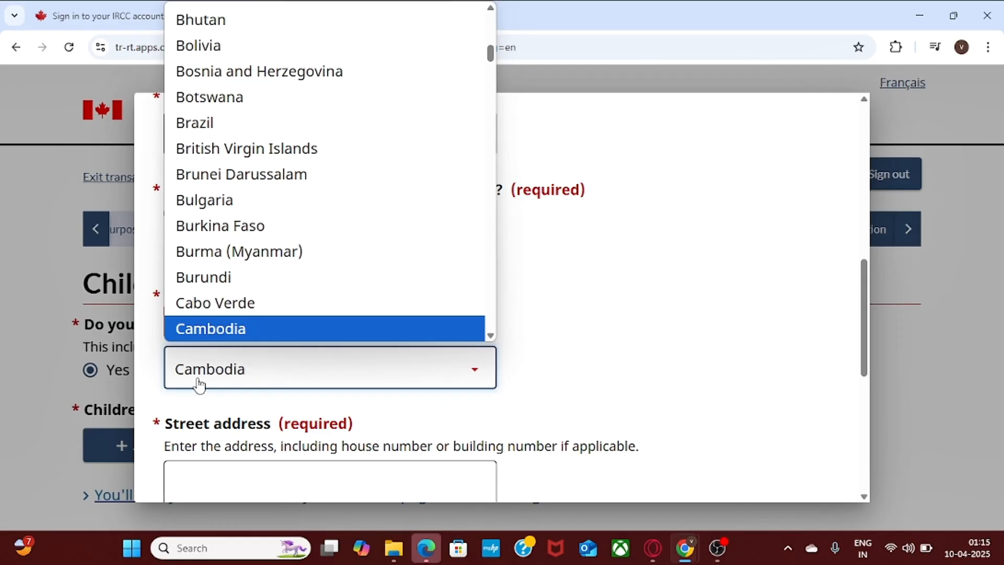
key(c)
key(Return)
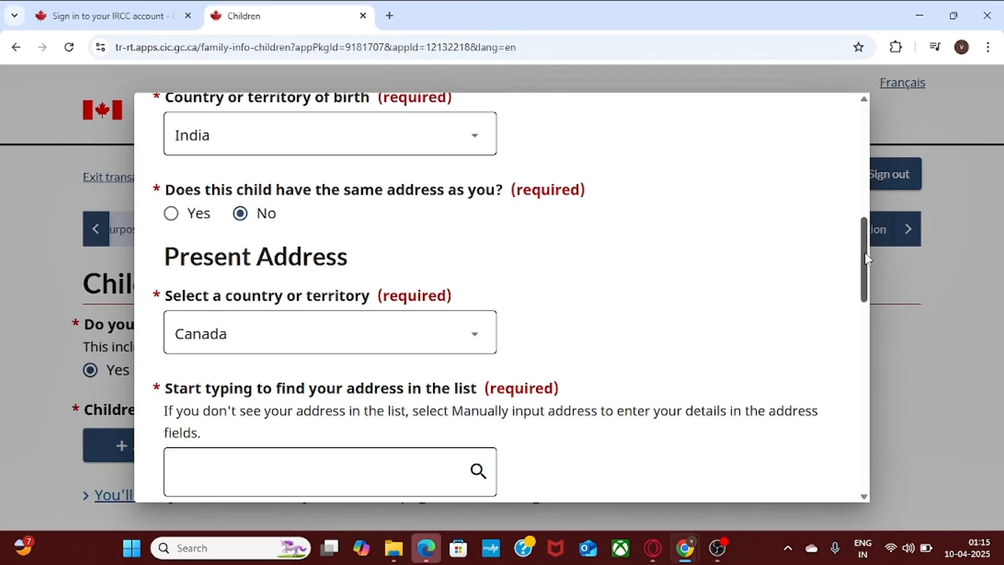
scroll(865, 252, down, 5)
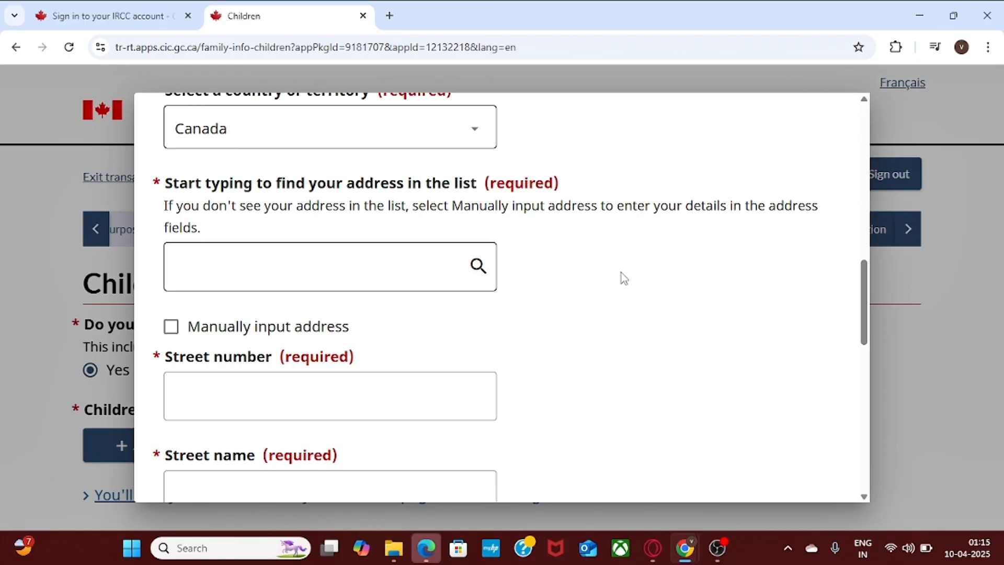
Select the child's street address from the search suggestions, answer No to accompanying, and save.
click(287, 284)
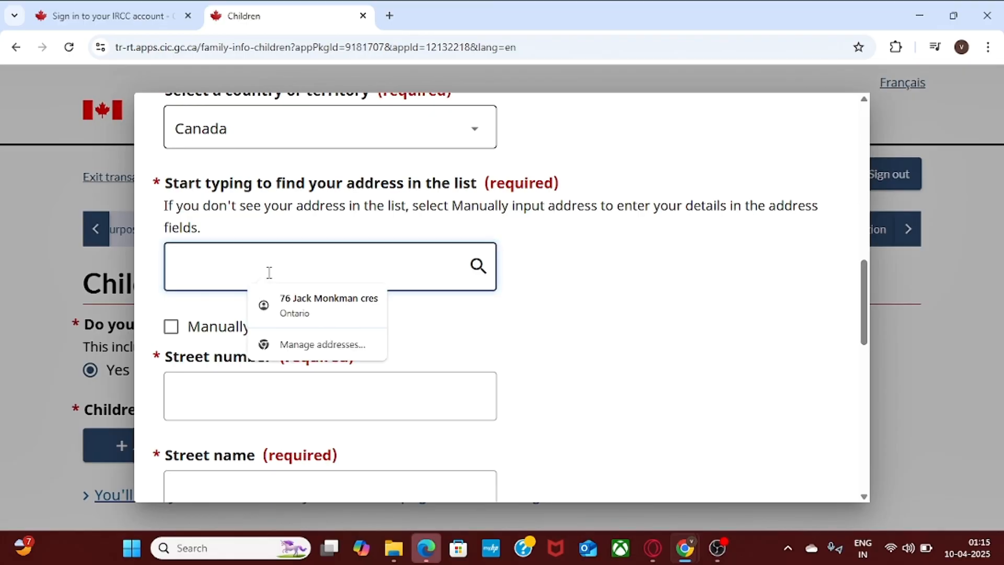
text(101)
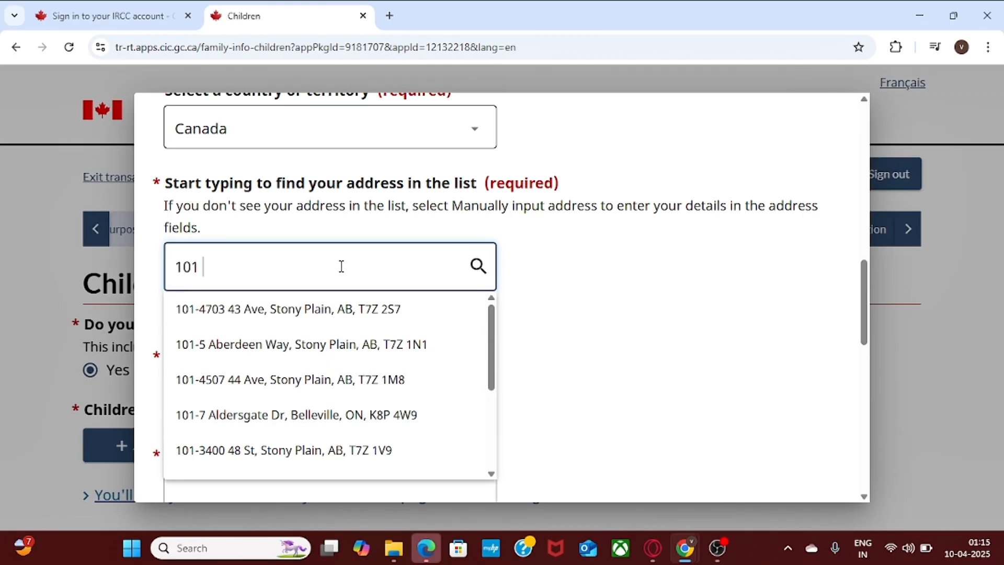
key(BackSpace)
key(BackSpace)
text(10)
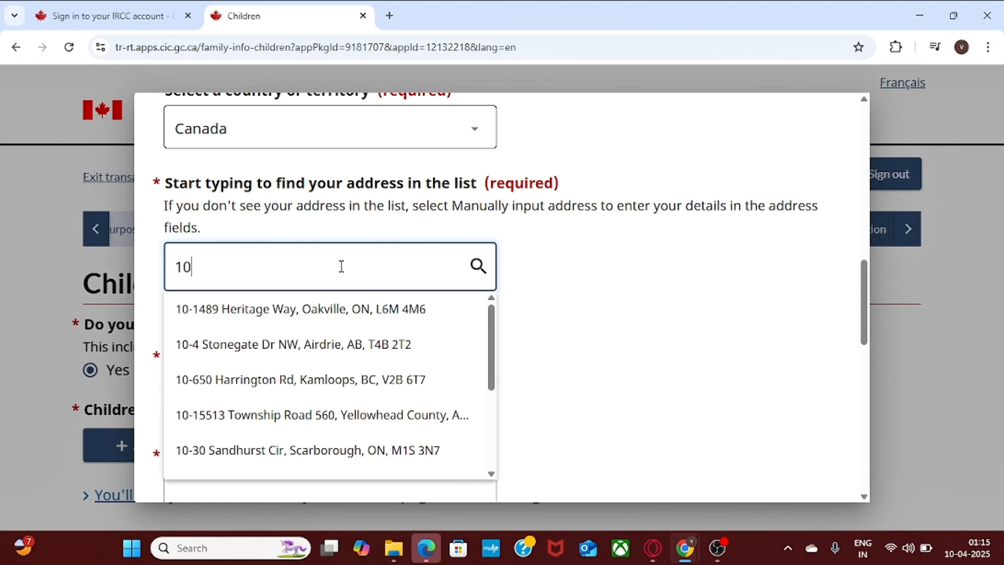
text(1 jack)
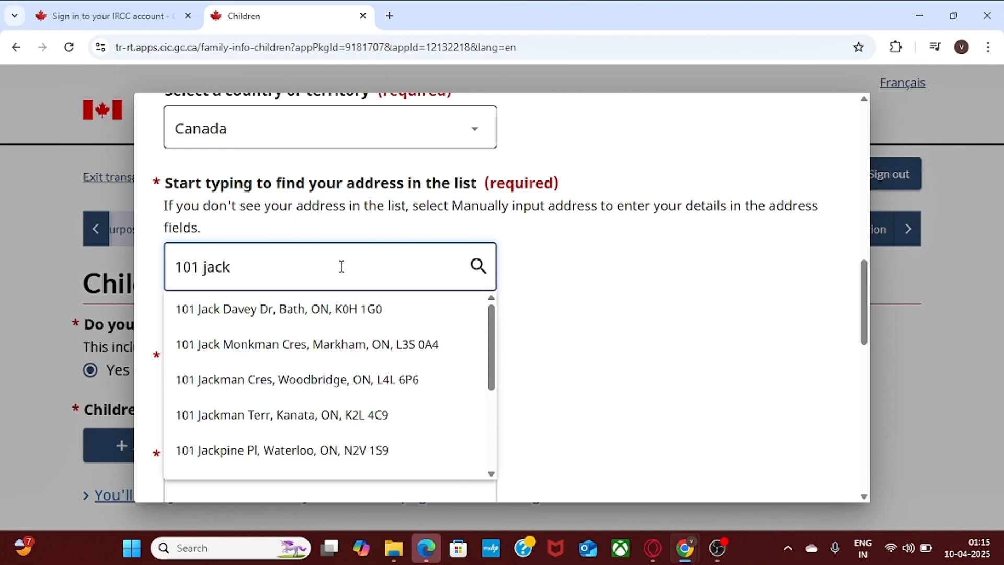
click(316, 380)
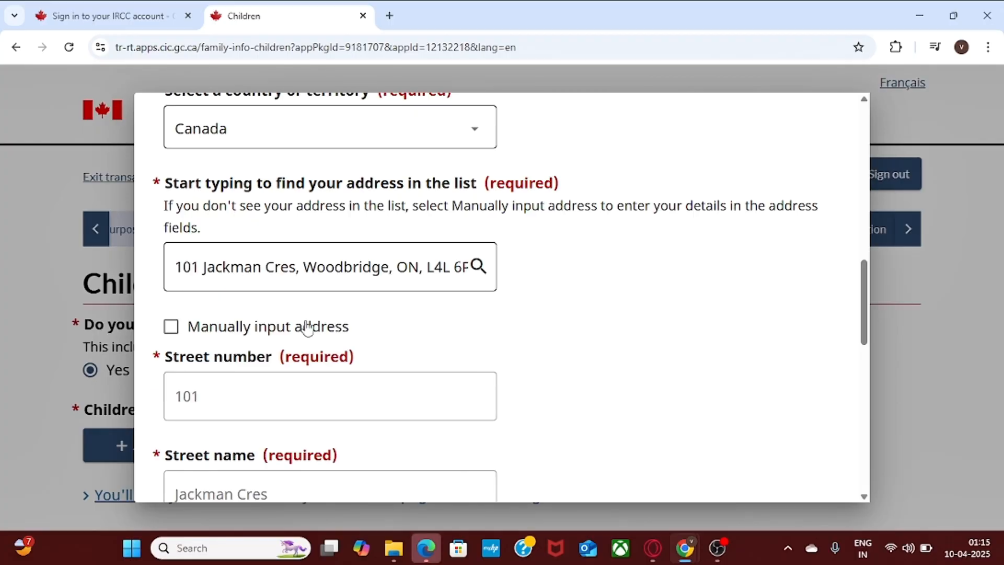
drag(867, 294, 886, 448)
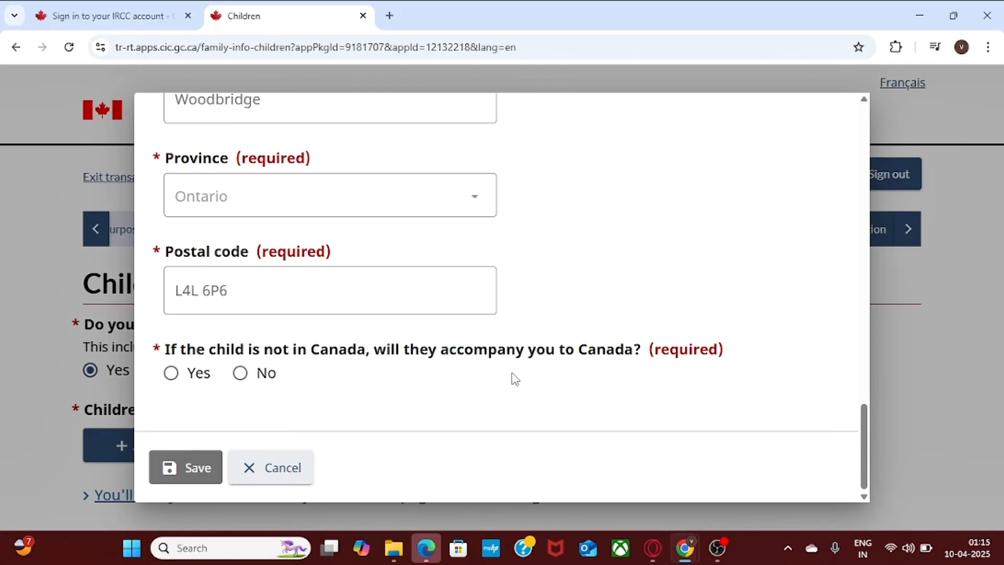
click(240, 373)
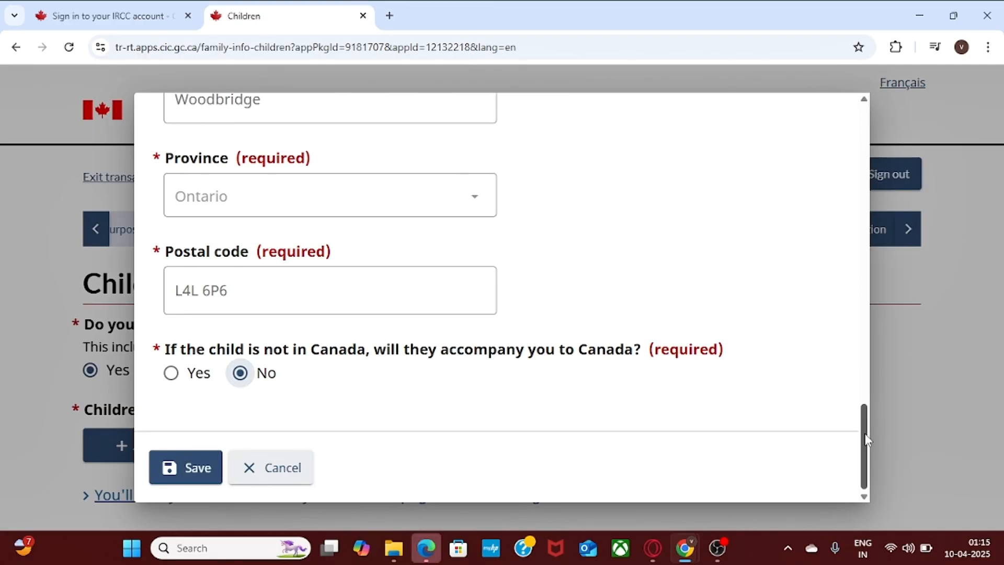
drag(864, 440, 866, 455)
click(187, 468)
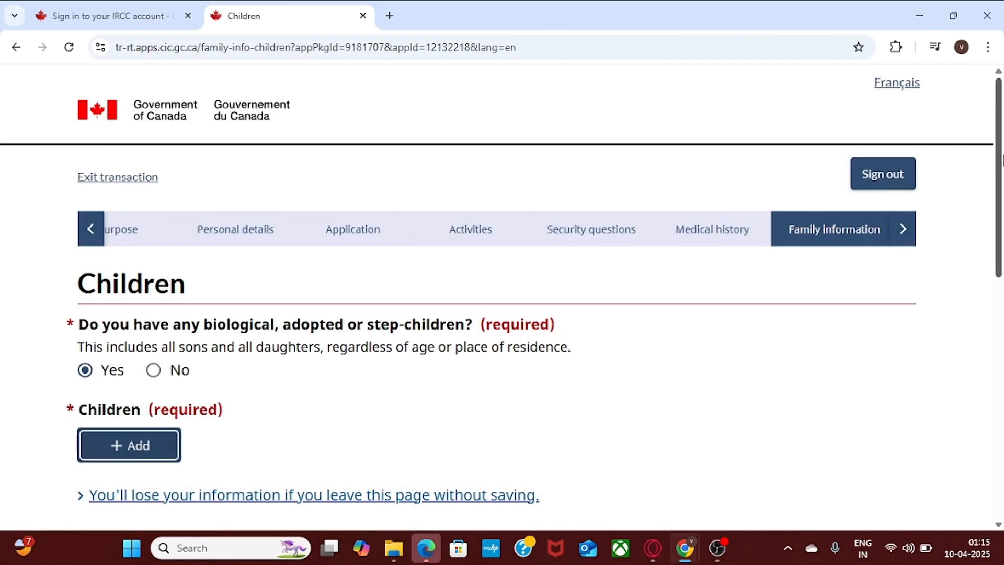
Save the Children page and decline the browser's offer to save the address.
drag(1002, 162, 1002, 196)
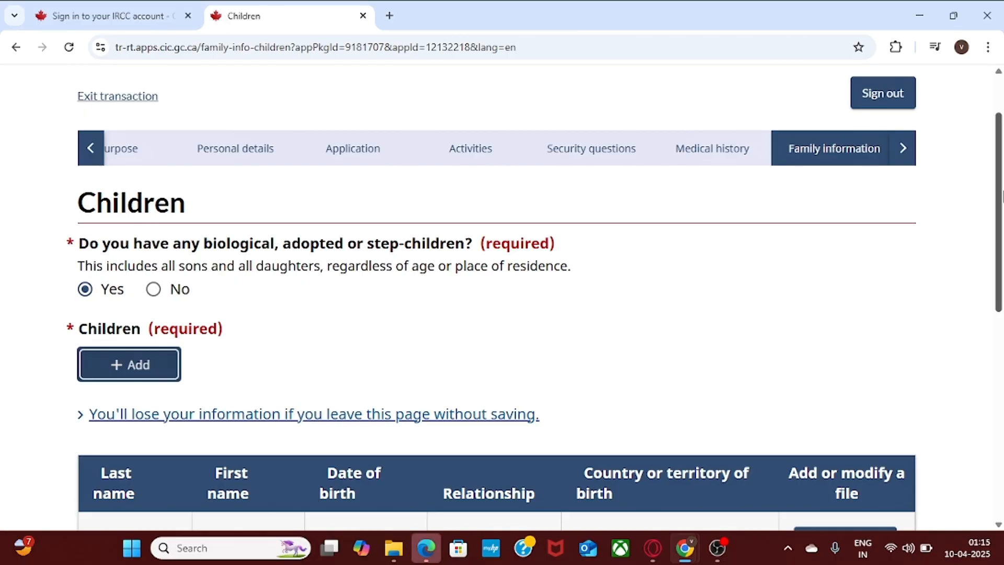
drag(1001, 196, 1001, 187)
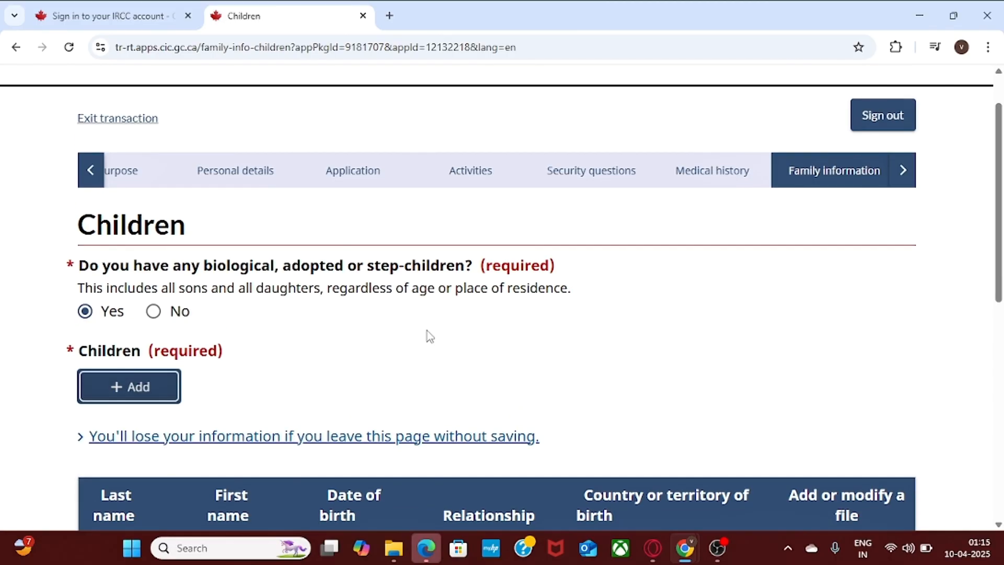
scroll(1002, 201, down, 3)
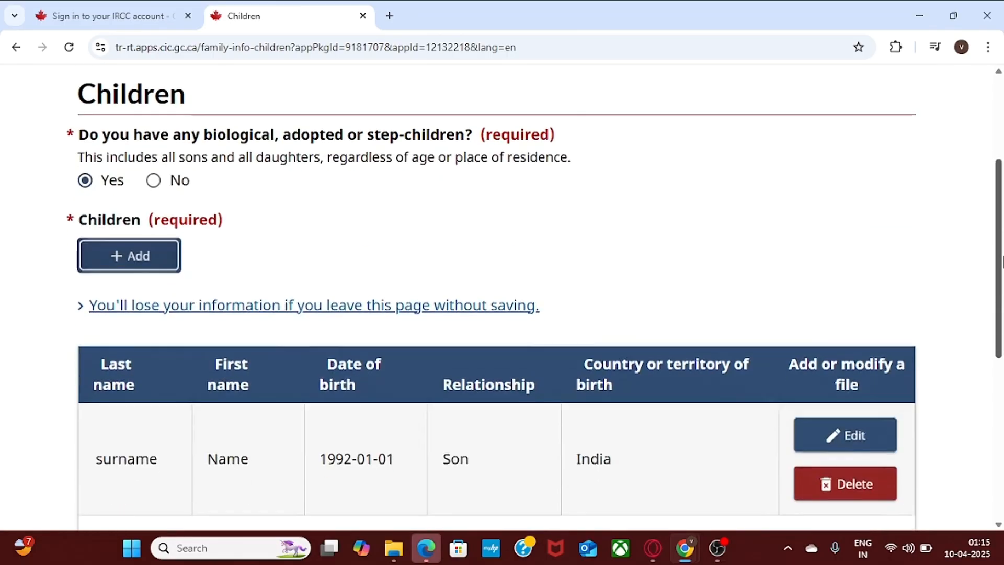
scroll(1001, 332, down, 2)
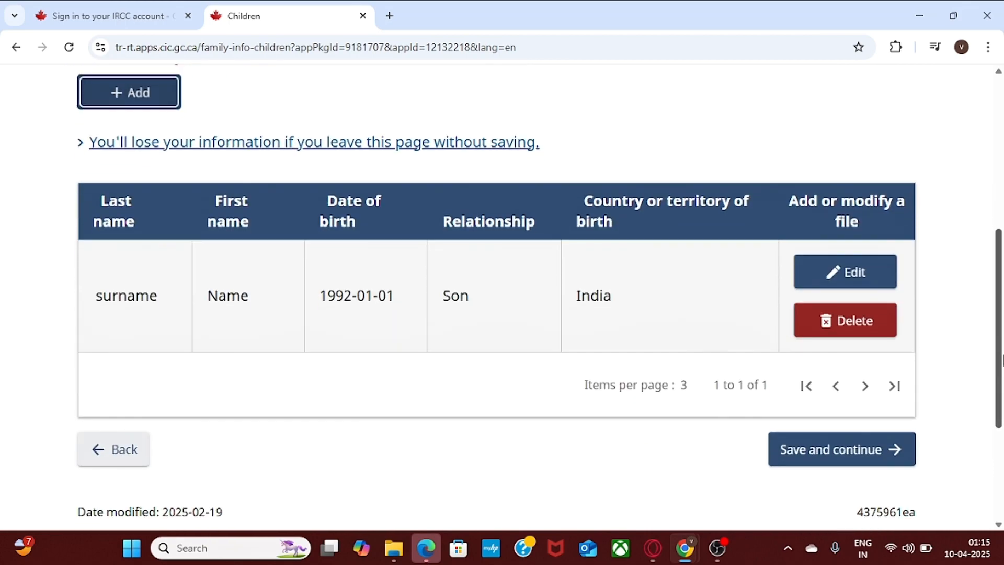
click(841, 456)
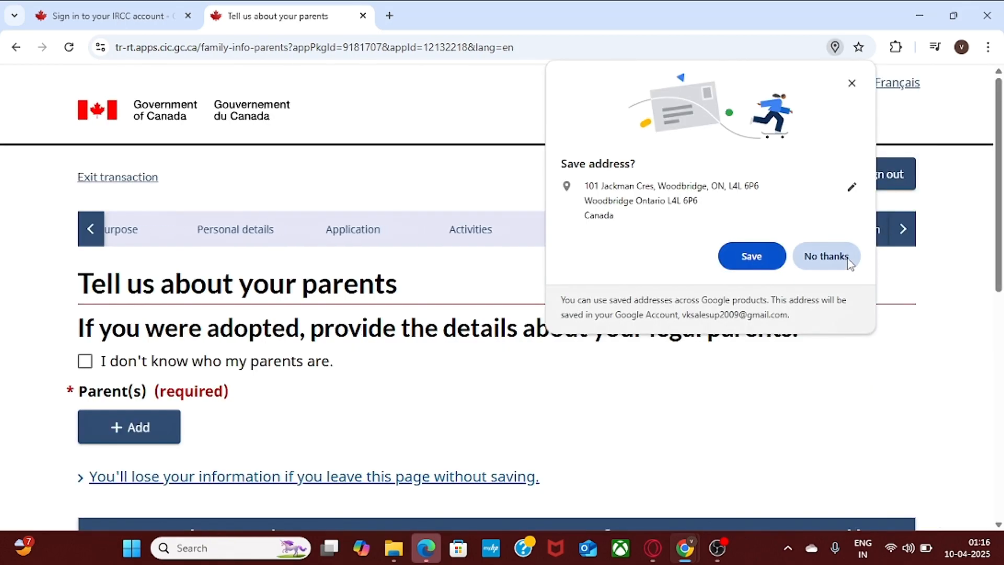
click(847, 261)
Leave the parents-unknown option unchecked and start a new parent entry.
scroll(471, 293, down, 1)
click(85, 314)
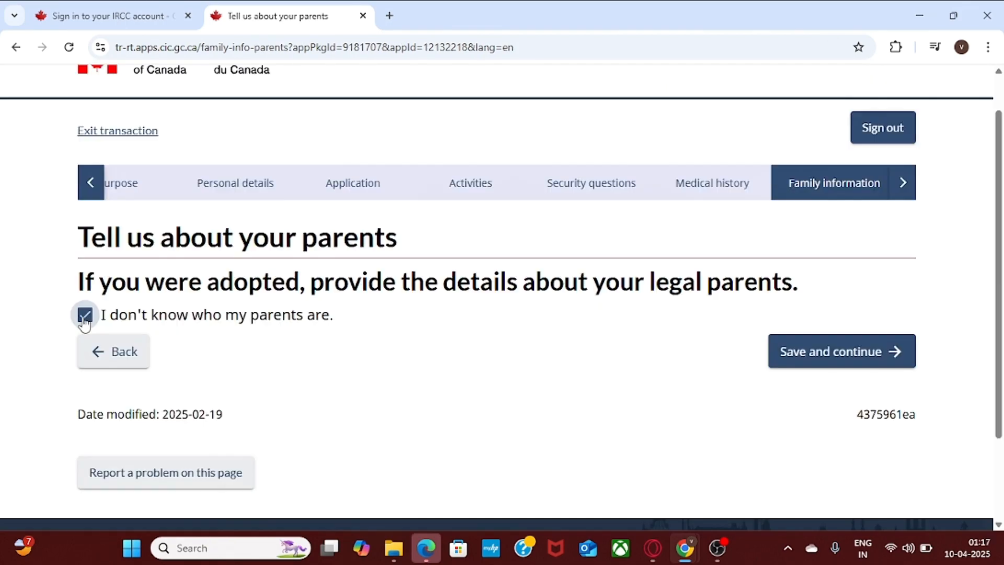
click(85, 314)
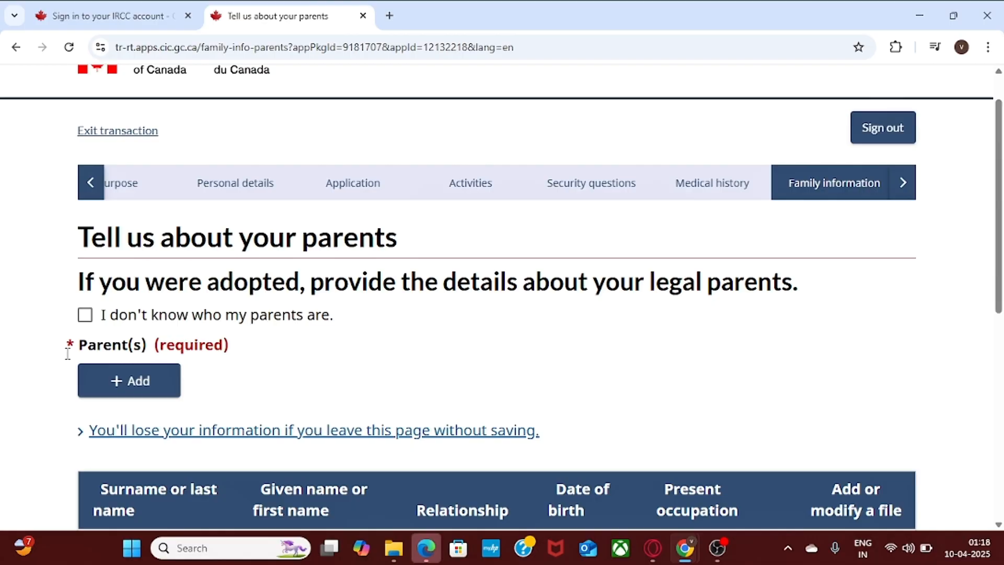
click(98, 385)
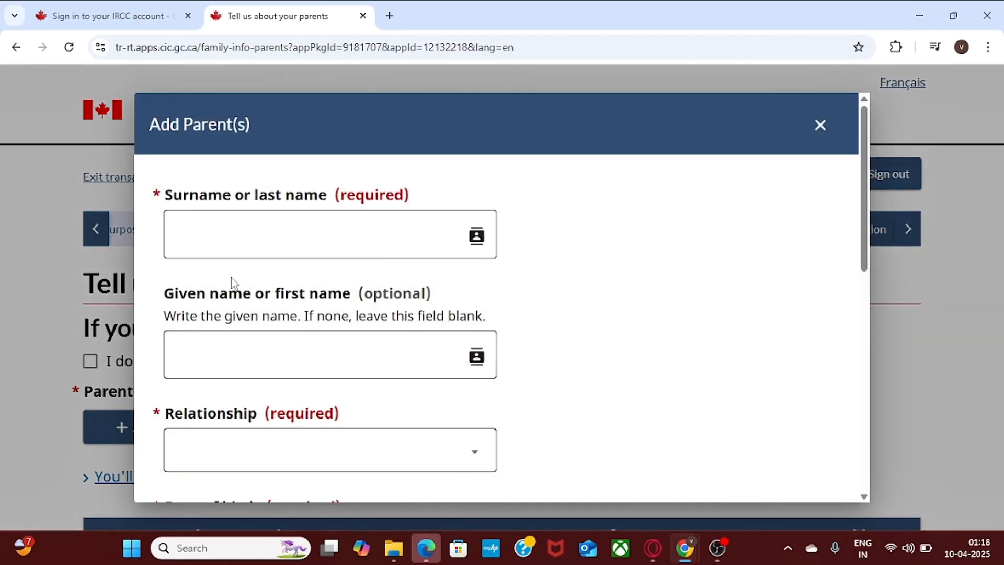
Enter the parent's surname 'Surname', given name 'father', and relationship Father.
click(250, 227)
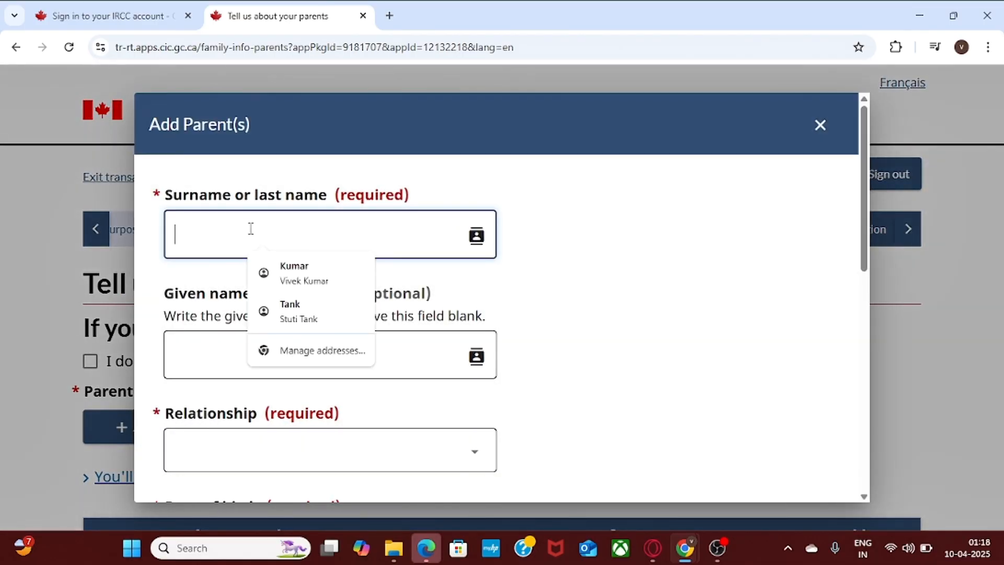
text(sur)
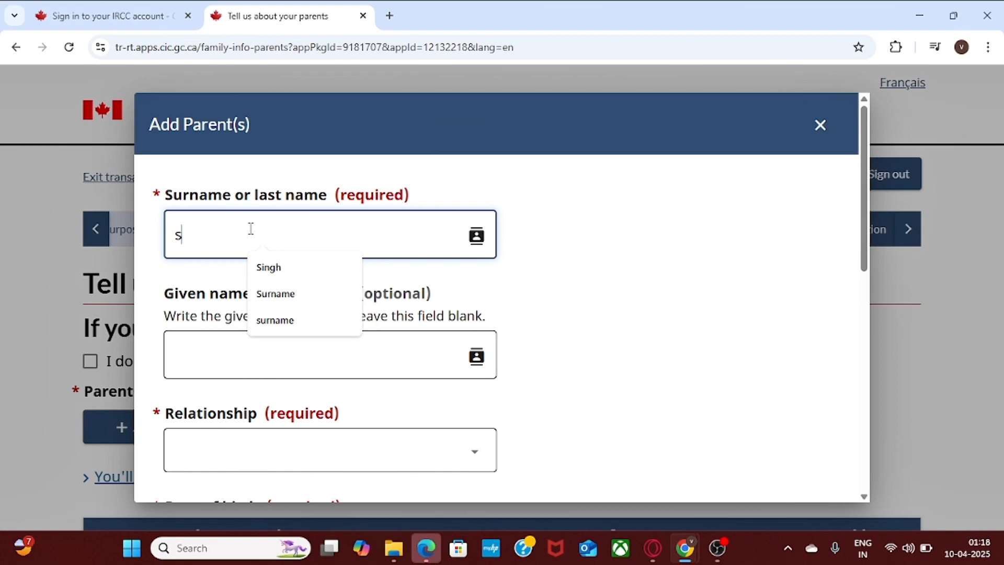
text(name)
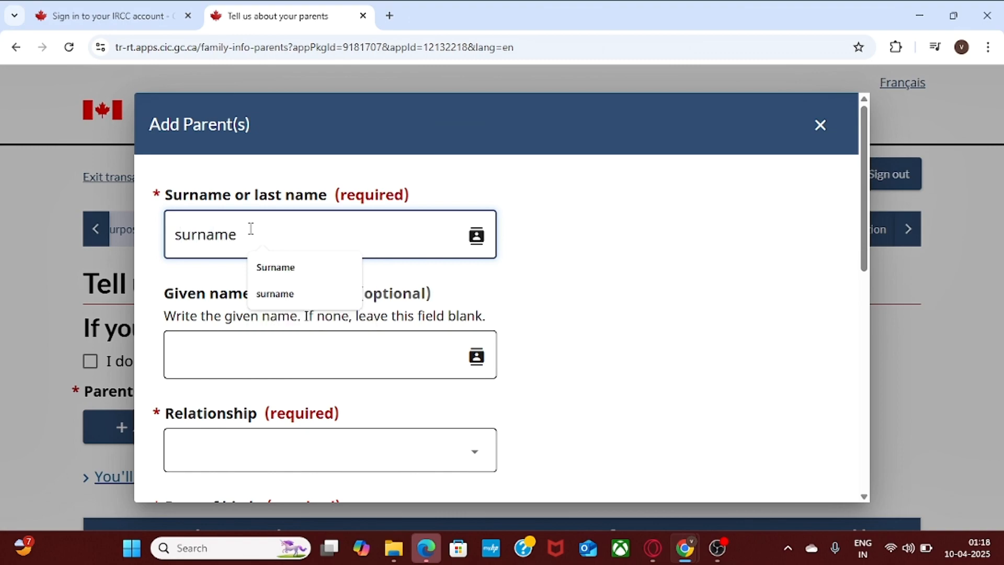
click(285, 269)
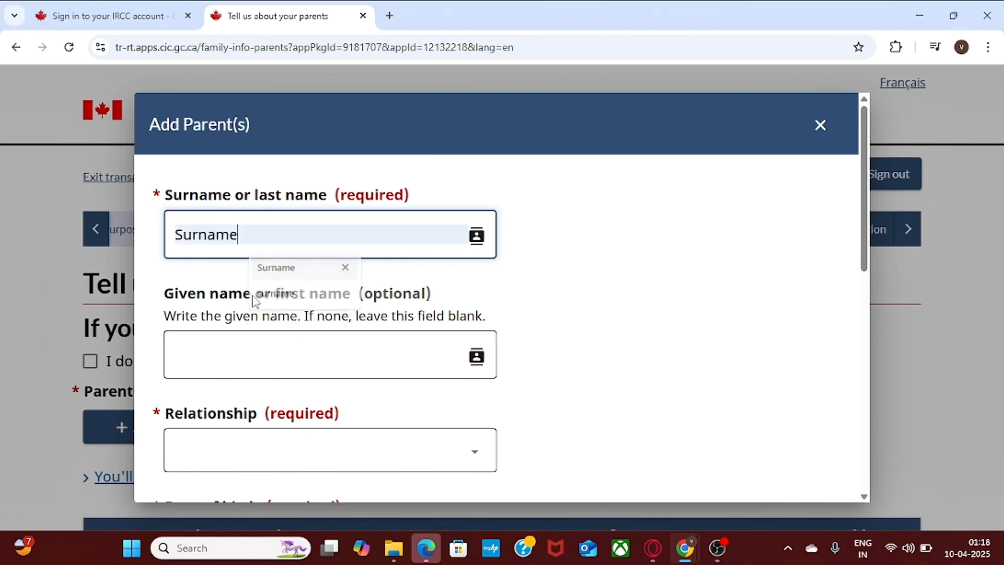
click(210, 373)
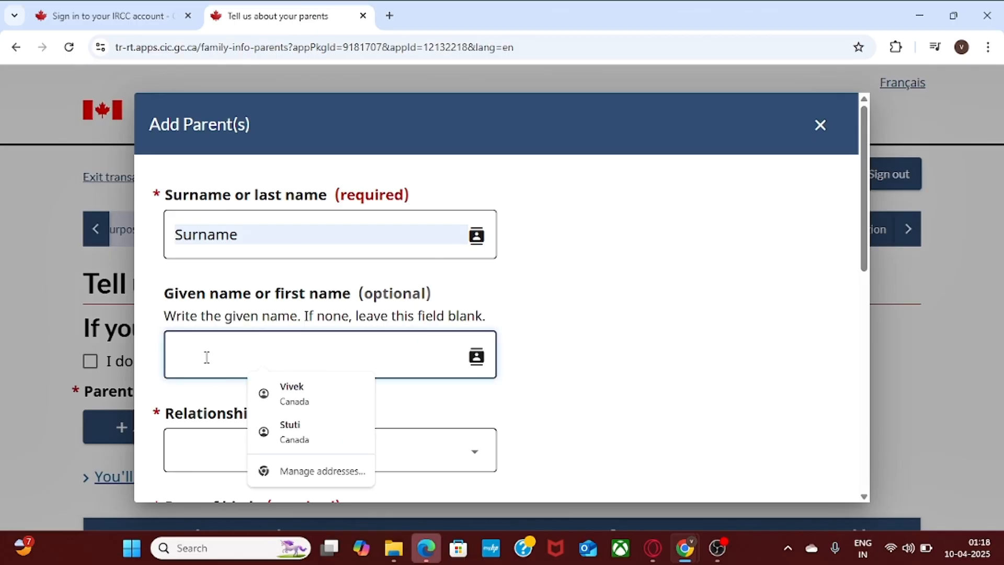
text(father)
click(374, 455)
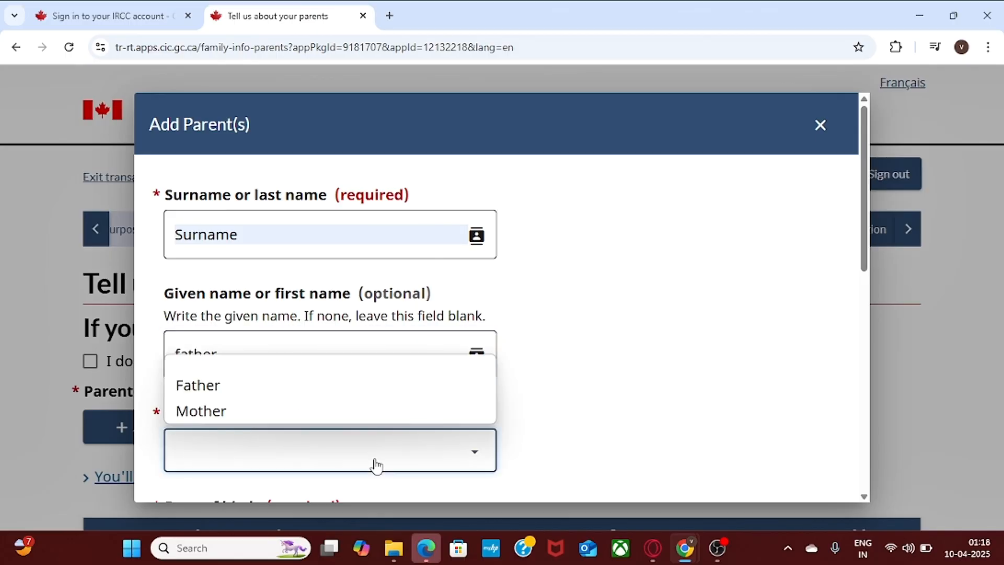
click(340, 383)
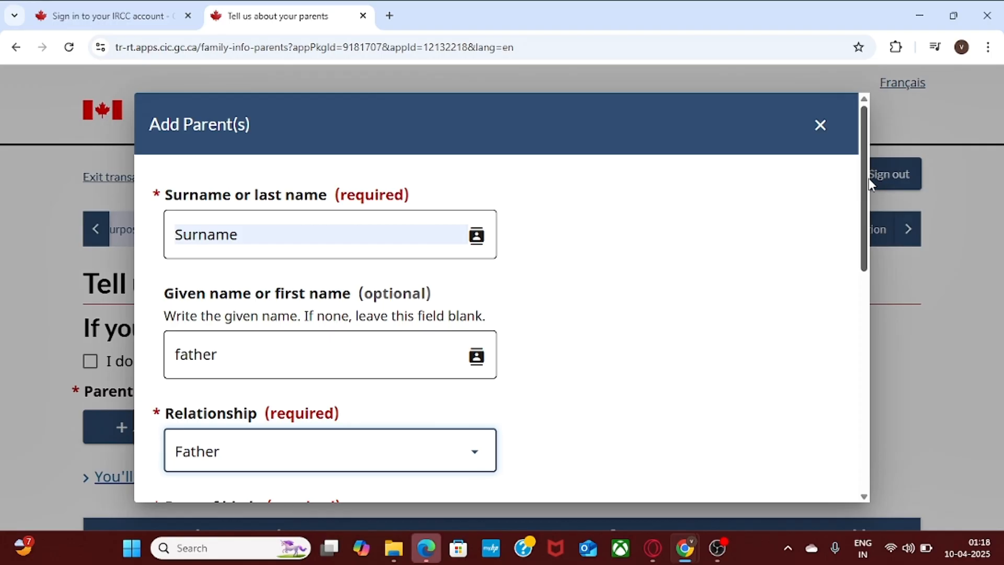
drag(859, 212, 880, 370)
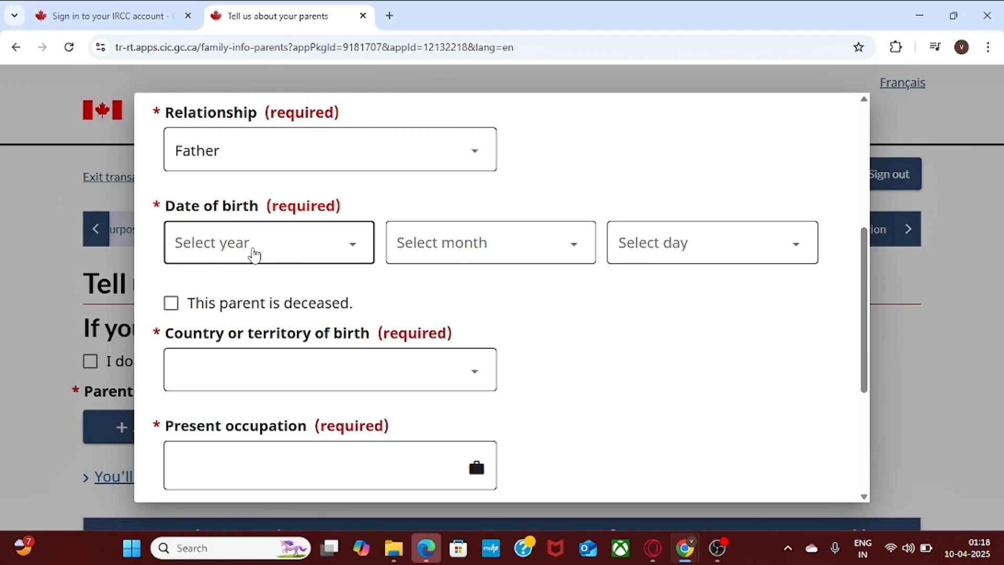
Set the father's date of birth to 1944, January, 1.
click(253, 253)
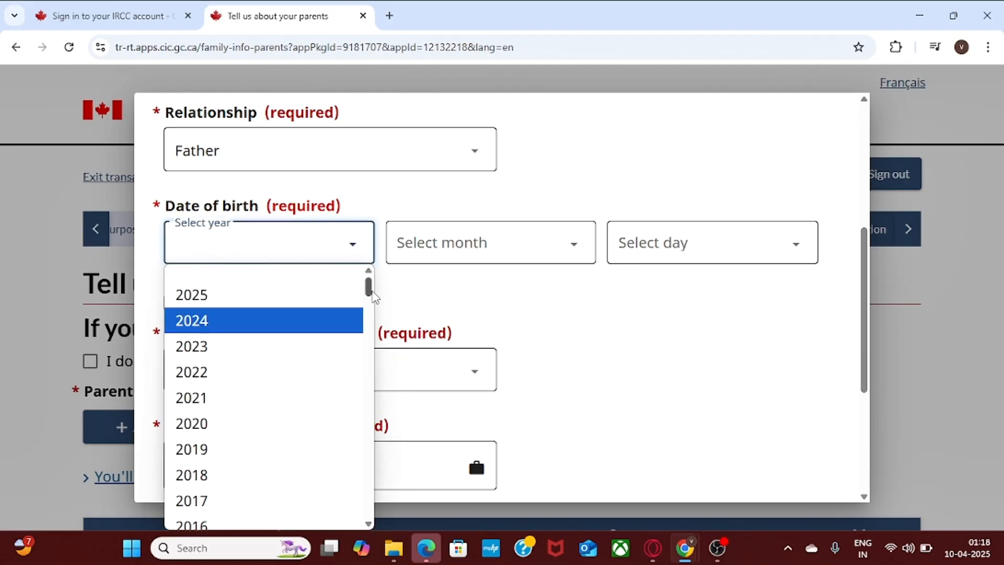
drag(369, 293, 378, 366)
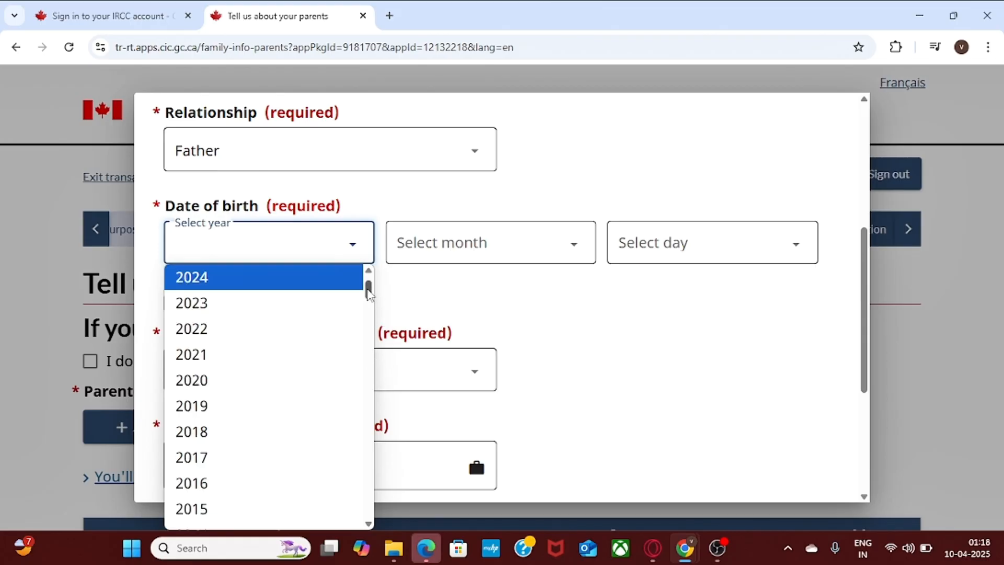
drag(367, 289, 371, 355)
click(233, 491)
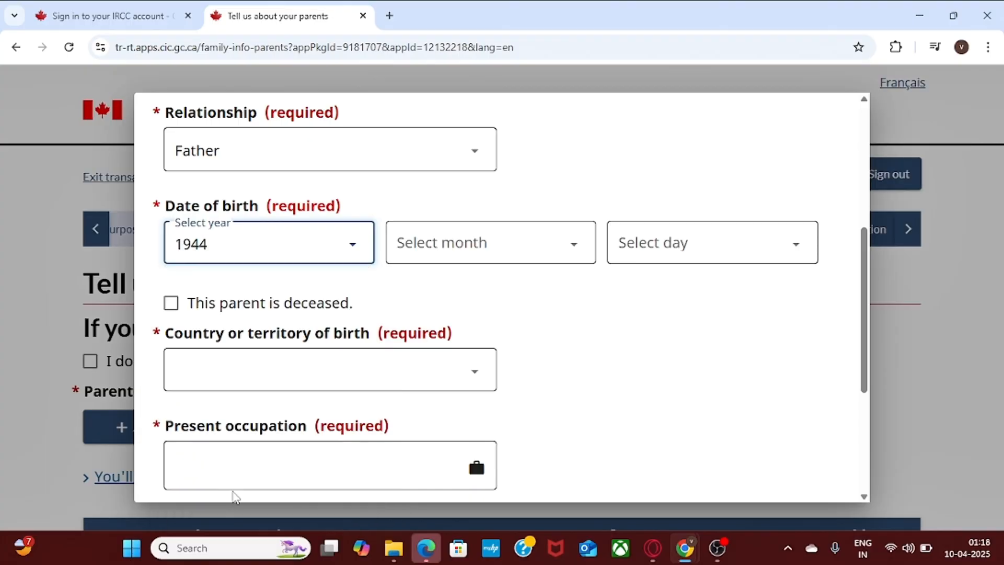
click(518, 256)
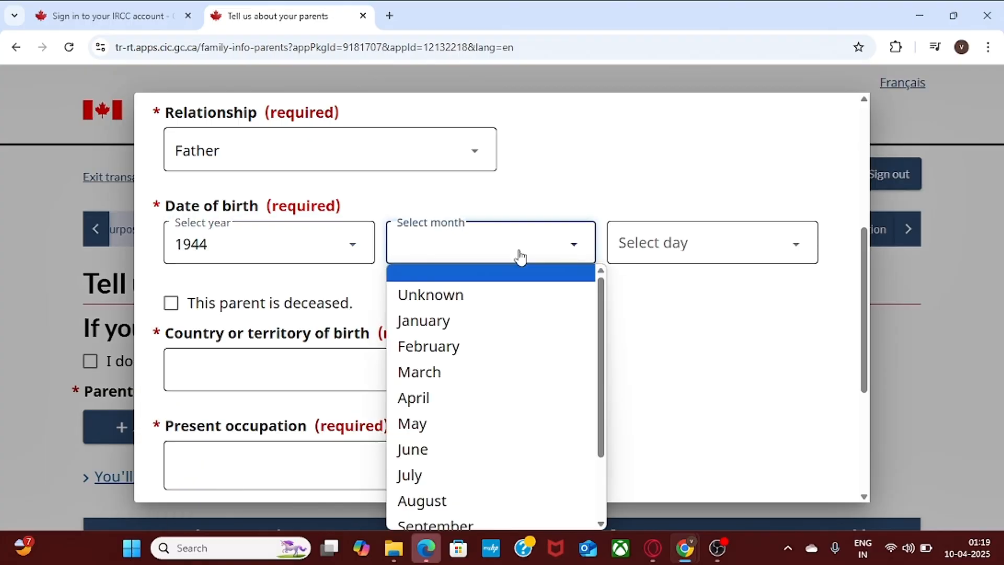
click(521, 319)
click(697, 248)
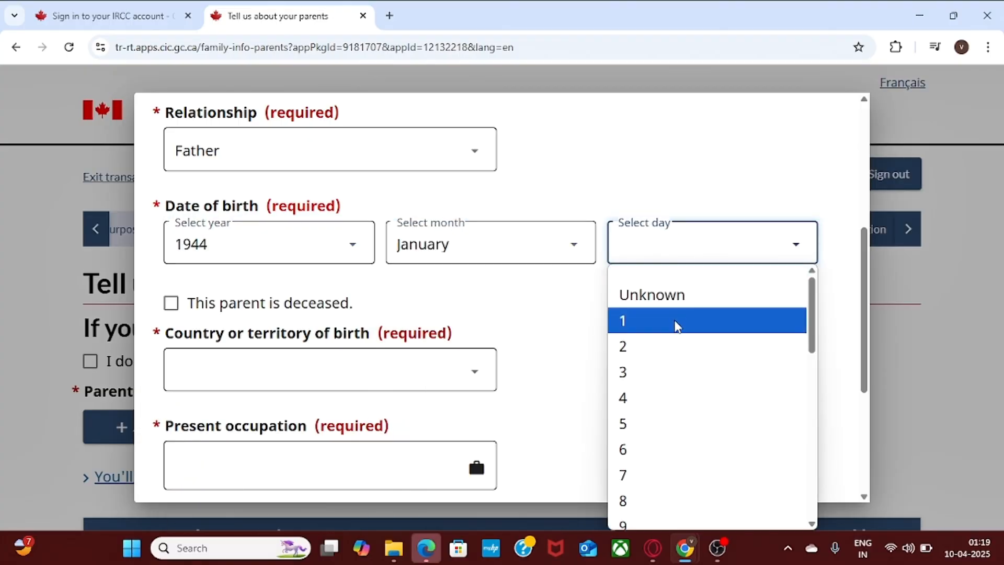
click(677, 326)
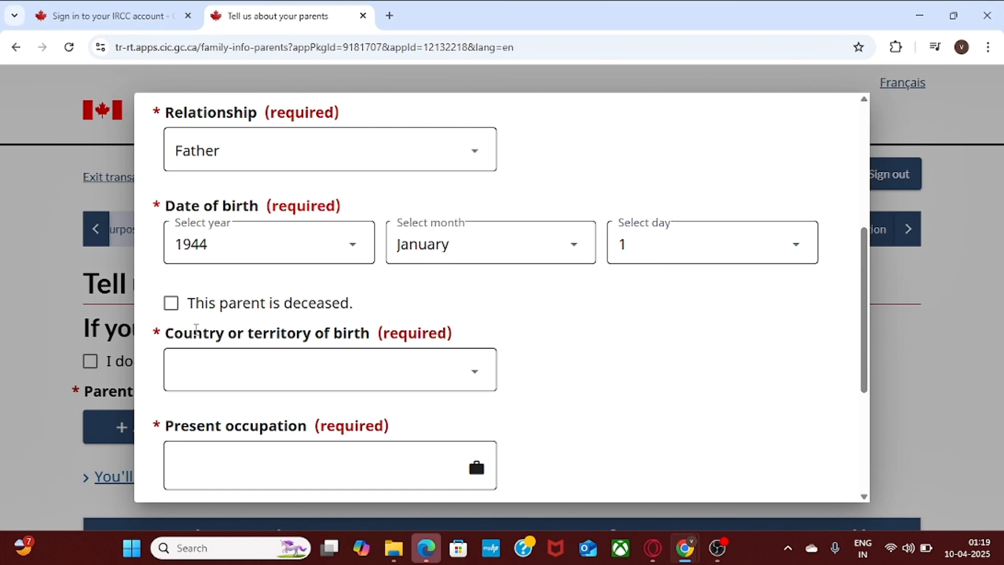
Set the father's country of birth to India and present occupation to NA.
click(262, 389)
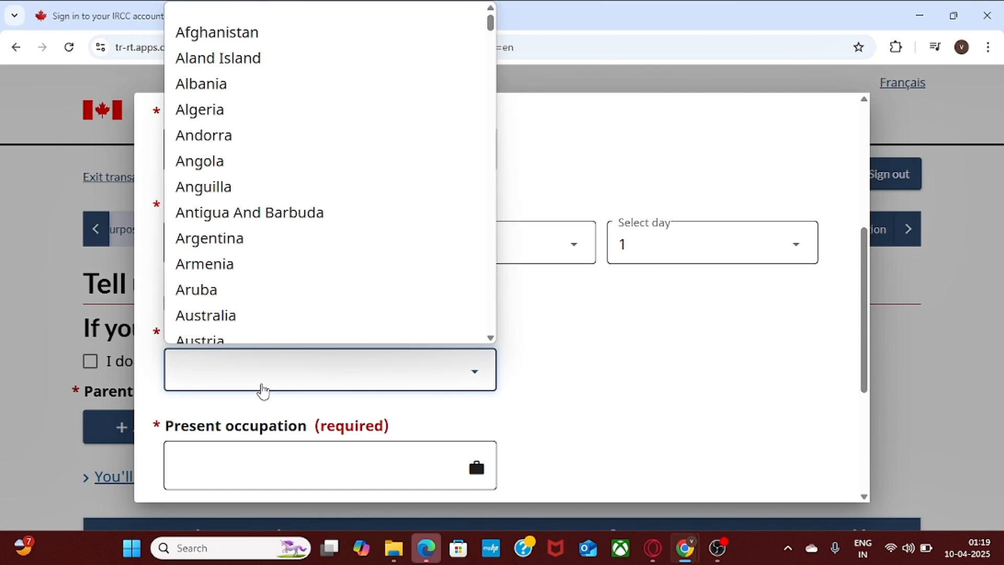
key(i)
key(n)
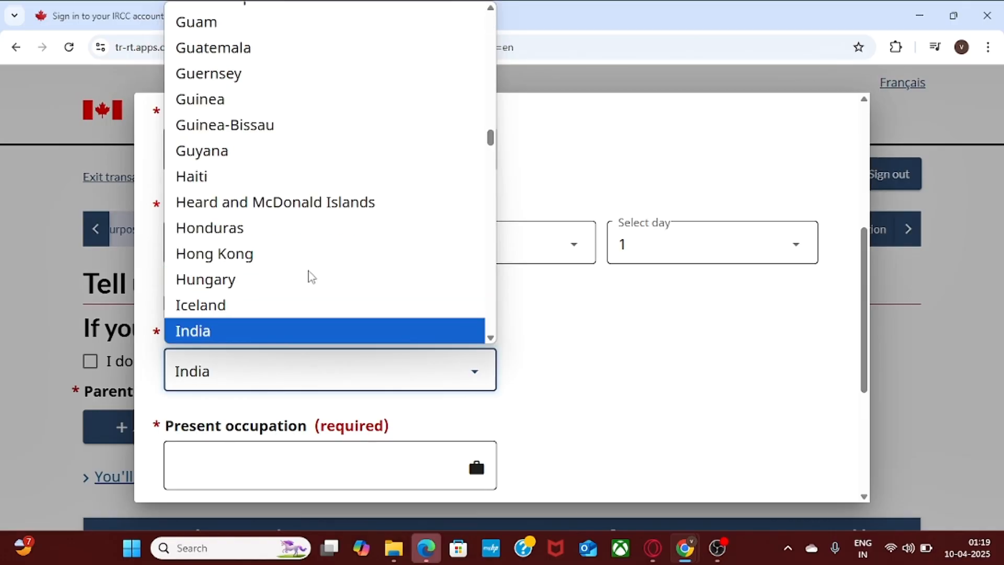
key(Return)
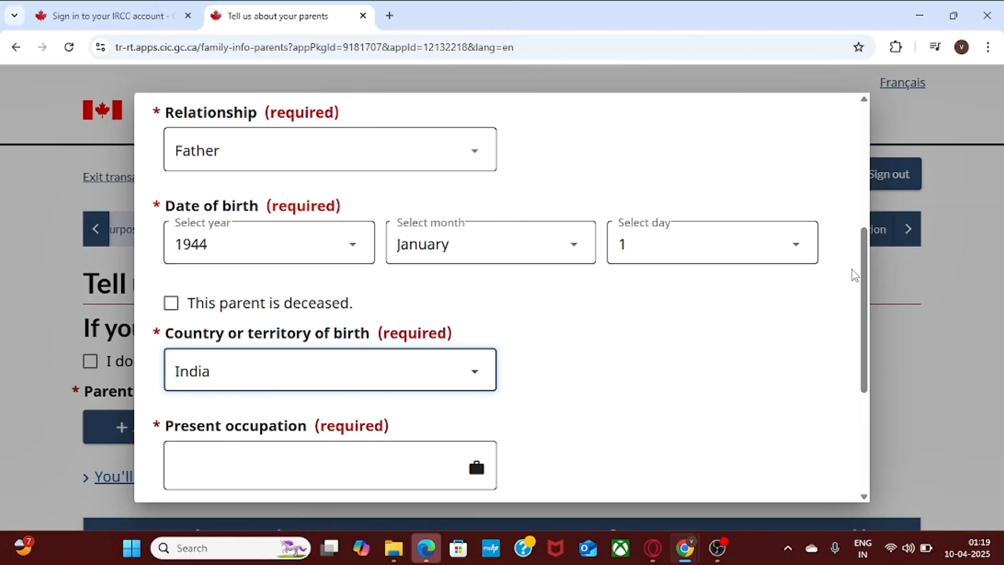
drag(862, 285, 873, 317)
click(423, 372)
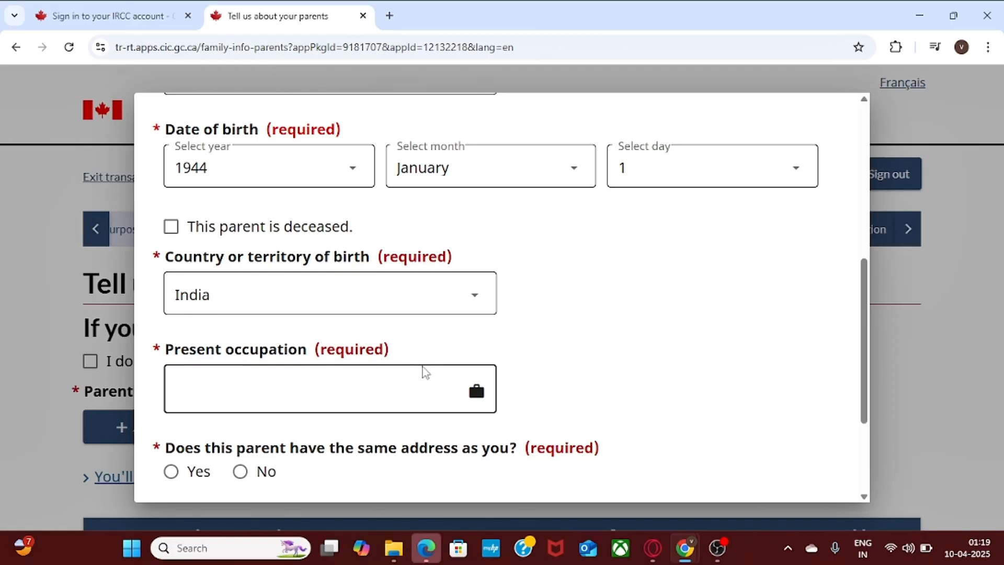
text(egege)
scroll(474, 299, down, 3)
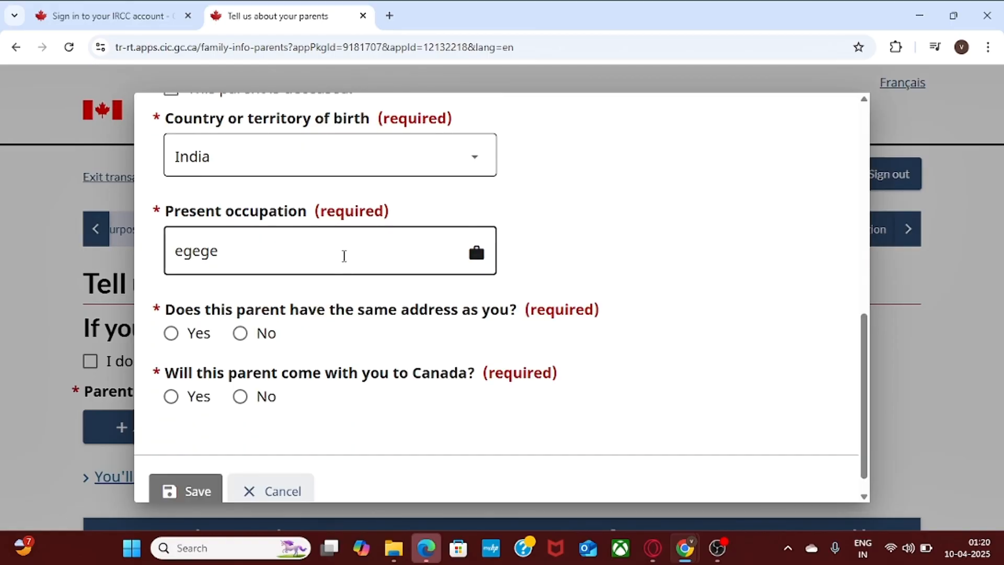
click(344, 256)
key(BackSpace)
key(BackSpace)
key(BackSpace)
key(BackSpace)
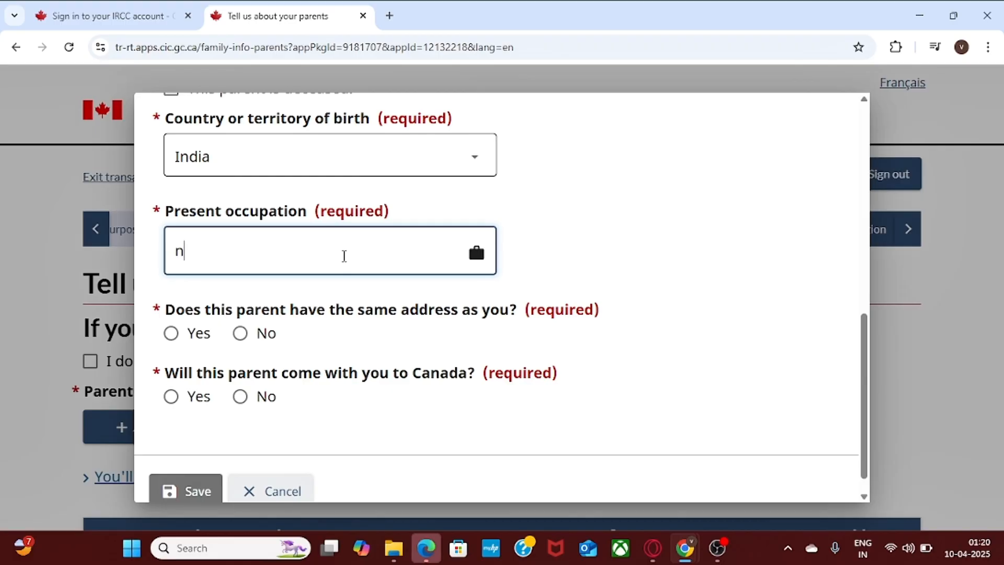
text(n?A)
Answer Yes for same address, No for coming to Canada, and save the father's details.
click(175, 335)
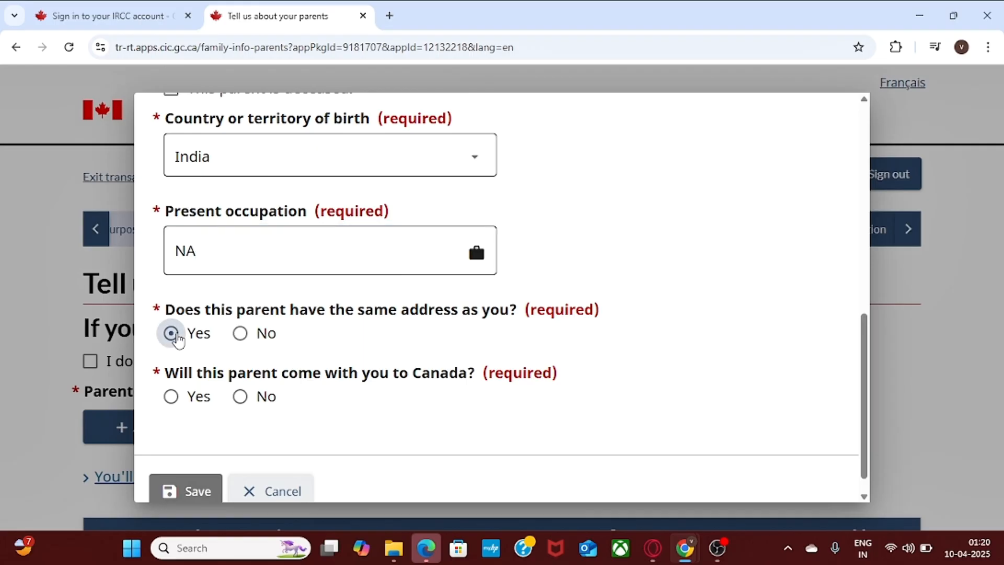
click(240, 397)
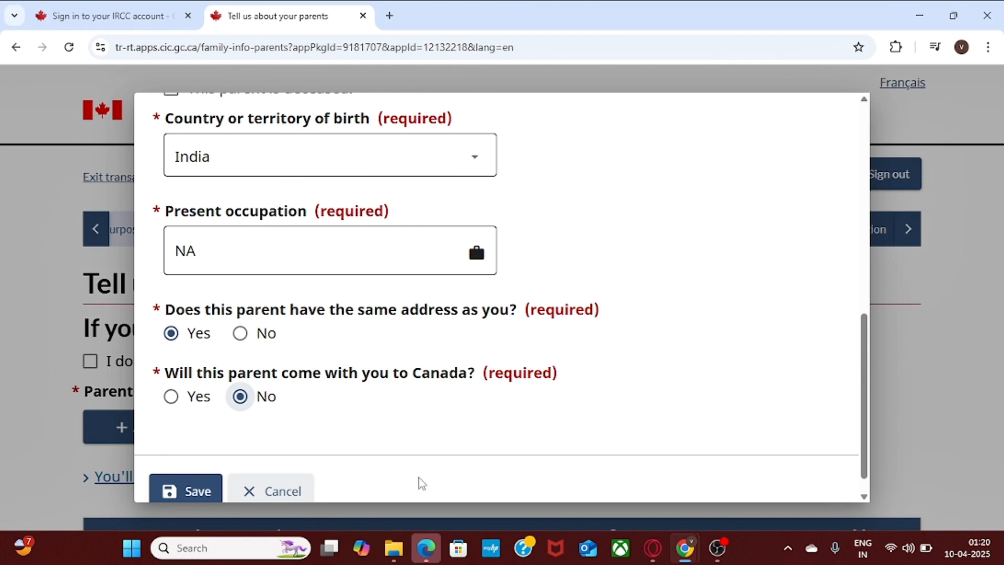
click(175, 492)
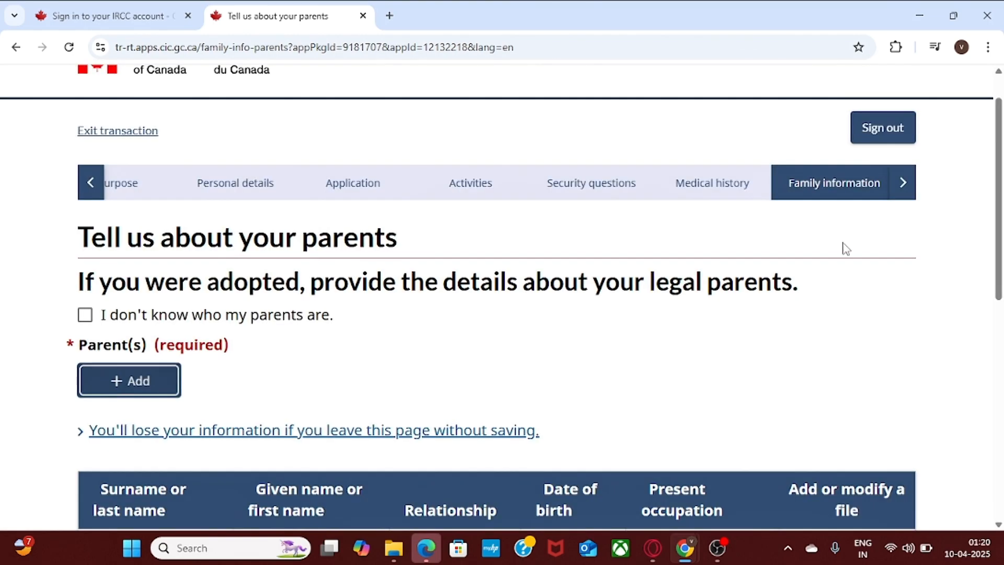
Save the parents section and continue to the language page.
scroll(1001, 217, down, 1)
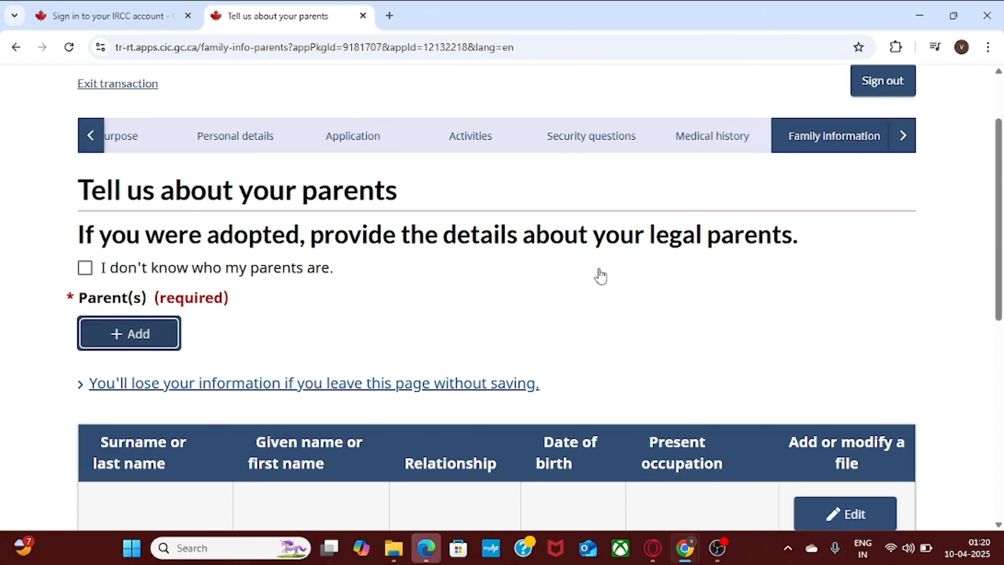
drag(998, 204, 997, 273)
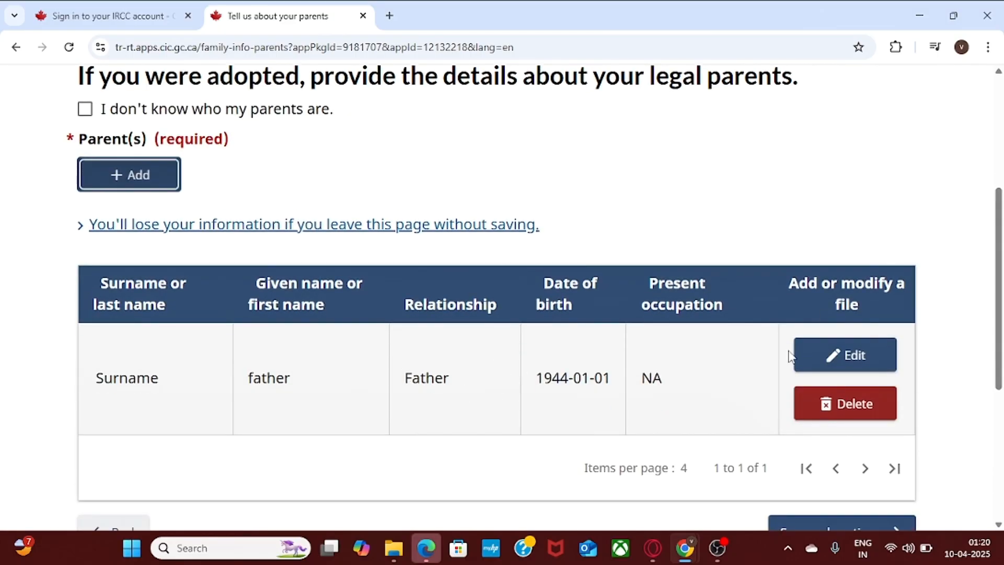
drag(999, 288, 1001, 329)
click(837, 439)
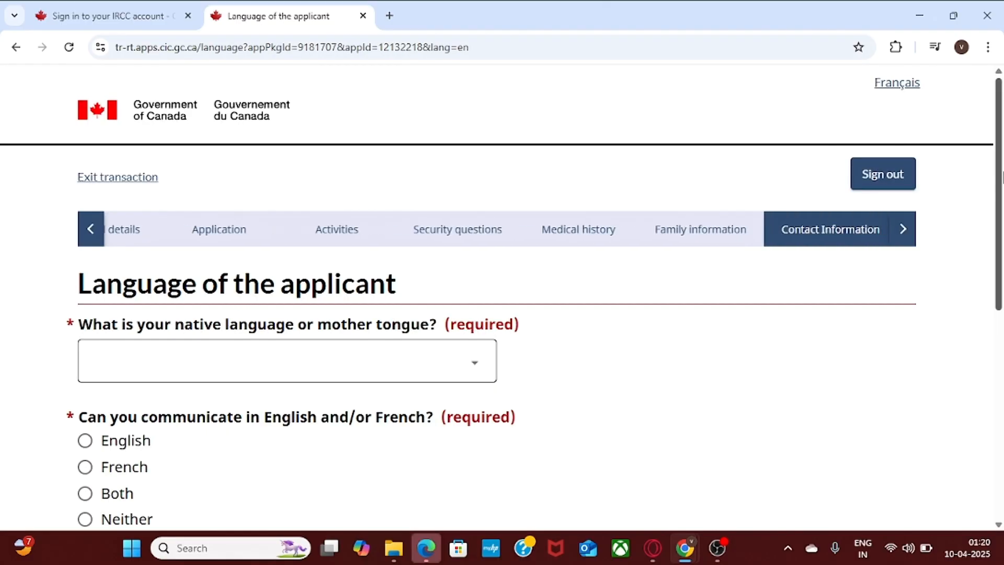
drag(1001, 183, 1002, 160)
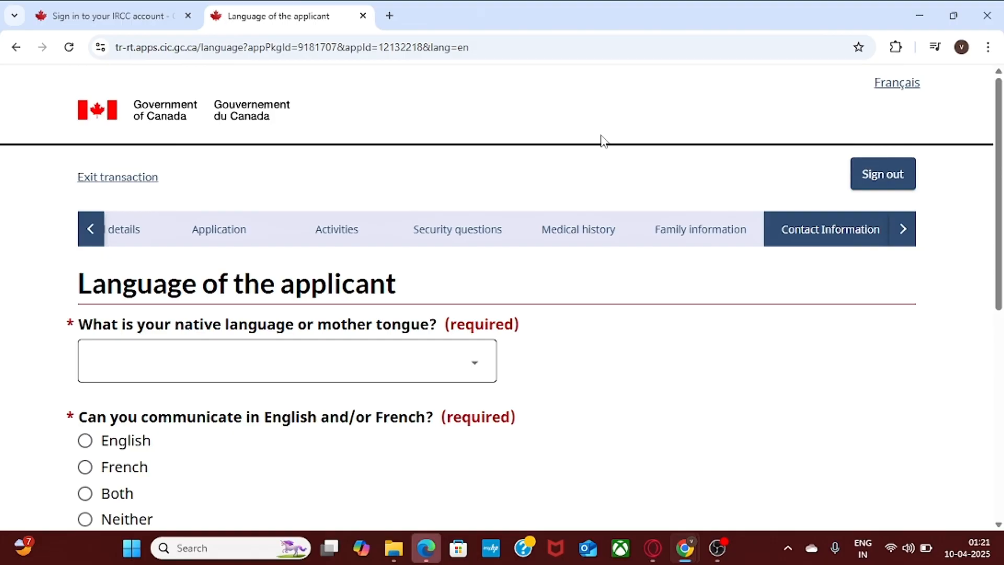
Choose Hindi as native language, English for communicating and contact, then save.
click(291, 361)
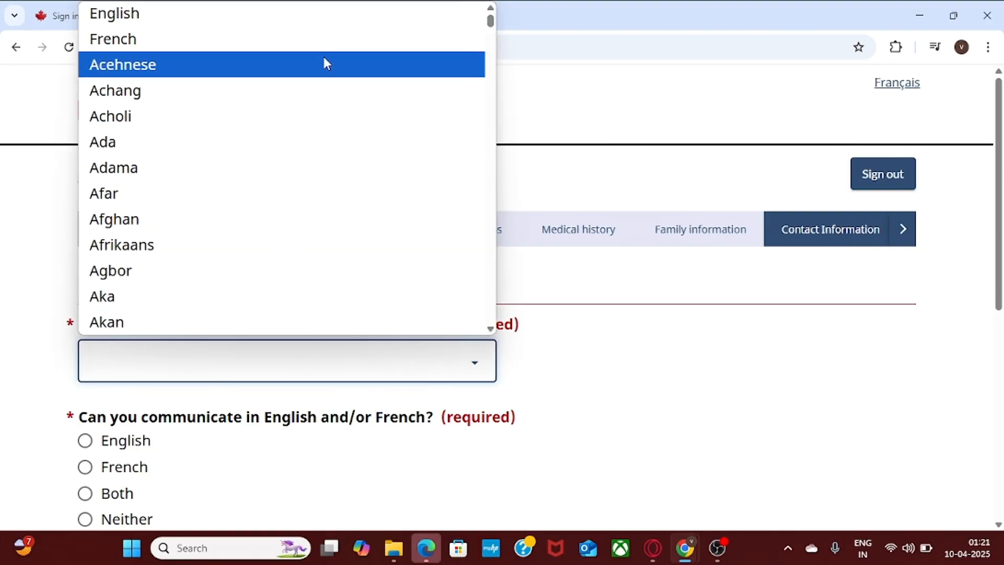
text(hindi)
click(228, 322)
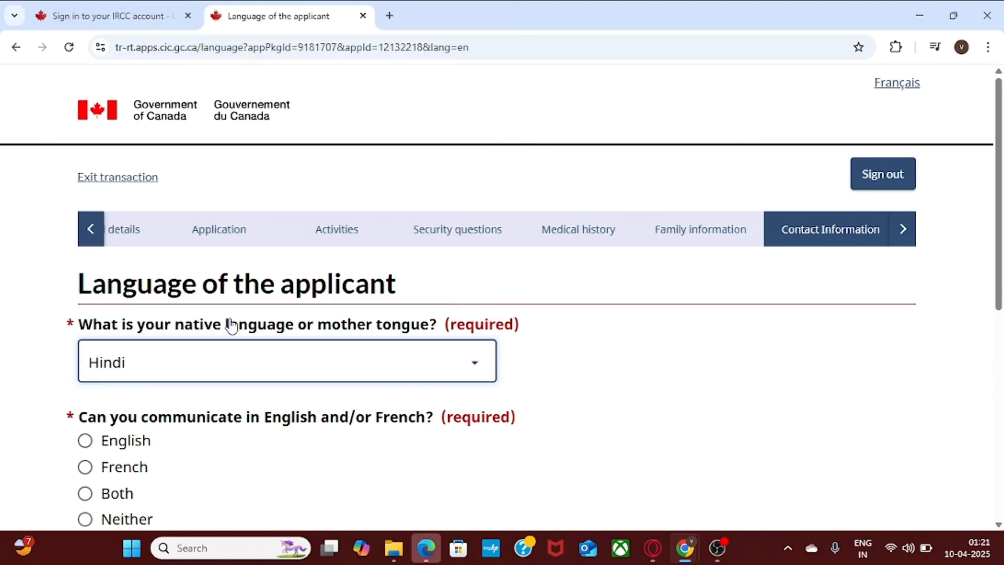
click(647, 369)
scroll(1001, 254, down, 3)
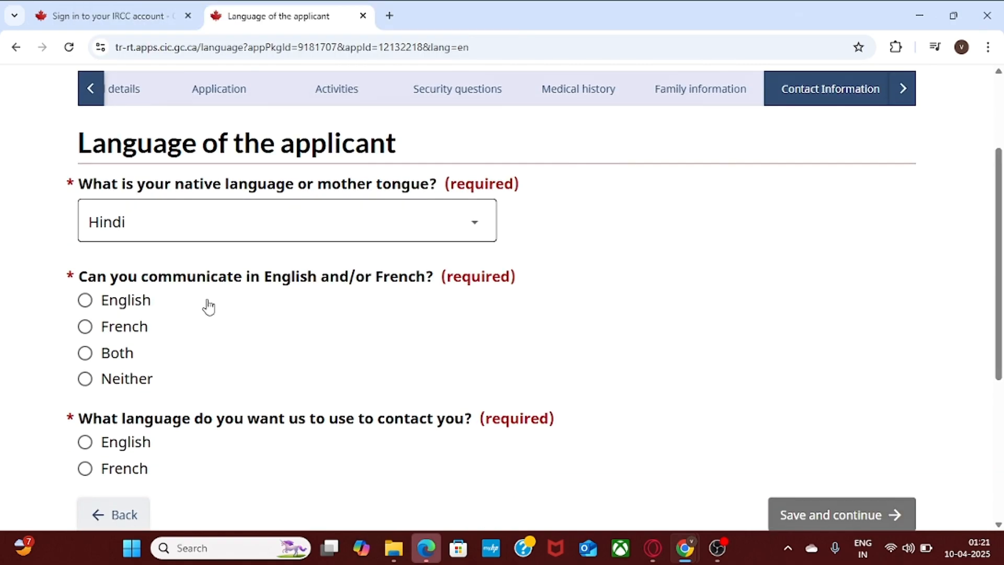
click(85, 300)
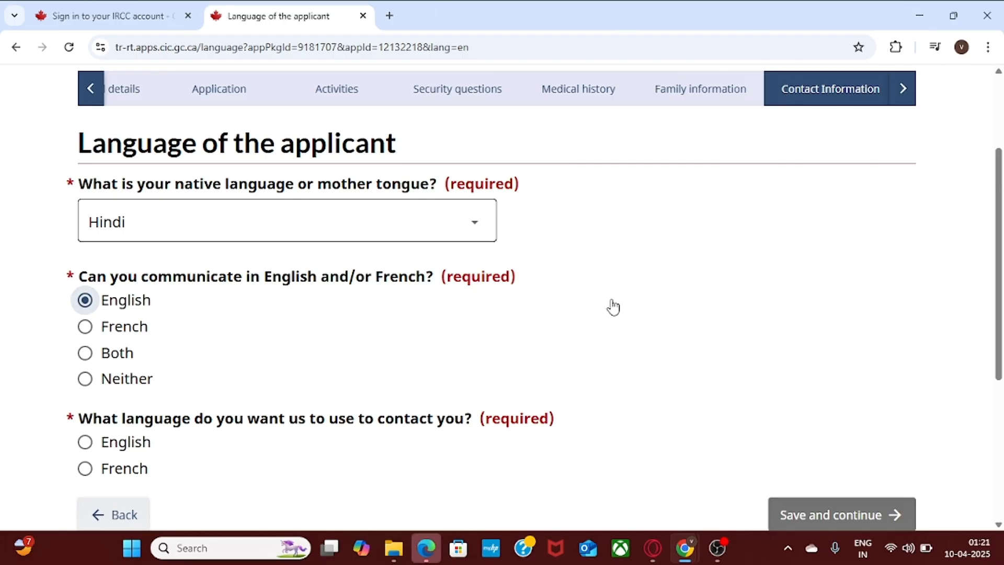
scroll(977, 228, down, 2)
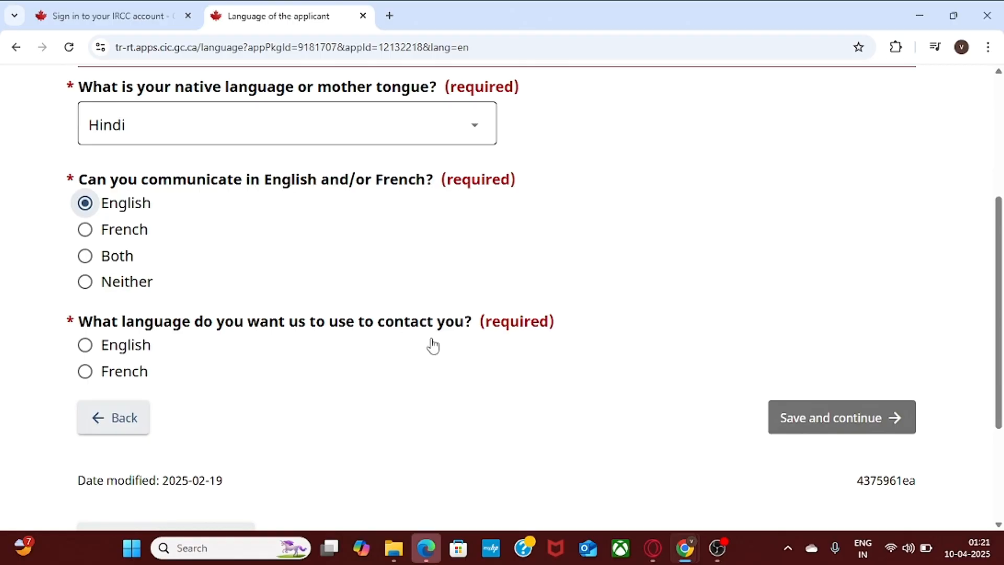
click(85, 344)
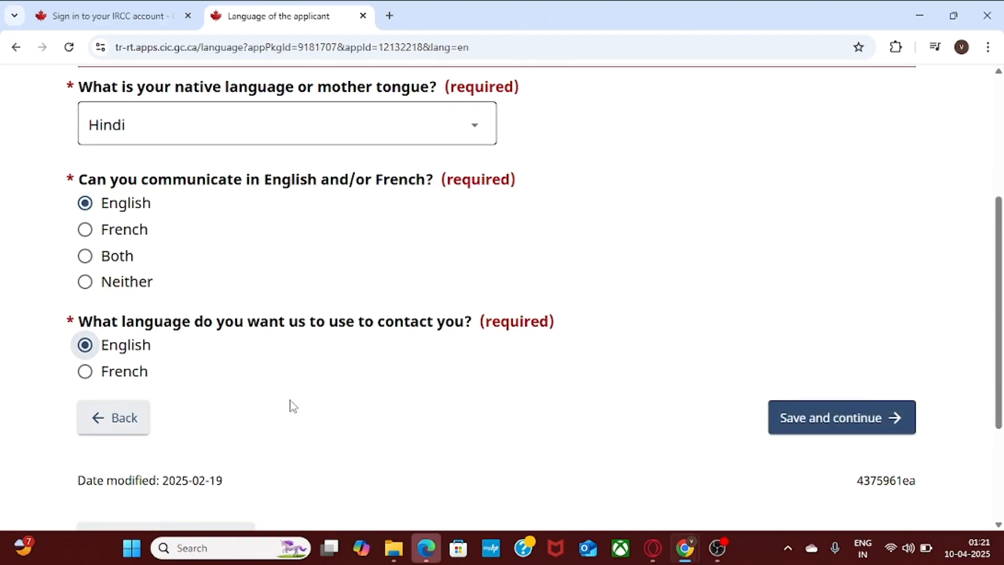
click(843, 422)
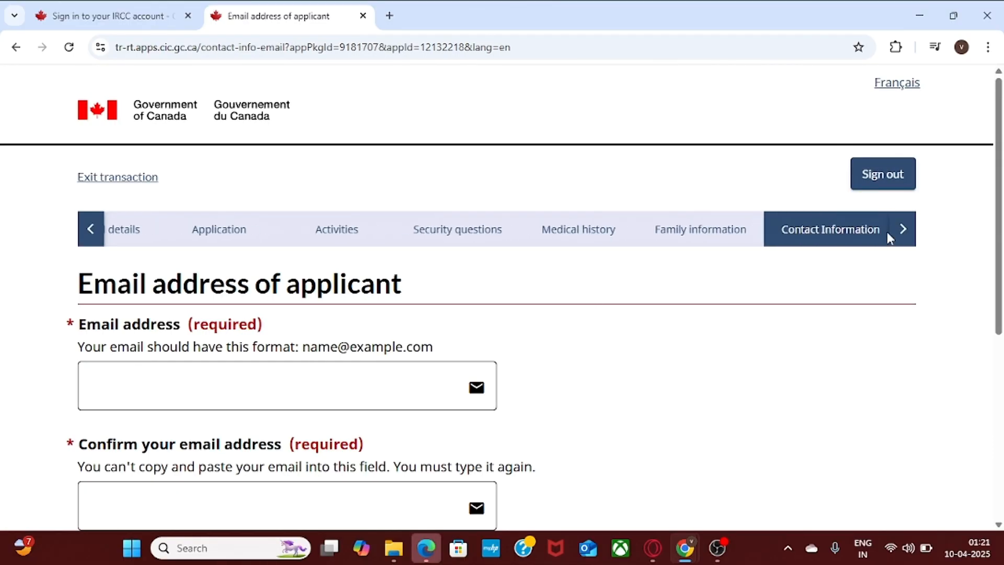
Enter the applicant's email address in both email fields and save the page.
scroll(480, 177, down, 1)
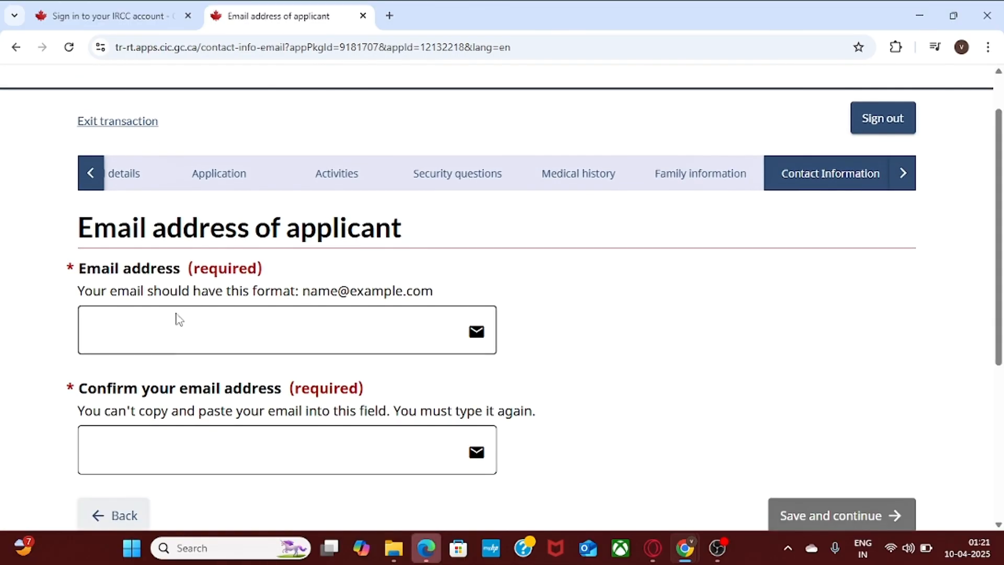
click(168, 338)
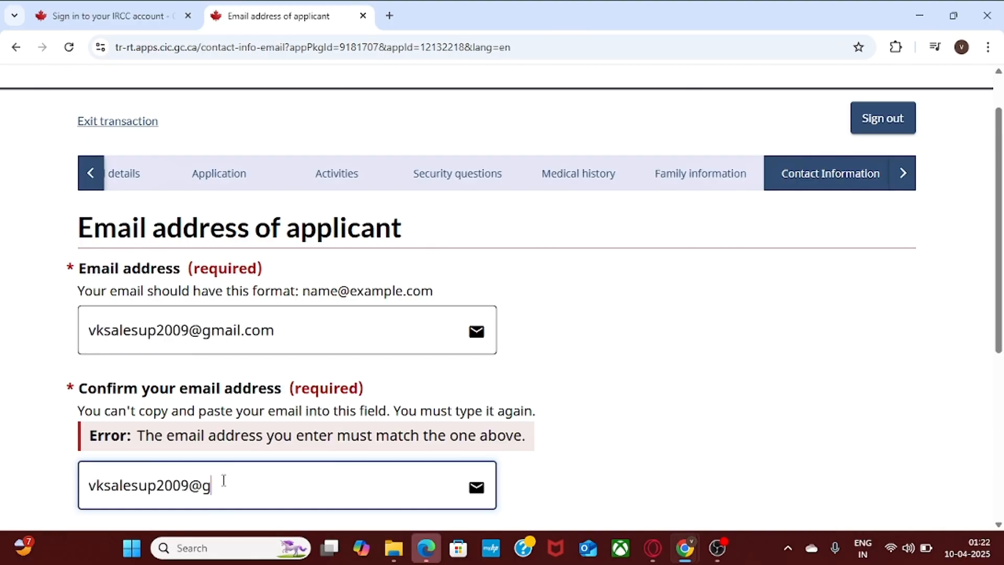
text(mail.com)
scroll(1001, 295, down, 3)
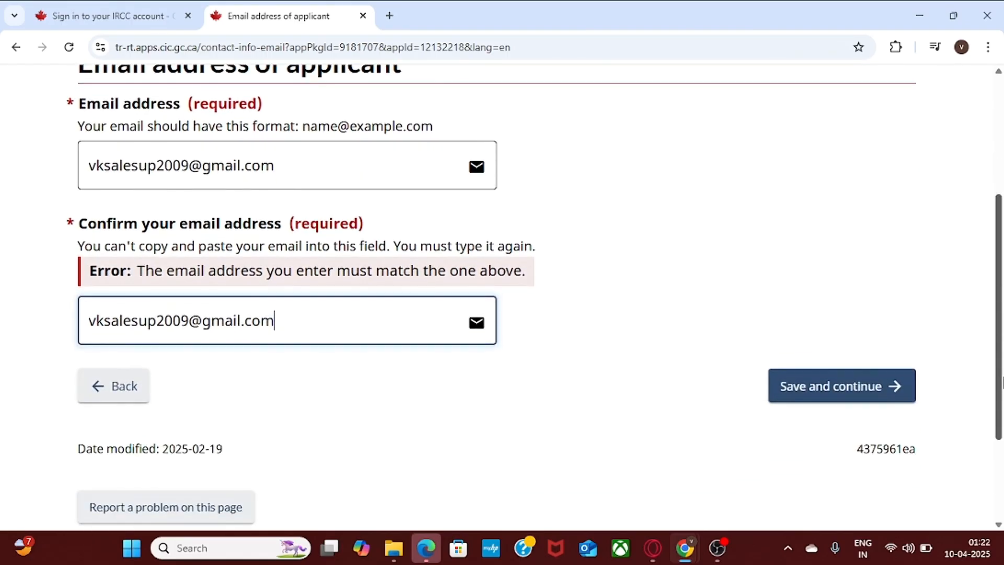
click(833, 385)
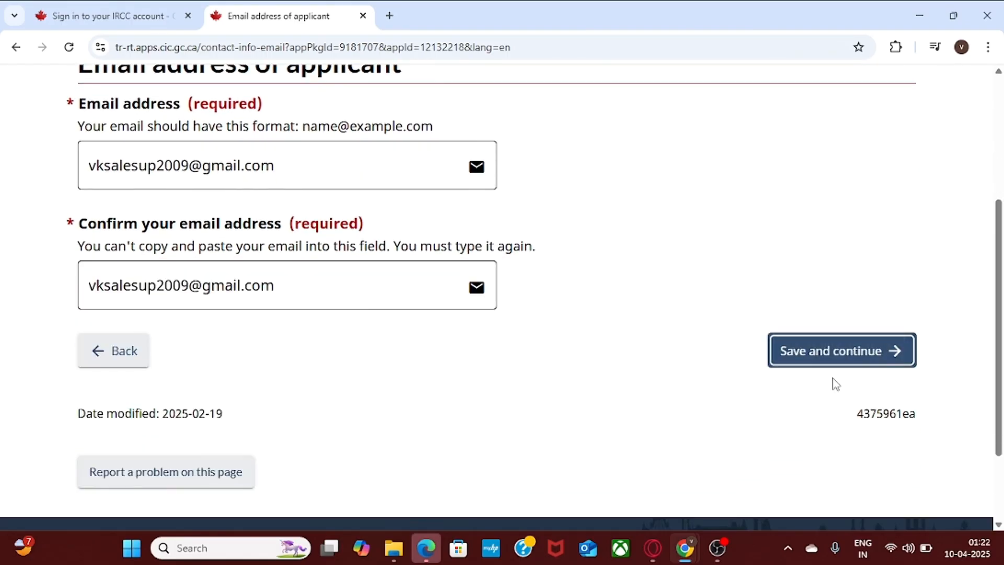
click(802, 460)
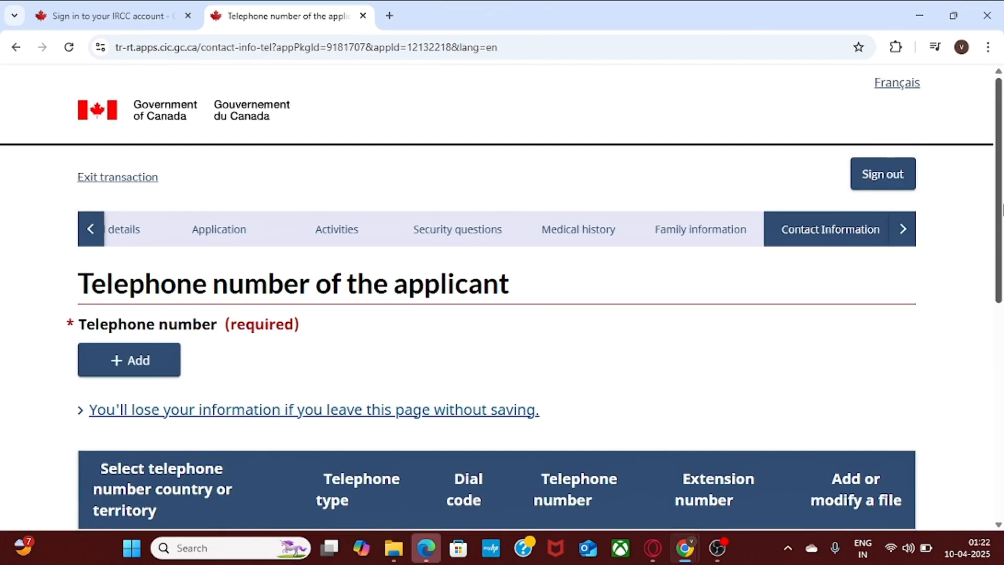
Add a Cellular phone entry outside Canada/US with dial code 91.
scroll(605, 280, down, 1)
click(148, 291)
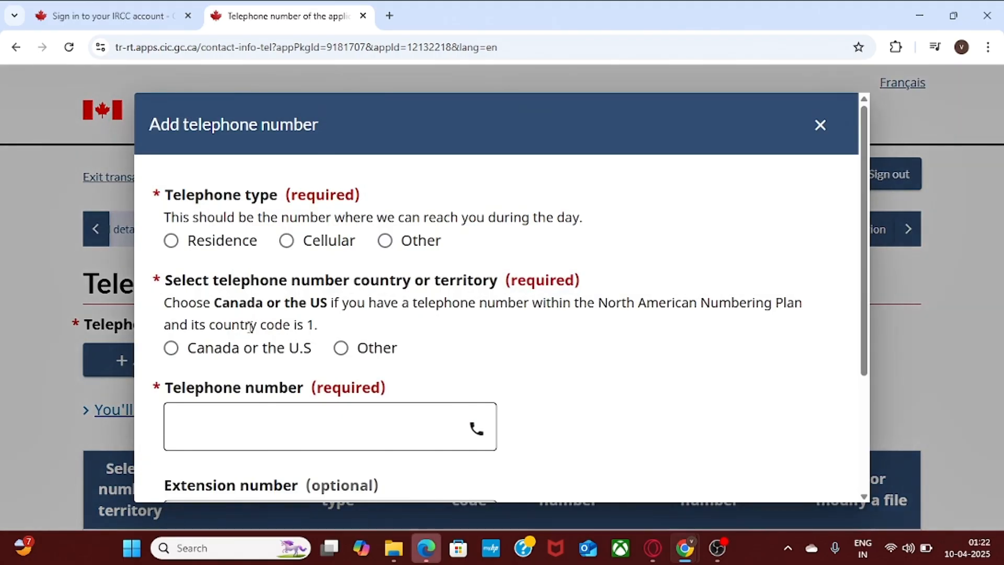
click(289, 244)
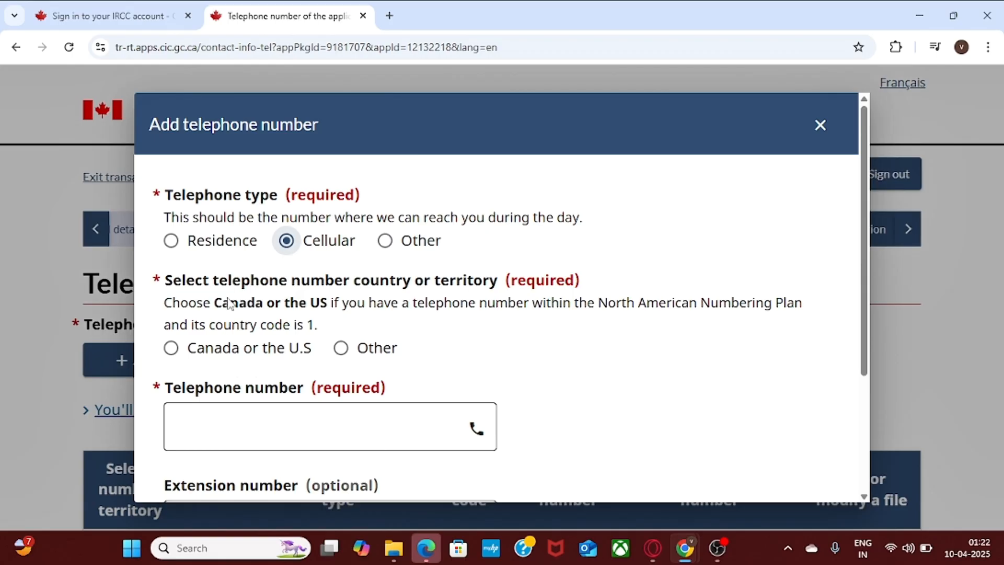
click(340, 348)
click(197, 420)
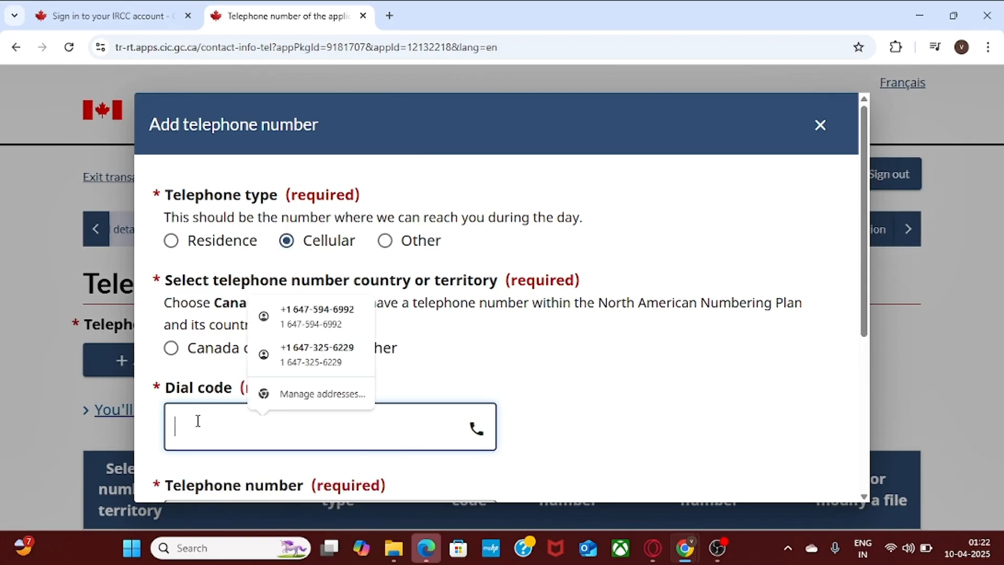
text(91)
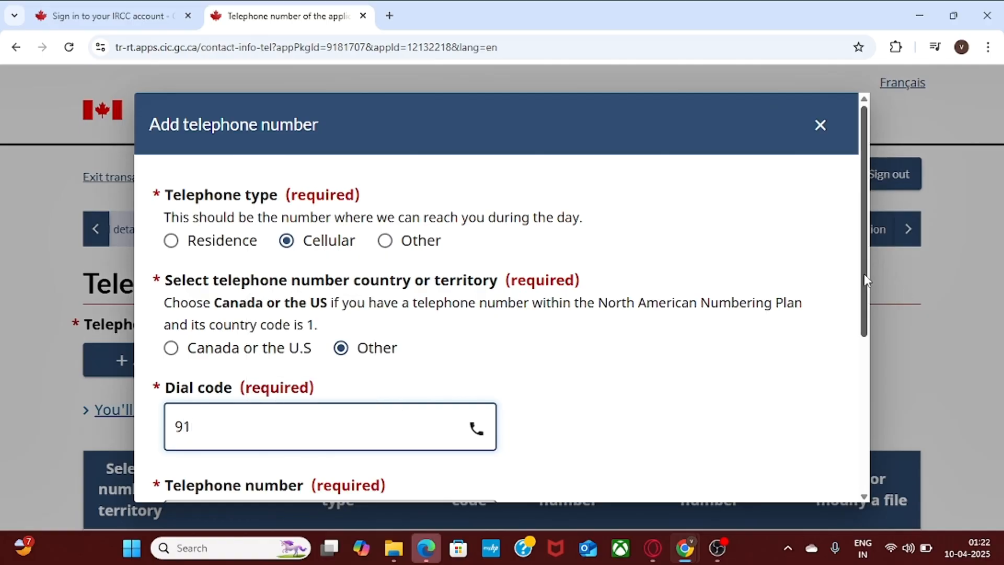
drag(863, 274, 873, 345)
Enter the applicant's phone number, save the entry, and continue to the summary.
click(290, 401)
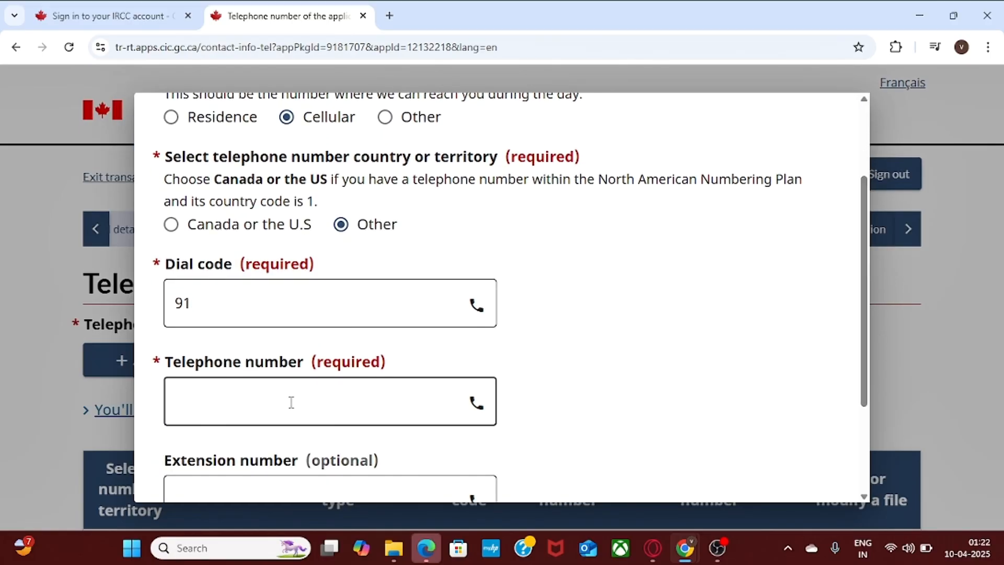
text(123)
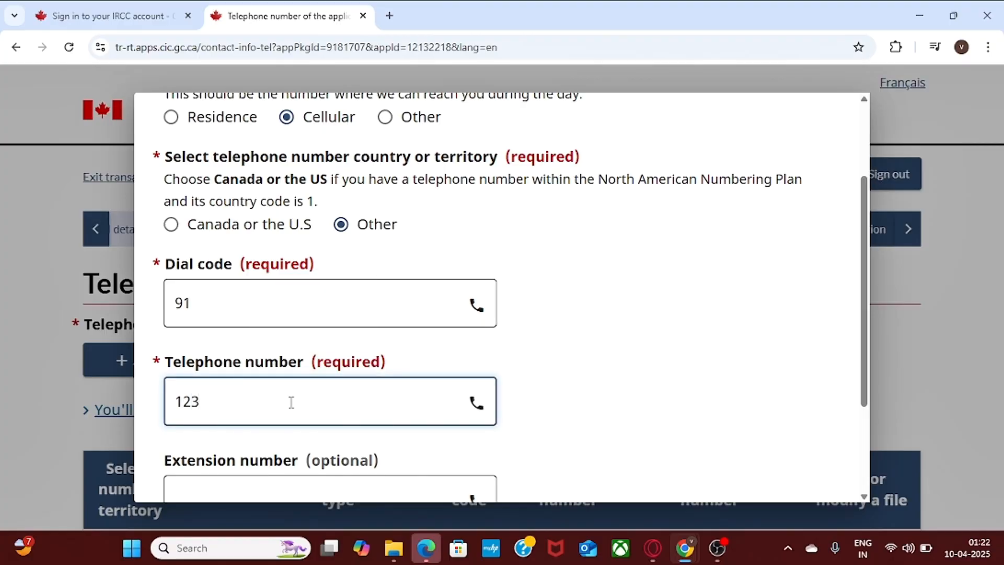
text(12312324)
drag(867, 284, 869, 408)
click(179, 476)
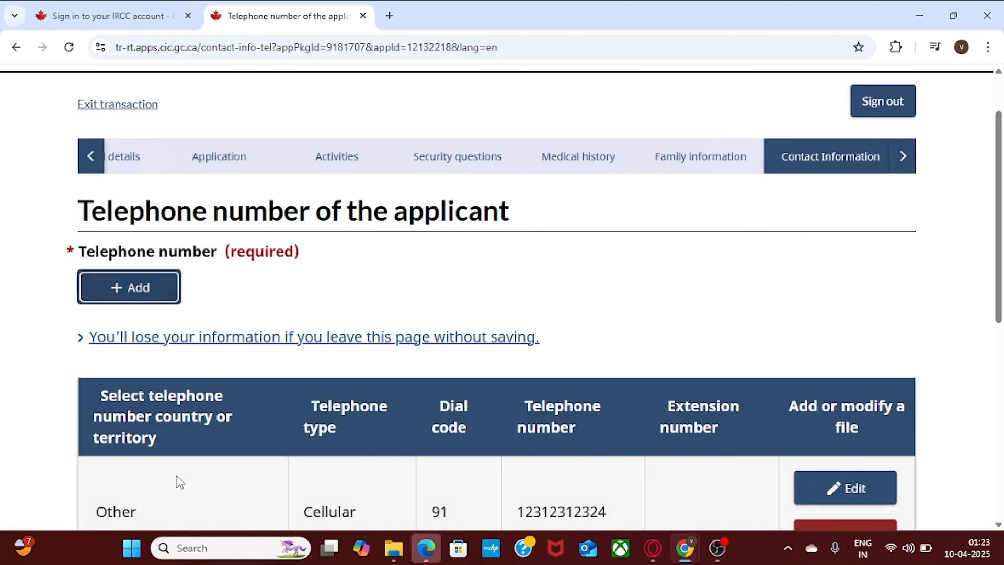
drag(998, 221, 957, 349)
click(824, 415)
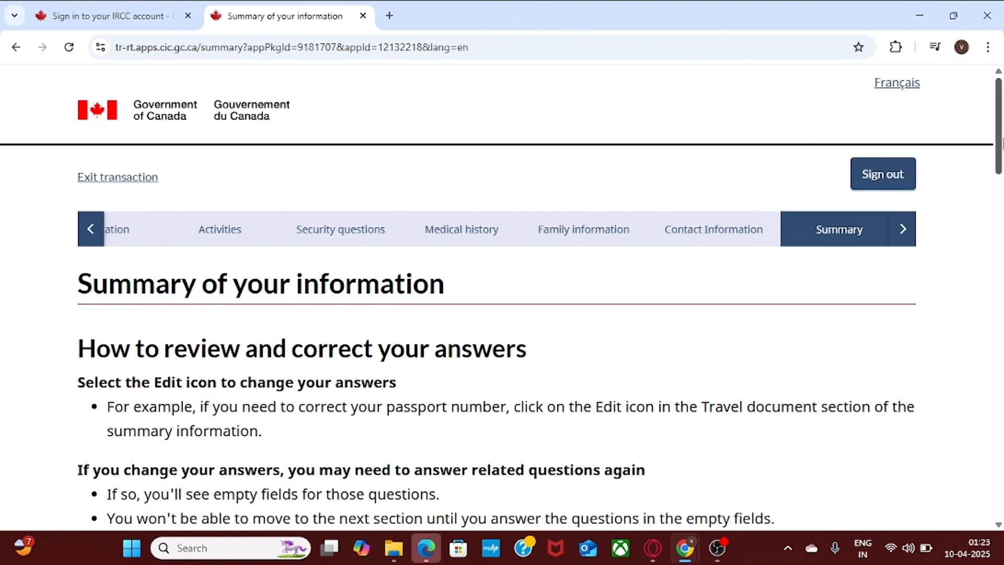
Review the Summary of your information sections and save it.
drag(1001, 124, 1001, 162)
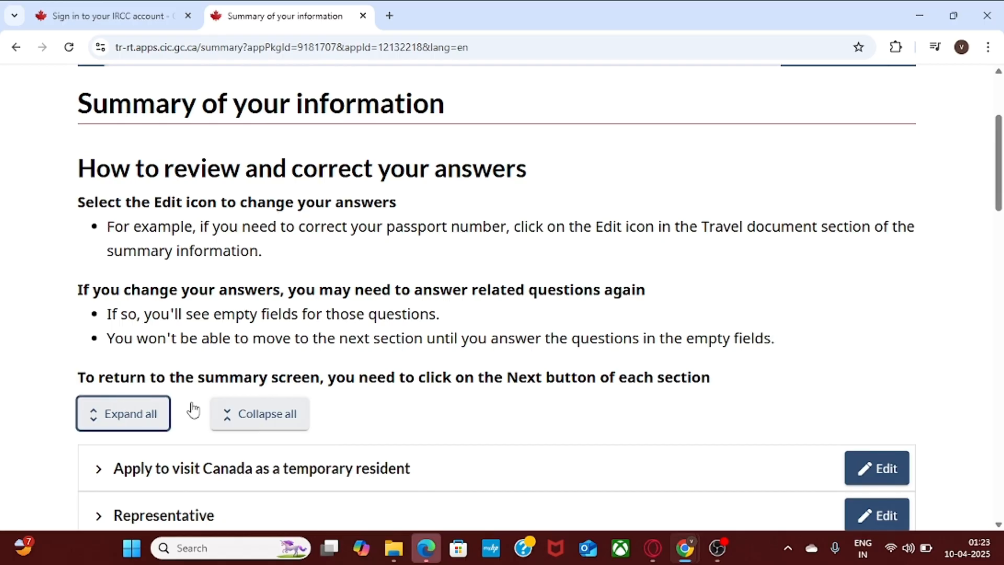
drag(1001, 176, 1001, 218)
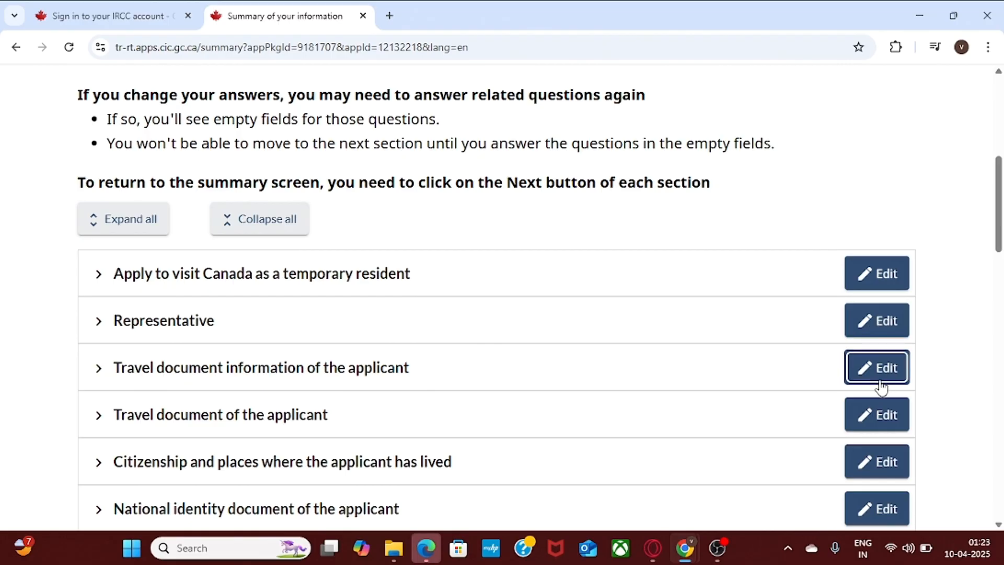
drag(1001, 197, 1001, 412)
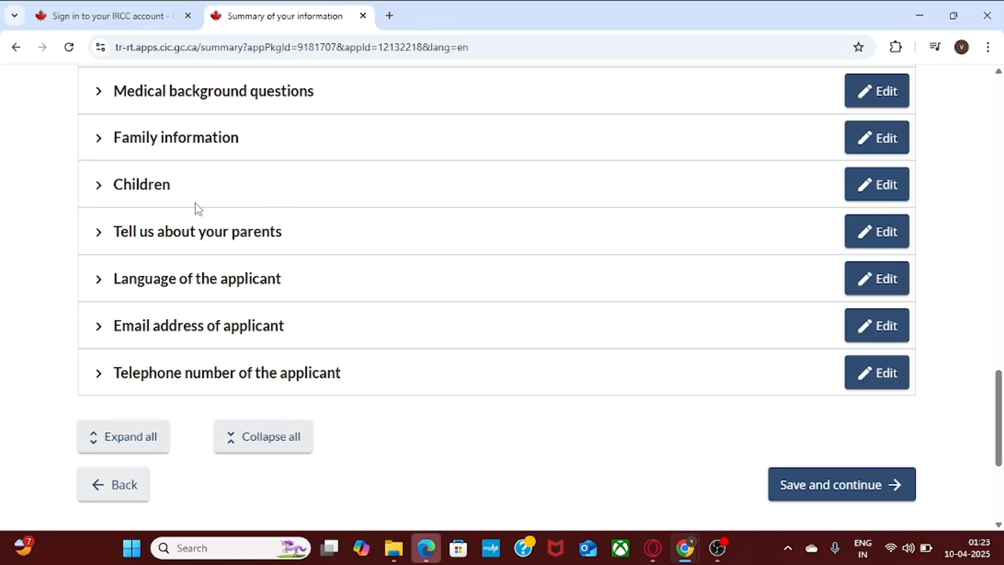
click(854, 494)
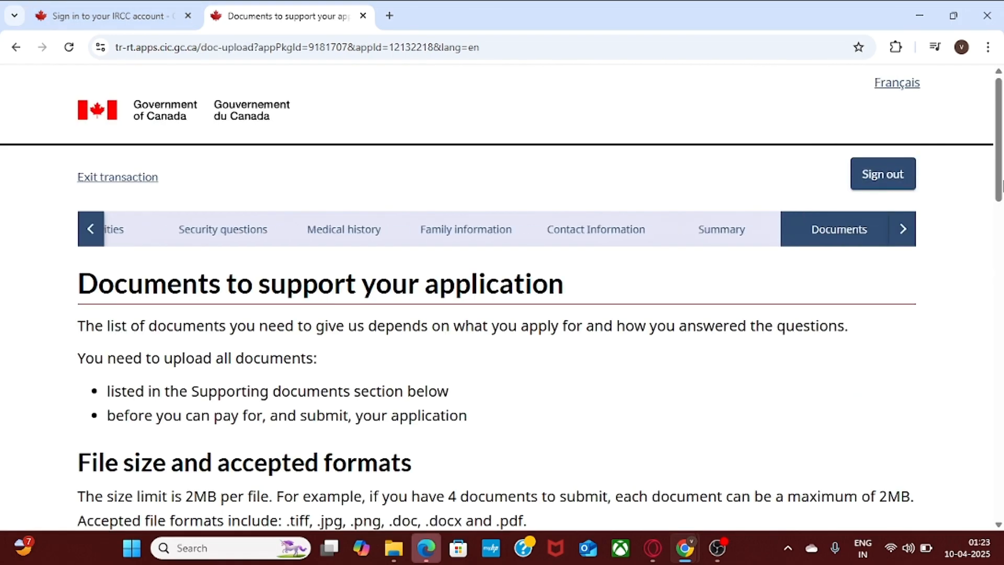
drag(998, 141, 998, 201)
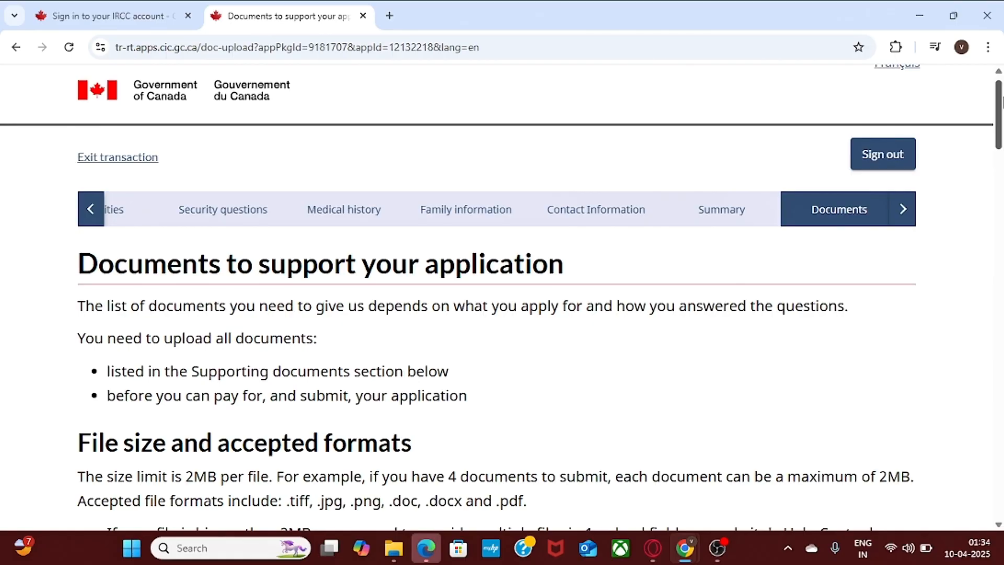
drag(1001, 110, 1001, 212)
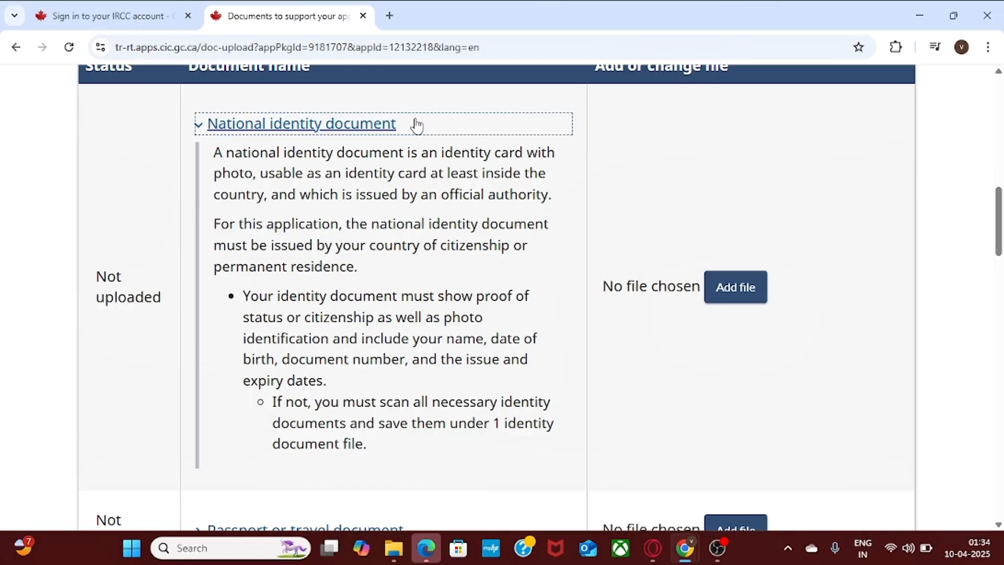
click(385, 135)
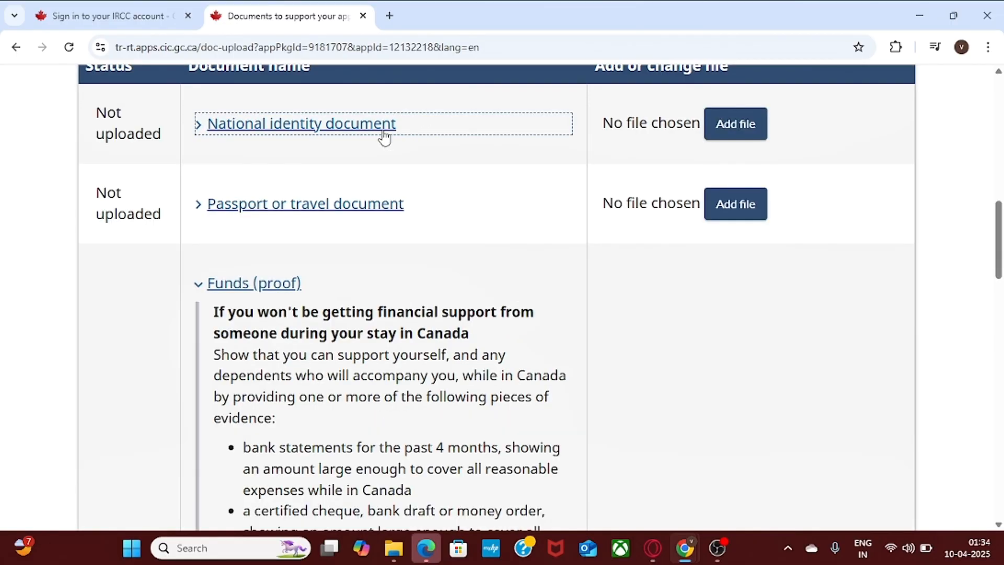
click(269, 283)
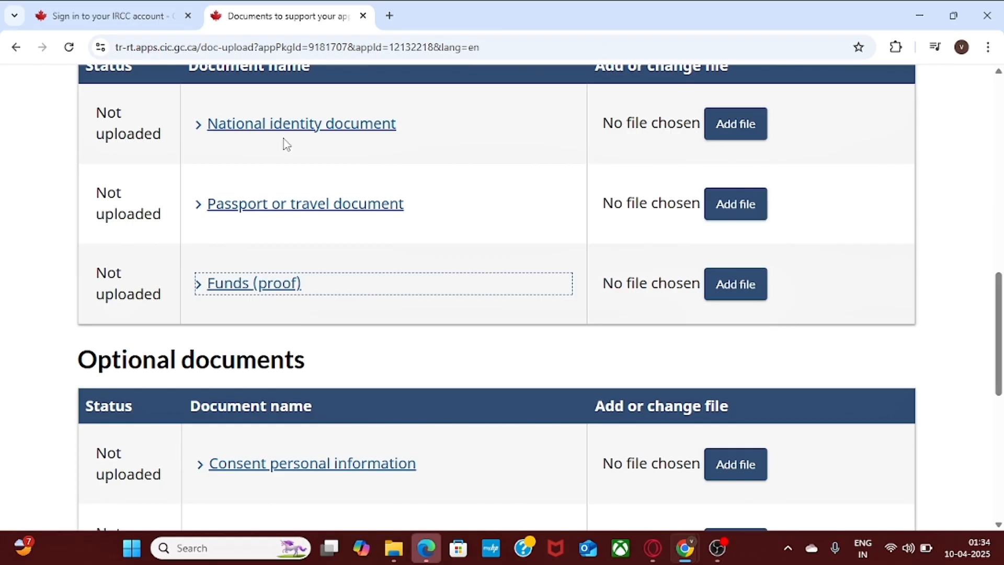
click(239, 205)
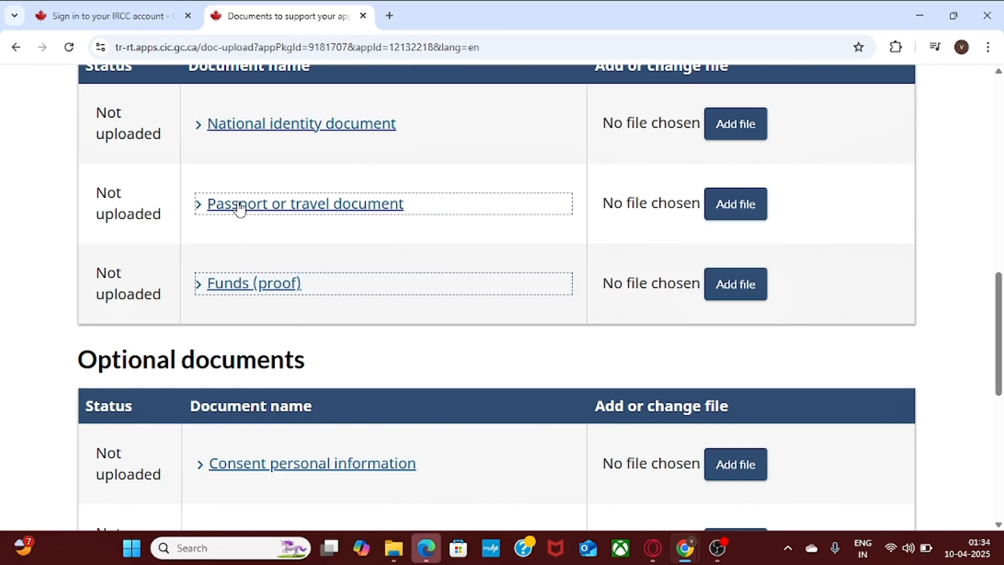
click(236, 284)
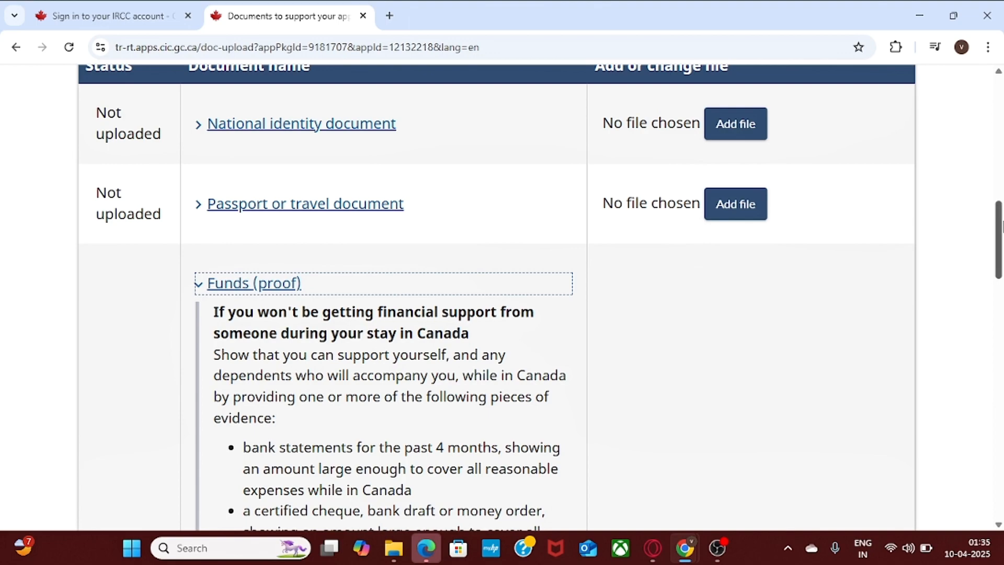
drag(999, 226, 1001, 248)
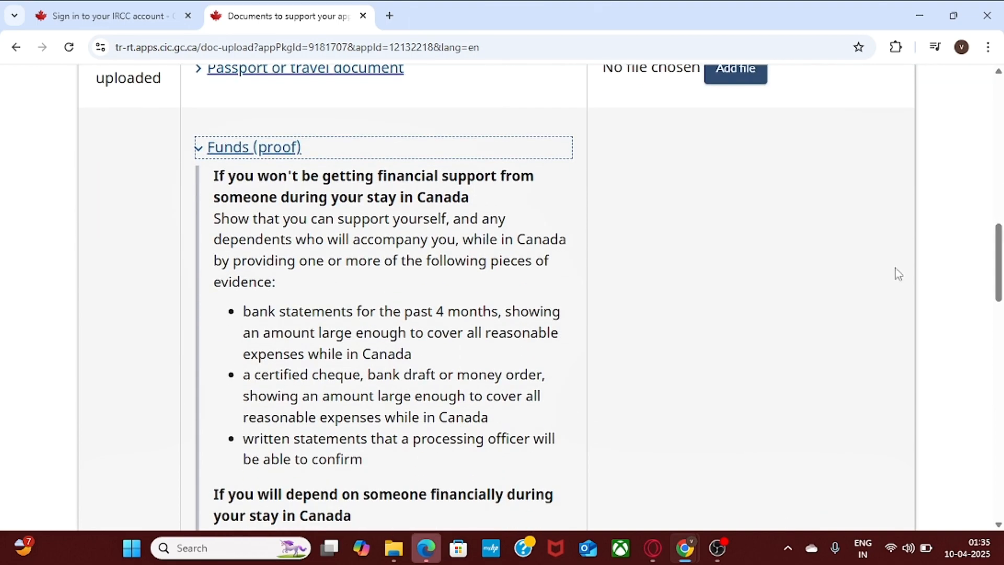
drag(244, 311, 385, 474)
click(385, 474)
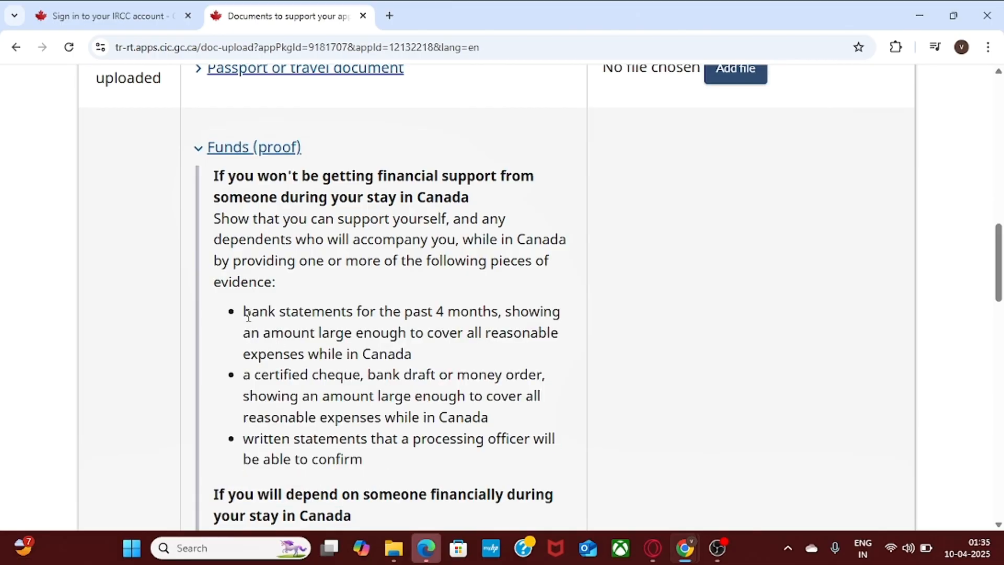
drag(244, 312, 497, 311)
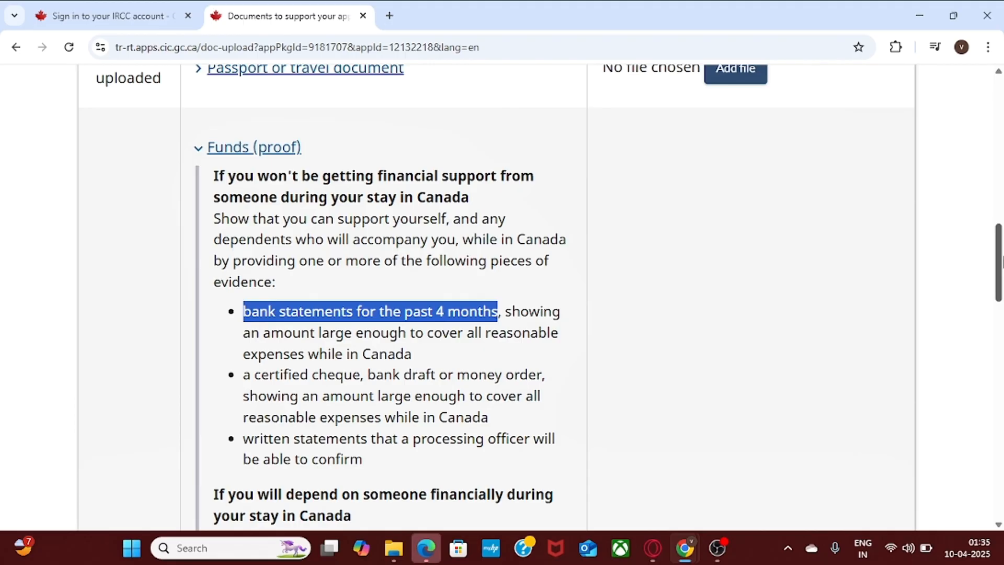
scroll(999, 283, down, 3)
drag(1001, 286, 1001, 315)
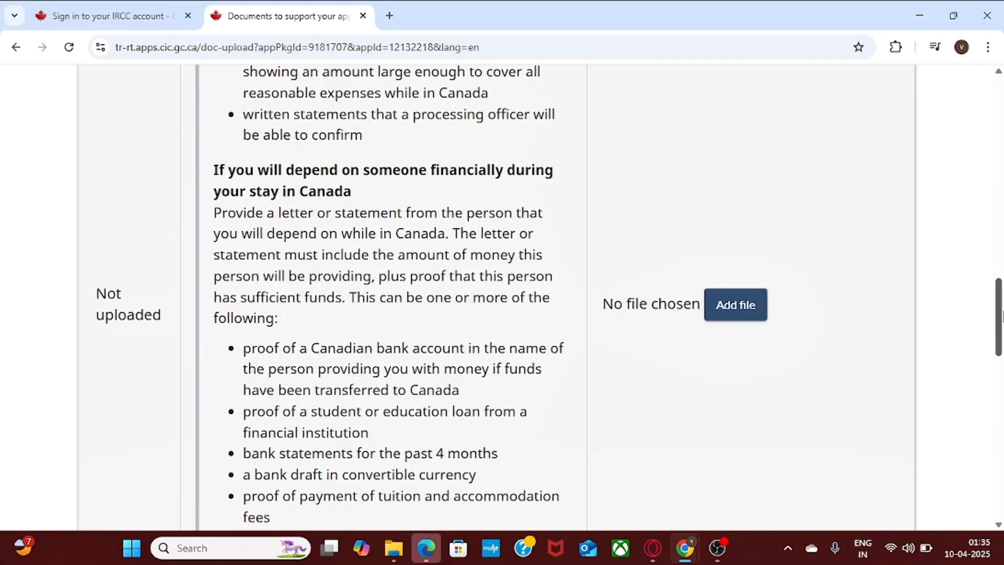
scroll(987, 262, up, 6)
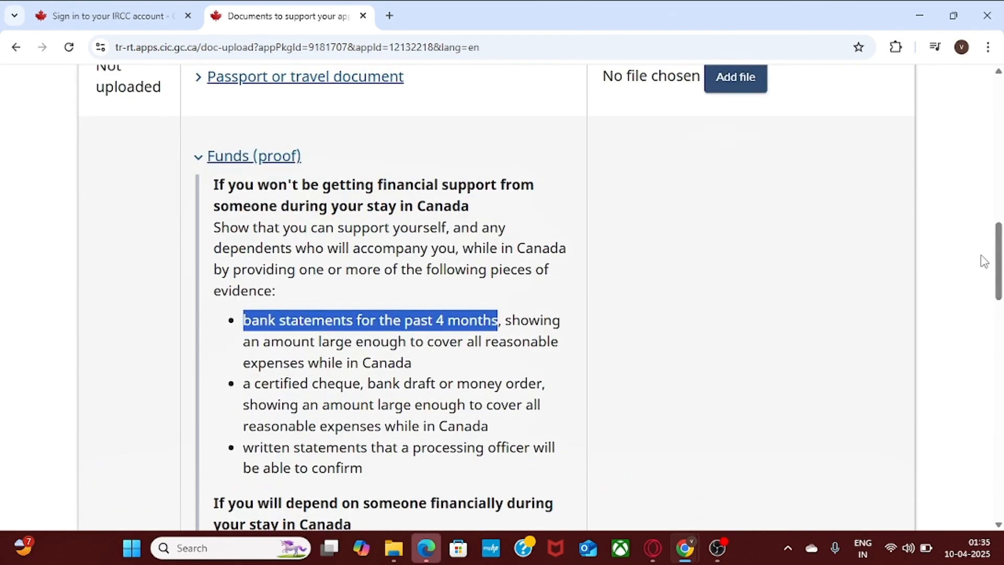
drag(277, 175, 273, 162)
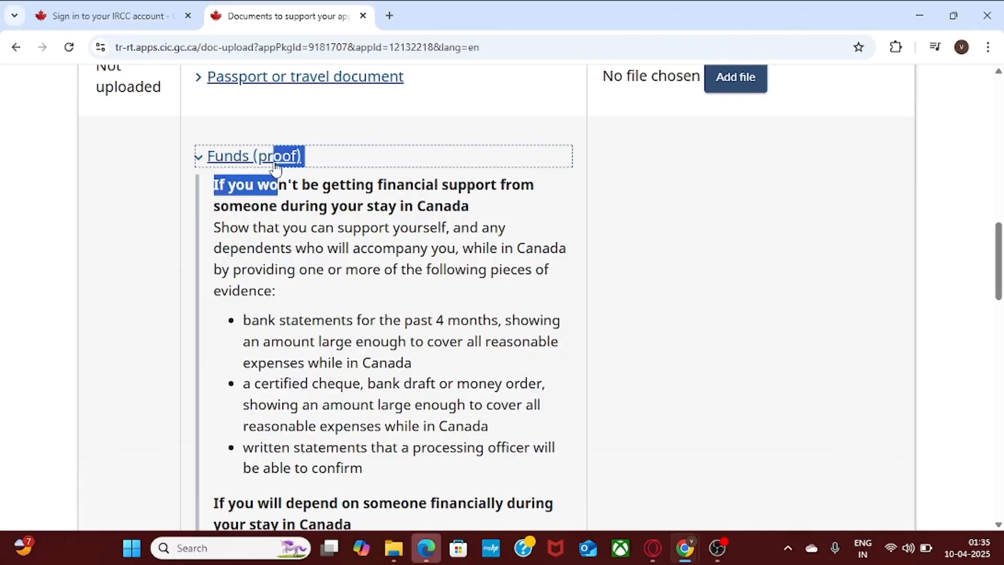
click(274, 162)
drag(998, 366, 998, 402)
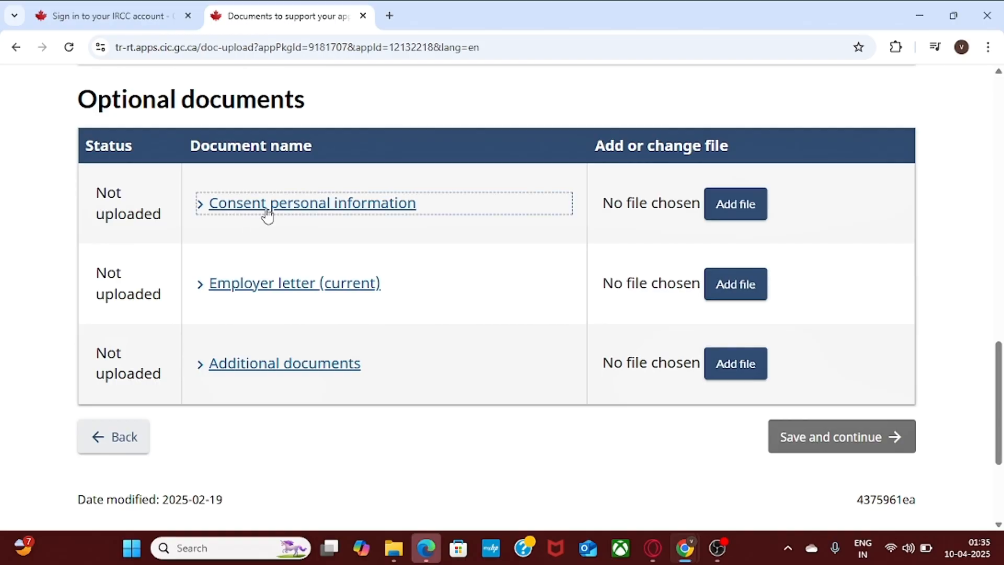
click(352, 209)
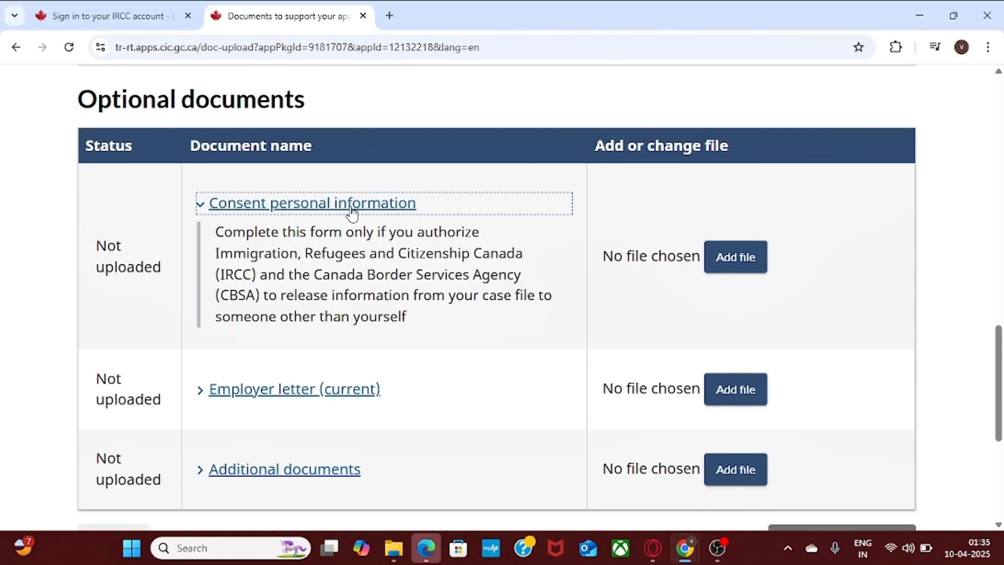
click(351, 209)
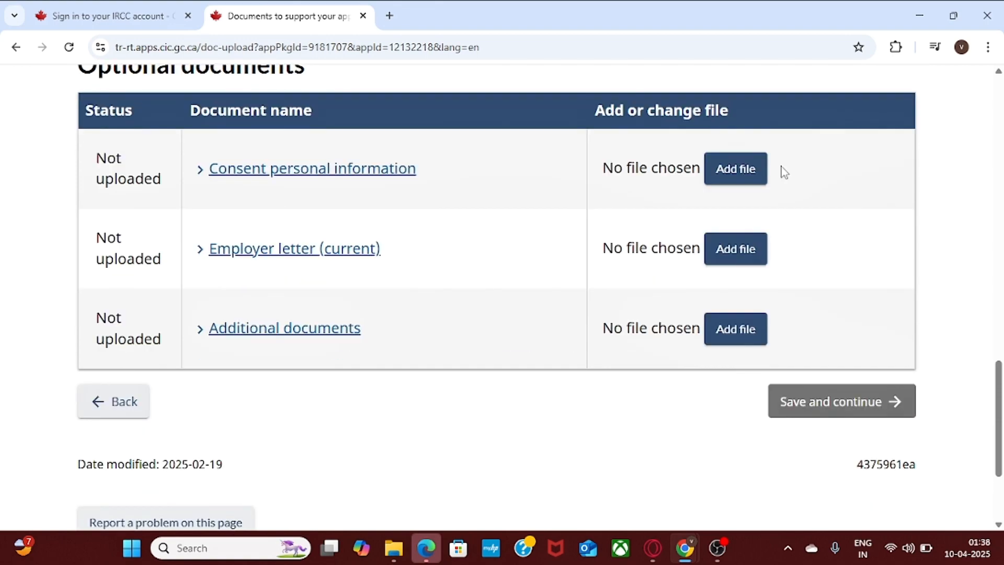
mouse_move(1000, 378)
mouse_down()
mouse_move(1000, 257)
mouse_move(1001, 386)
mouse_up()
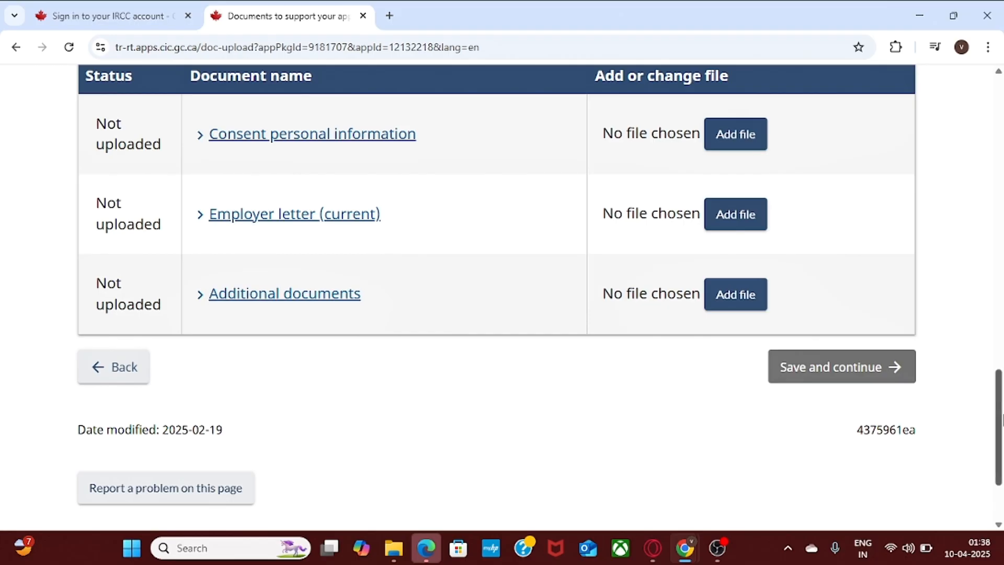
drag(1001, 418, 1001, 128)
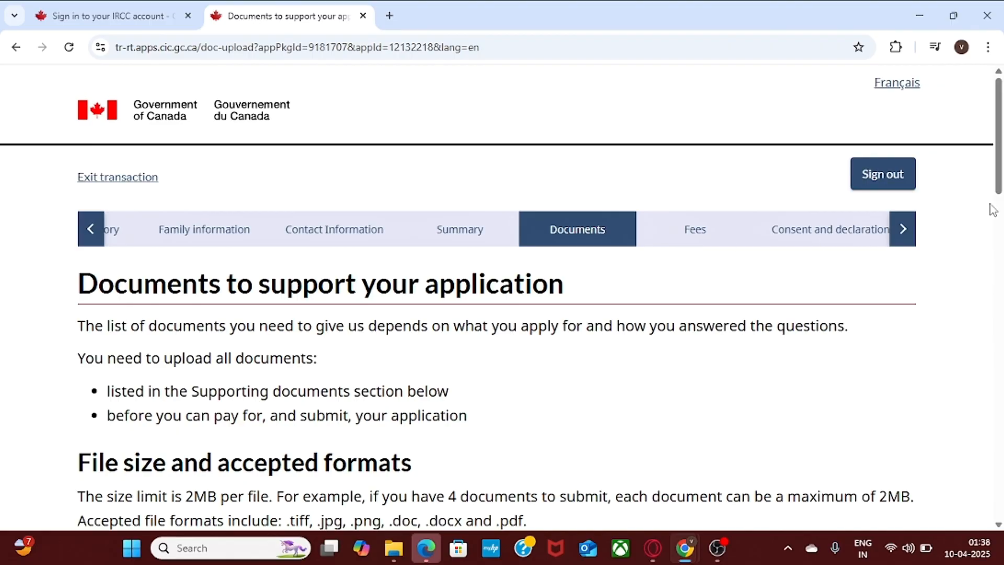
drag(998, 146, 1001, 392)
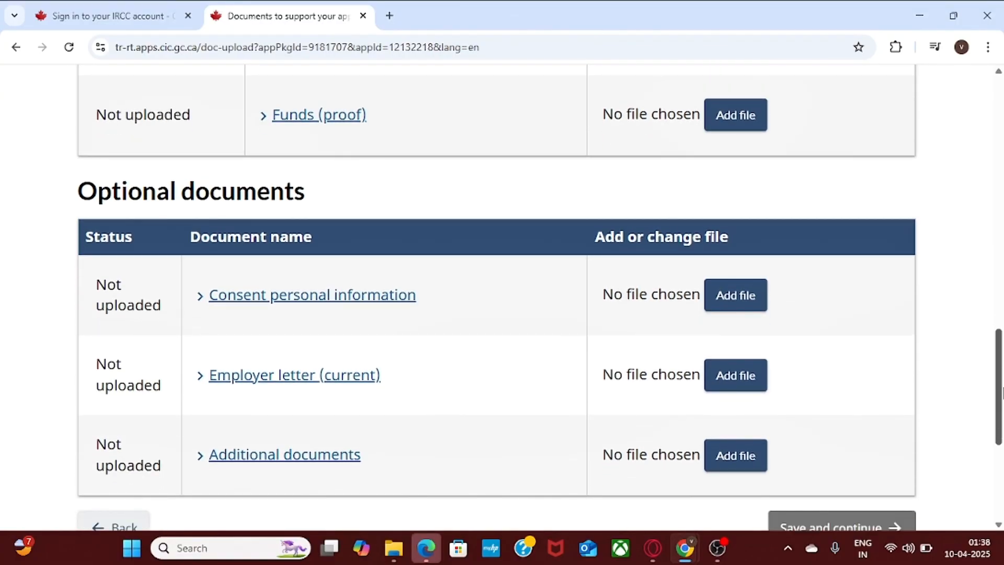
drag(1001, 392, 1001, 410)
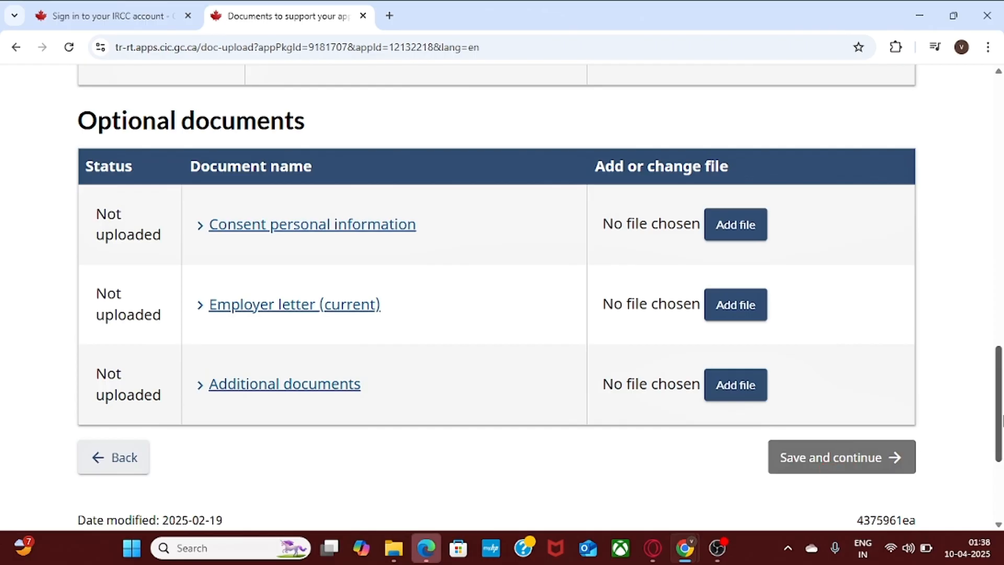
drag(1001, 418, 1001, 152)
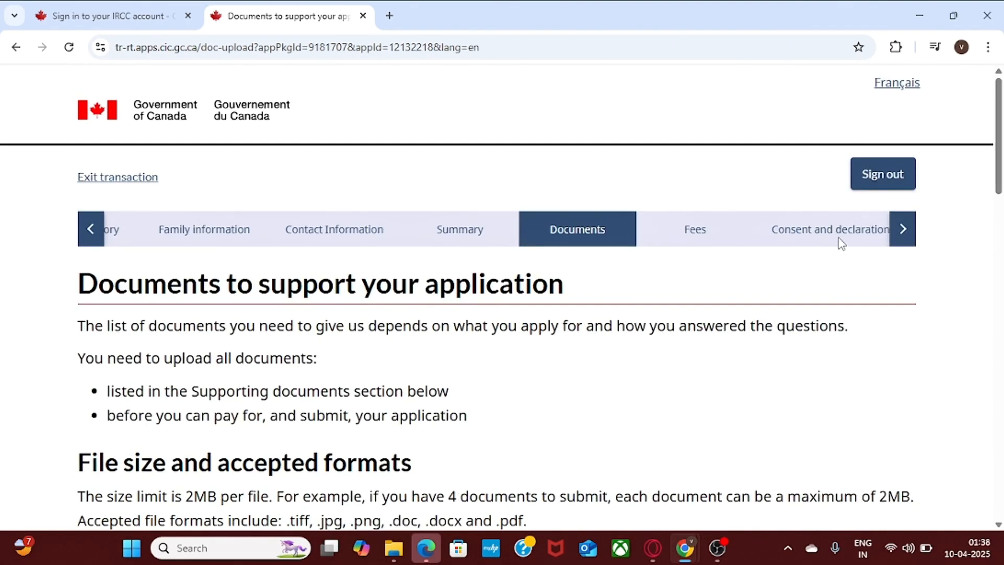